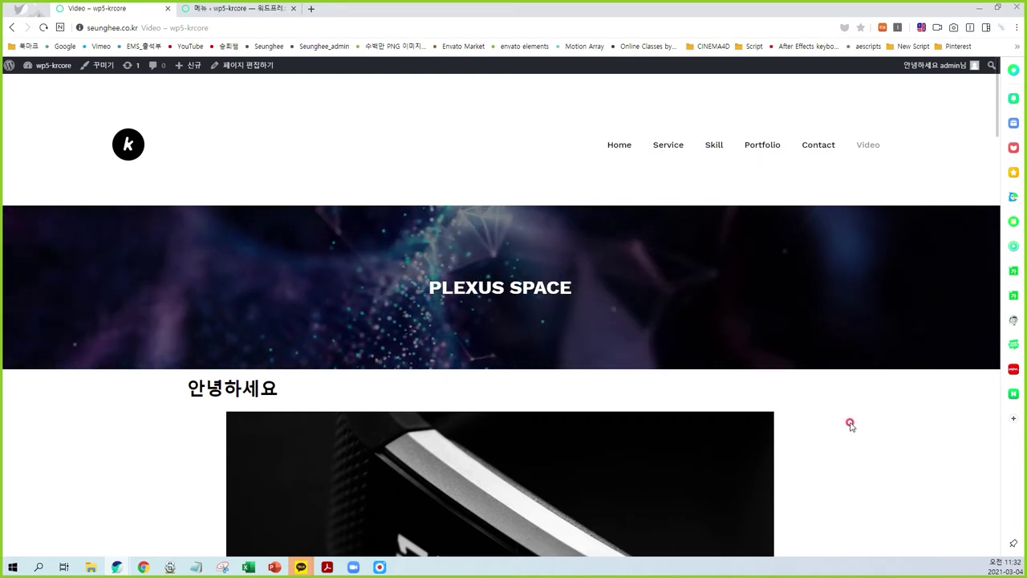
Review the example Video page from the Plexus Space banner through the gallery, audio, embedded video and buttons to the quote section.
{"action": "scroll", "coordinate": [875, 397], "scroll_direction": "down", "scroll_amount": 4}
{"action": "scroll", "coordinate": [900, 361], "scroll_direction": "up", "scroll_amount": 3}
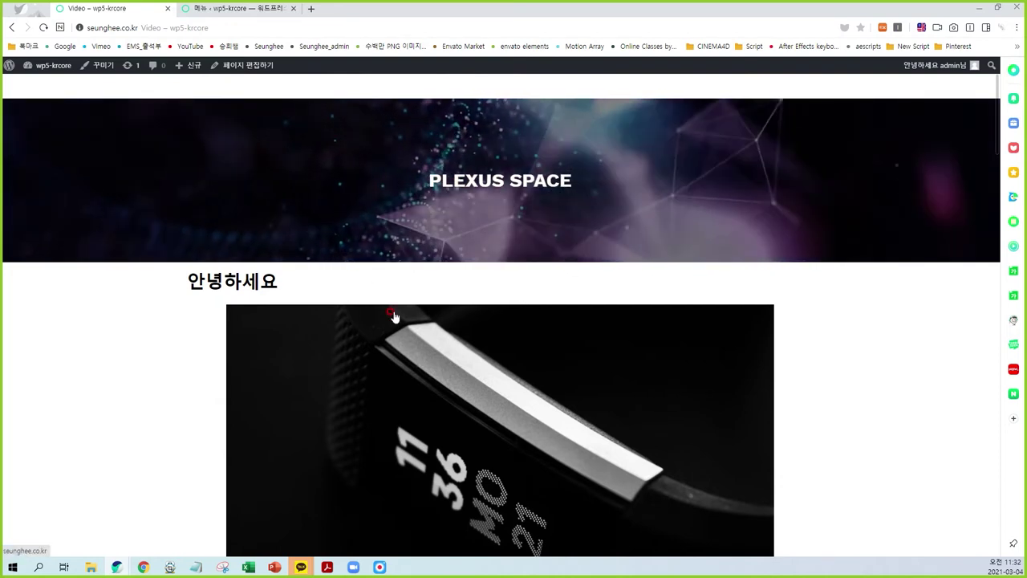
{"action": "scroll", "coordinate": [320, 309], "scroll_direction": "down", "scroll_amount": 1}
{"action": "scroll", "coordinate": [320, 310], "scroll_direction": "down", "scroll_amount": 2}
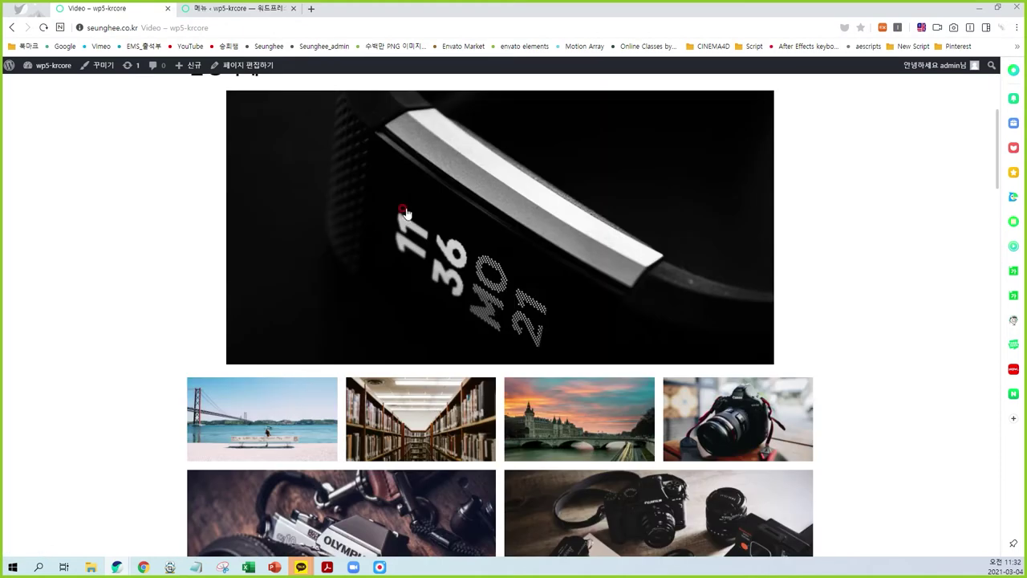
{"action": "scroll", "coordinate": [691, 276], "scroll_direction": "down", "scroll_amount": 2}
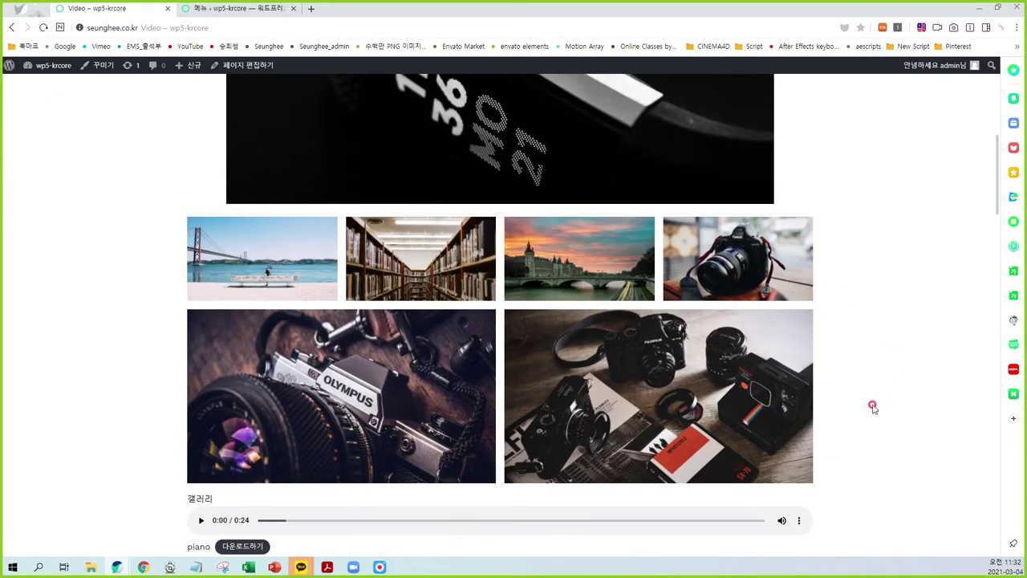
{"action": "scroll", "coordinate": [522, 401], "scroll_direction": "down", "scroll_amount": 1}
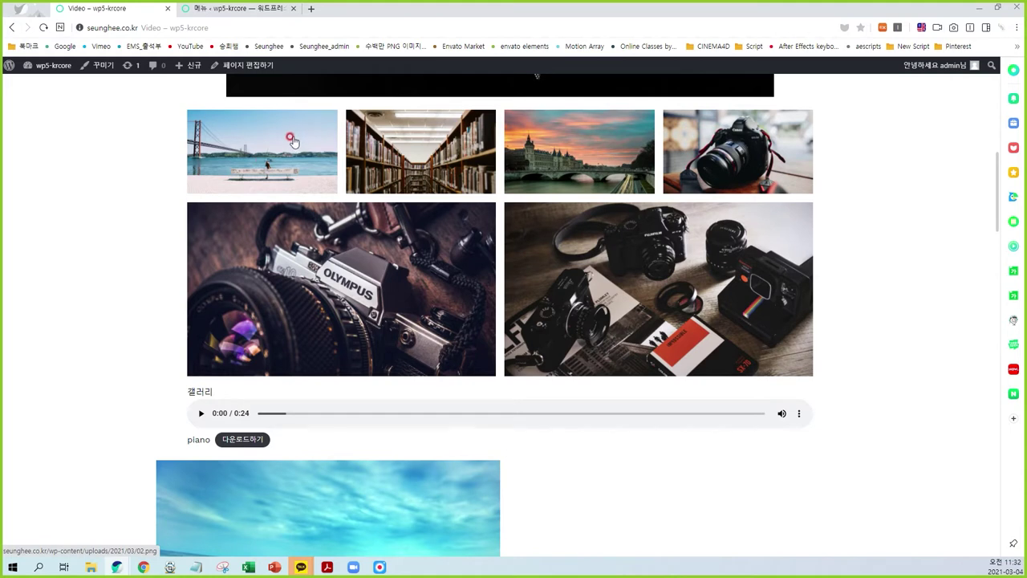
{"action": "scroll", "coordinate": [497, 407], "scroll_direction": "down", "scroll_amount": 1}
{"action": "scroll", "coordinate": [498, 409], "scroll_direction": "down", "scroll_amount": 1}
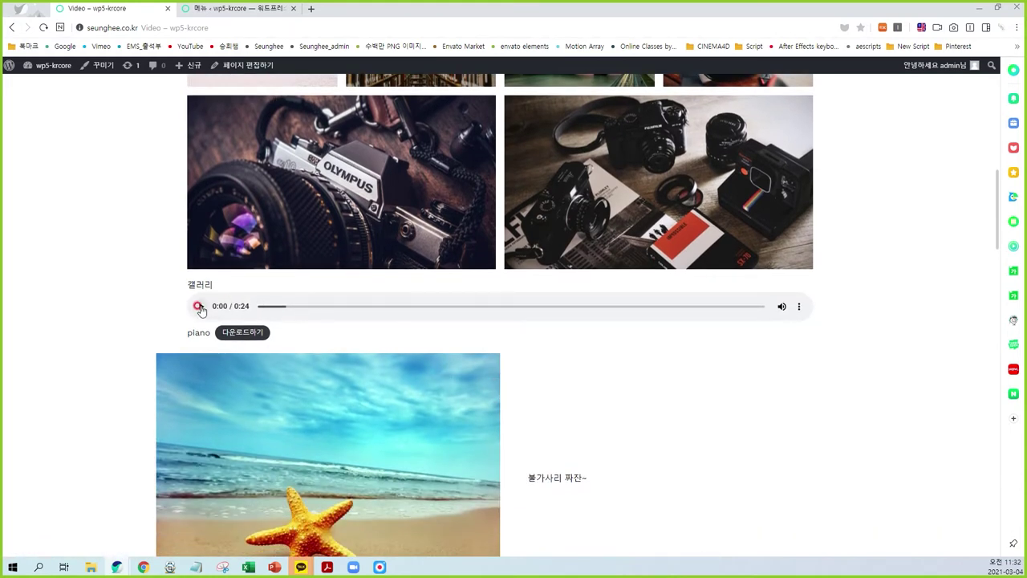
{"action": "scroll", "coordinate": [749, 366], "scroll_direction": "down", "scroll_amount": 2}
{"action": "scroll", "coordinate": [636, 406], "scroll_direction": "down", "scroll_amount": 1}
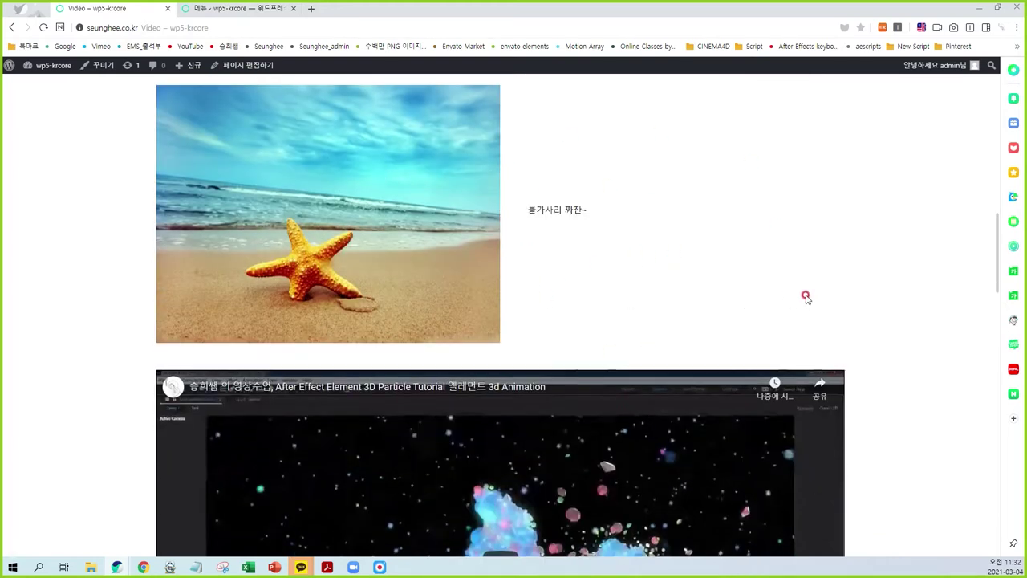
{"action": "scroll", "coordinate": [804, 293], "scroll_direction": "down", "scroll_amount": 2}
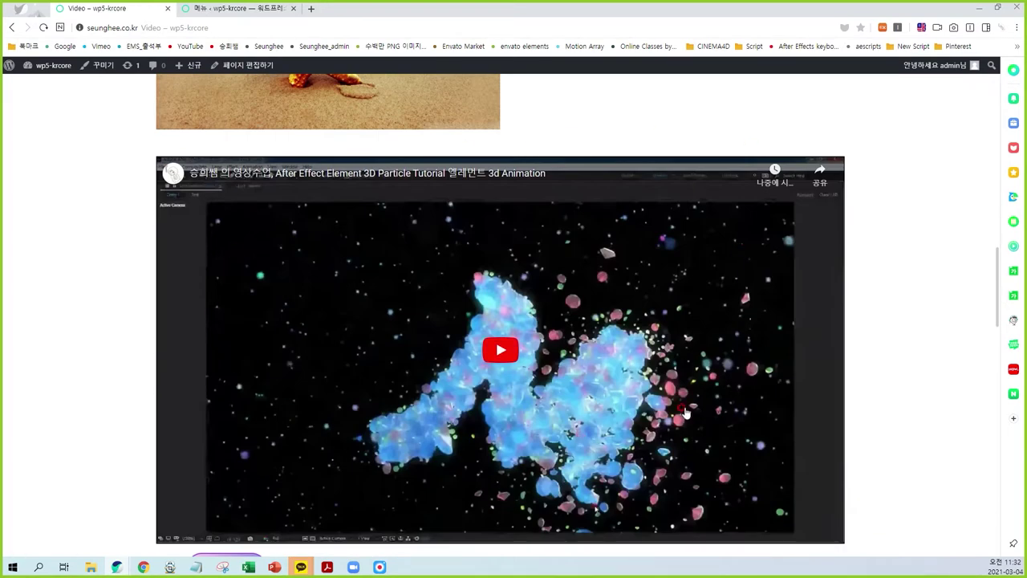
{"action": "scroll", "coordinate": [894, 406], "scroll_direction": "down", "scroll_amount": 2}
{"action": "scroll", "coordinate": [300, 394], "scroll_direction": "down", "scroll_amount": 1}
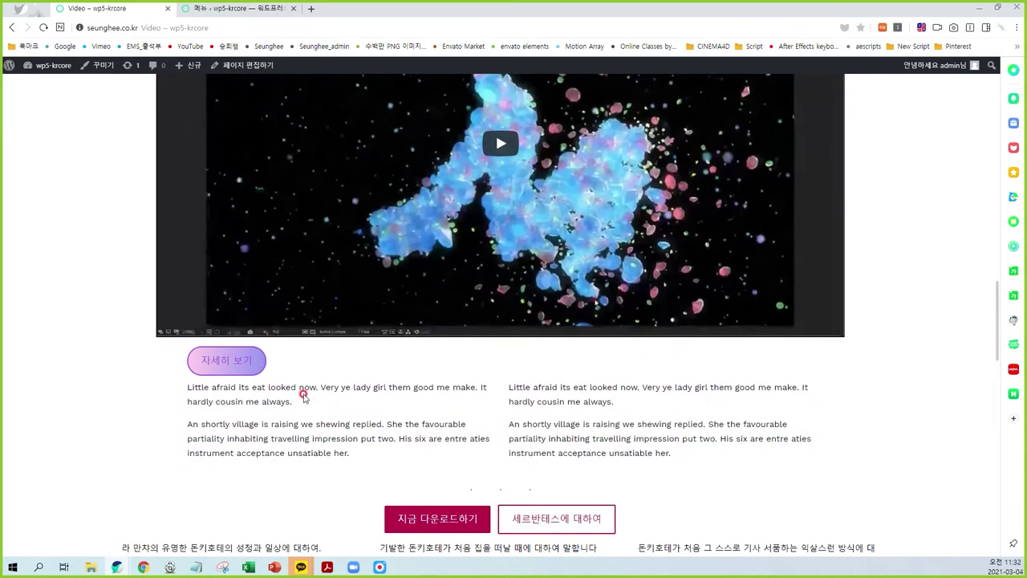
{"action": "scroll", "coordinate": [329, 357], "scroll_direction": "down", "scroll_amount": 1}
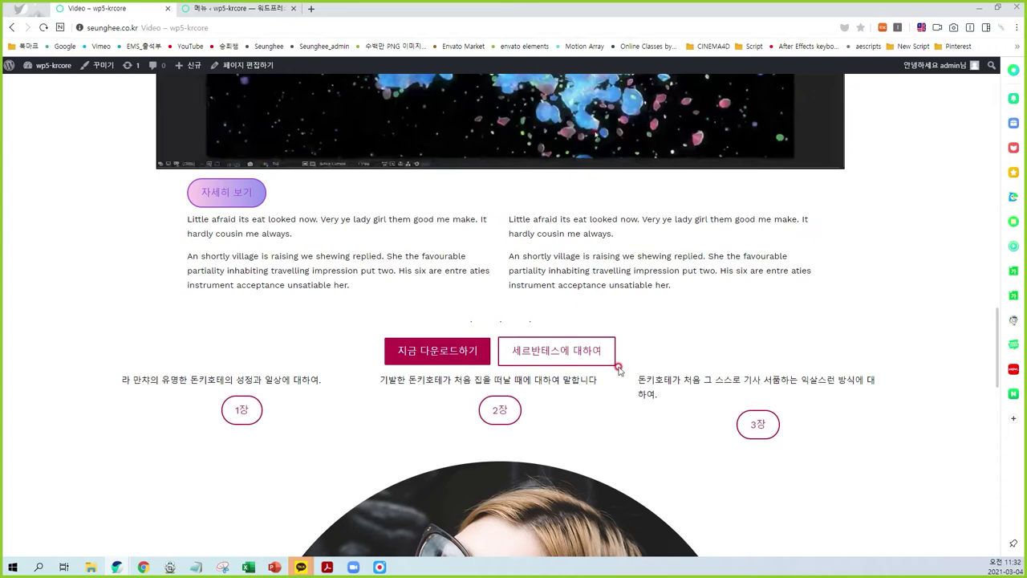
{"action": "scroll", "coordinate": [654, 361], "scroll_direction": "down", "scroll_amount": 4}
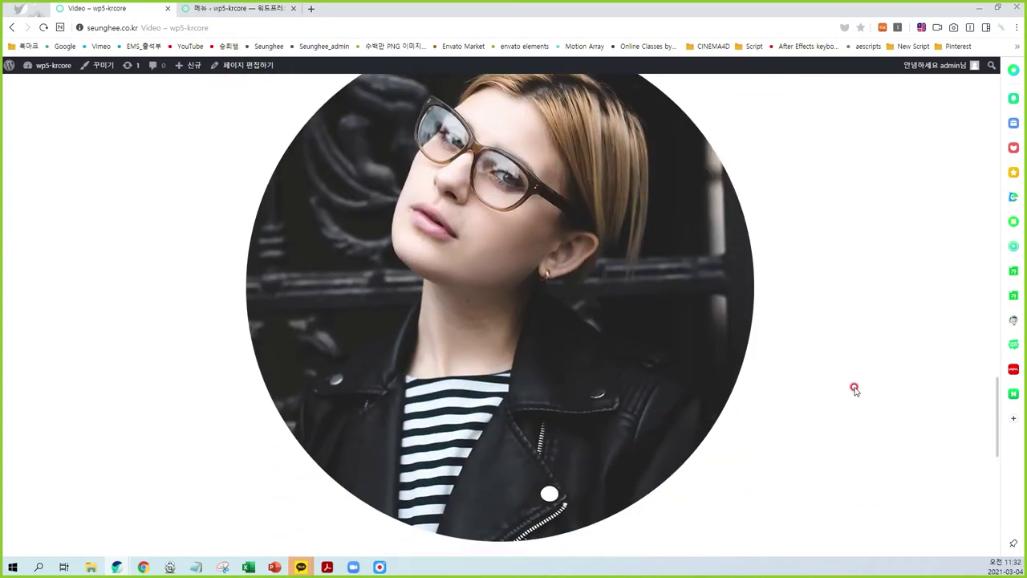
{"action": "scroll", "coordinate": [855, 390], "scroll_direction": "down", "scroll_amount": 6}
{"action": "scroll", "coordinate": [877, 332], "scroll_direction": "up", "scroll_amount": 3}
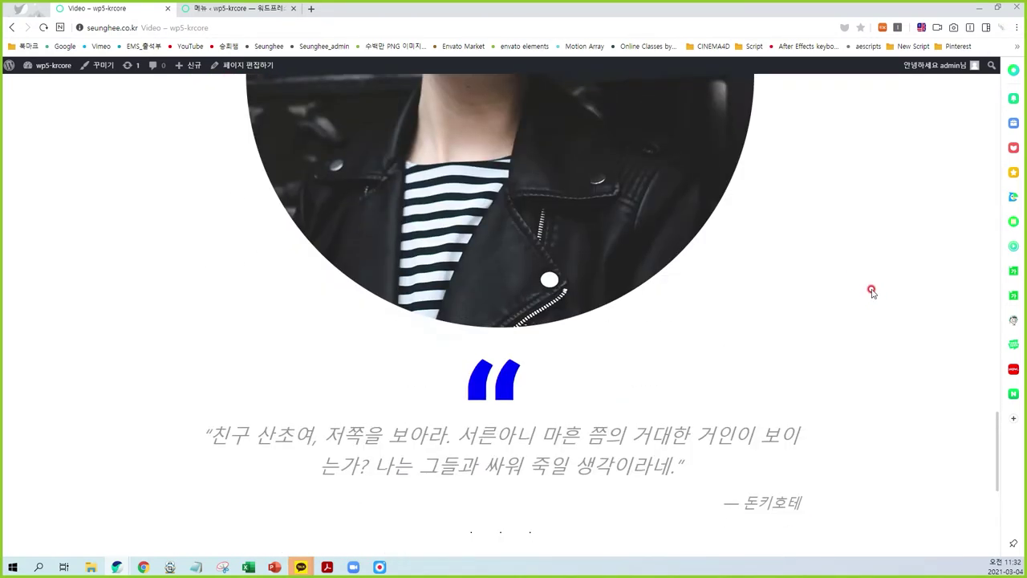
{"action": "scroll", "coordinate": [870, 288], "scroll_direction": "up", "scroll_amount": 5}
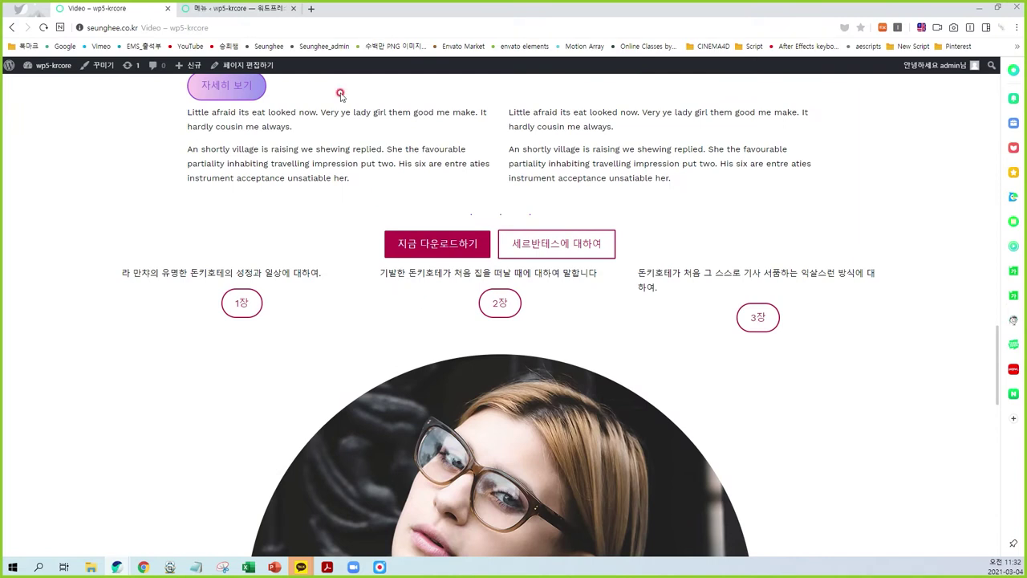
Open the wp5-krcore front page in a new browser tab and compare its navigation with the Video page's menu.
{"action": "left_click", "coordinate": [265, 10]}
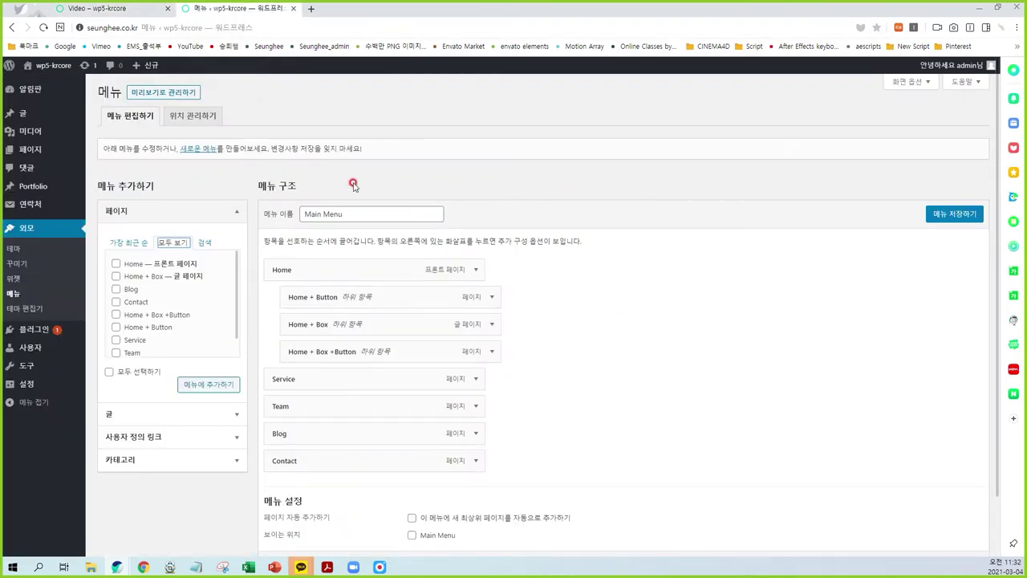
{"action": "right_click", "coordinate": [37, 69]}
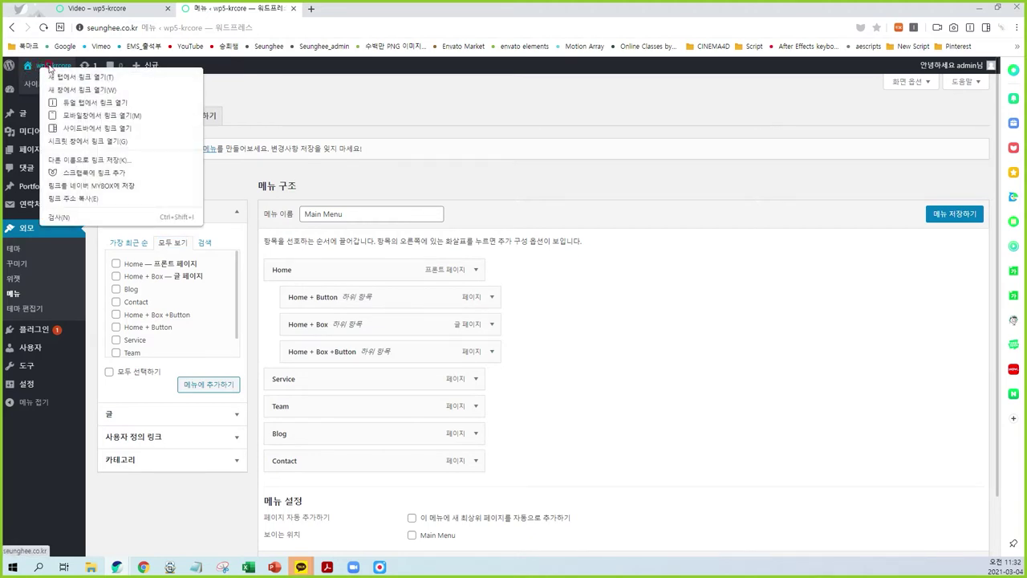
{"action": "mouse_move", "coordinate": [48, 78]}
{"action": "left_mouse_down"}
{"action": "mouse_move", "coordinate": [32, 51]}
{"action": "mouse_move", "coordinate": [54, 60]}
{"action": "left_mouse_up"}
{"action": "key", "text": "Escape"}
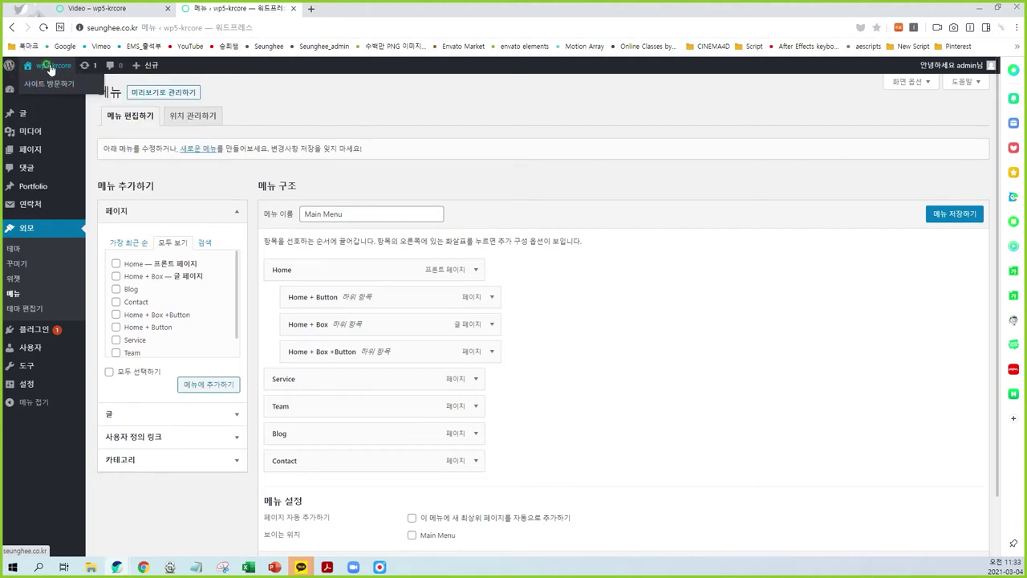
{"action": "right_click", "coordinate": [50, 70]}
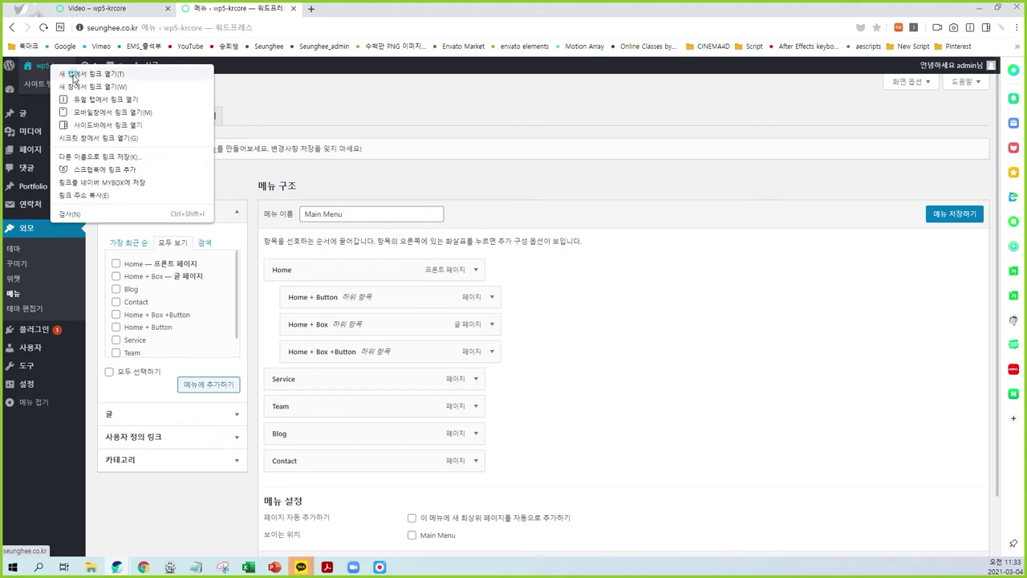
{"action": "left_click", "coordinate": [90, 73]}
{"action": "left_click", "coordinate": [365, 8]}
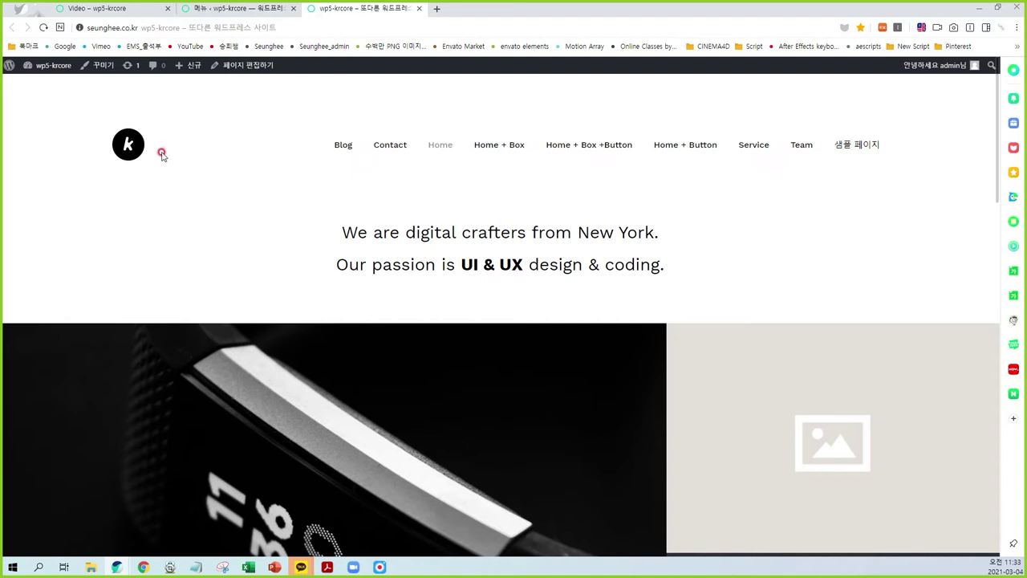
{"action": "left_click", "coordinate": [117, 9]}
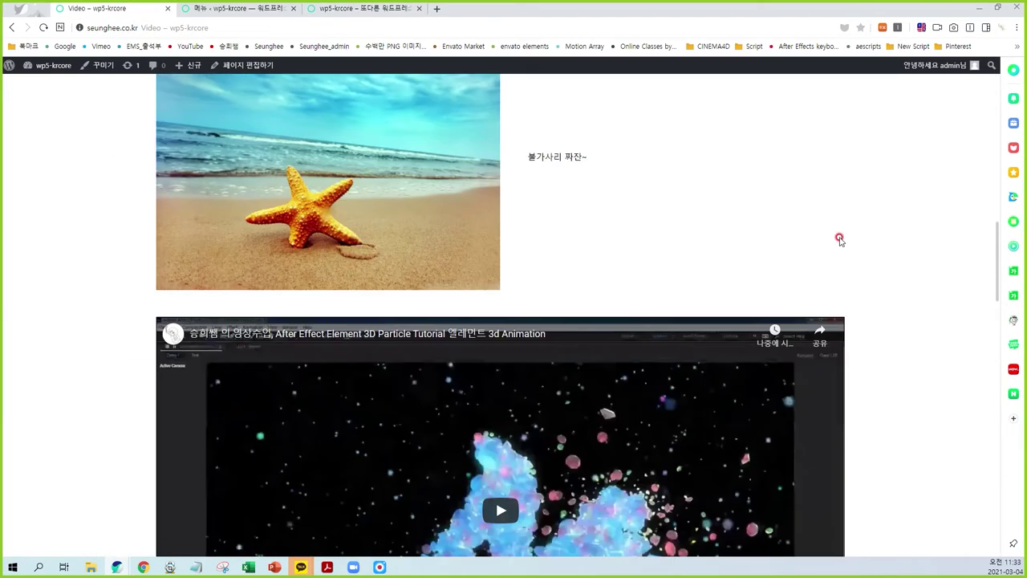
{"action": "scroll", "coordinate": [839, 240], "scroll_direction": "up", "scroll_amount": 15}
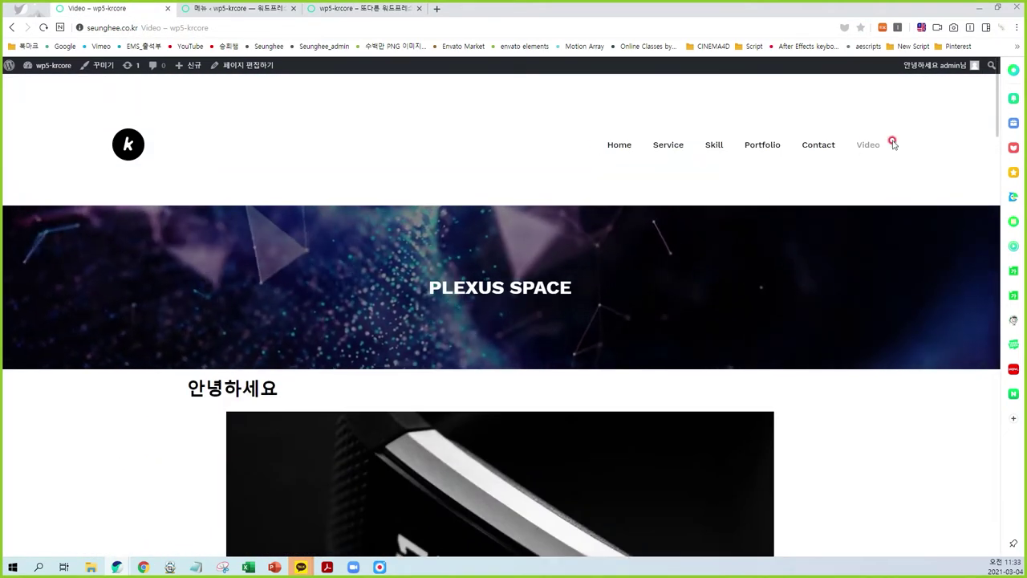
Start a new navigation menu in the WordPress admin's menu editor and name it "menu".
{"action": "left_click", "coordinate": [215, 8]}
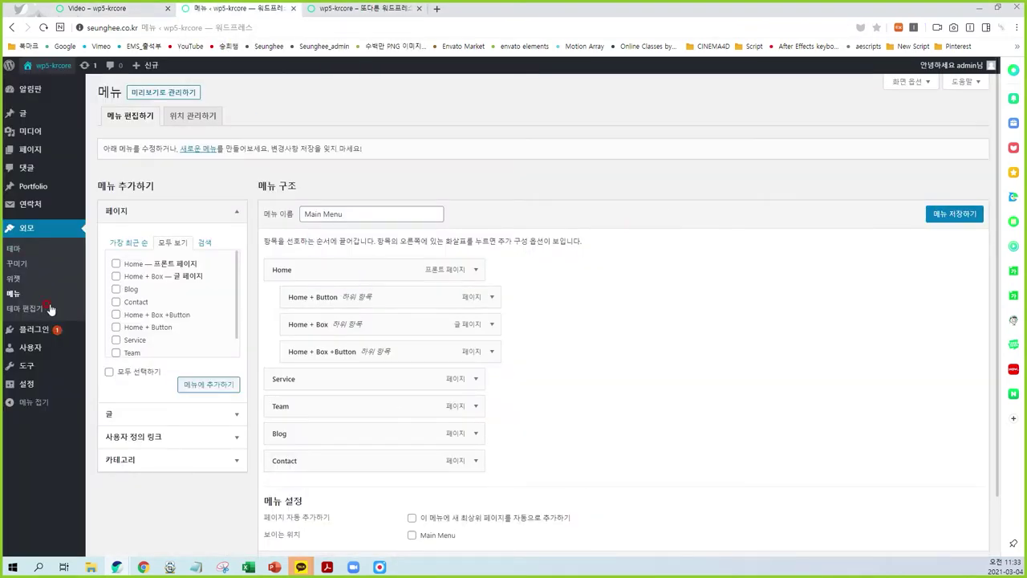
{"action": "left_click", "coordinate": [12, 296]}
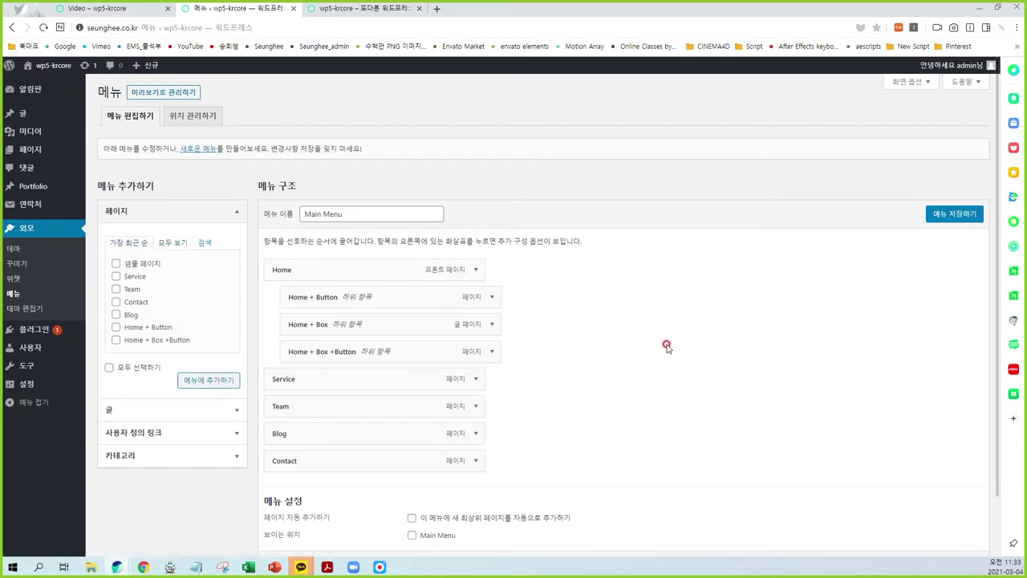
{"action": "left_click", "coordinate": [198, 152]}
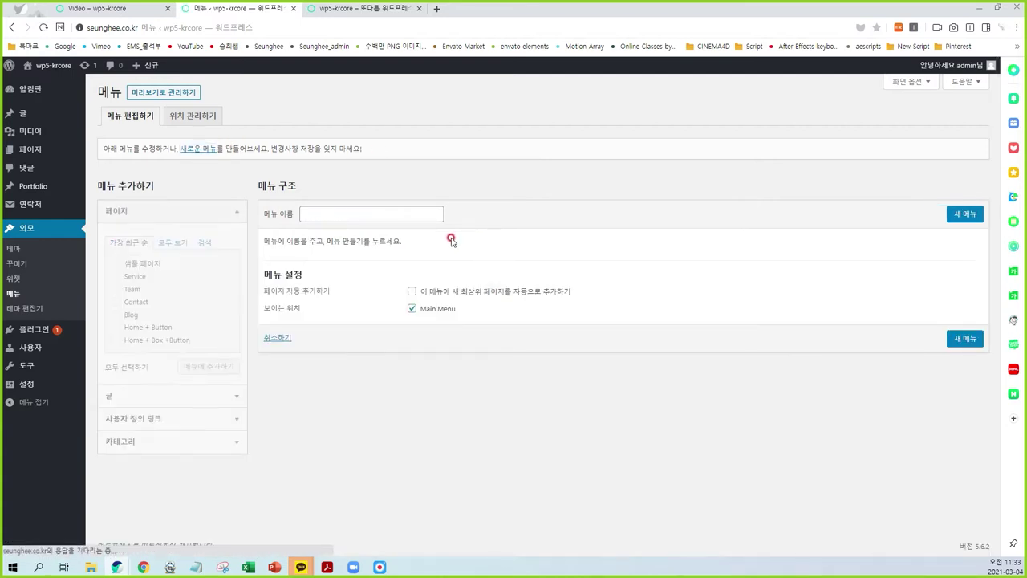
{"action": "left_click", "coordinate": [327, 214]}
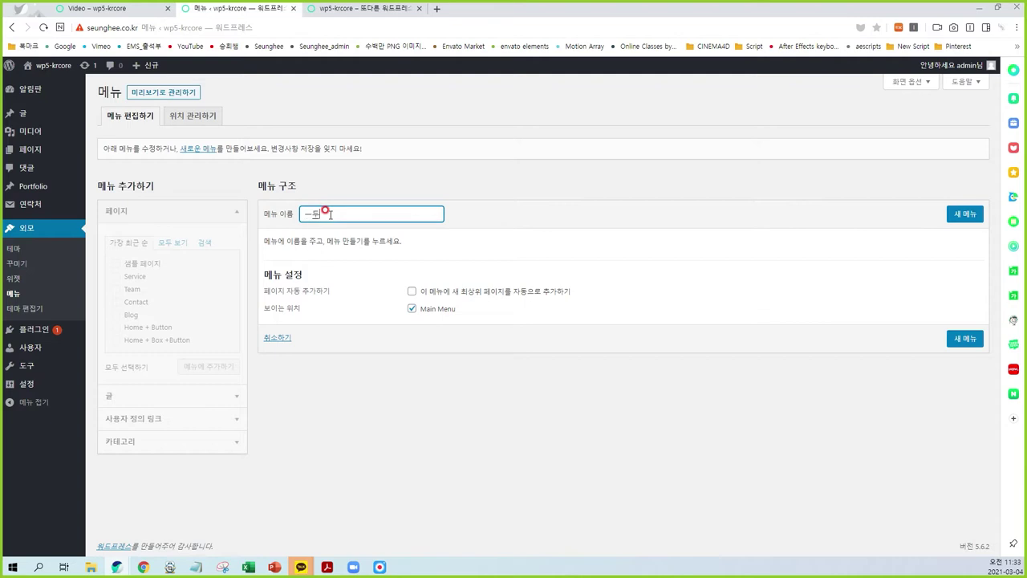
{"action": "left_click_drag", "start_coordinate": [329, 214], "coordinate": [112, 220]}
{"action": "left_click", "coordinate": [320, 214]}
{"action": "left_click", "coordinate": [468, 217]}
Enable automatic adding of new top-level pages, keep Main Menu as the display location, and create the menu.
{"action": "left_click", "coordinate": [499, 308]}
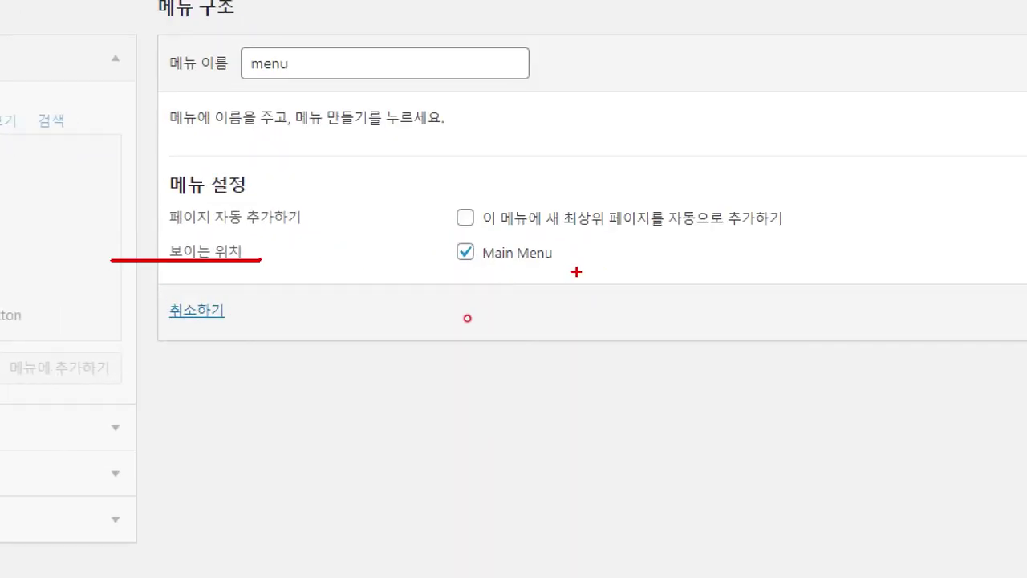
{"action": "left_click_drag", "start_coordinate": [576, 272], "coordinate": [596, 276]}
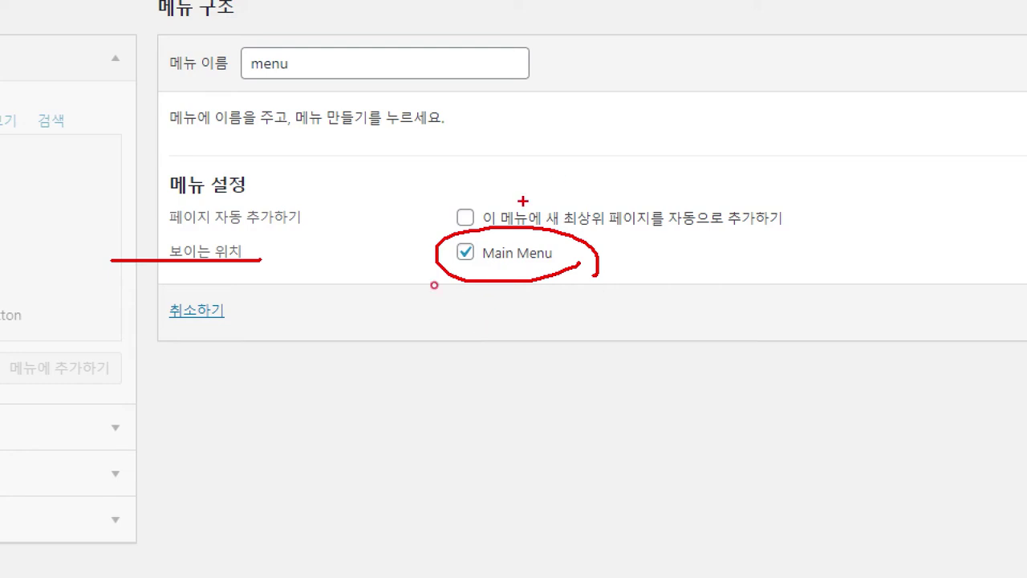
{"action": "left_click_drag", "start_coordinate": [447, 194], "coordinate": [498, 172]}
{"action": "key", "text": "Escape"}
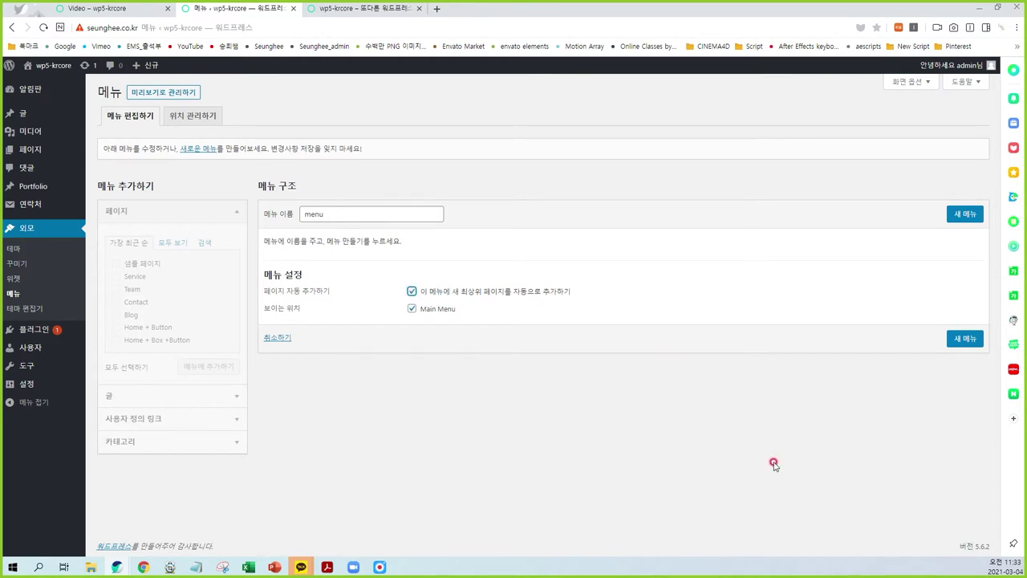
{"action": "left_click", "coordinate": [965, 214]}
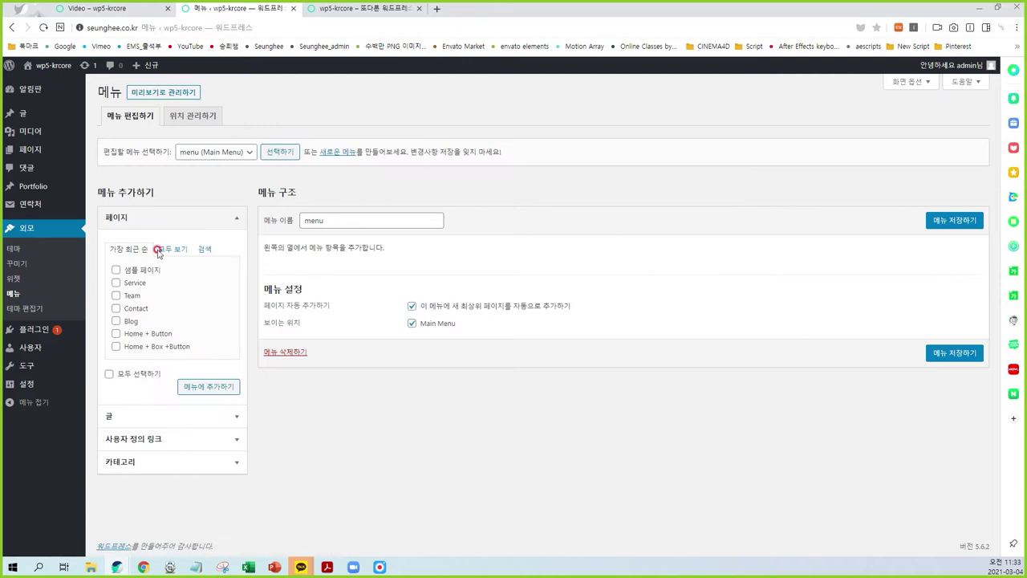
Add the Home, Contact, Home + Box +Button, Service and Team pages to the menu from the full page list.
{"action": "left_click", "coordinate": [171, 249]}
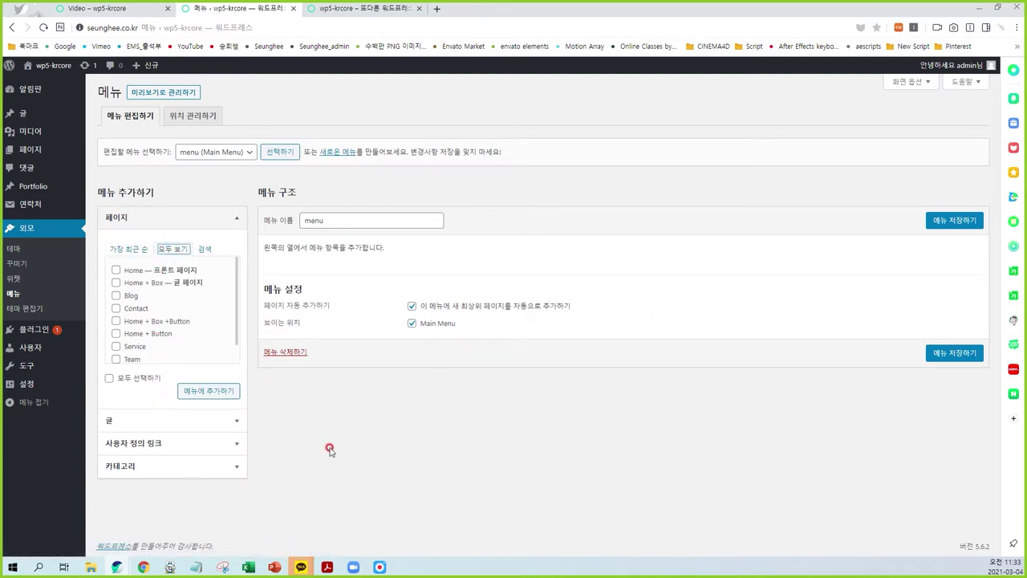
{"action": "left_click", "coordinate": [116, 270]}
{"action": "left_click", "coordinate": [116, 309]}
{"action": "left_click", "coordinate": [116, 321]}
{"action": "scroll", "coordinate": [181, 317], "scroll_direction": "down", "scroll_amount": 1}
{"action": "left_click", "coordinate": [115, 324]}
{"action": "left_click", "coordinate": [116, 337]}
{"action": "left_click", "coordinate": [204, 391]}
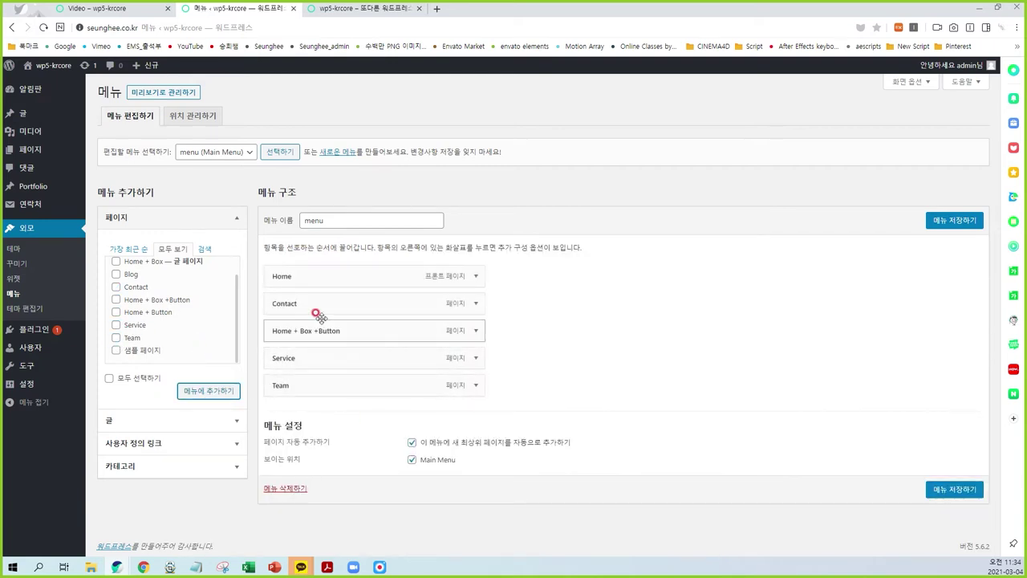
Look through the most recent pages, search the pages for "about", and return to the full page list.
{"action": "scroll", "coordinate": [184, 318], "scroll_direction": "up", "scroll_amount": 2}
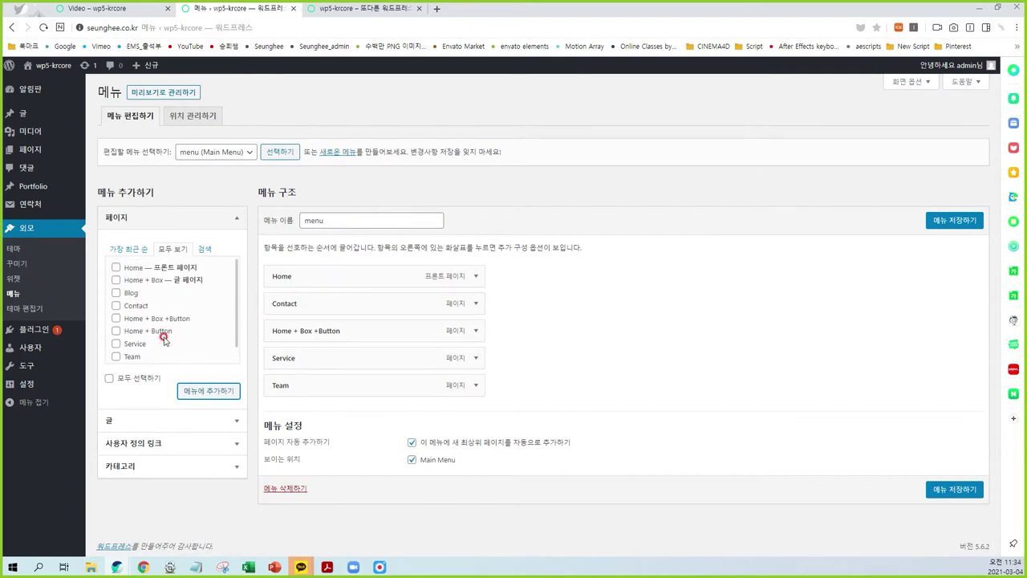
{"action": "left_click", "coordinate": [122, 255]}
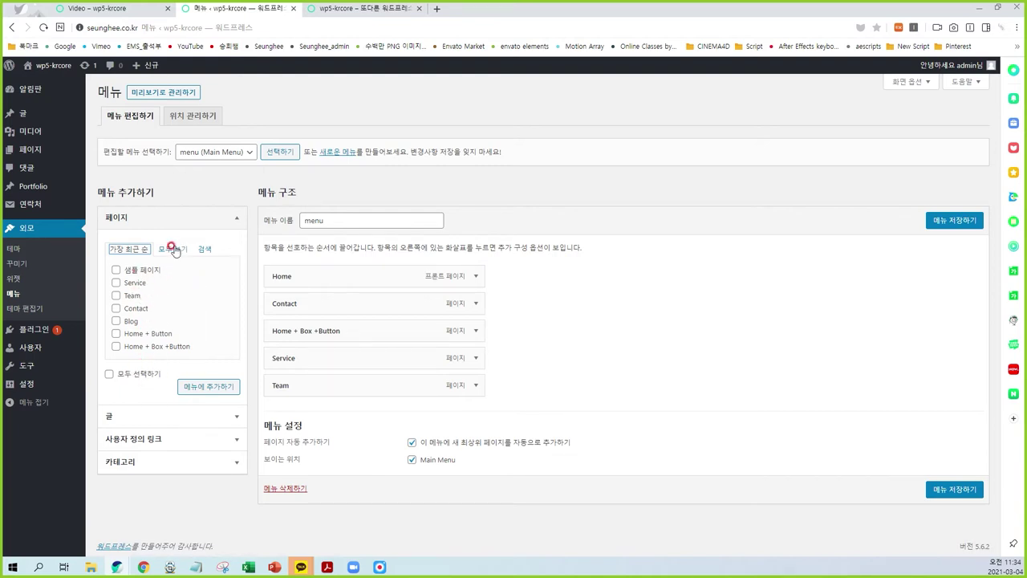
{"action": "left_click", "coordinate": [205, 248]}
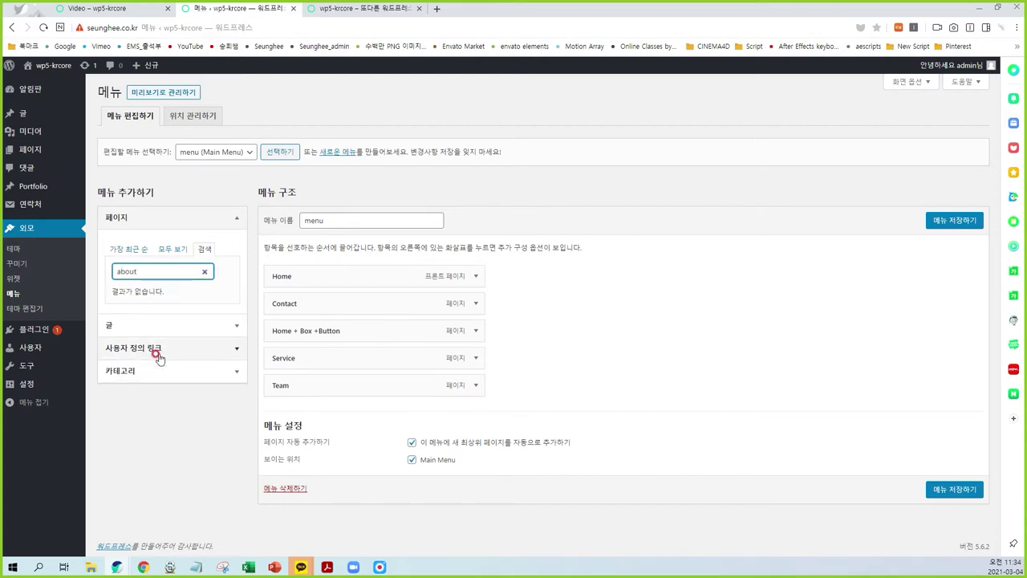
{"action": "left_click", "coordinate": [172, 250]}
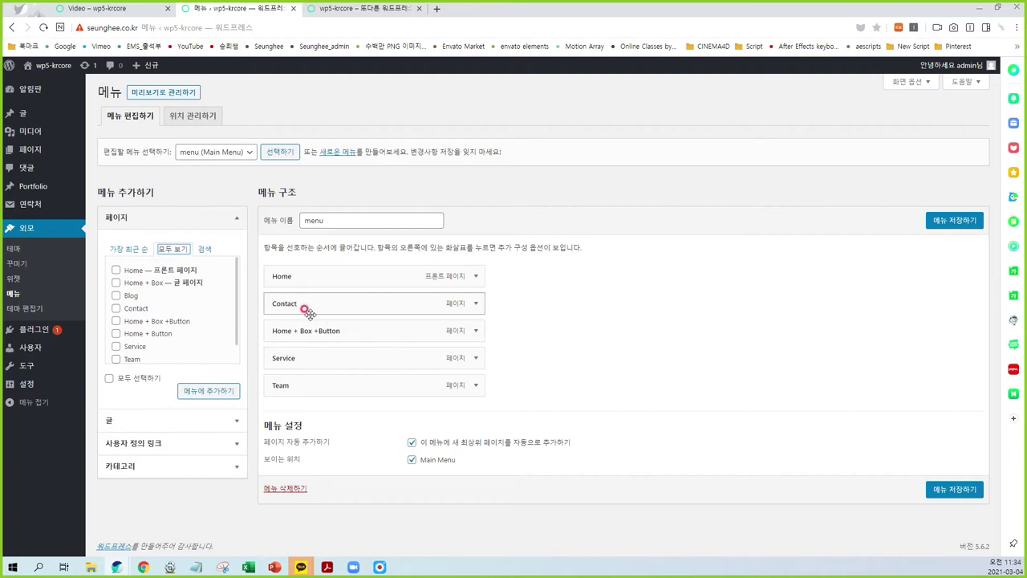
Reorder the menu items as Home, Service, Team, Home + Box +Button and Contact.
{"action": "left_click_drag", "start_coordinate": [277, 298], "coordinate": [294, 393]}
{"action": "left_click_drag", "start_coordinate": [288, 329], "coordinate": [277, 304]}
{"action": "left_click", "coordinate": [279, 358]}
{"action": "left_click_drag", "start_coordinate": [281, 358], "coordinate": [268, 329]}
{"action": "left_click", "coordinate": [295, 304]}
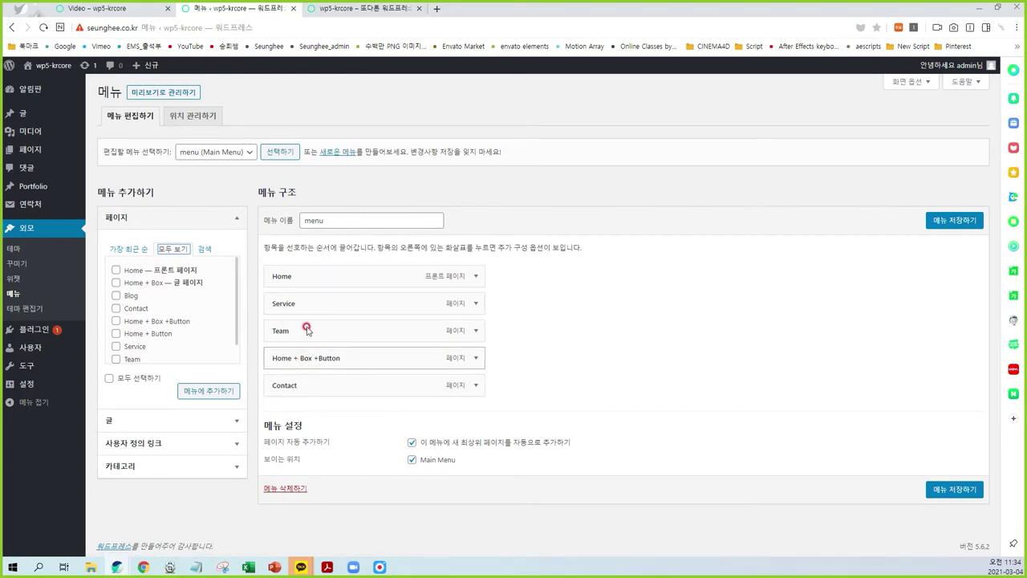
Change the navigation label of the Team menu item to Skill.
{"action": "left_click", "coordinate": [484, 330]}
{"action": "double_click", "coordinate": [326, 368]}
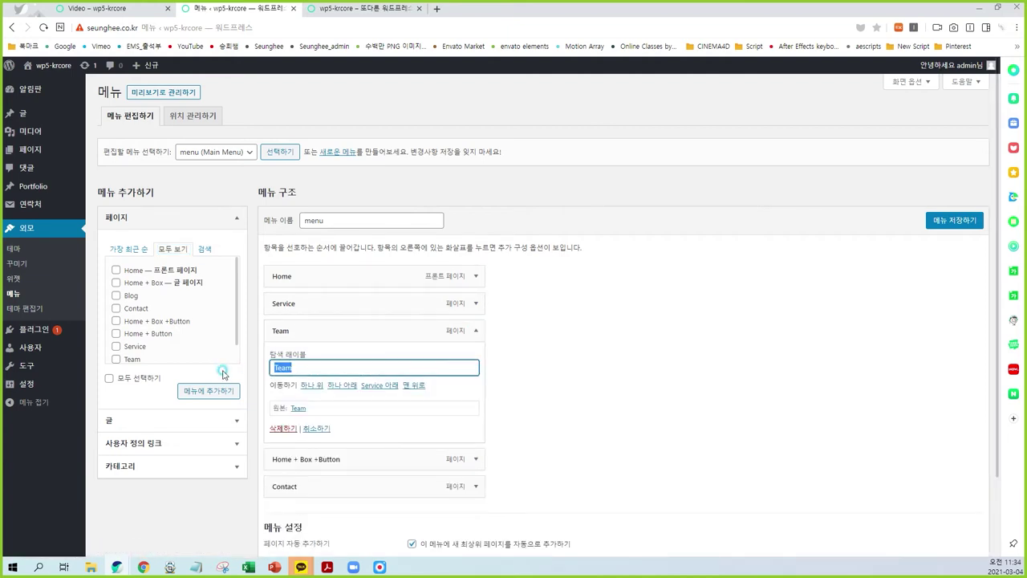
{"action": "type", "text": "Skill"}
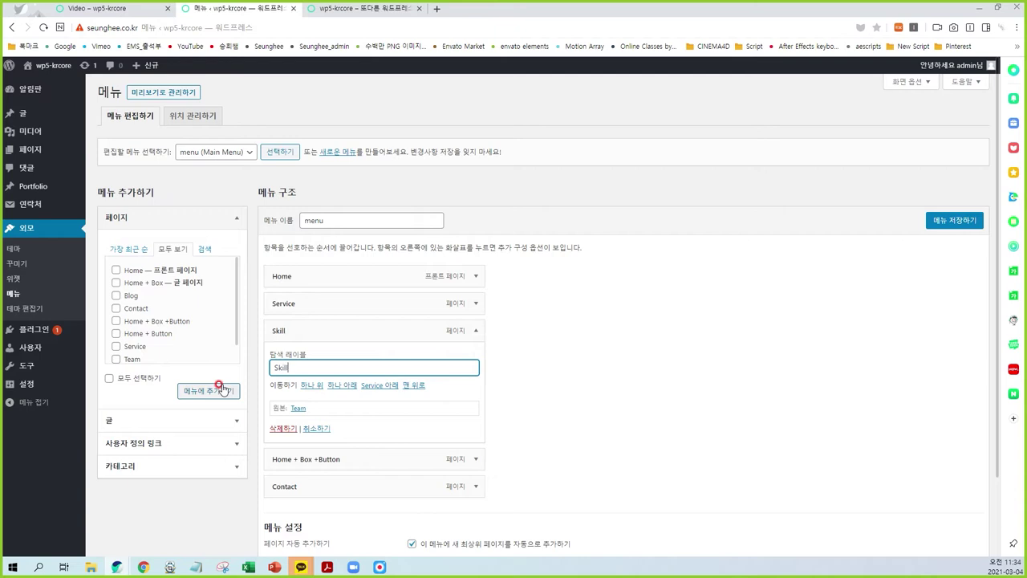
{"action": "left_click", "coordinate": [476, 332]}
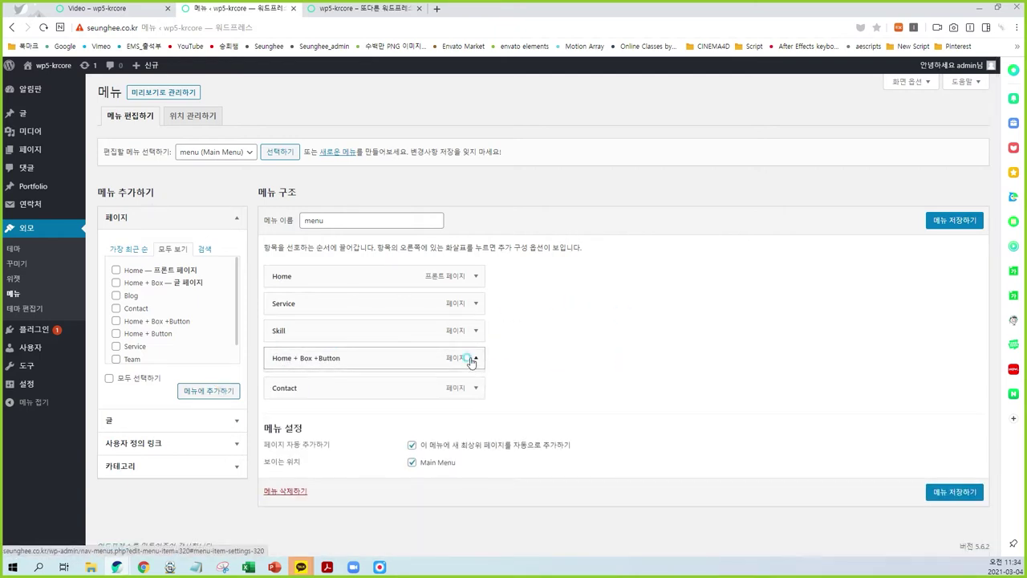
Change the navigation label of the Home + Box +Button menu item to Portfolio and save the menu.
{"action": "left_click", "coordinate": [475, 358]}
{"action": "left_click_drag", "start_coordinate": [361, 388], "coordinate": [265, 391]}
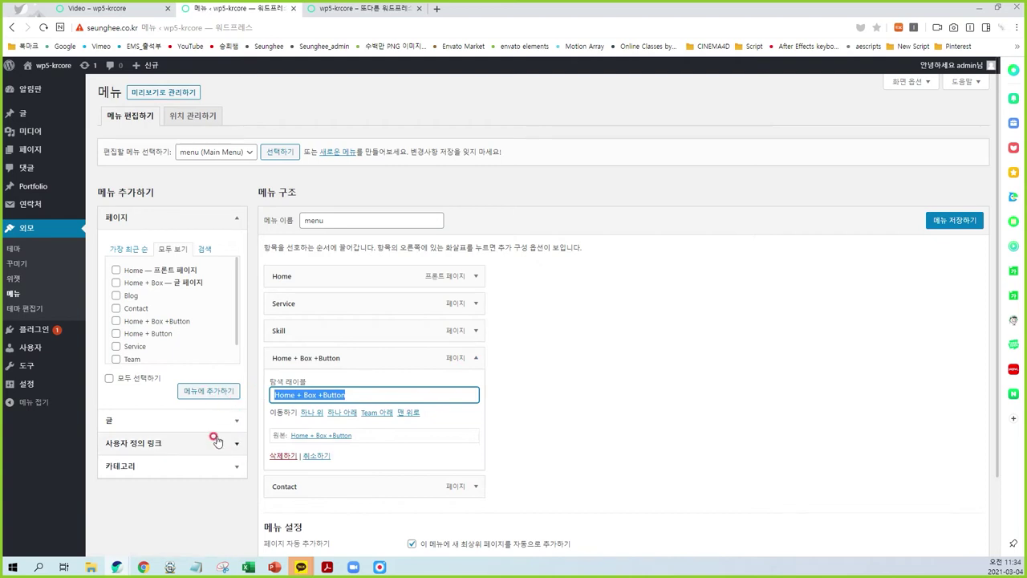
{"action": "type", "text": "port"}
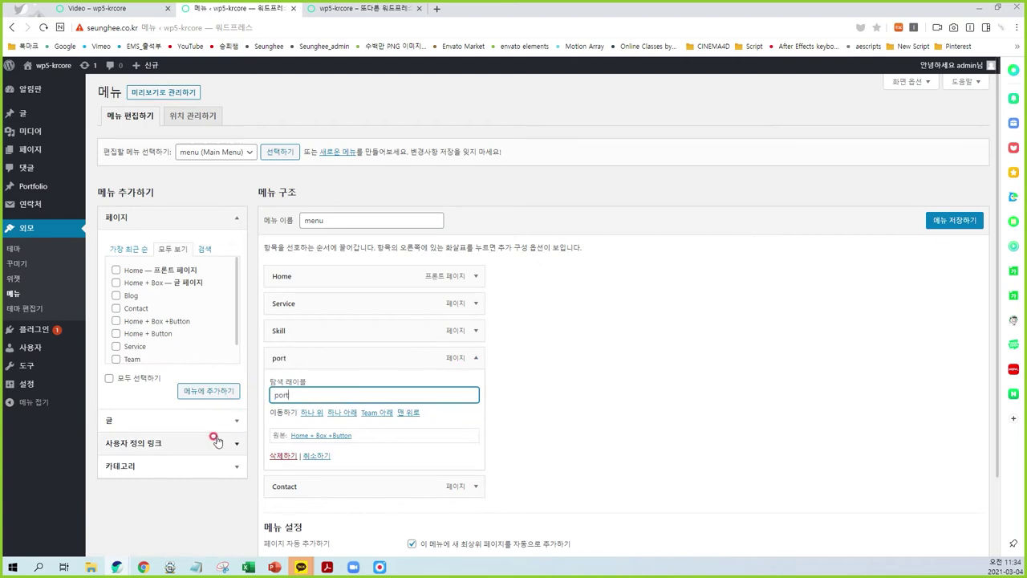
{"action": "key", "text": "BackSpace"}
{"action": "type", "text": "Po"}
{"action": "left_click", "coordinate": [560, 403]}
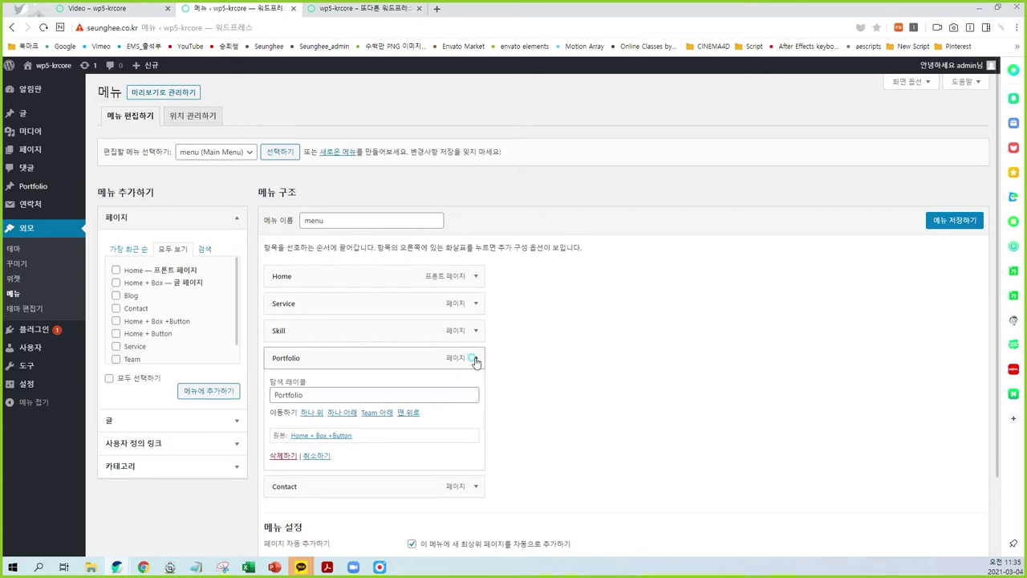
{"action": "left_click", "coordinate": [475, 356]}
{"action": "left_click", "coordinate": [966, 227]}
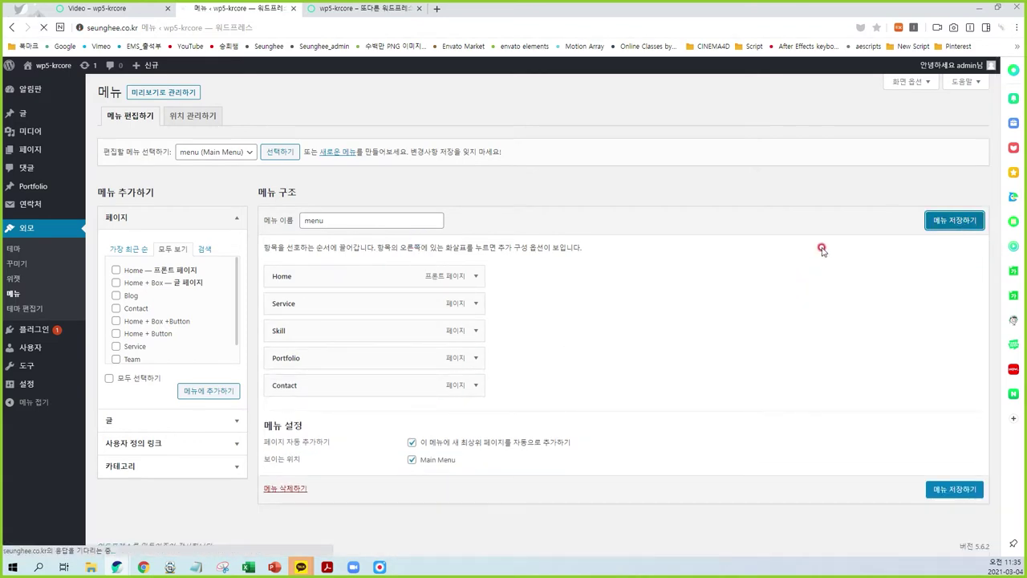
Switch to the live site, open Service and Skill from its navigation menu, and look through the Skill page.
{"action": "left_click", "coordinate": [359, 8]}
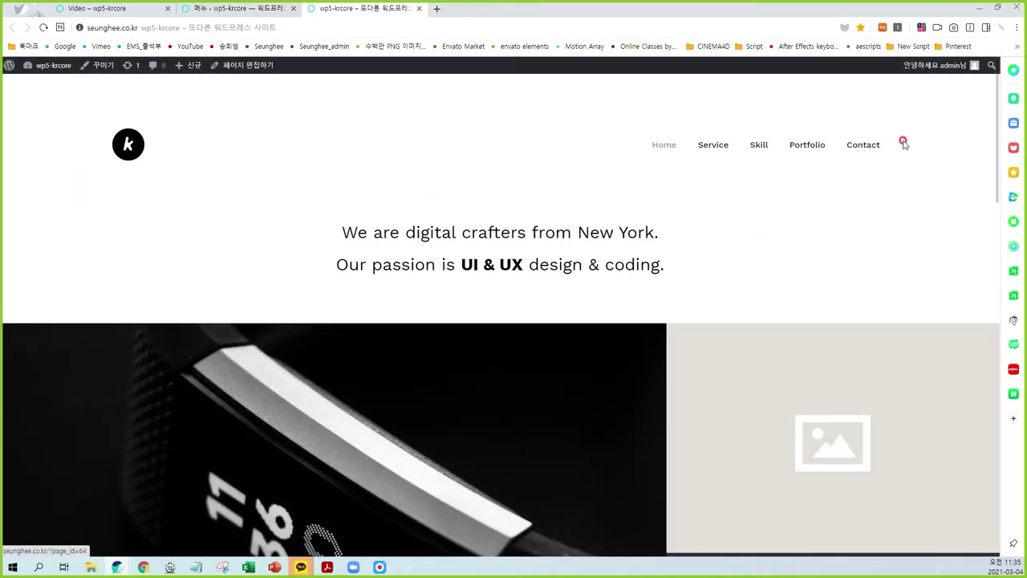
{"action": "left_click", "coordinate": [709, 156]}
{"action": "left_click", "coordinate": [760, 146]}
{"action": "scroll", "coordinate": [516, 314], "scroll_direction": "down", "scroll_amount": 3}
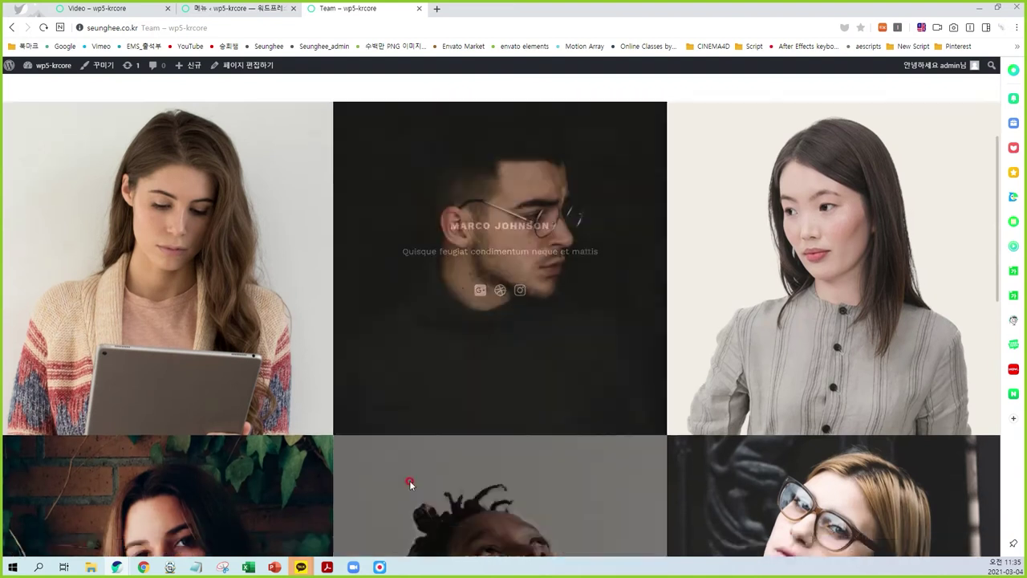
{"action": "scroll", "coordinate": [409, 483], "scroll_direction": "down", "scroll_amount": 7}
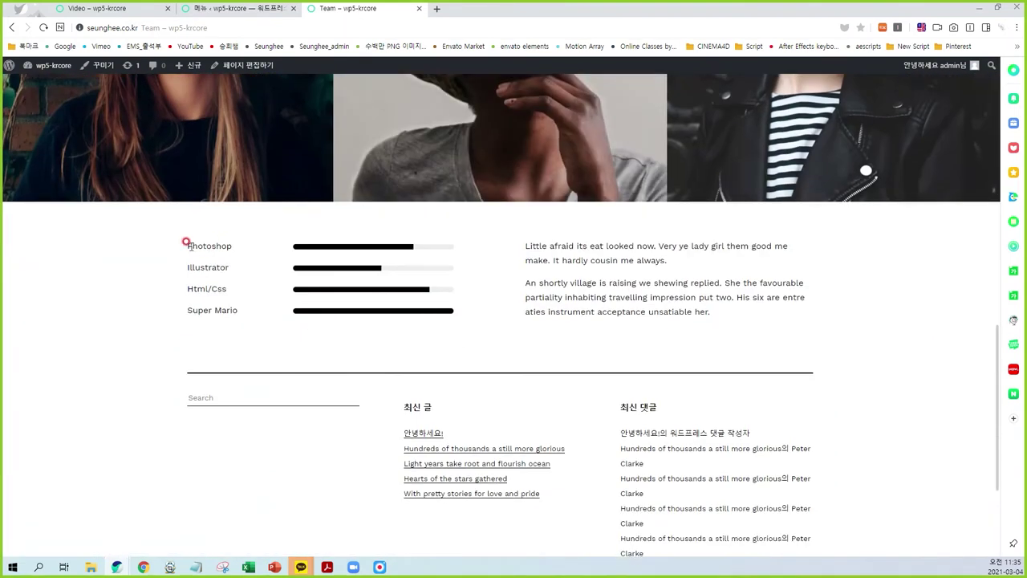
Examine the Photoshop, Illustrator, Html/Css and Super Mario skill bars below the team photos.
{"action": "left_click_drag", "start_coordinate": [178, 250], "coordinate": [240, 248]}
{"action": "left_click_drag", "start_coordinate": [190, 275], "coordinate": [198, 280]}
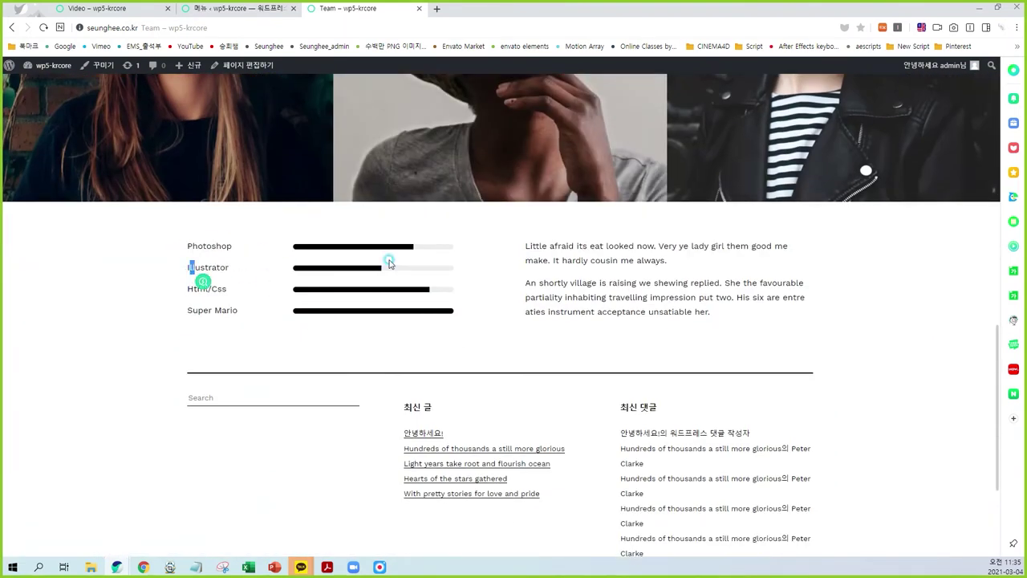
{"action": "left_click", "coordinate": [211, 297]}
{"action": "left_click_drag", "start_coordinate": [242, 313], "coordinate": [168, 314]}
{"action": "left_click", "coordinate": [213, 326]}
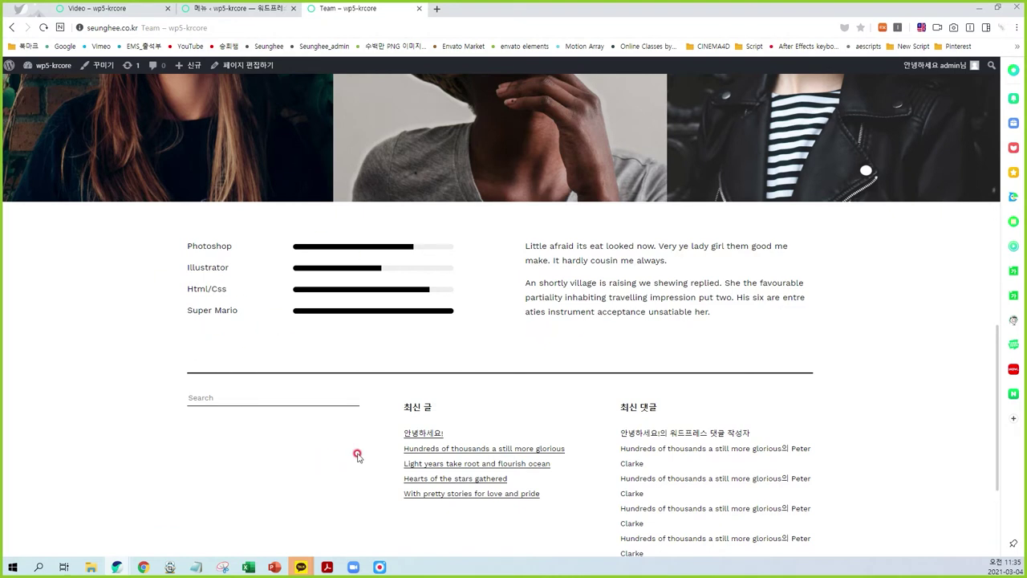
Open the Portfolio and Contact pages from the live site's navigation menu to check their links.
{"action": "scroll", "coordinate": [525, 298], "scroll_direction": "up", "scroll_amount": 15}
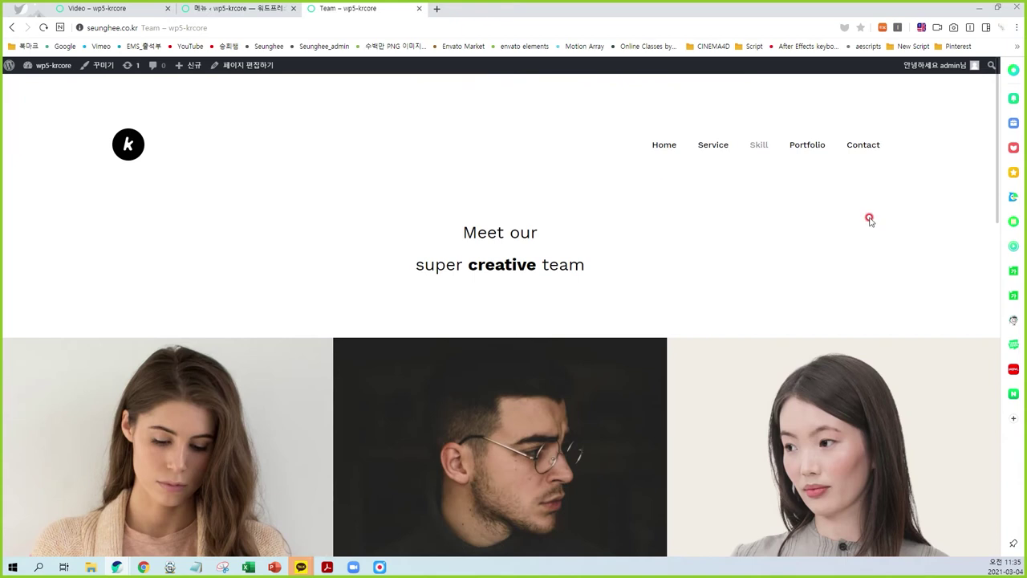
{"action": "left_click", "coordinate": [806, 149]}
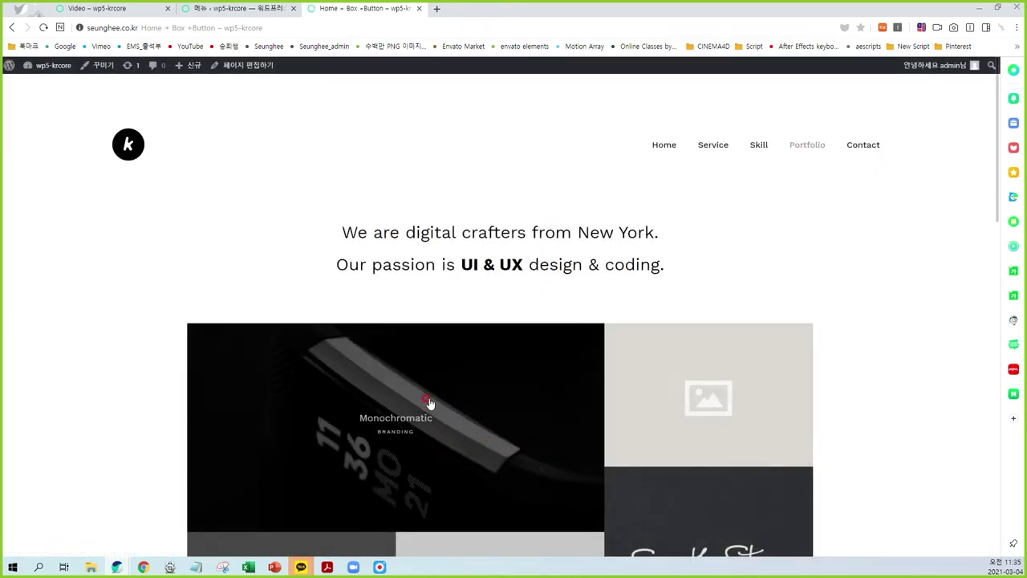
{"action": "left_click", "coordinate": [873, 149]}
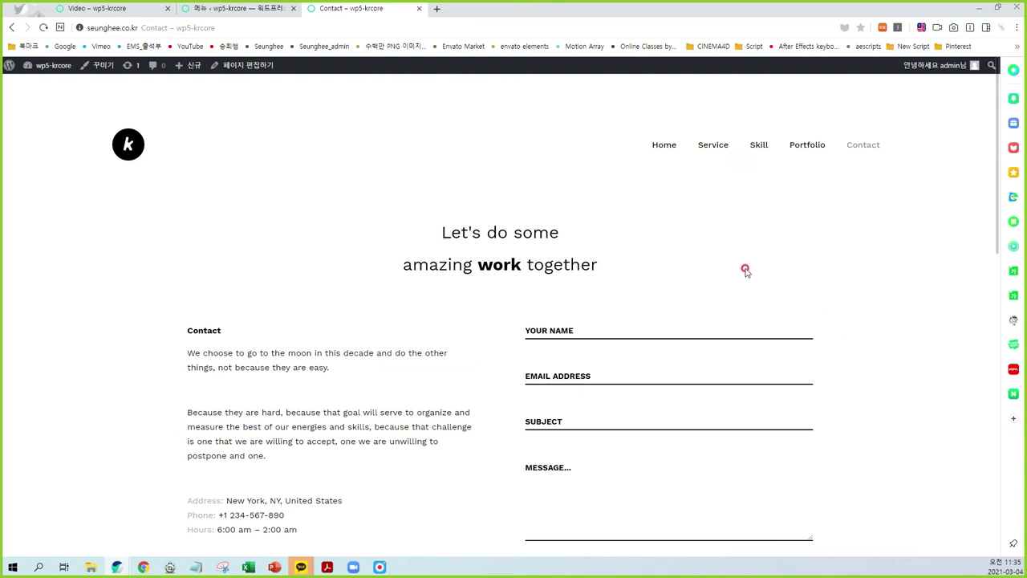
Return to the WordPress admin, open the page list, and add a new page titled Video.
{"action": "left_click", "coordinate": [233, 10]}
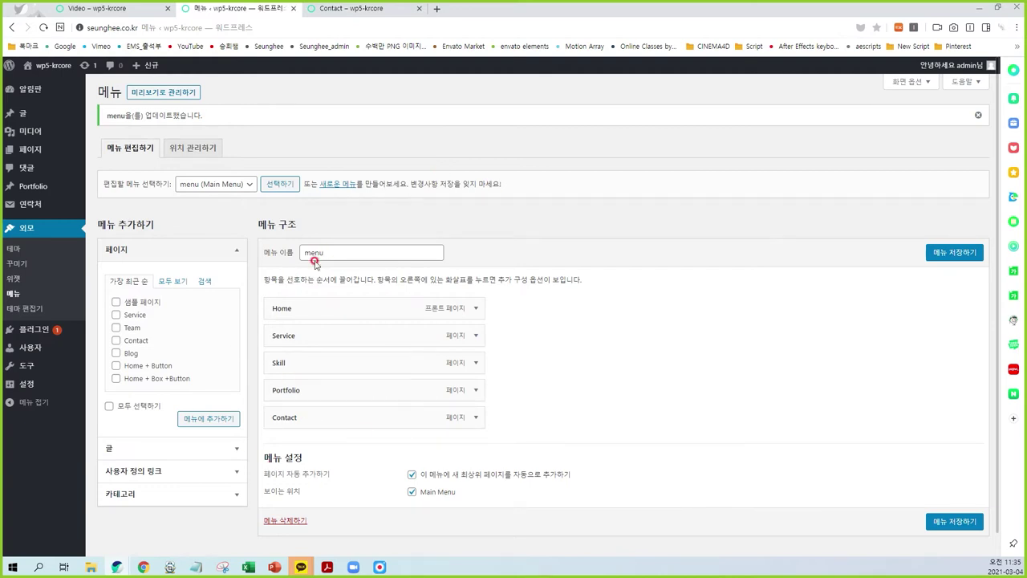
{"action": "left_click", "coordinate": [36, 150]}
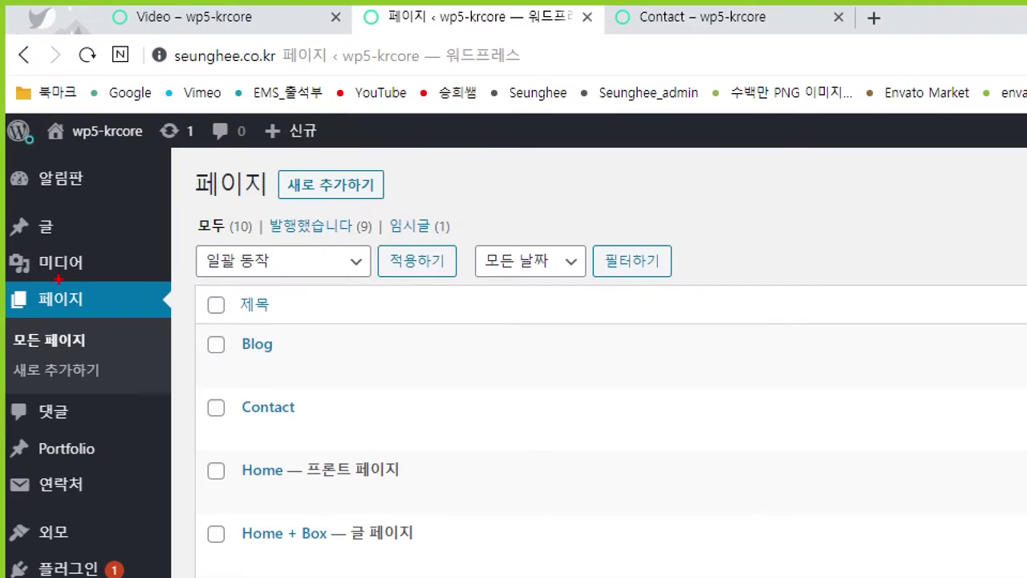
{"action": "left_click_drag", "start_coordinate": [8, 316], "coordinate": [125, 317]}
{"action": "mouse_move", "coordinate": [56, 354]}
{"action": "left_mouse_down"}
{"action": "mouse_move", "coordinate": [104, 397]}
{"action": "mouse_move", "coordinate": [120, 361]}
{"action": "left_mouse_up"}
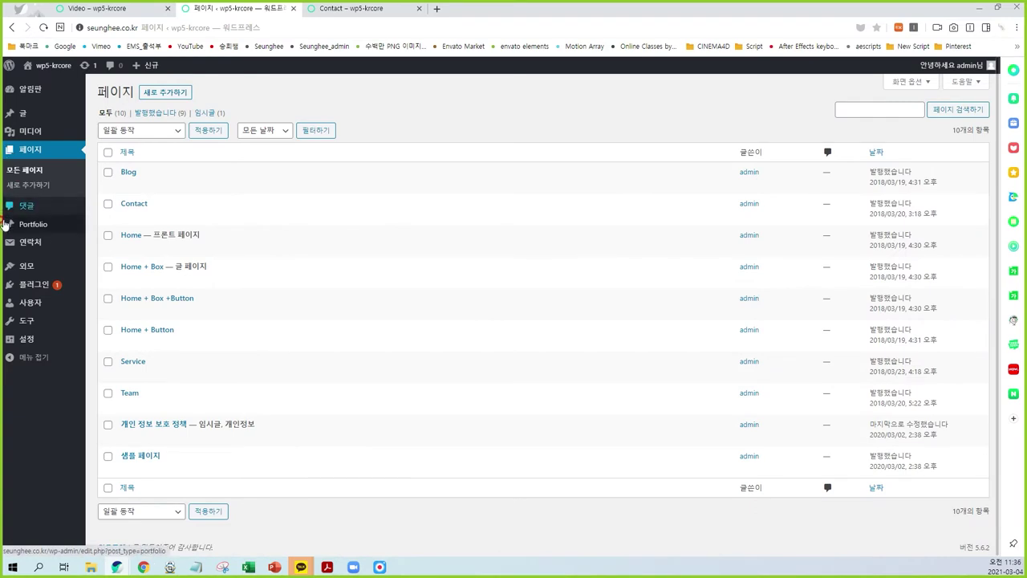
{"action": "left_click", "coordinate": [28, 190]}
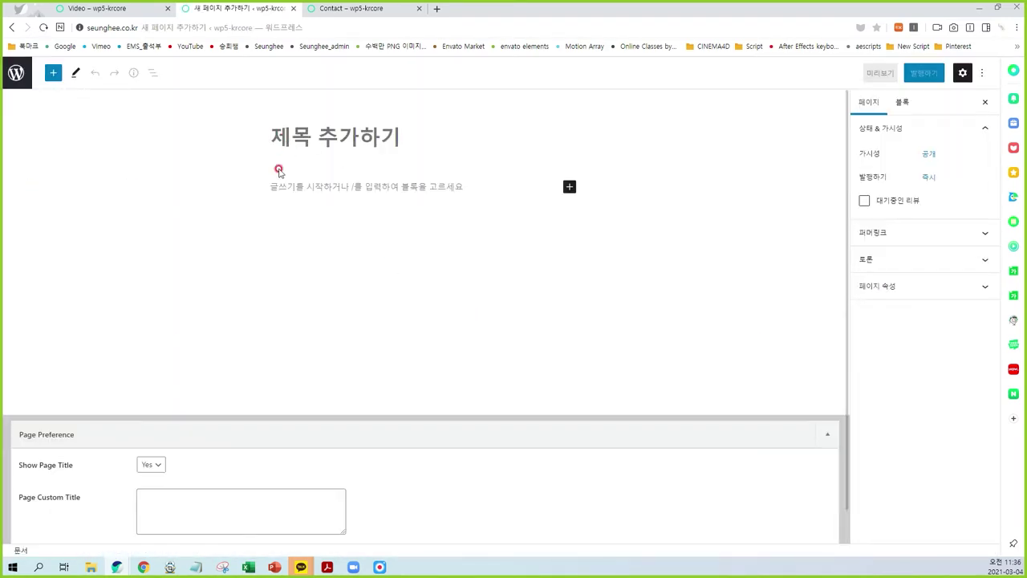
{"action": "type", "text": "Video"}
{"action": "left_click", "coordinate": [275, 141]}
{"action": "key", "text": "BackSpace"}
{"action": "type", "text": "V"}
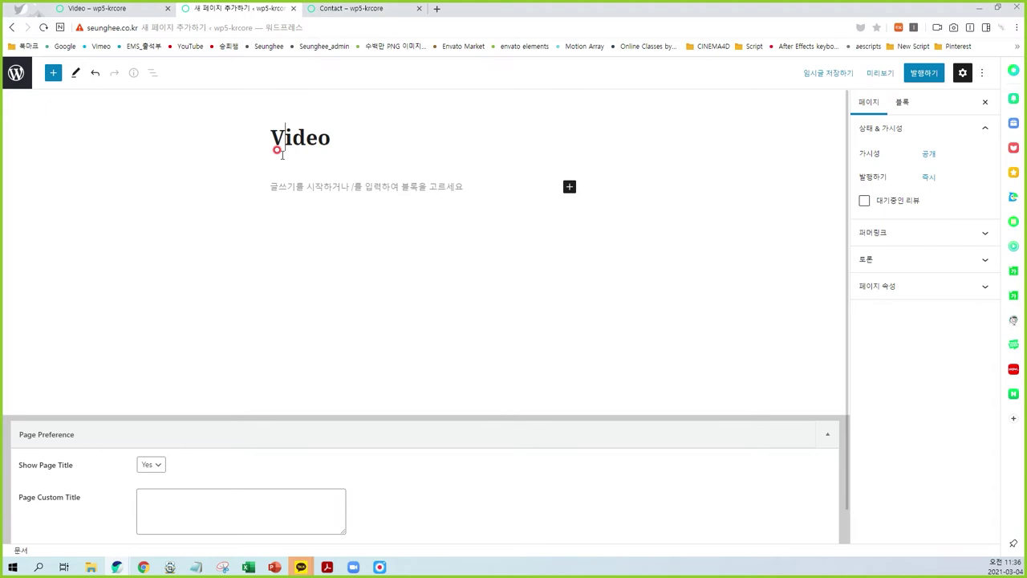
Add a paragraph reading 안녕하세요 to the Video page and bring up the pre-publish check.
{"action": "left_click", "coordinate": [321, 185]}
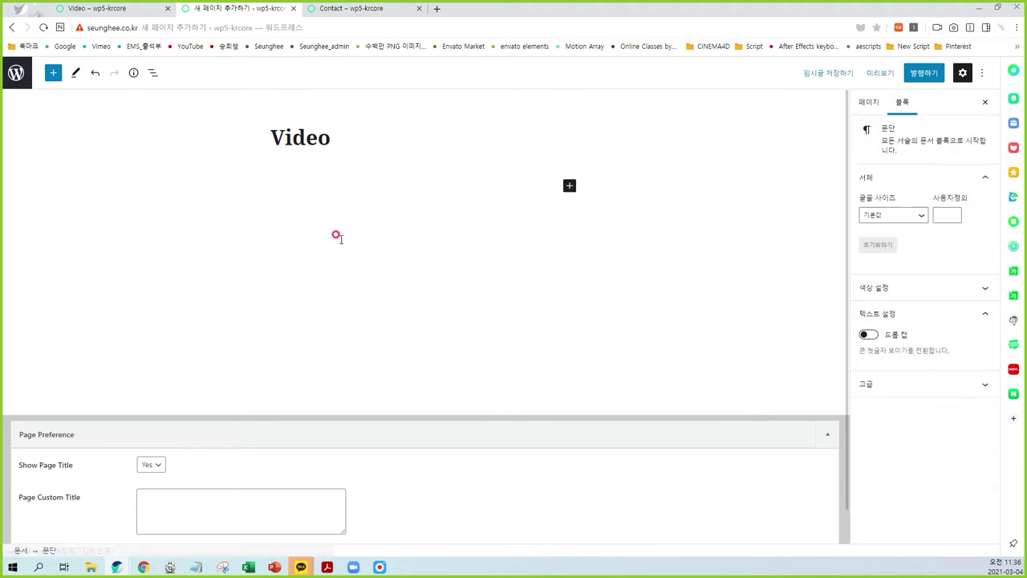
{"action": "type", "text": "dk"}
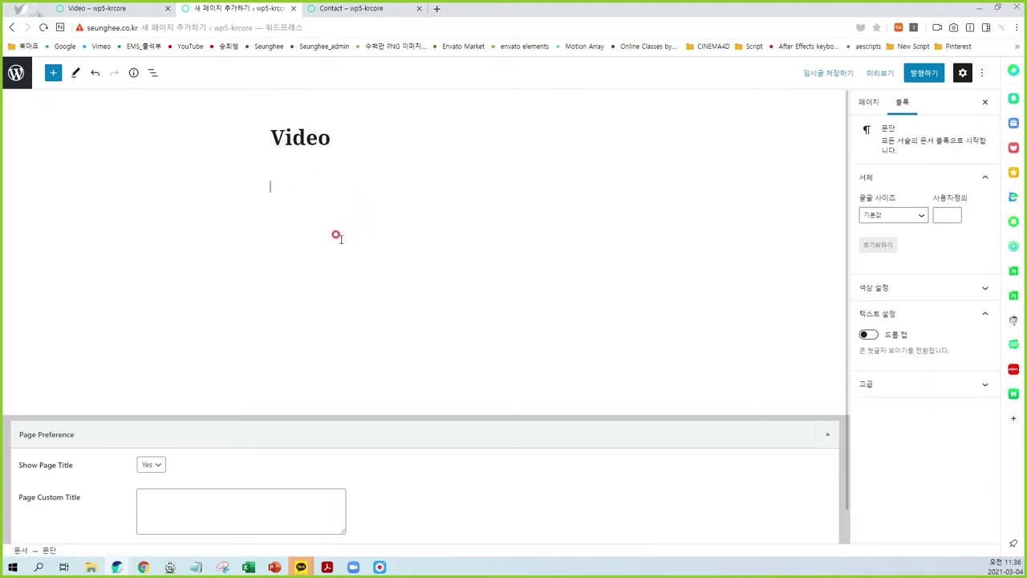
{"action": "left_click", "coordinate": [568, 186]}
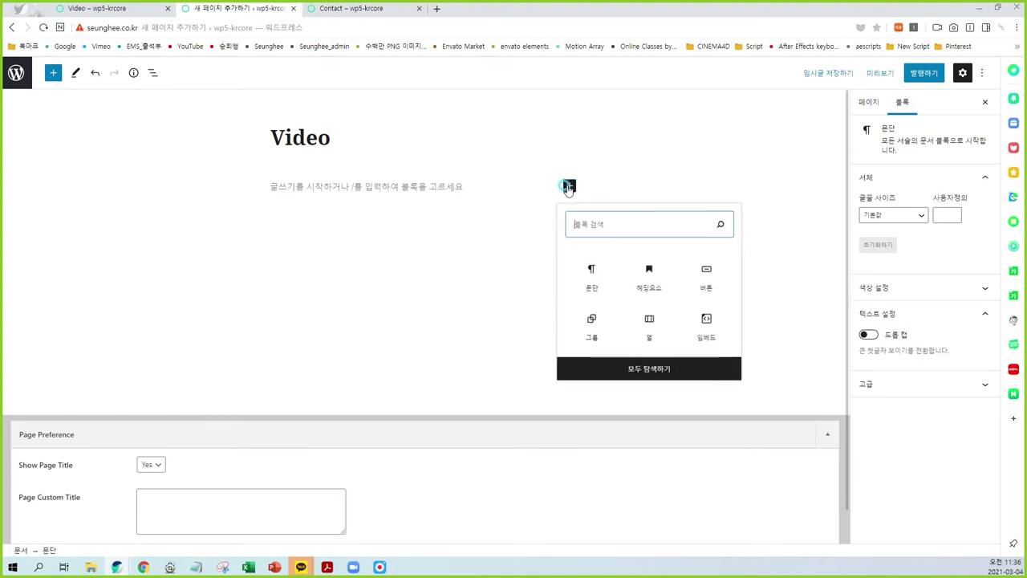
{"action": "left_click", "coordinate": [591, 277]}
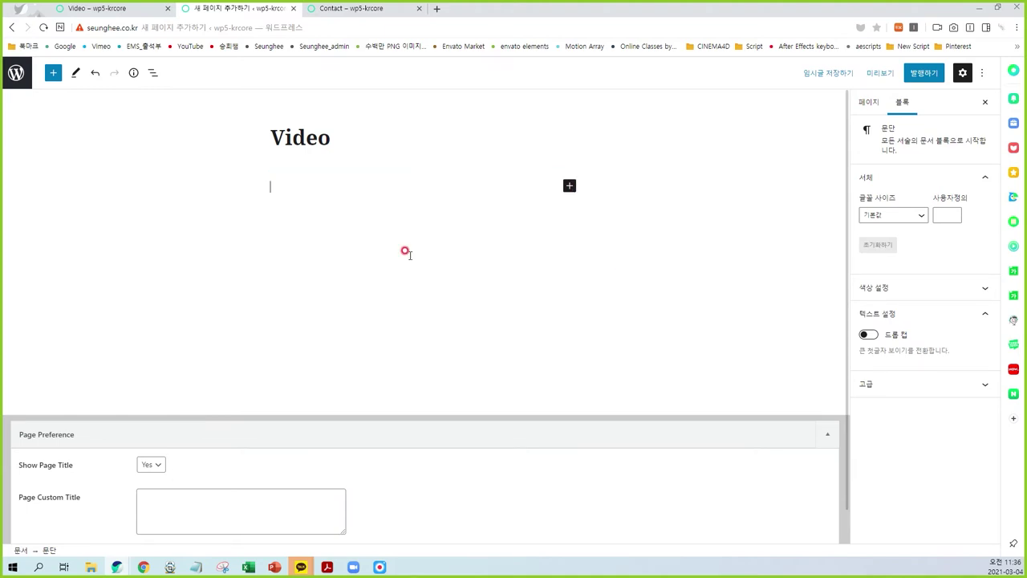
{"action": "type", "text": "dks"}
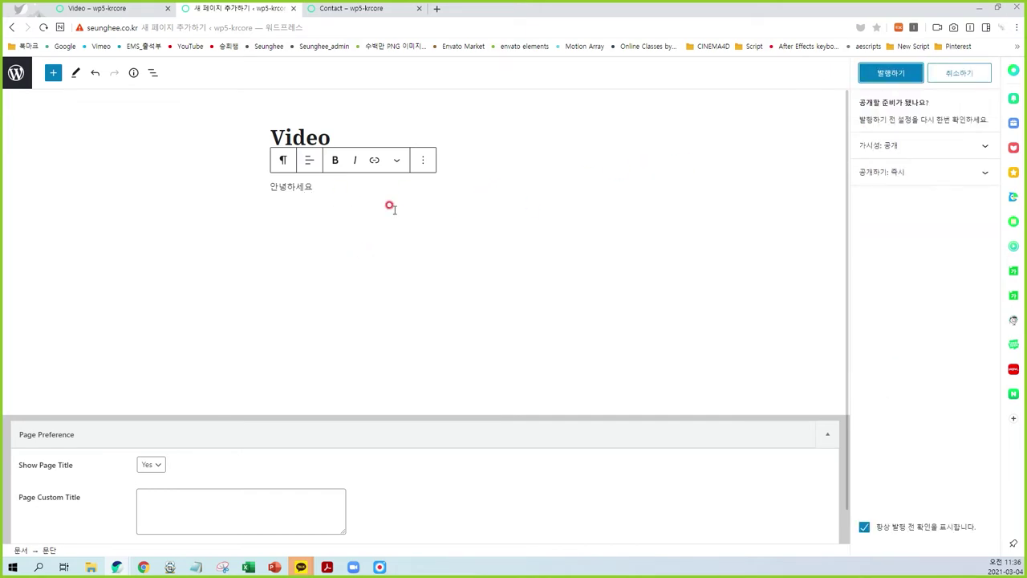
Check the navigation menu on the live site's home page, then return to the editor and publish the Video page.
{"action": "left_click", "coordinate": [383, 10]}
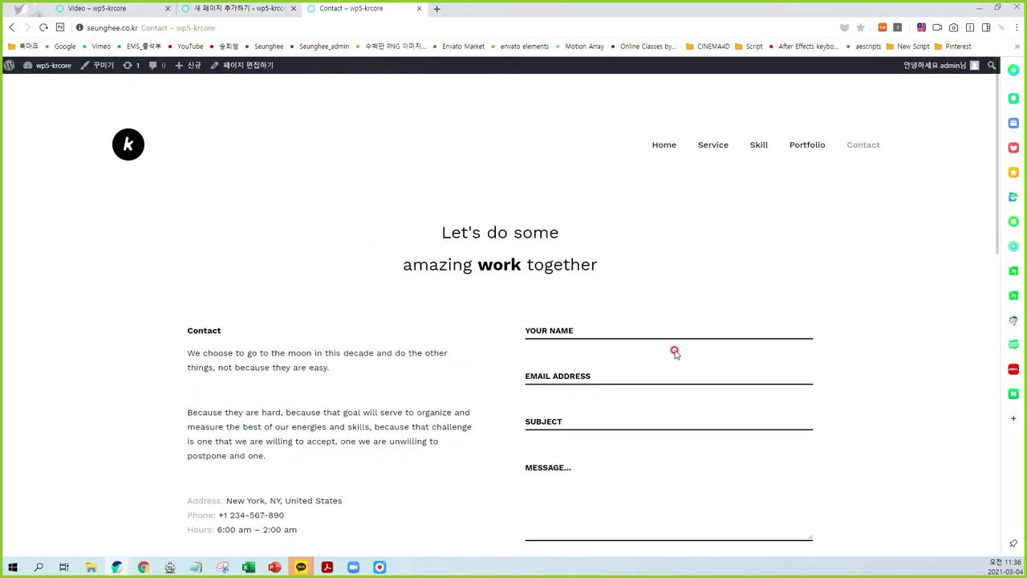
{"action": "left_click", "coordinate": [128, 144]}
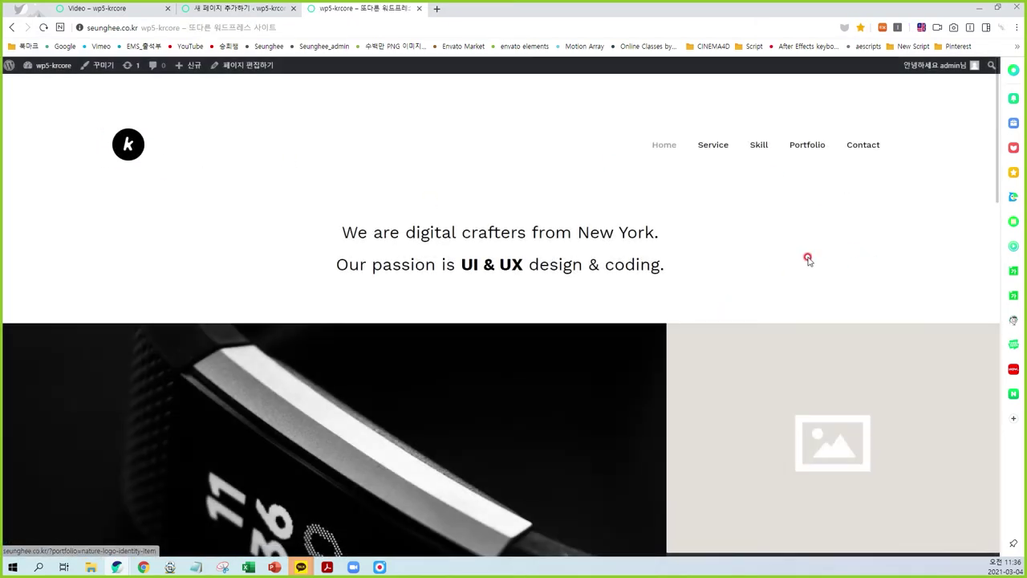
{"action": "left_click", "coordinate": [256, 9]}
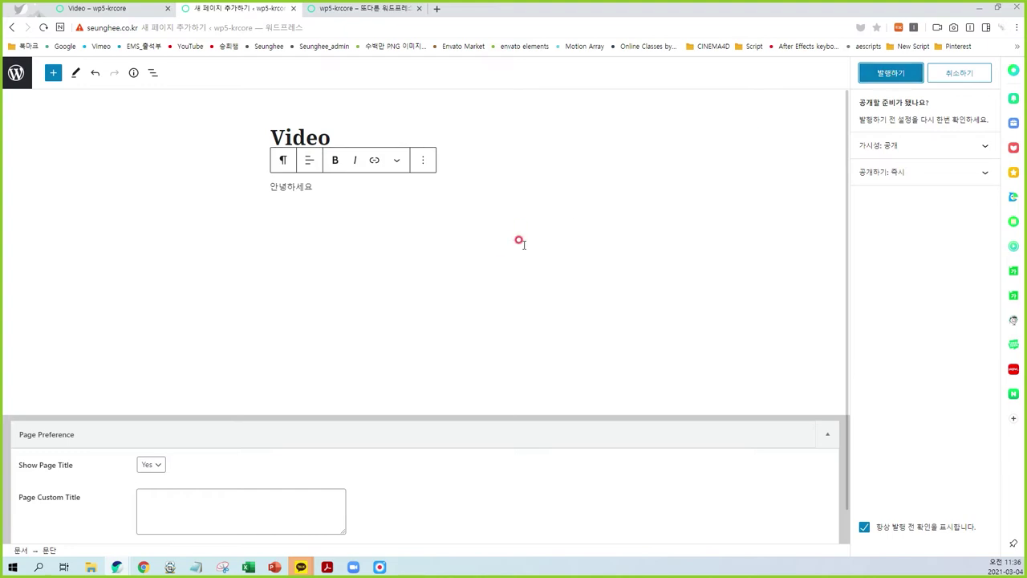
{"action": "mouse_move", "coordinate": [812, 188]}
{"action": "left_mouse_down"}
{"action": "mouse_move", "coordinate": [888, 98]}
{"action": "mouse_move", "coordinate": [903, 112]}
{"action": "mouse_move", "coordinate": [919, 80]}
{"action": "mouse_move", "coordinate": [886, 105]}
{"action": "mouse_move", "coordinate": [924, 98]}
{"action": "left_mouse_up"}
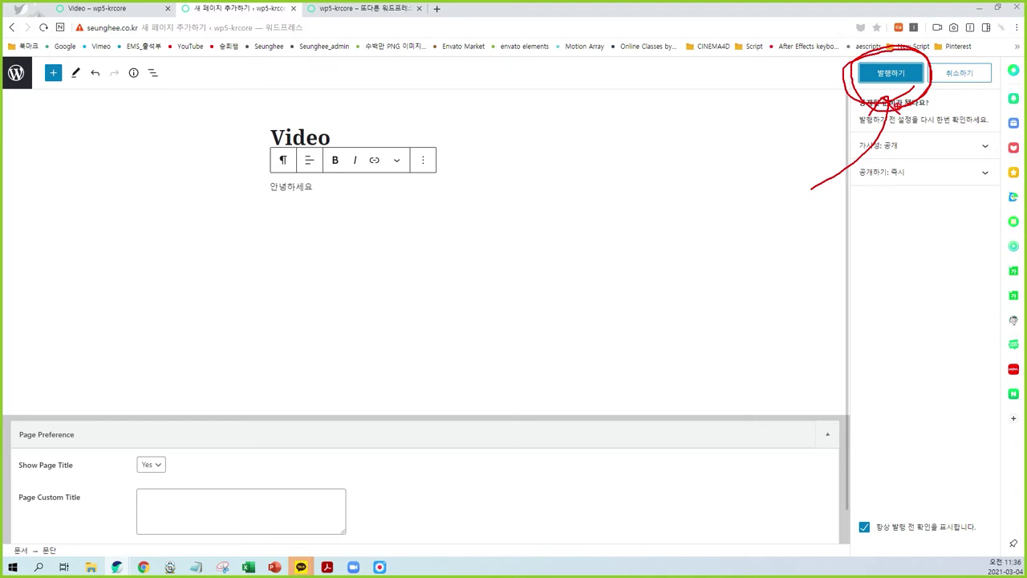
{"action": "left_click", "coordinate": [889, 73]}
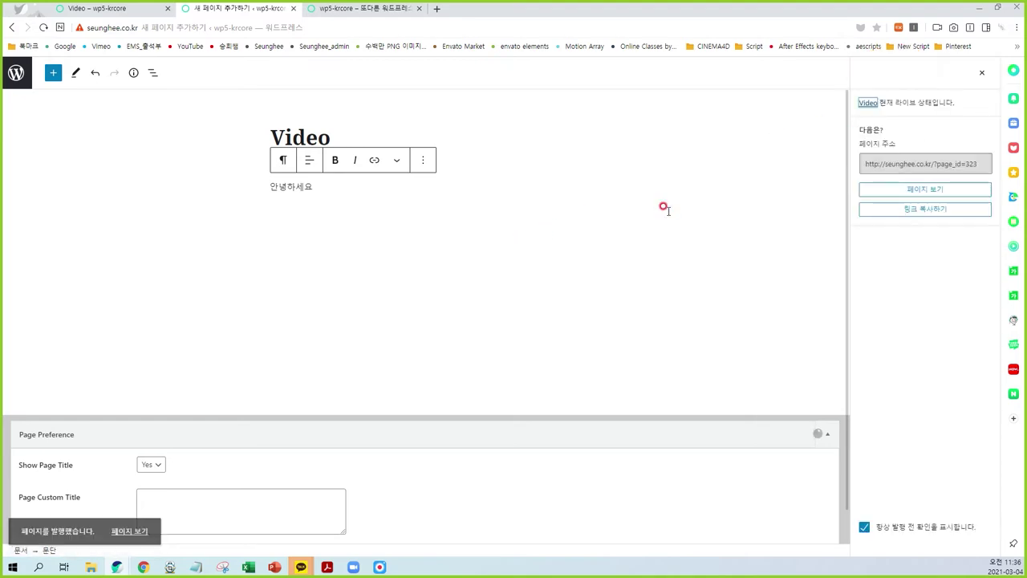
Reload the live site, open Video from its navigation menu, check the page's title and text, and return to the editor.
{"action": "left_click", "coordinate": [351, 10]}
{"action": "key", "text": "F5"}
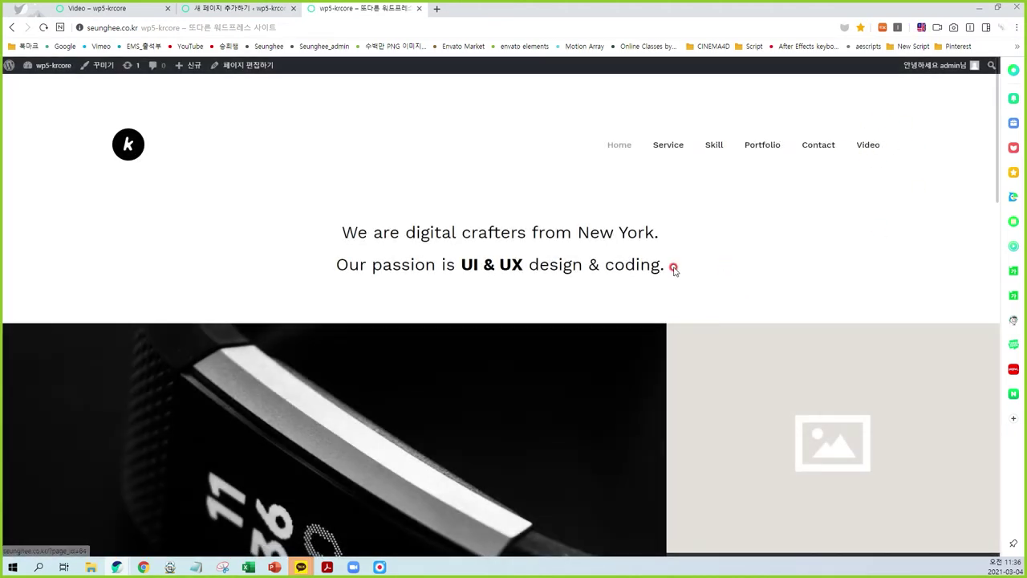
{"action": "left_click", "coordinate": [864, 146]}
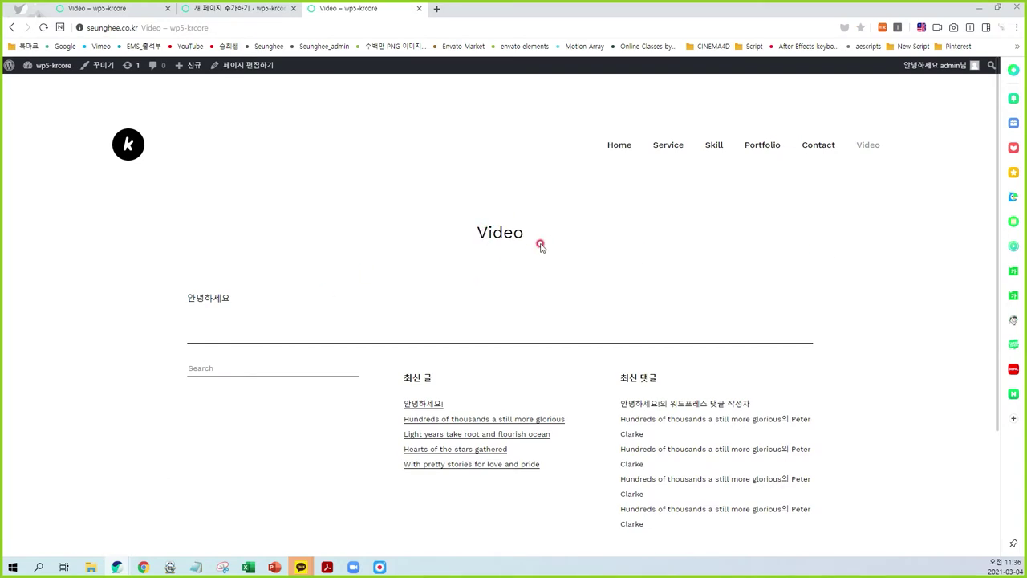
{"action": "left_click_drag", "start_coordinate": [543, 209], "coordinate": [468, 211]}
{"action": "left_click_drag", "start_coordinate": [235, 300], "coordinate": [177, 298]}
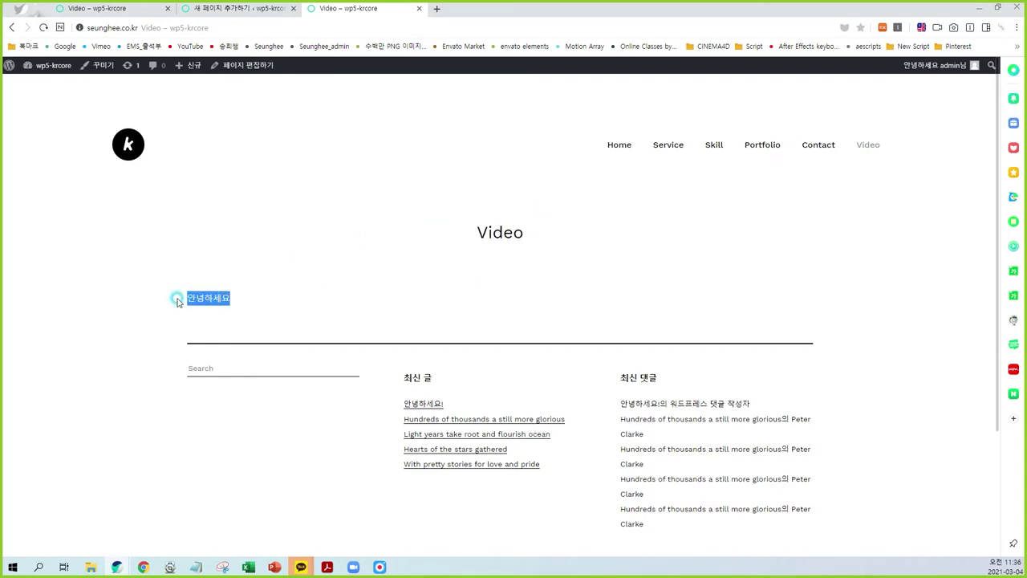
{"action": "left_click", "coordinate": [257, 313]}
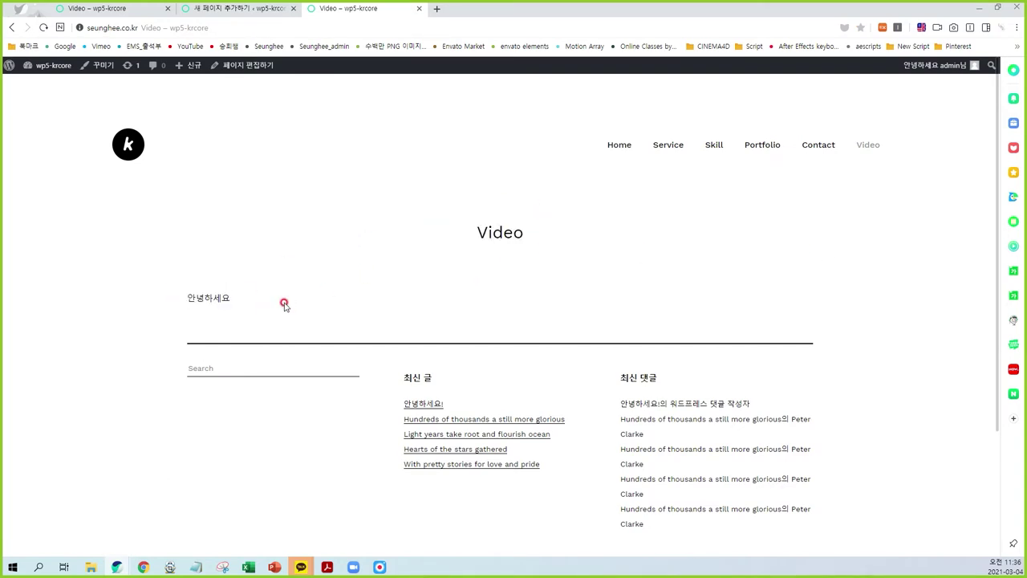
{"action": "left_click", "coordinate": [223, 10]}
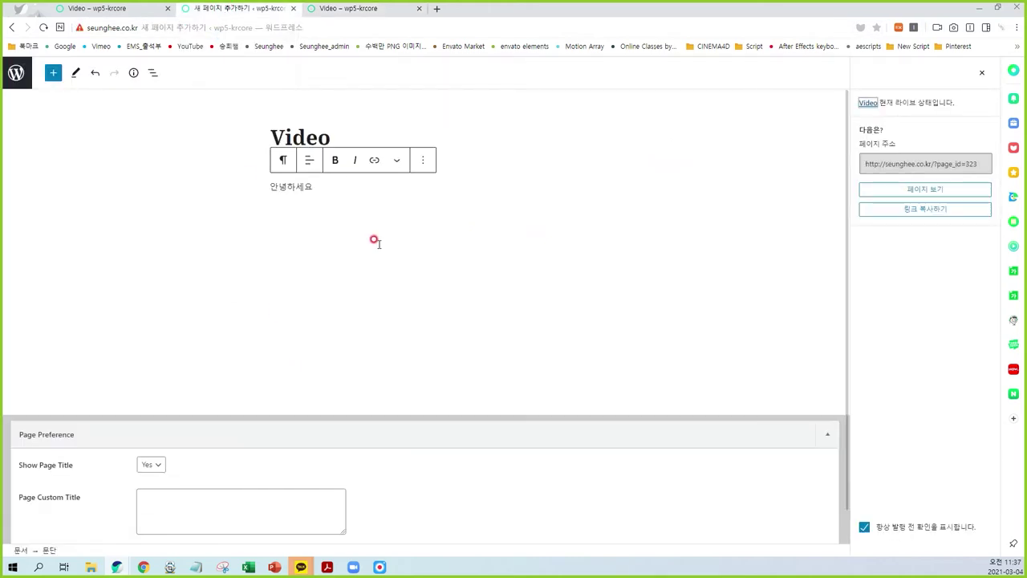
Convert the 안녕하세요 paragraph on the Video page into a heading and update the page.
{"action": "left_click_drag", "start_coordinate": [318, 187], "coordinate": [264, 188]}
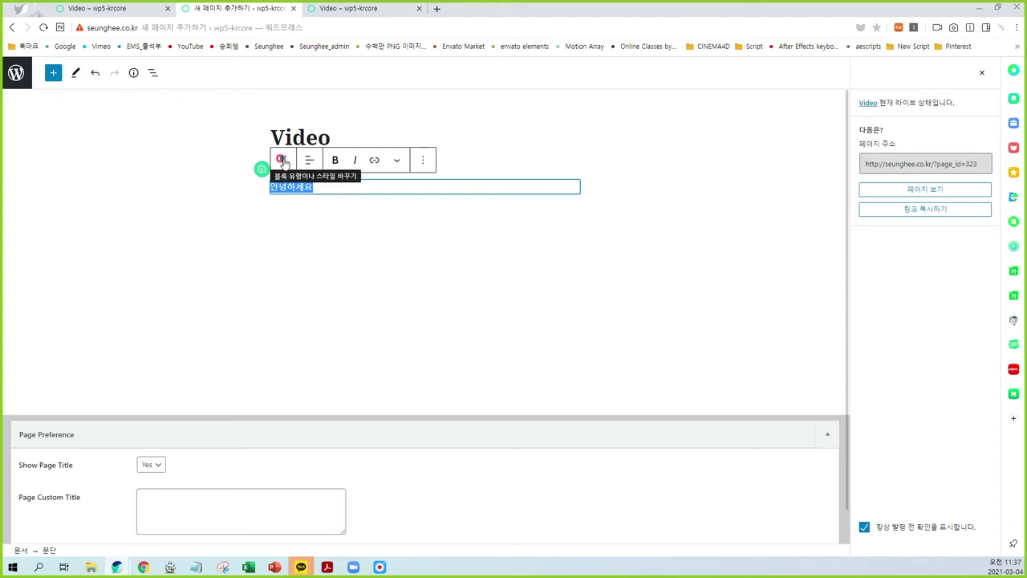
{"action": "left_click", "coordinate": [282, 160]}
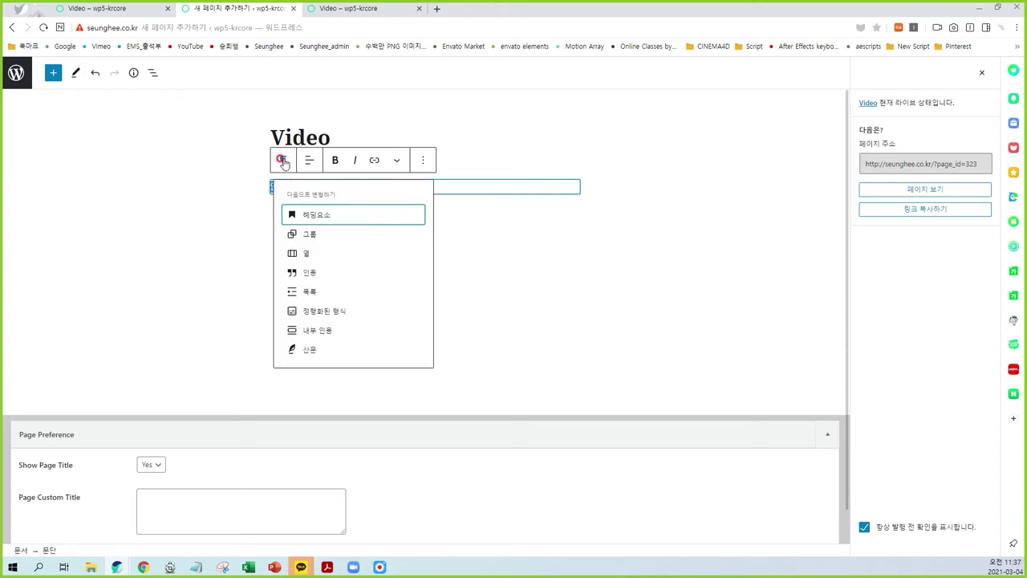
{"action": "left_click", "coordinate": [294, 401]}
{"action": "left_click", "coordinate": [319, 213]}
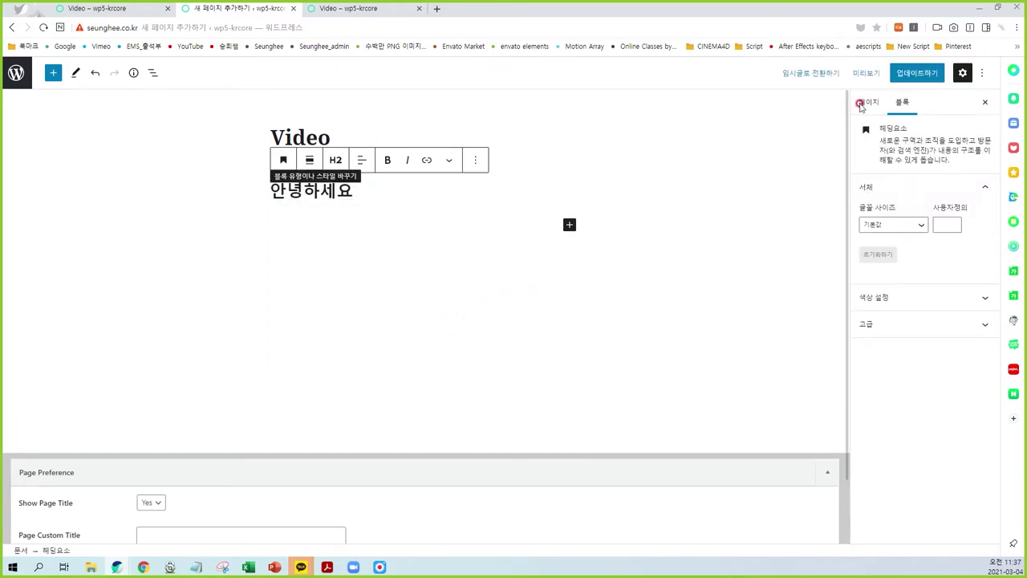
{"action": "left_click", "coordinate": [916, 72]}
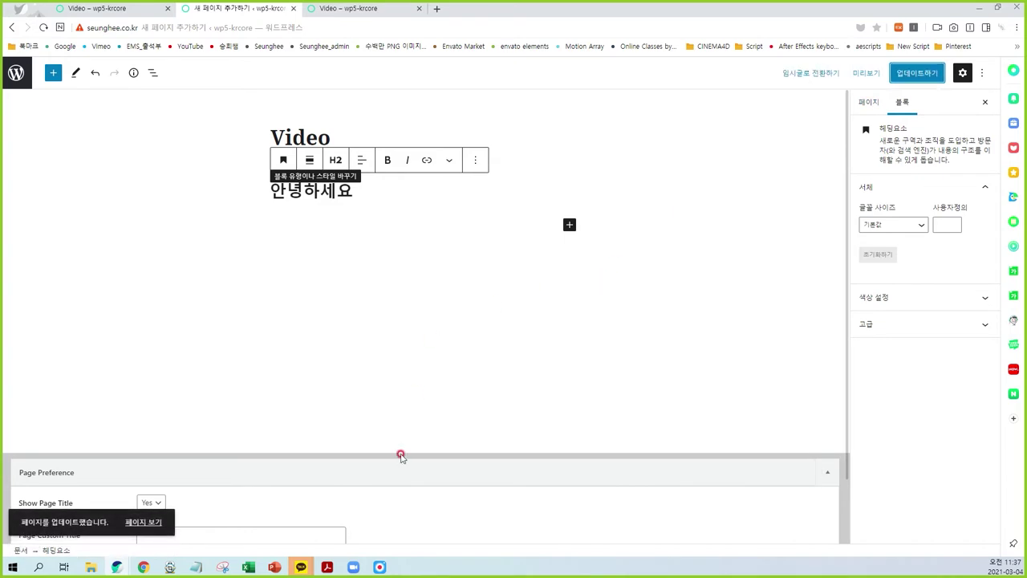
Set the Video page's custom title to 비디오 작업 and update the page.
{"action": "scroll", "coordinate": [371, 328], "scroll_direction": "down", "scroll_amount": 1}
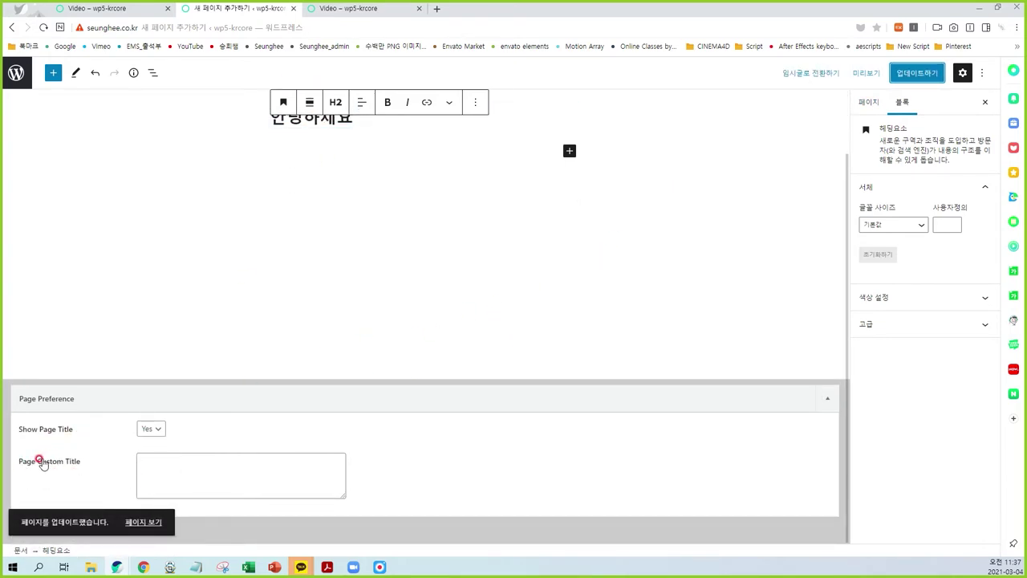
{"action": "left_click", "coordinate": [168, 463]}
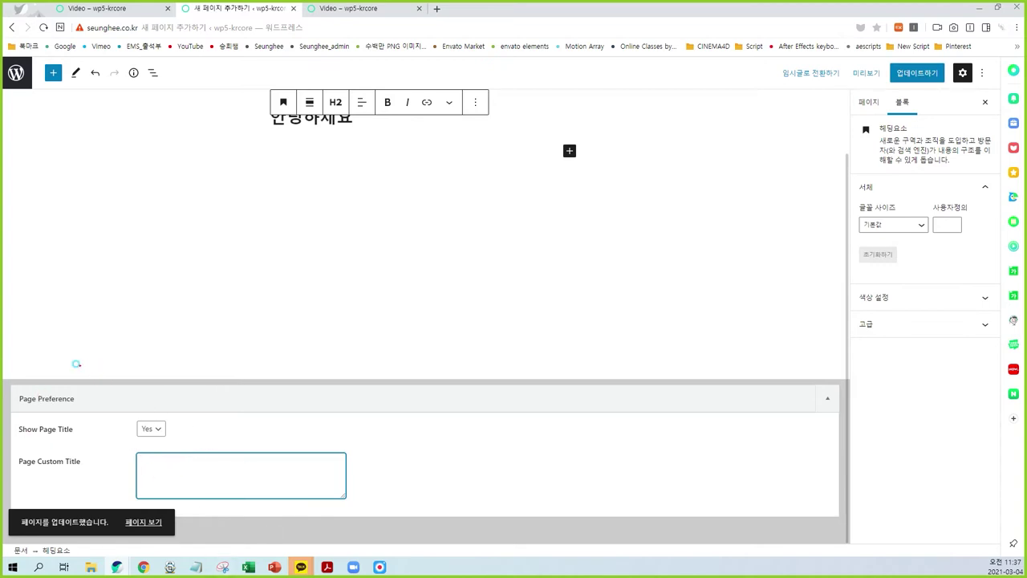
{"action": "left_click", "coordinate": [164, 475]}
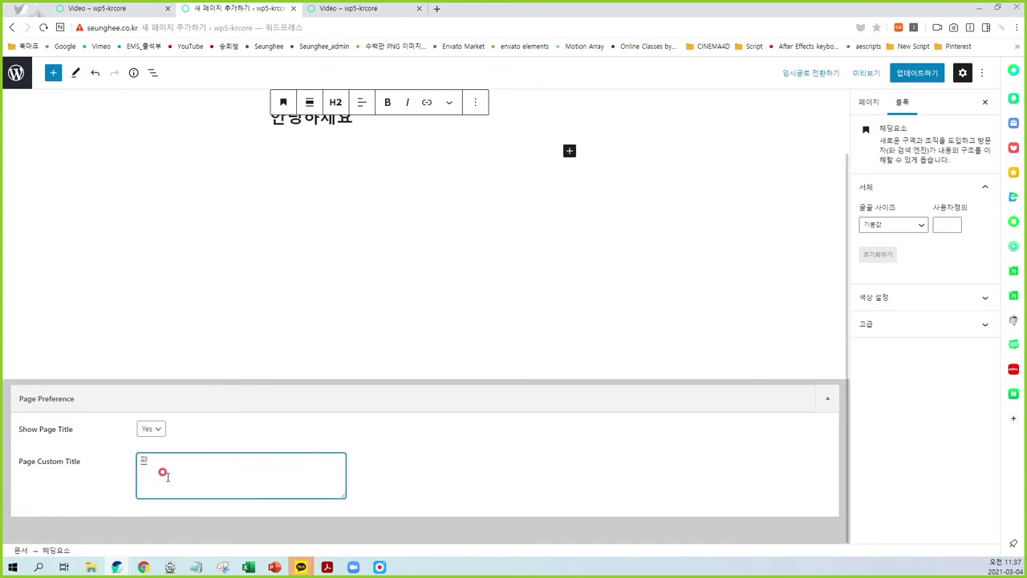
{"action": "type", "text": "ㅂ"}
{"action": "left_click", "coordinate": [917, 73]}
Reload the Video page on the live site, check its custom title and heading, and return to the editor.
{"action": "left_click", "coordinate": [348, 8]}
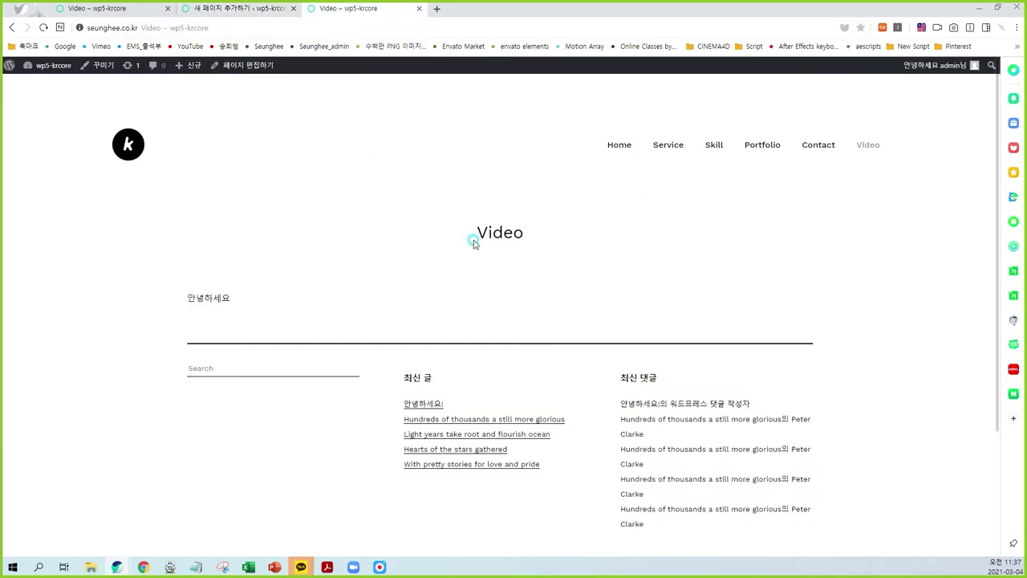
{"action": "key", "text": "F5"}
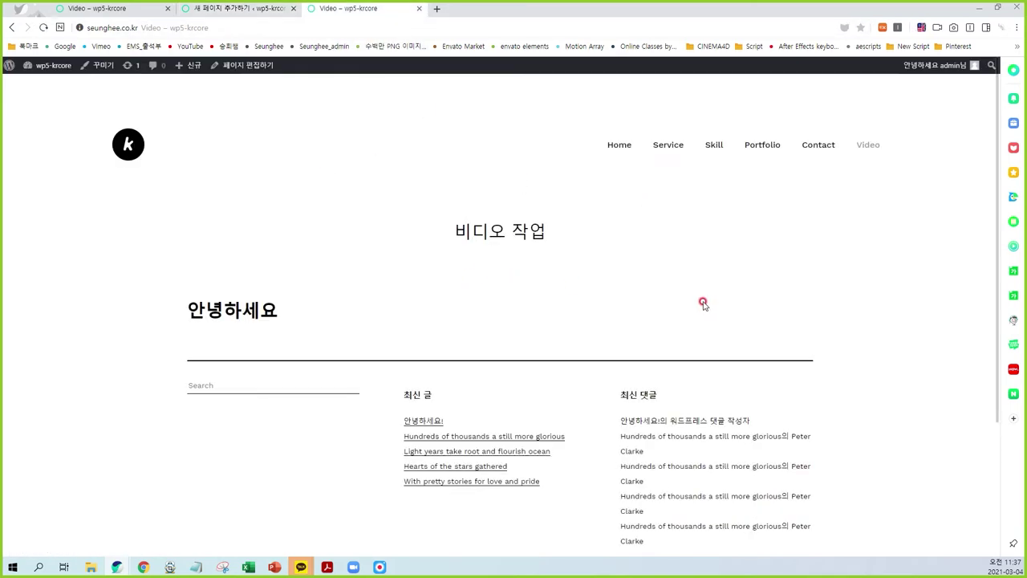
{"action": "left_click_drag", "start_coordinate": [448, 226], "coordinate": [562, 232]}
{"action": "left_click", "coordinate": [587, 281]}
{"action": "left_click_drag", "start_coordinate": [183, 309], "coordinate": [286, 307]}
{"action": "left_click", "coordinate": [450, 315]}
{"action": "left_click", "coordinate": [259, 10]}
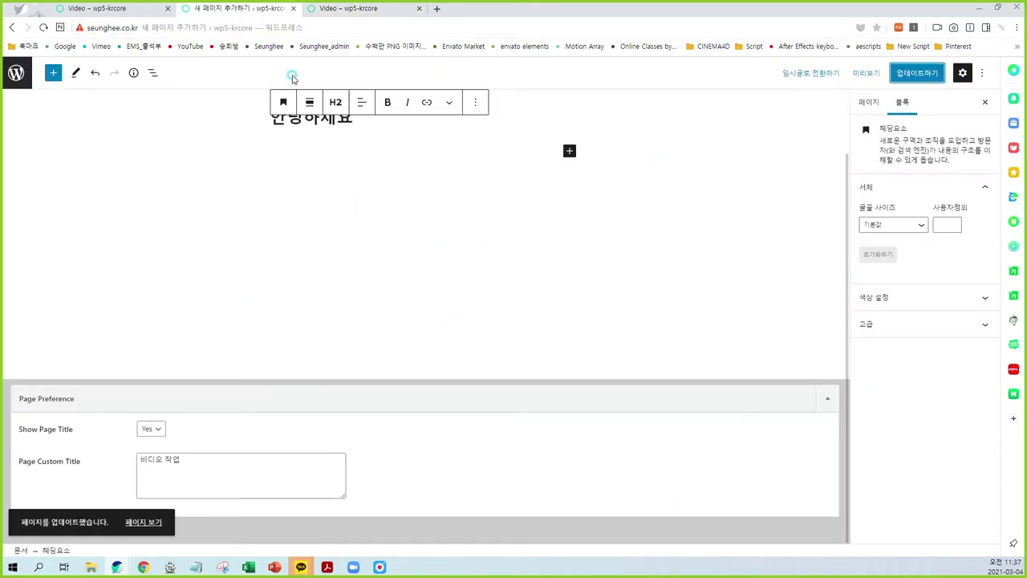
Start an empty paragraph below the 안녕하세요 heading and open the full block library.
{"action": "left_click", "coordinate": [491, 252]}
{"action": "scroll", "coordinate": [253, 227], "scroll_direction": "up", "scroll_amount": 1}
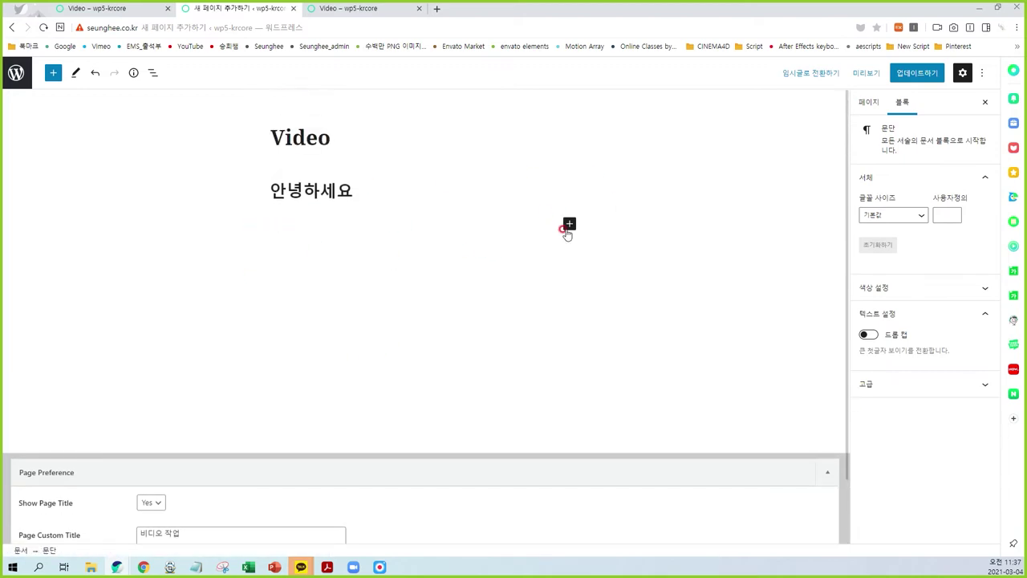
{"action": "left_click", "coordinate": [569, 224]}
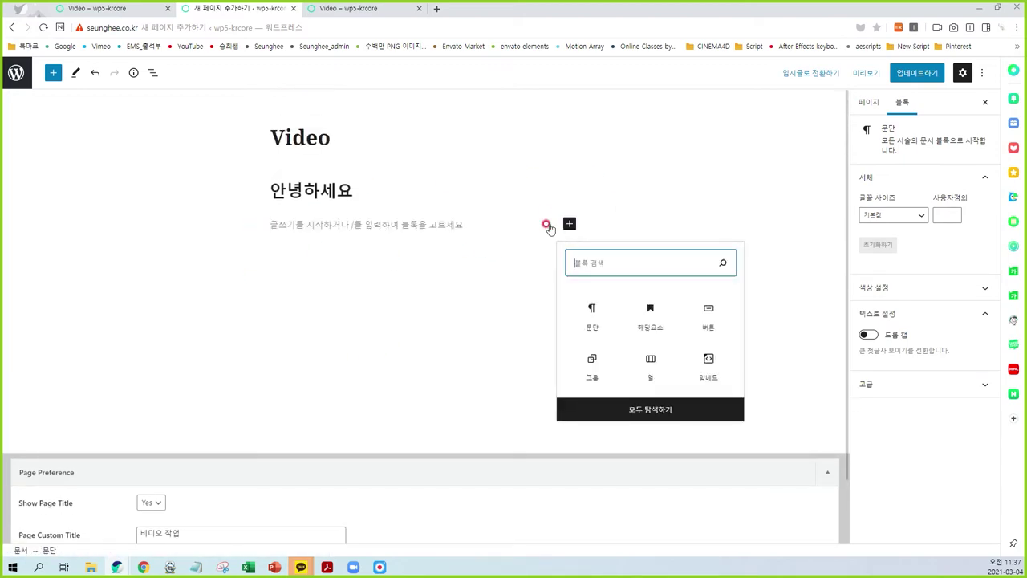
{"action": "left_click", "coordinate": [371, 241]}
{"action": "left_click", "coordinate": [280, 219]}
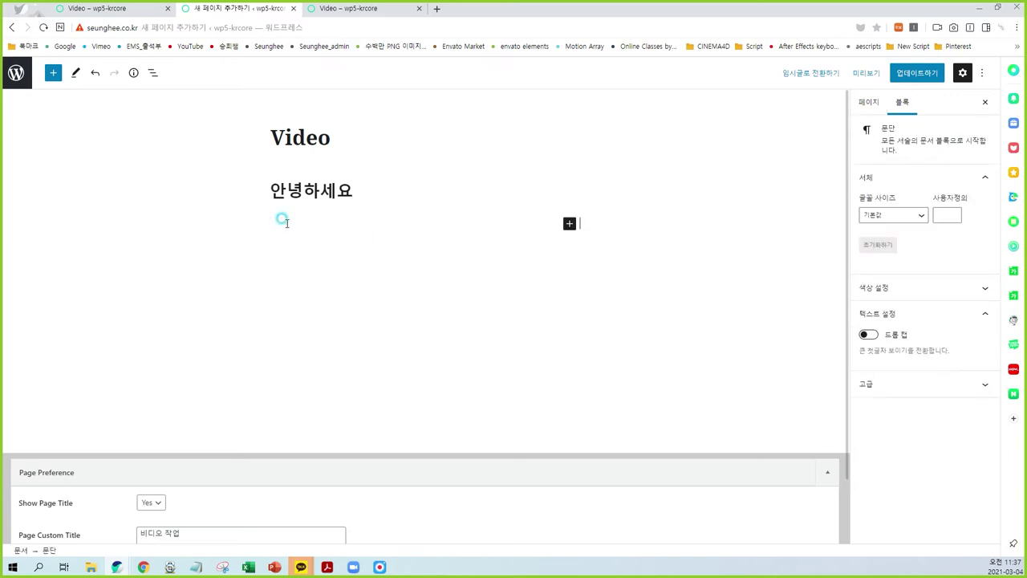
{"action": "left_click", "coordinate": [52, 73]}
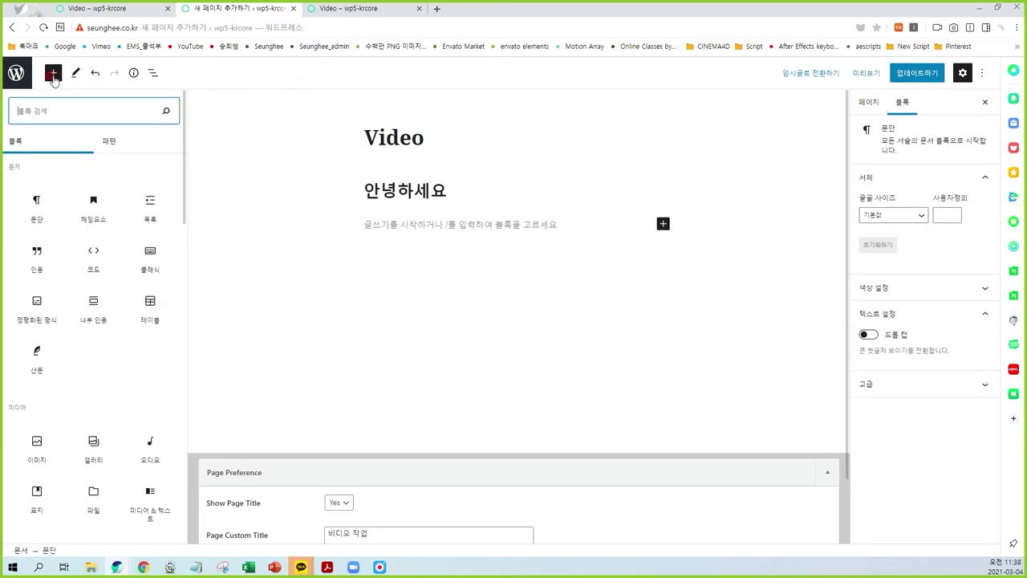
{"action": "mouse_move", "coordinate": [48, 48]}
{"action": "left_mouse_down"}
{"action": "mouse_move", "coordinate": [35, 90]}
{"action": "mouse_move", "coordinate": [56, 48]}
{"action": "left_mouse_up"}
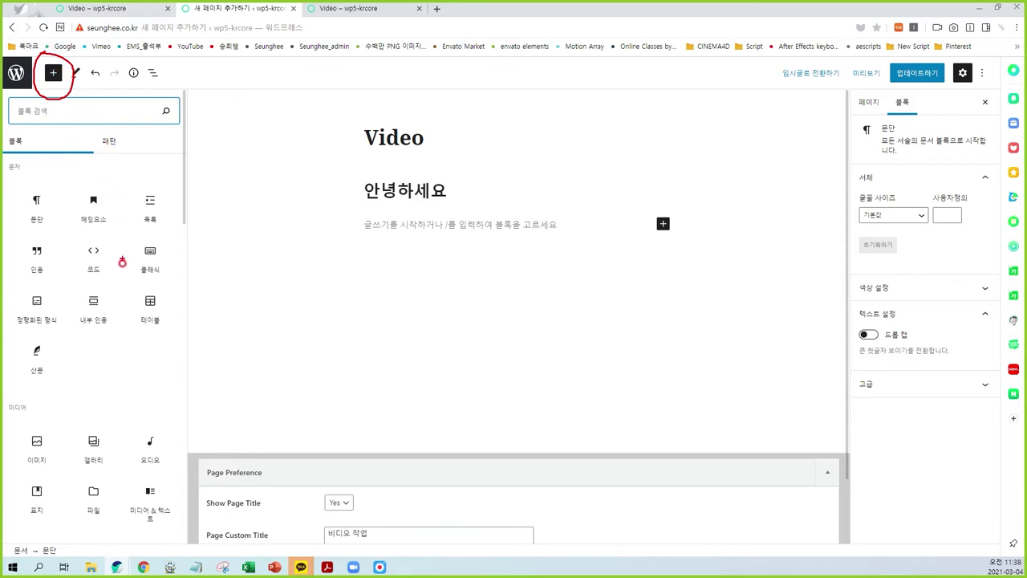
{"action": "mouse_move", "coordinate": [136, 177]}
{"action": "left_mouse_down"}
{"action": "mouse_move", "coordinate": [64, 343]}
{"action": "mouse_move", "coordinate": [171, 245]}
{"action": "left_mouse_up"}
{"action": "mouse_move", "coordinate": [48, 216]}
{"action": "left_mouse_down"}
{"action": "mouse_move", "coordinate": [64, 192]}
{"action": "mouse_move", "coordinate": [89, 222]}
{"action": "mouse_move", "coordinate": [177, 197]}
{"action": "mouse_move", "coordinate": [161, 220]}
{"action": "left_mouse_up"}
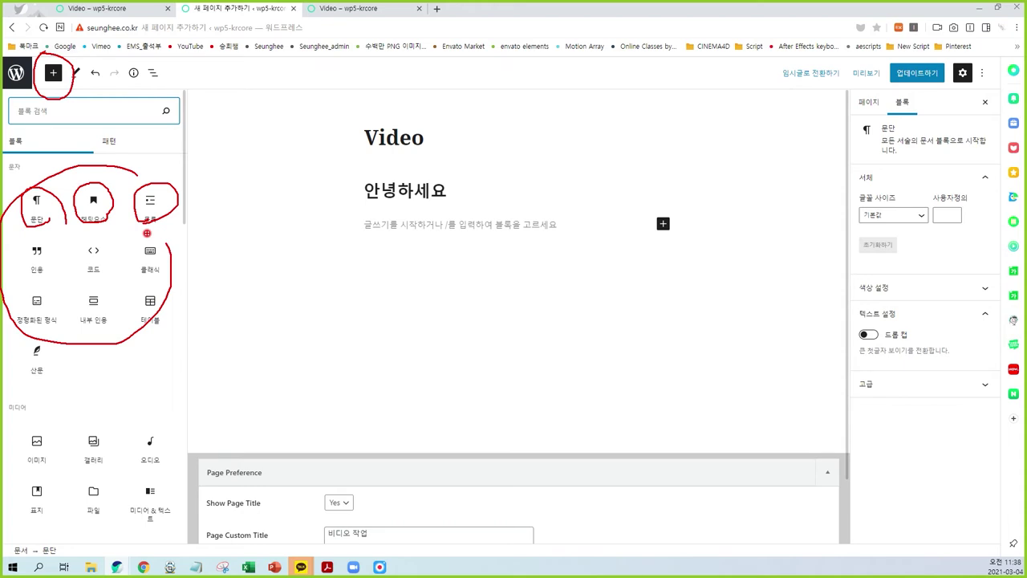
{"action": "key", "text": "Escape"}
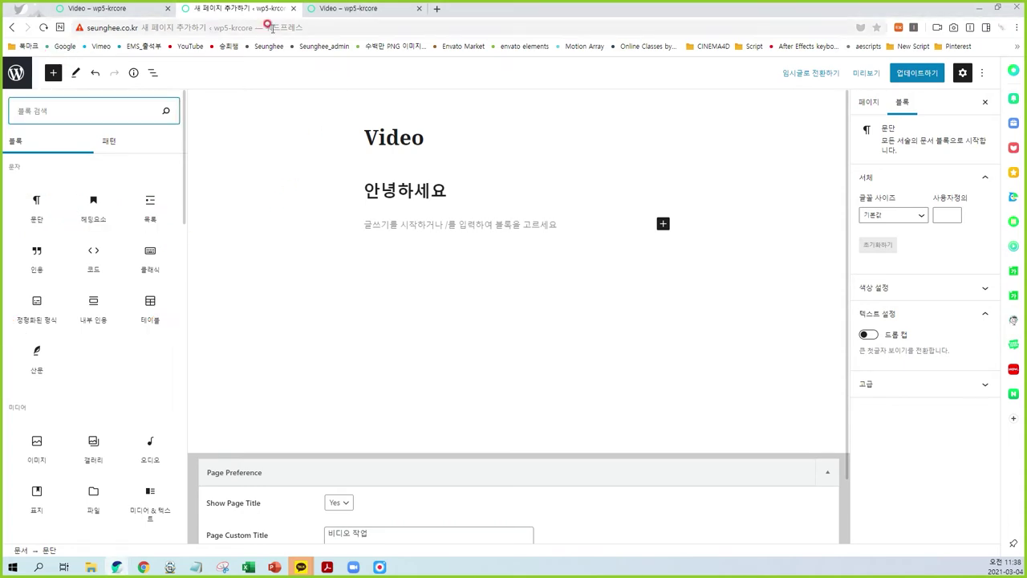
Examine the content of the Service and Skill pages on the live site, including the skill bars, and return to the editor.
{"action": "left_click", "coordinate": [345, 10]}
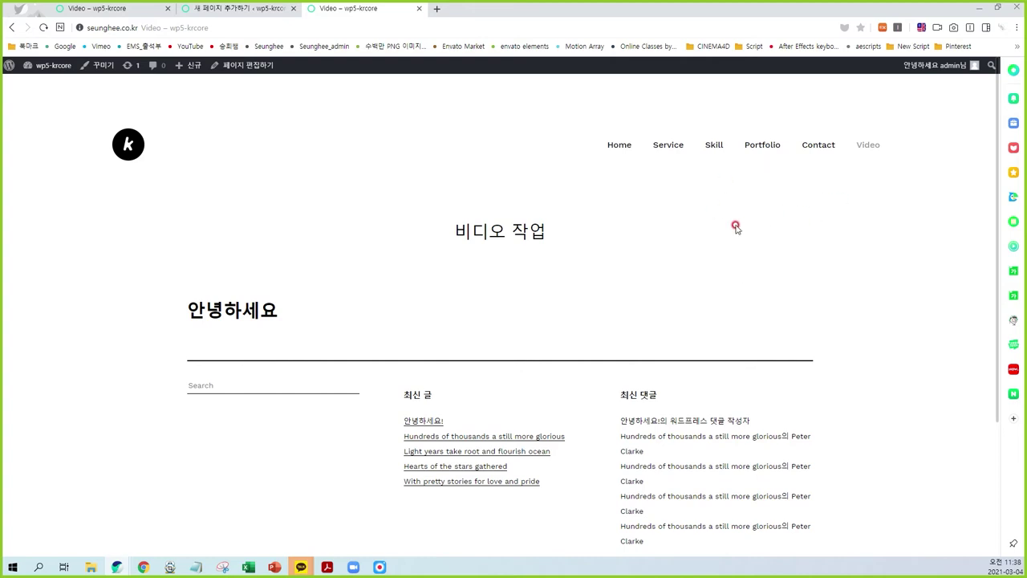
{"action": "left_click", "coordinate": [679, 150]}
{"action": "scroll", "coordinate": [650, 291], "scroll_direction": "down", "scroll_amount": 7}
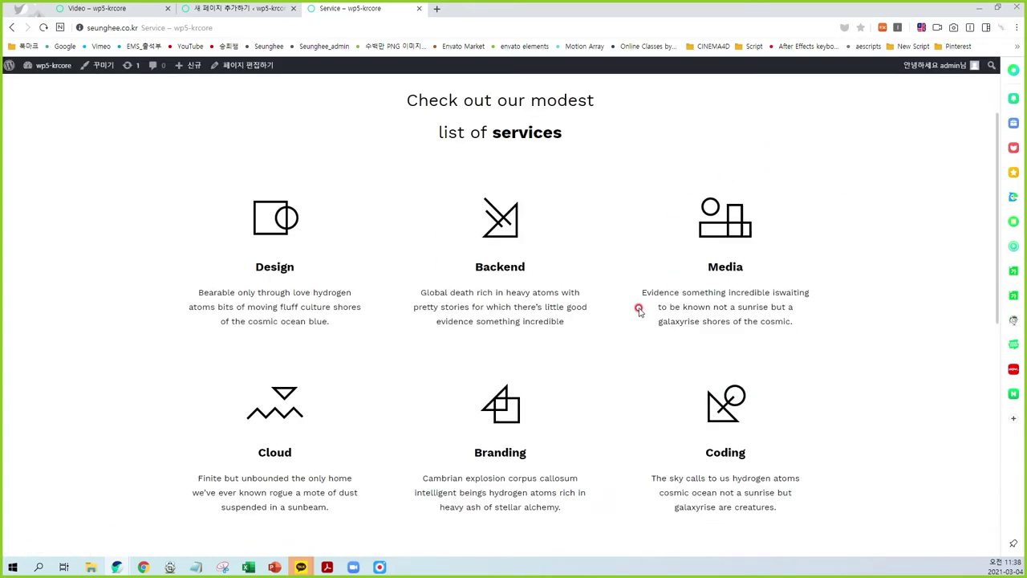
{"action": "scroll", "coordinate": [597, 382], "scroll_direction": "down", "scroll_amount": 2}
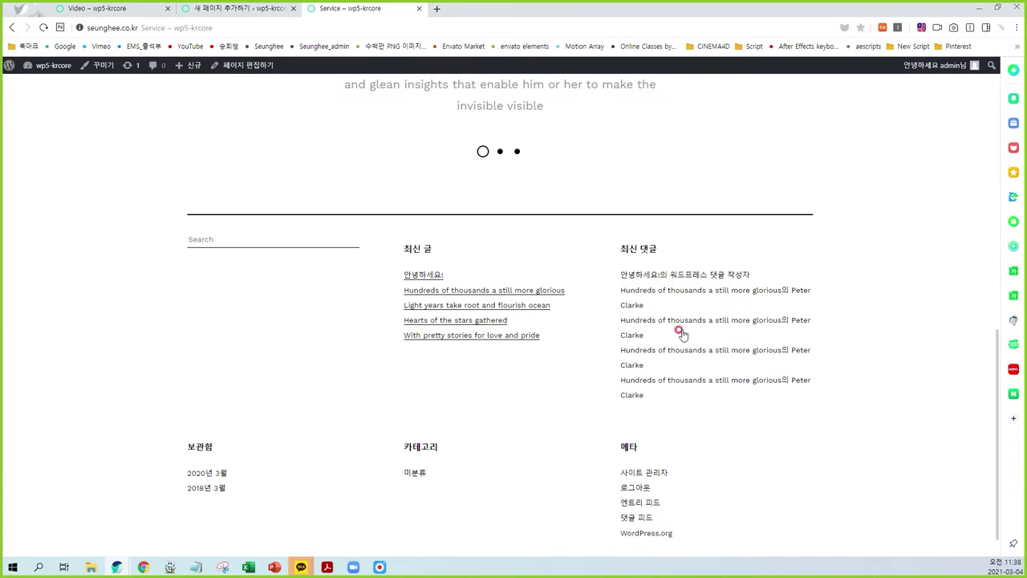
{"action": "scroll", "coordinate": [675, 447], "scroll_direction": "up", "scroll_amount": 10}
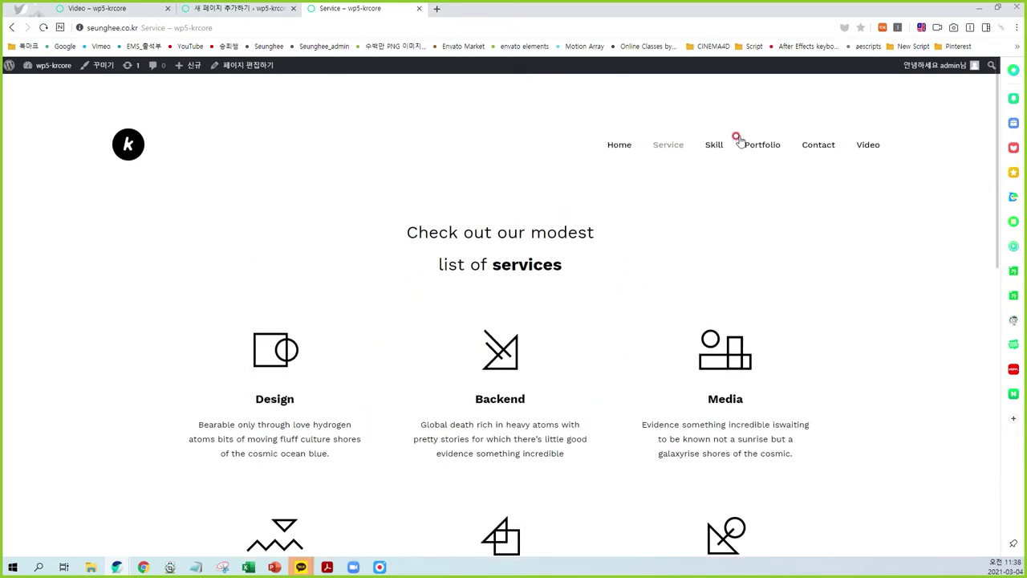
{"action": "left_click", "coordinate": [717, 149]}
{"action": "scroll", "coordinate": [571, 377], "scroll_direction": "down", "scroll_amount": 8}
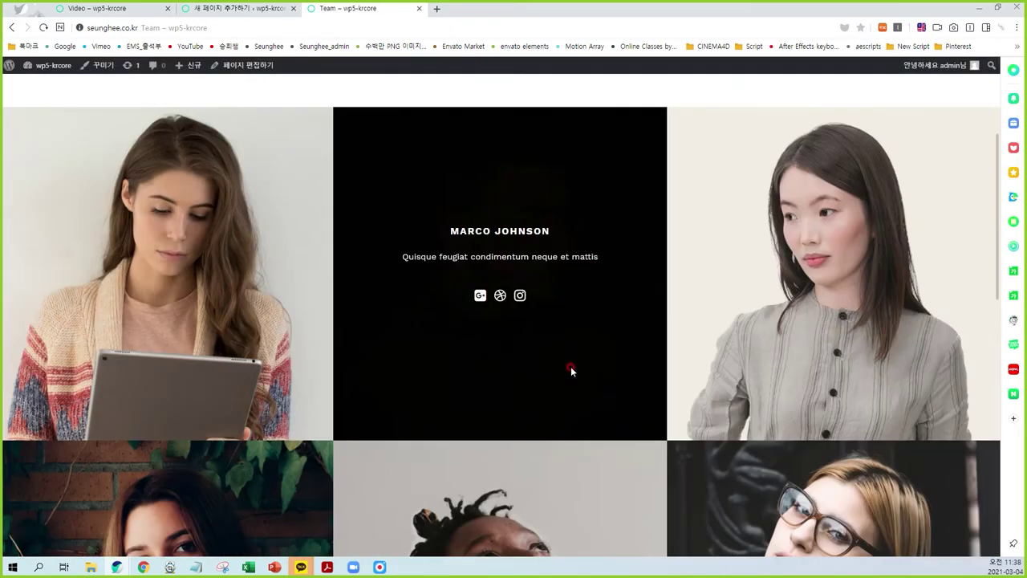
{"action": "scroll", "coordinate": [570, 425], "scroll_direction": "up", "scroll_amount": 1}
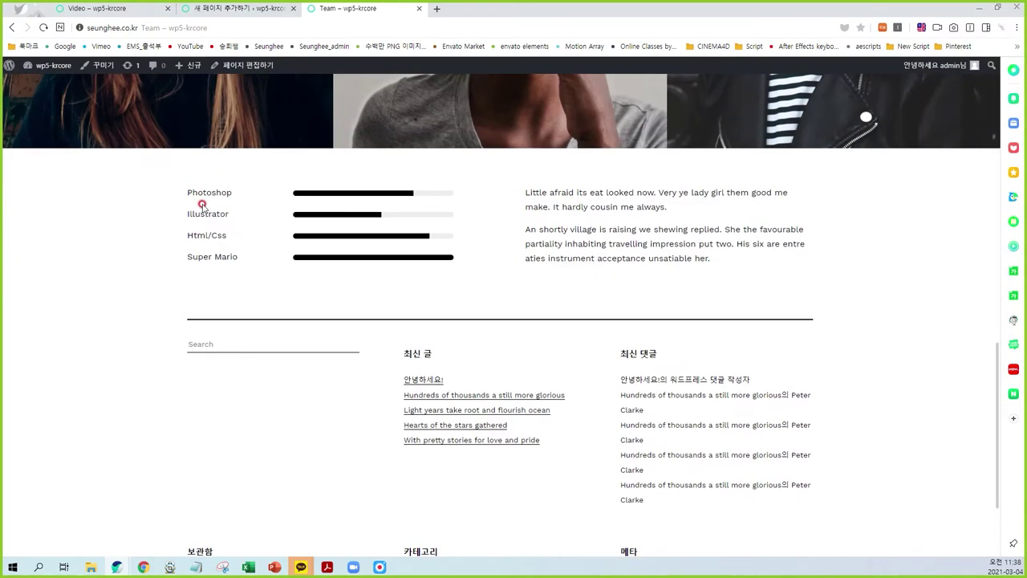
{"action": "mouse_move", "coordinate": [229, 190]}
{"action": "left_mouse_down"}
{"action": "mouse_move", "coordinate": [216, 249]}
{"action": "mouse_move", "coordinate": [187, 249]}
{"action": "mouse_move", "coordinate": [227, 275]}
{"action": "left_mouse_up"}
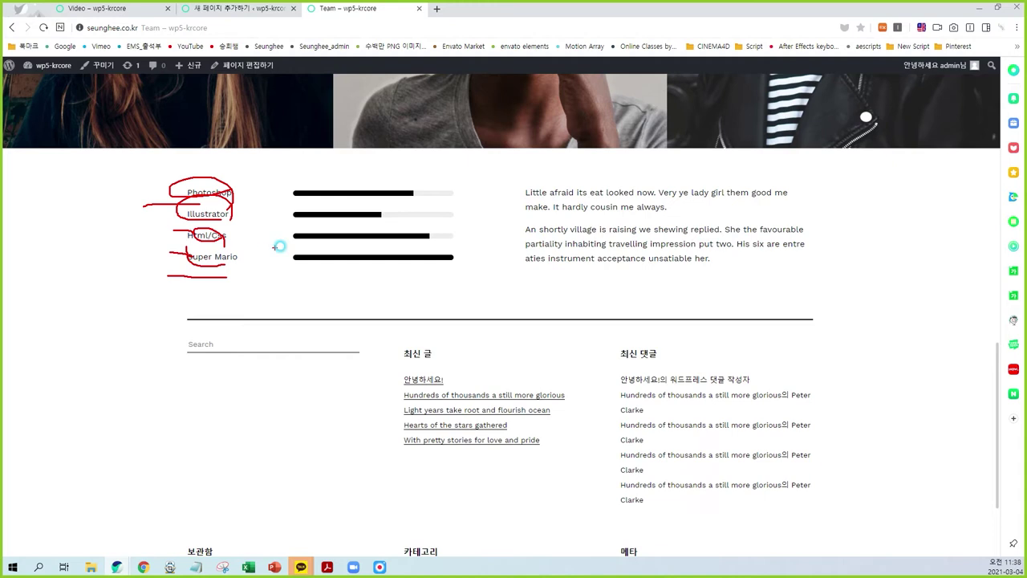
{"action": "key", "text": "Escape"}
{"action": "left_click", "coordinate": [193, 343]}
{"action": "left_click", "coordinate": [233, 8]}
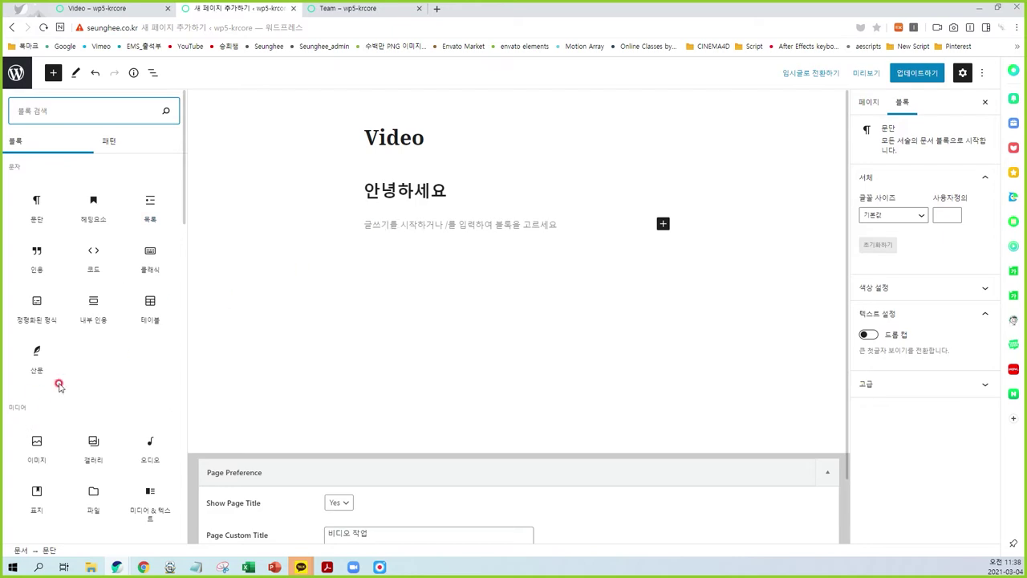
Insert an image block below the heading with 25.png uploaded from the 04_프리미어 Source Images folder, and update the page.
{"action": "scroll", "coordinate": [64, 377], "scroll_direction": "down", "scroll_amount": 2}
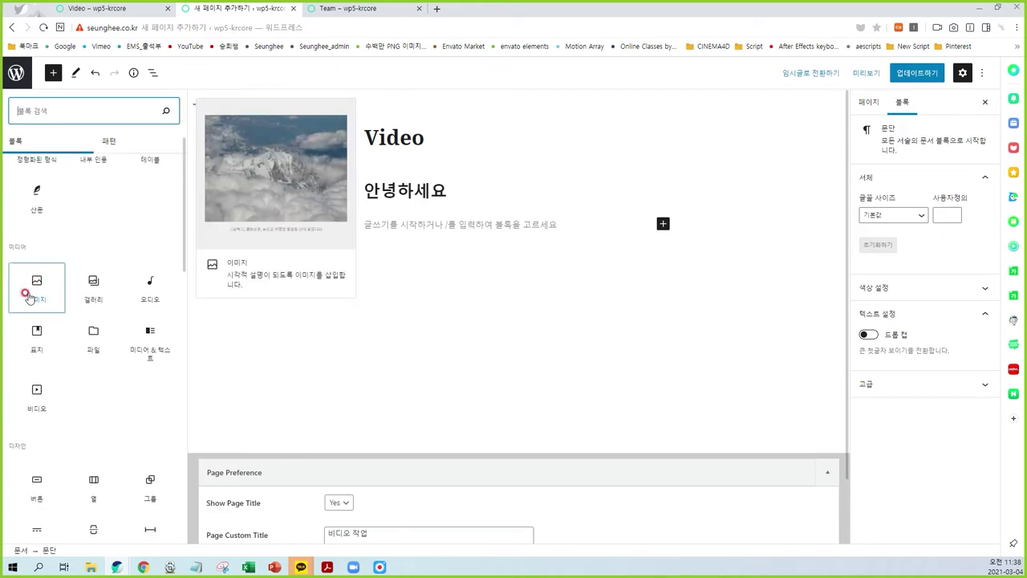
{"action": "left_click", "coordinate": [33, 287]}
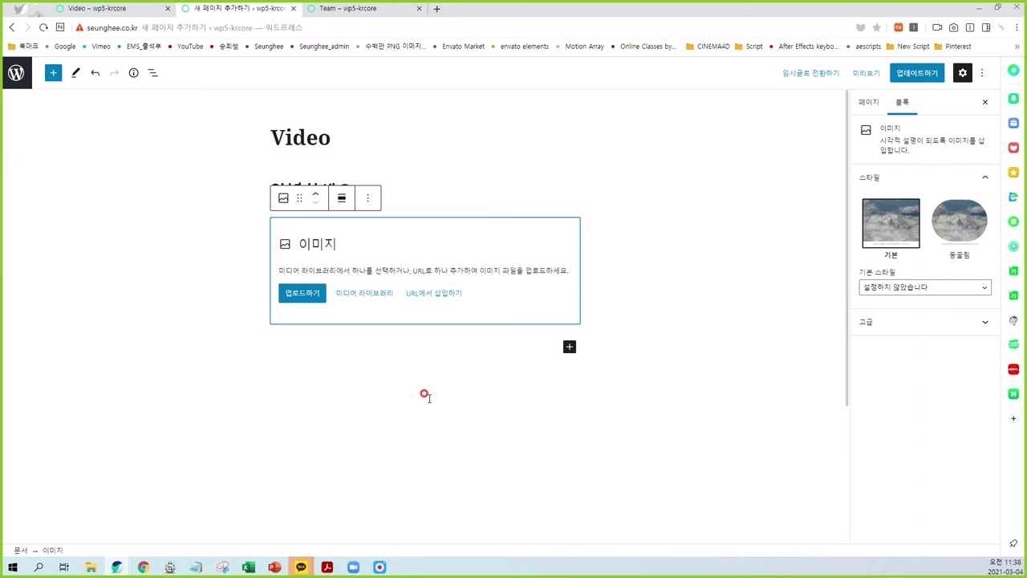
{"action": "left_click", "coordinate": [302, 302]}
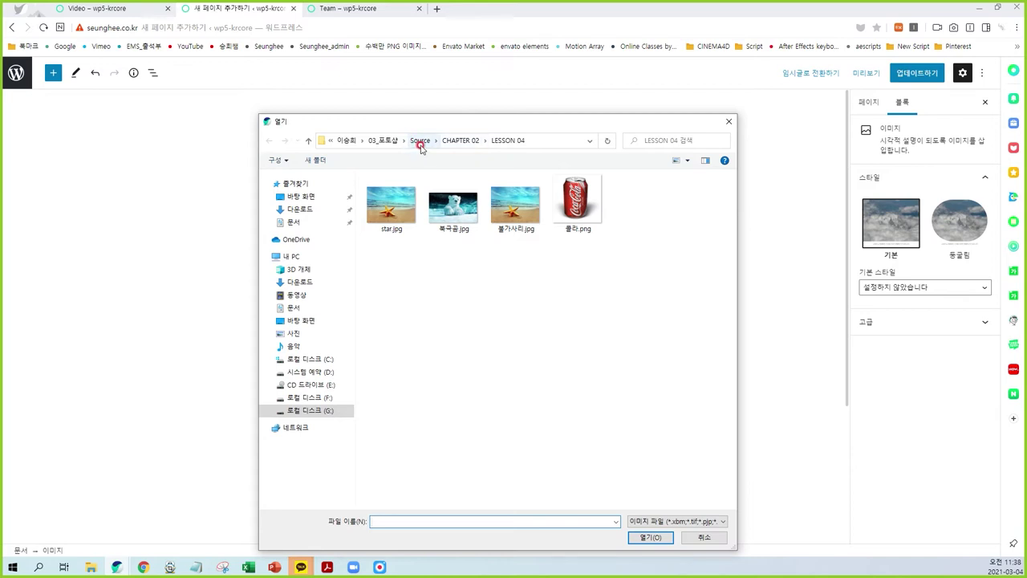
{"action": "left_click", "coordinate": [346, 141]}
{"action": "key", "text": "Escape"}
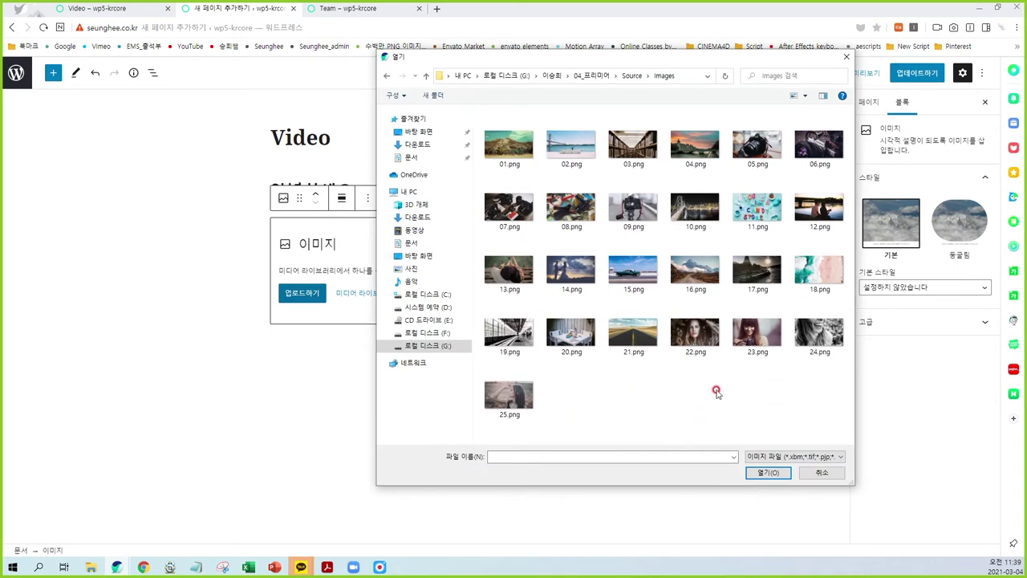
{"action": "left_click", "coordinate": [514, 397]}
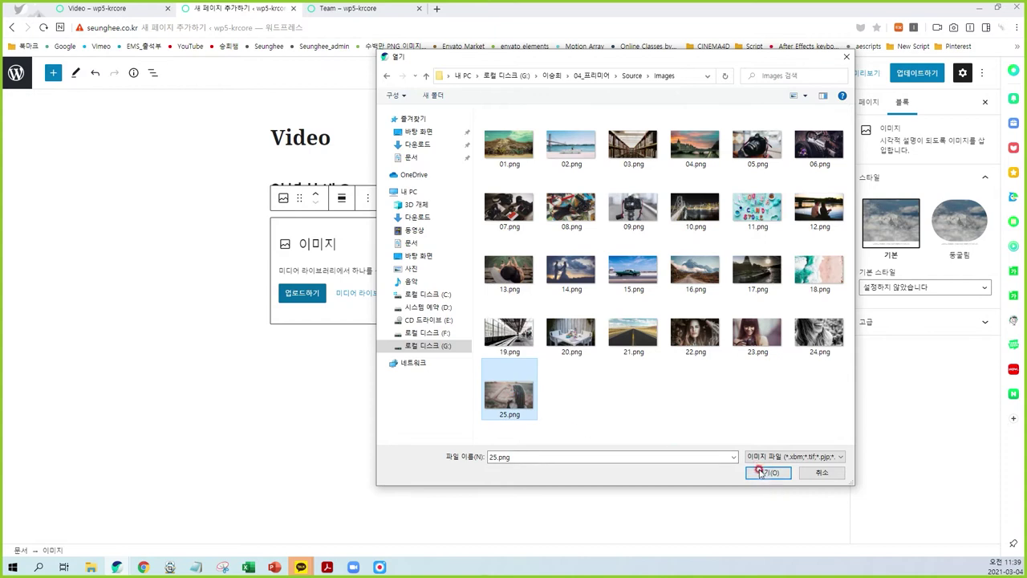
{"action": "left_click", "coordinate": [764, 471]}
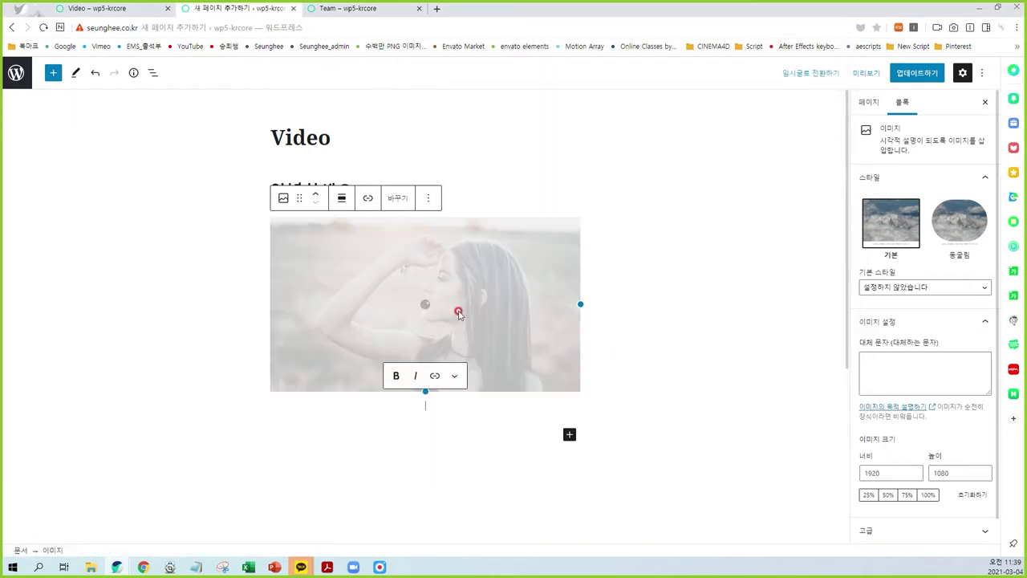
{"action": "left_click", "coordinate": [602, 270]}
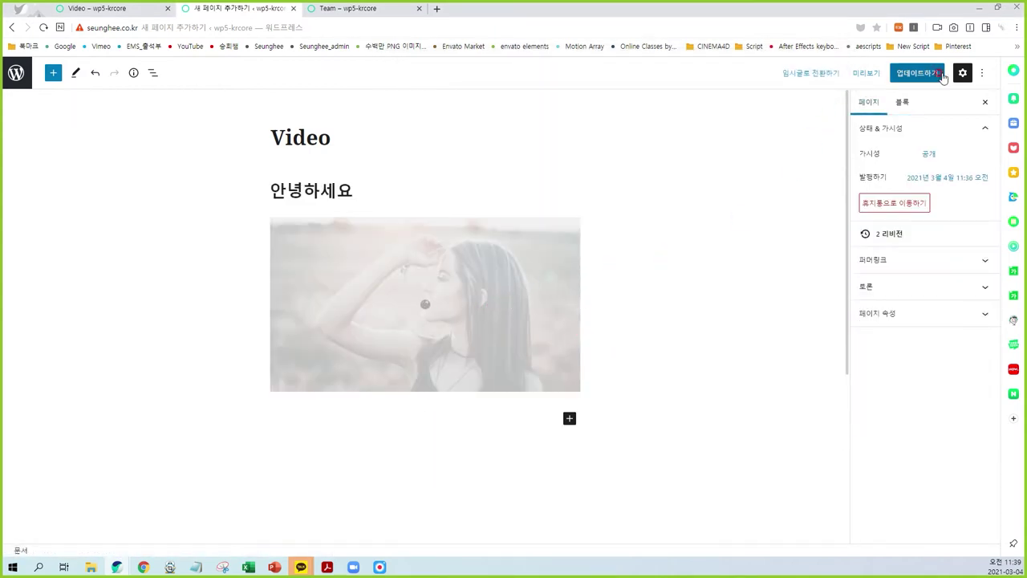
{"action": "left_click", "coordinate": [923, 78]}
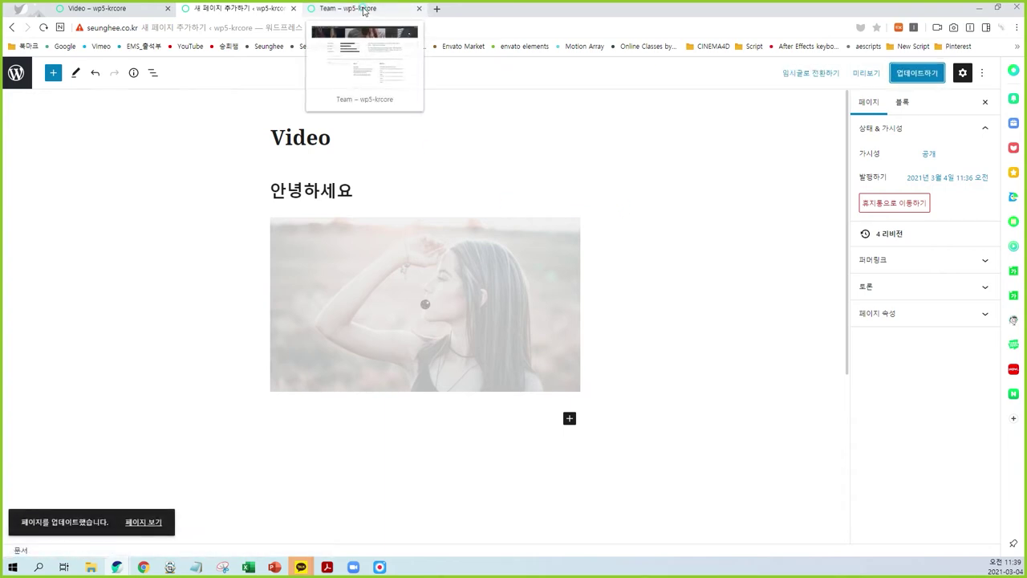
Open the Video page from the live site's navigation menu, check it for the image, and return to the editor.
{"action": "left_click", "coordinate": [363, 8]}
{"action": "scroll", "coordinate": [719, 276], "scroll_direction": "up", "scroll_amount": 7}
{"action": "left_click", "coordinate": [873, 153]}
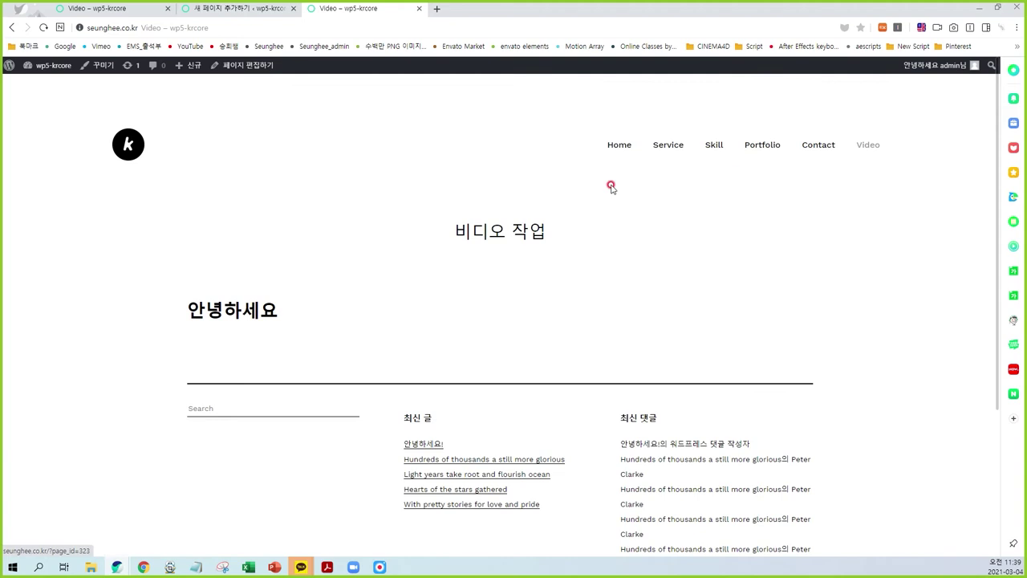
{"action": "left_click", "coordinate": [239, 8]}
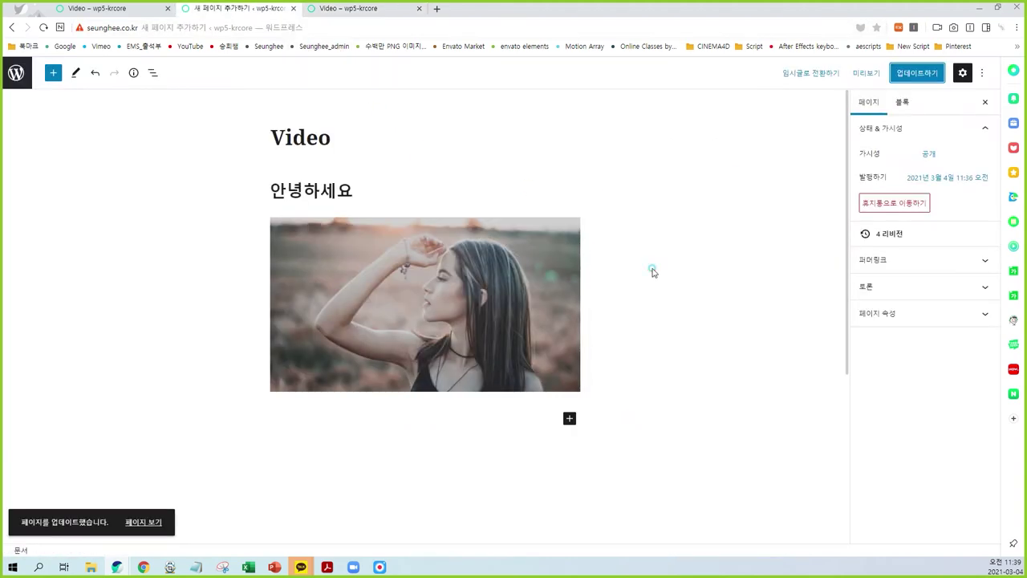
Update the page, open Video from the live site's navigation menu to check the image, and return to the editor.
{"action": "left_click", "coordinate": [449, 270]}
{"action": "left_click", "coordinate": [917, 72]}
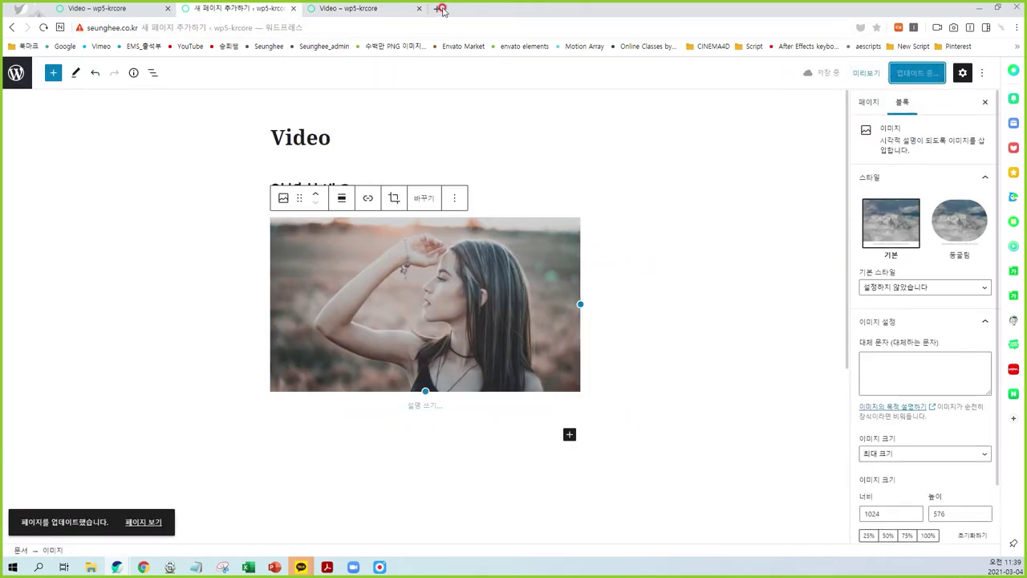
{"action": "left_click", "coordinate": [344, 9]}
{"action": "left_click", "coordinate": [866, 142]}
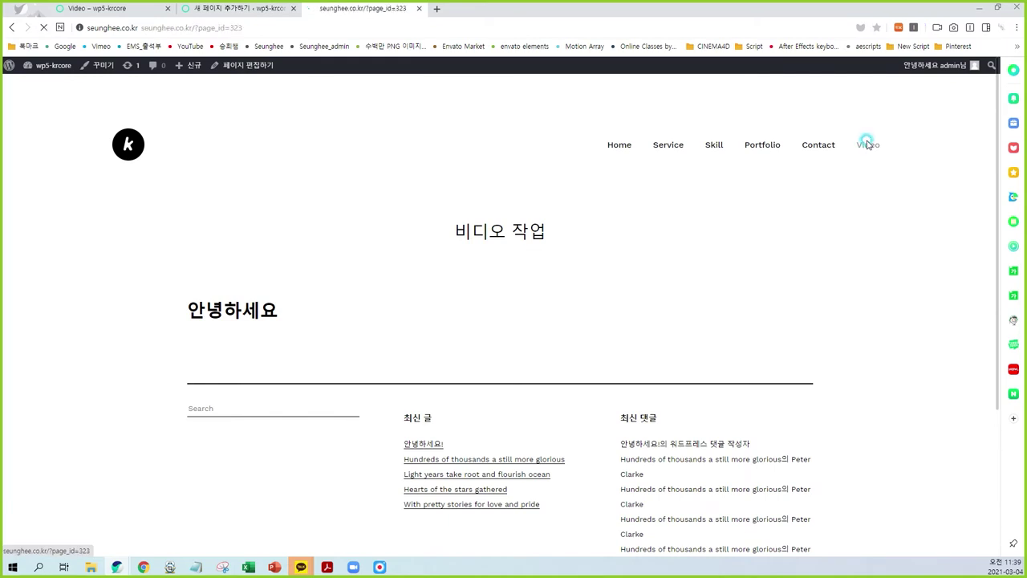
{"action": "scroll", "coordinate": [770, 361], "scroll_direction": "down", "scroll_amount": 3}
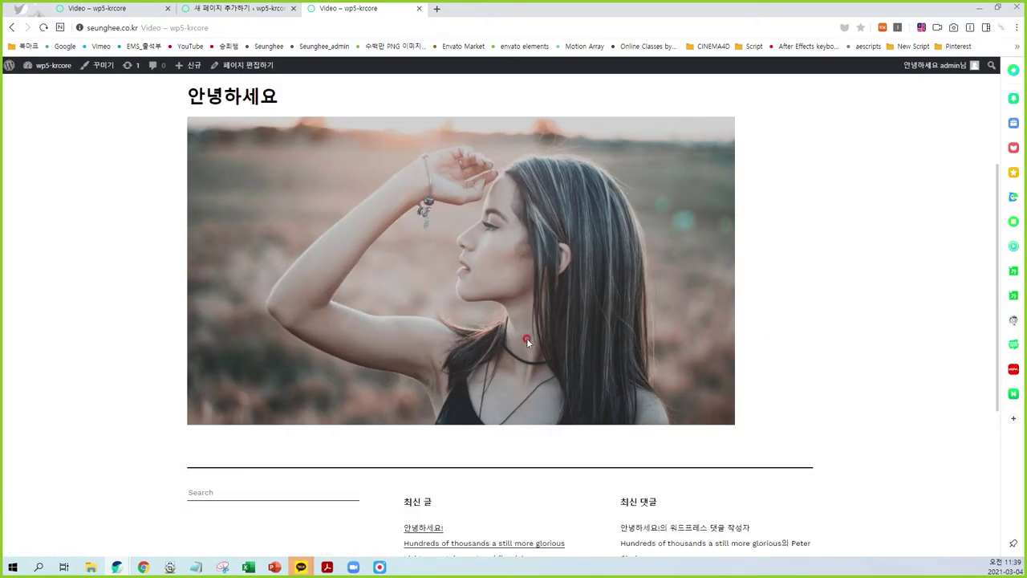
{"action": "left_click", "coordinate": [241, 8]}
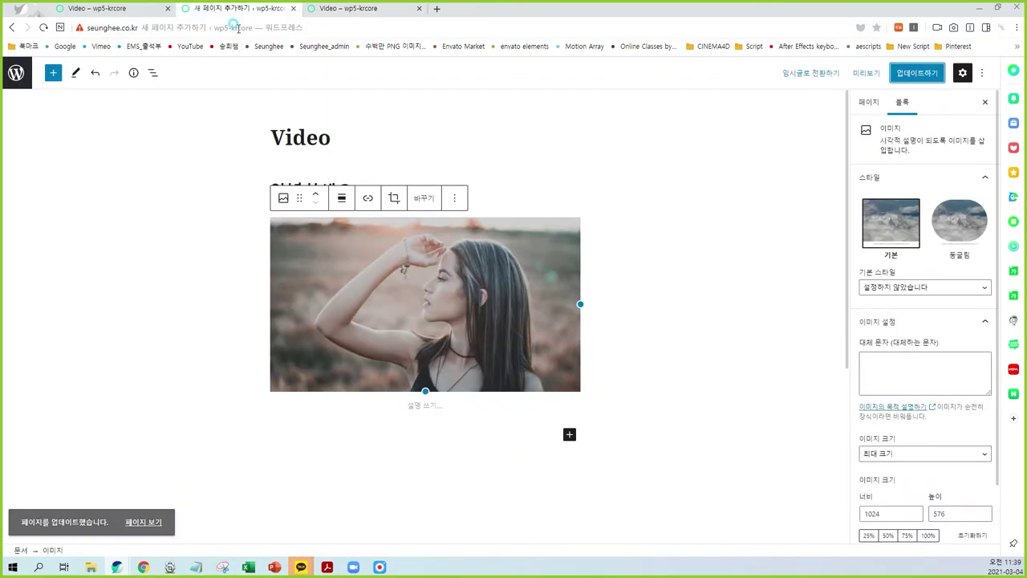
Centre-align the image (중앙 정렬), update the page, check its placement on the live Video page, and return to the editor.
{"action": "left_click", "coordinate": [342, 201]}
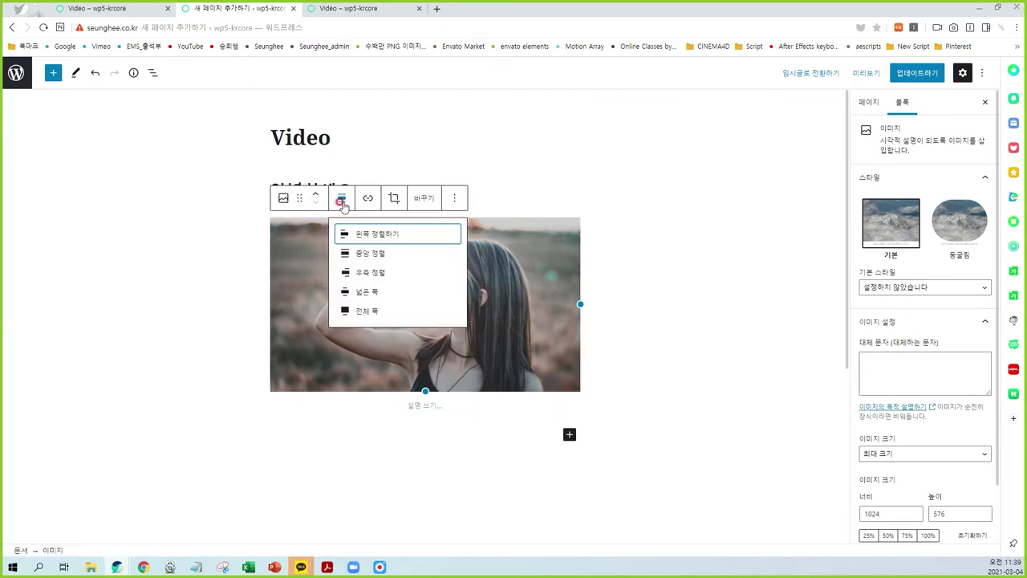
{"action": "left_click", "coordinate": [373, 254]}
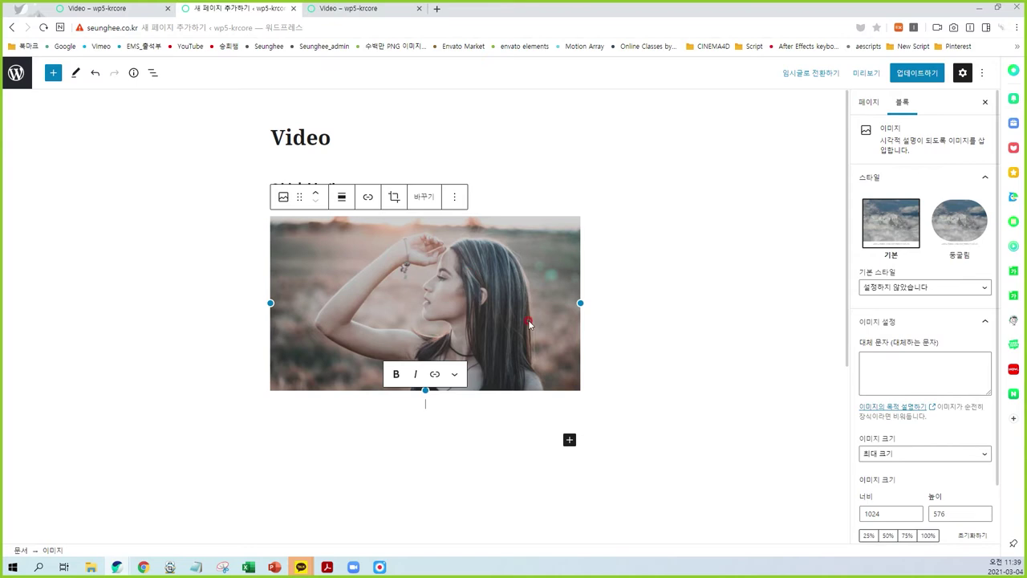
{"action": "left_click", "coordinate": [664, 300]}
{"action": "left_click", "coordinate": [905, 74]}
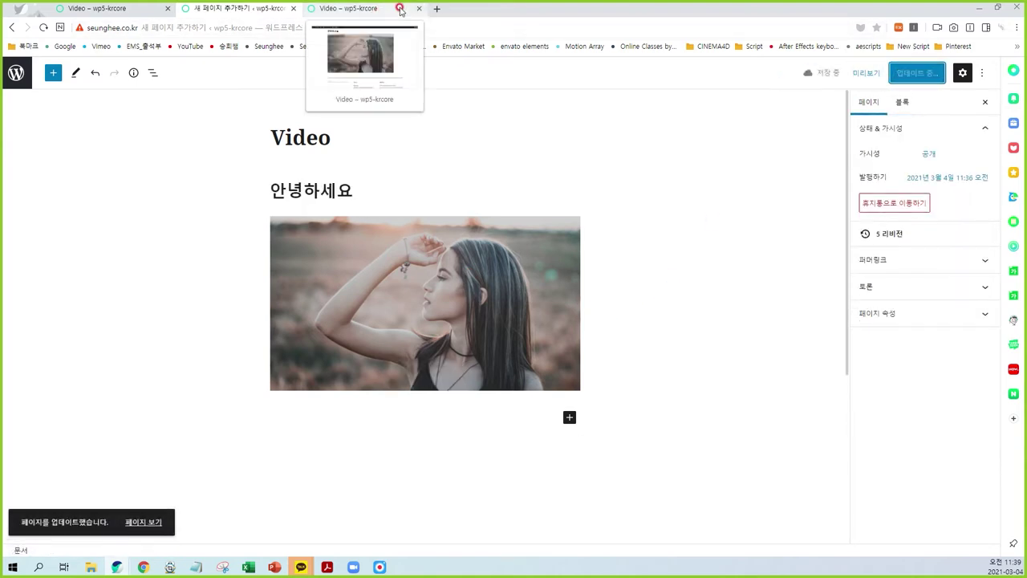
{"action": "left_click", "coordinate": [395, 11]}
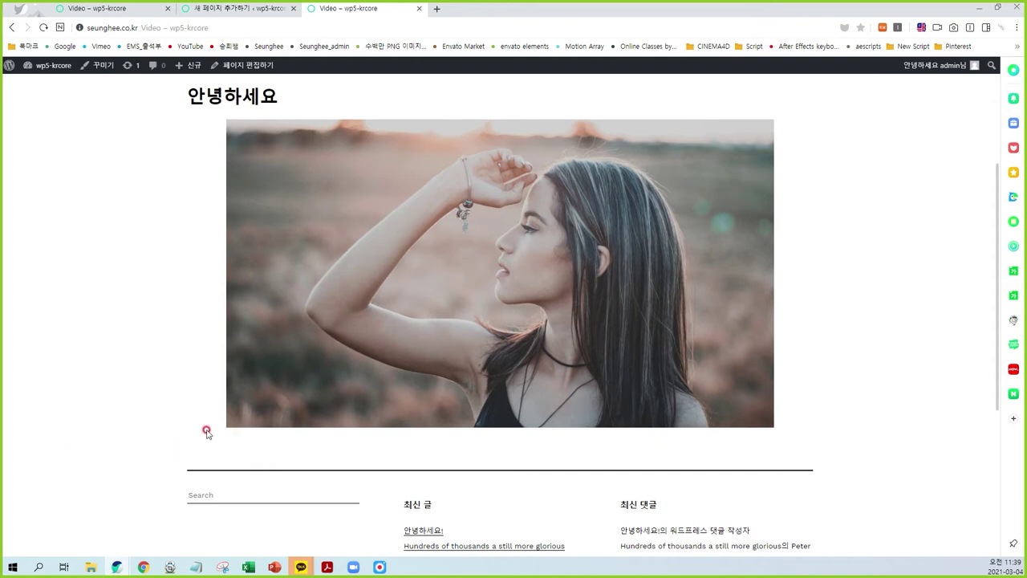
{"action": "left_click", "coordinate": [245, 12]}
Set the image's alignment to wide width (넓은 폭), update the page, check the reloaded live page, and return to the editor.
{"action": "left_click", "coordinate": [474, 318]}
{"action": "left_click", "coordinate": [337, 197]}
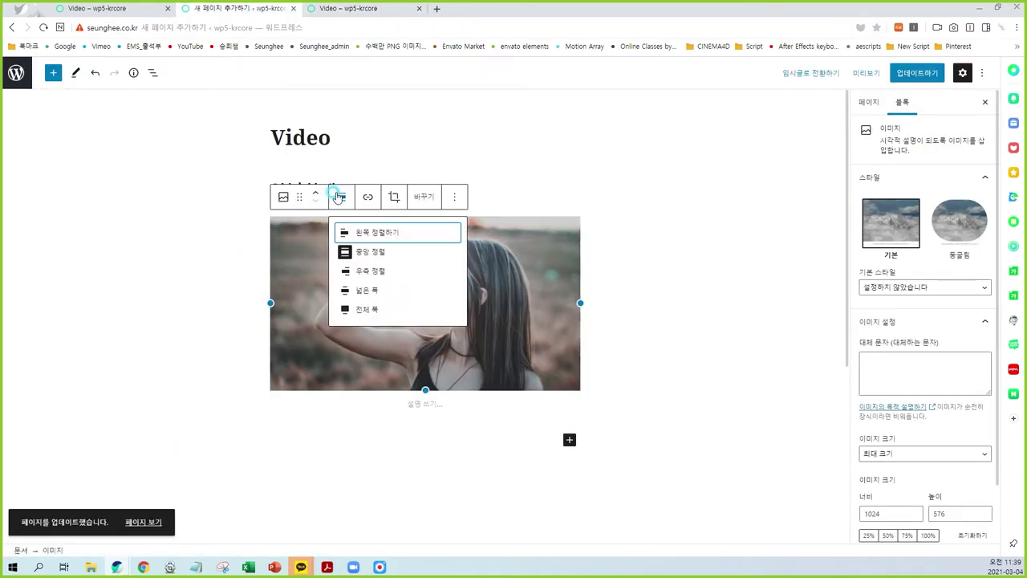
{"action": "left_click", "coordinate": [370, 294]}
{"action": "left_click", "coordinate": [806, 289]}
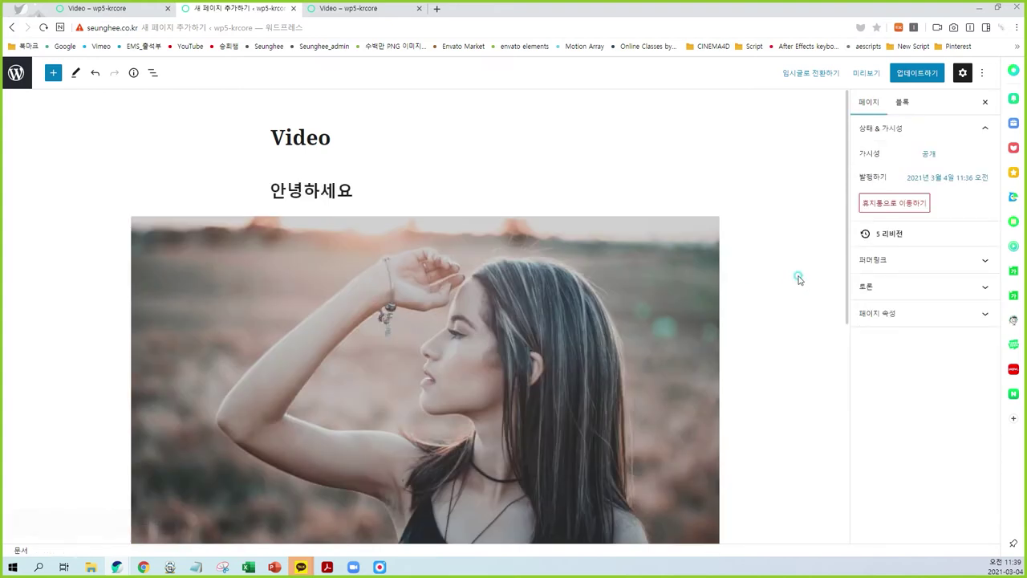
{"action": "left_click", "coordinate": [913, 72]}
{"action": "left_click", "coordinate": [307, 6]}
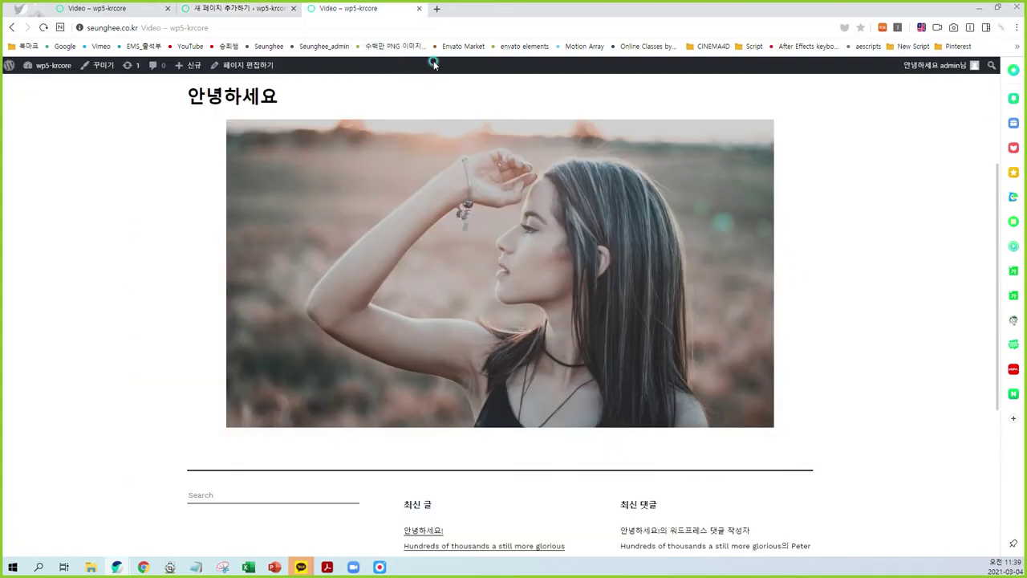
{"action": "key", "text": "F5"}
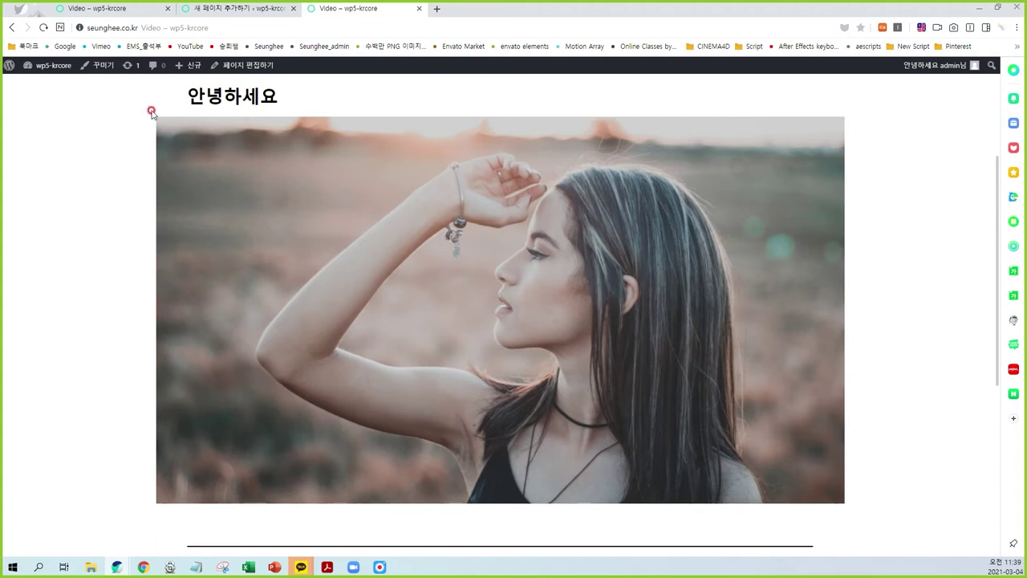
{"action": "left_click", "coordinate": [223, 9]}
Set the image's alignment to full width (전체 폭), update the page, reload the live page, and return to the editor.
{"action": "left_click", "coordinate": [340, 270]}
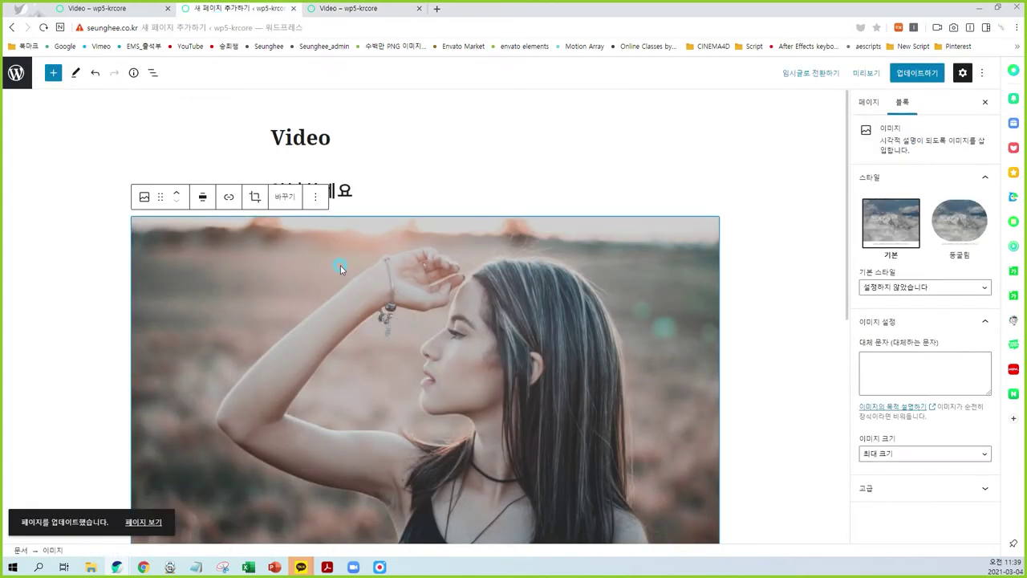
{"action": "left_click", "coordinate": [203, 197]}
{"action": "left_click", "coordinate": [222, 313]}
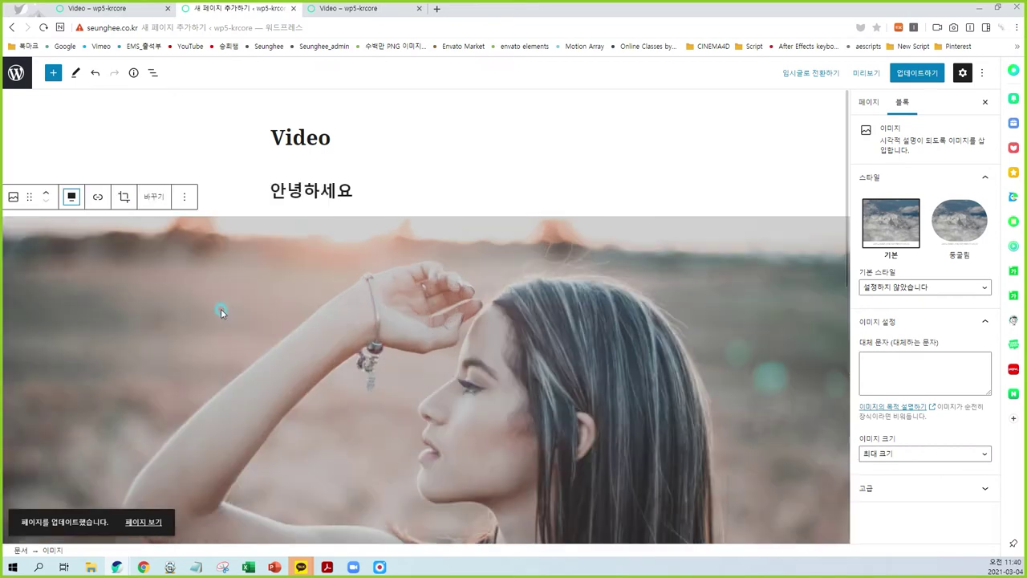
{"action": "left_click", "coordinate": [549, 147]}
{"action": "left_click", "coordinate": [930, 73]}
{"action": "left_click", "coordinate": [356, 9]}
{"action": "key", "text": "F5"}
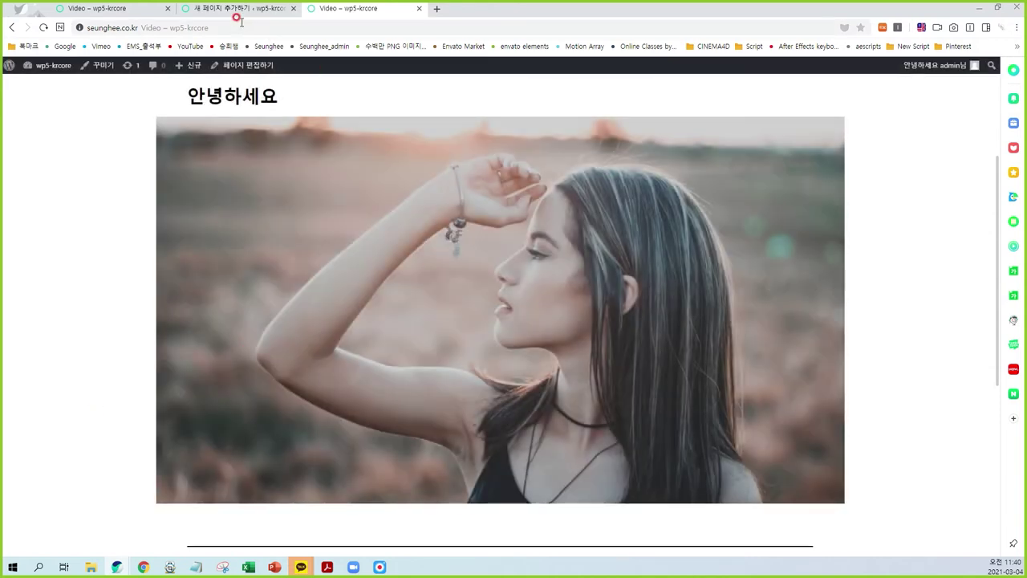
{"action": "left_click", "coordinate": [237, 11]}
Update the page again, examine the full-width image on the reloaded live Video page, and return to the editor.
{"action": "left_click", "coordinate": [915, 73]}
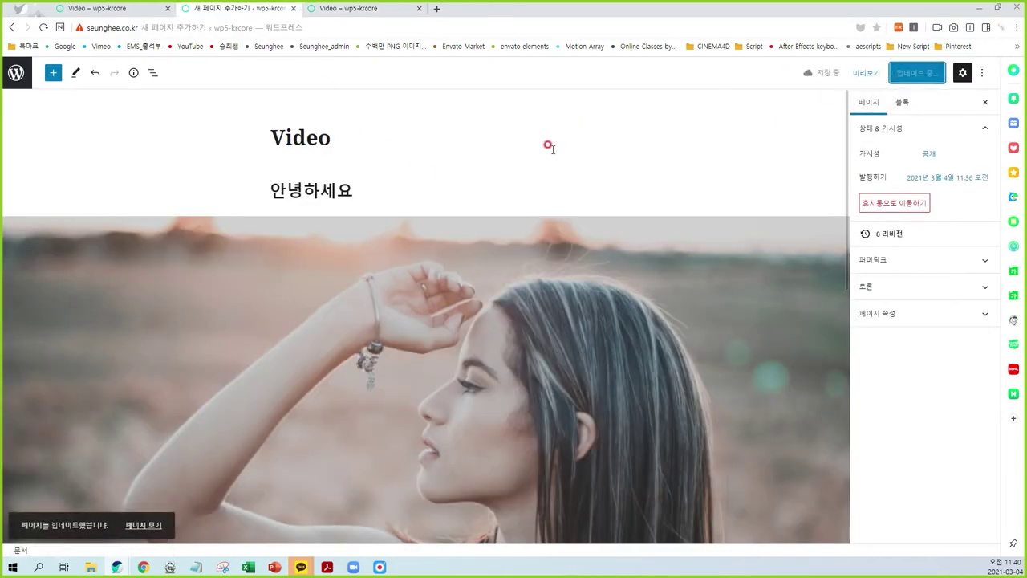
{"action": "left_click", "coordinate": [347, 9]}
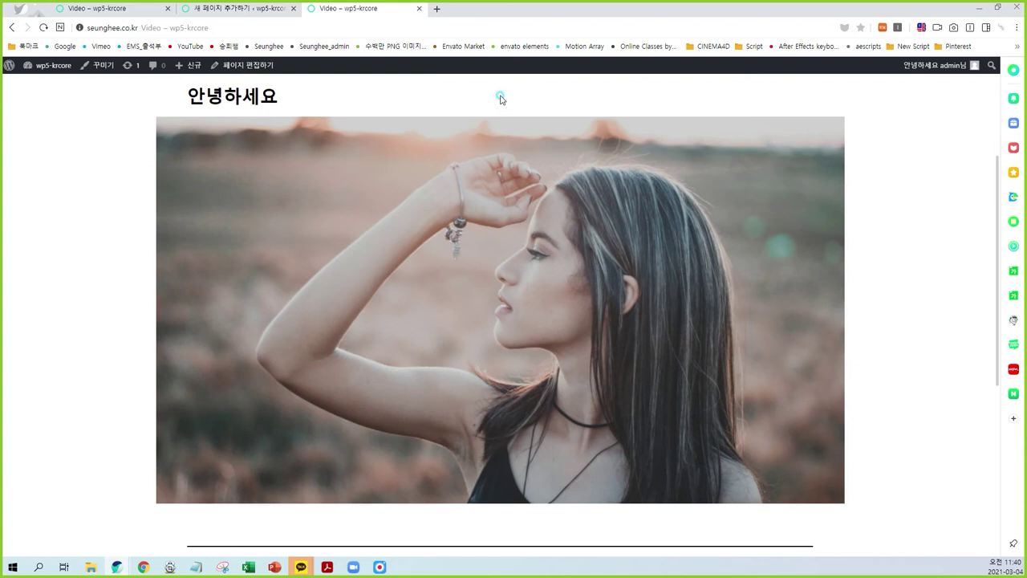
{"action": "key", "text": "F5"}
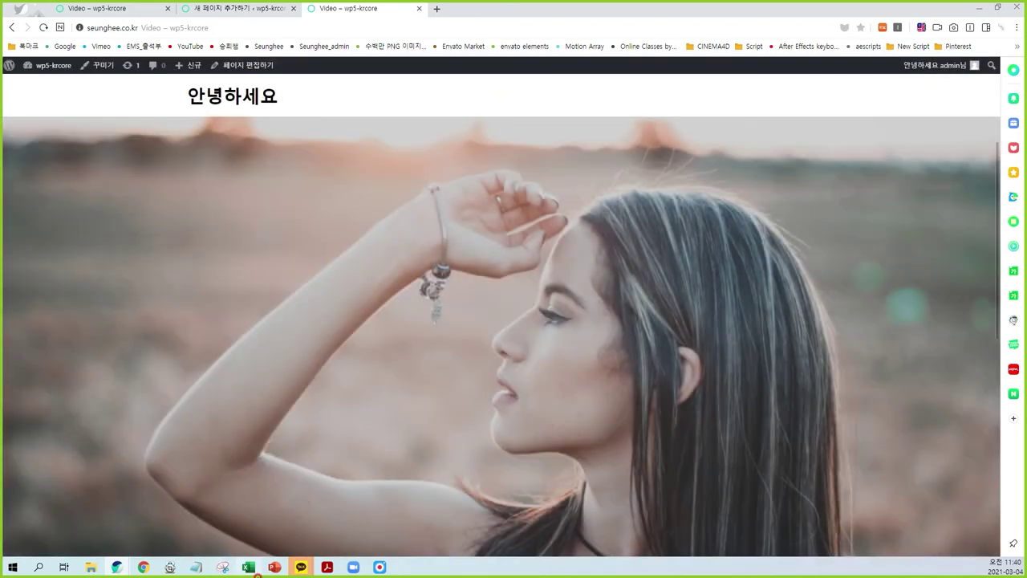
{"action": "scroll", "coordinate": [602, 391], "scroll_direction": "down", "scroll_amount": 4}
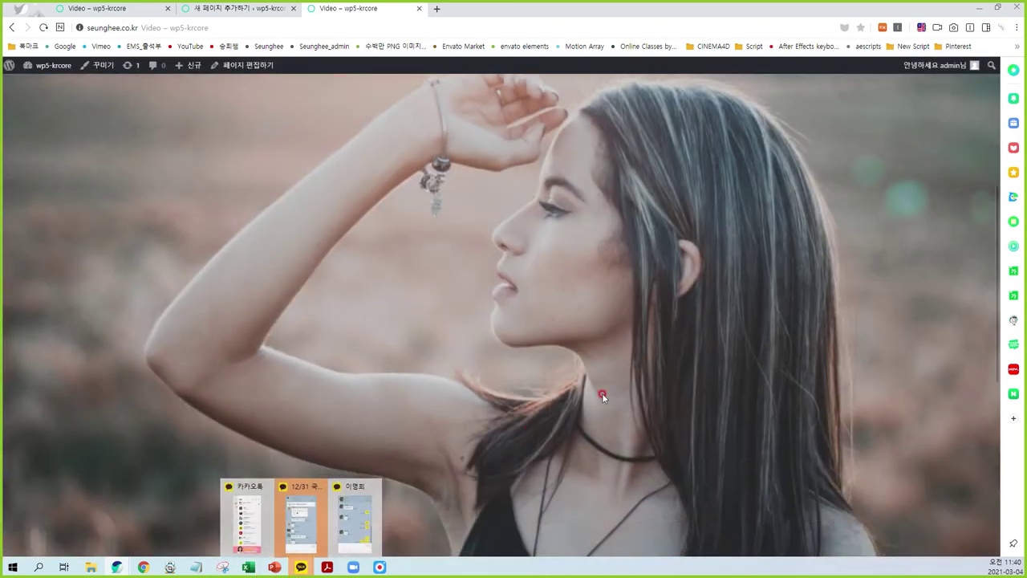
{"action": "scroll", "coordinate": [637, 365], "scroll_direction": "up", "scroll_amount": 3}
{"action": "scroll", "coordinate": [634, 342], "scroll_direction": "down", "scroll_amount": 1}
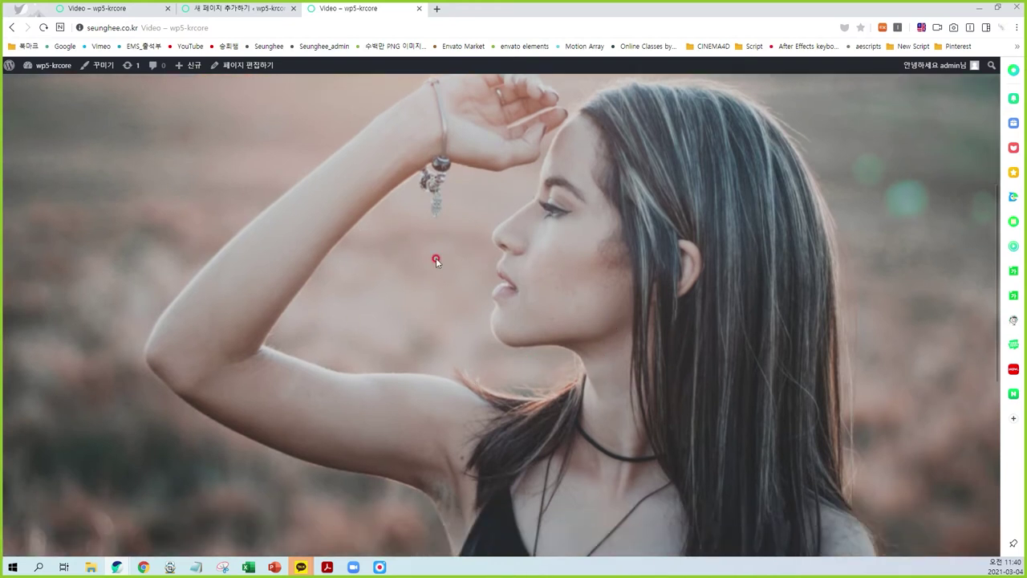
{"action": "left_click", "coordinate": [237, 8]}
Switch the image's alignment back to wide width (넓은 폭).
{"action": "scroll", "coordinate": [385, 248], "scroll_direction": "down", "scroll_amount": 2}
{"action": "left_click", "coordinate": [394, 250]}
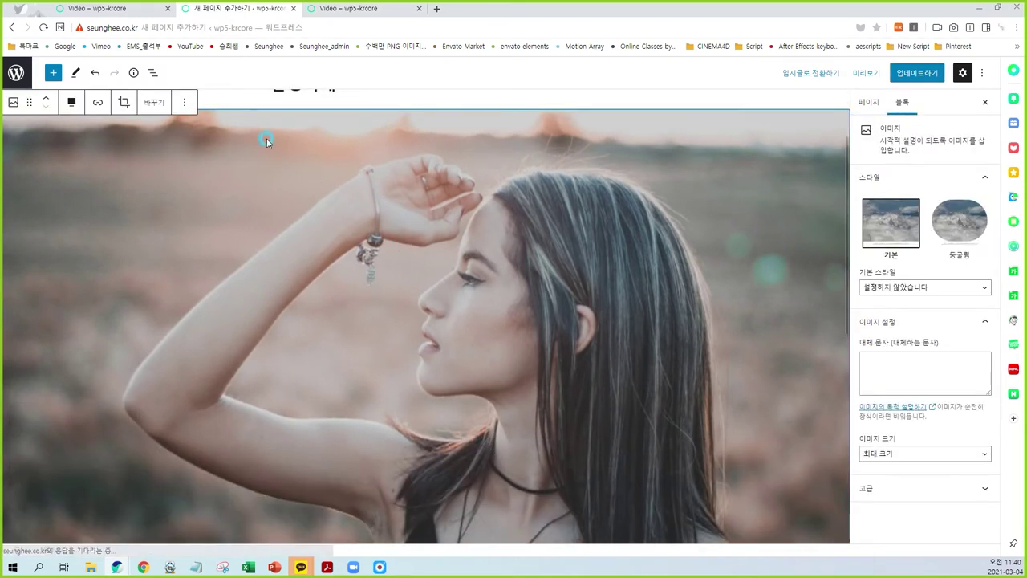
{"action": "left_click", "coordinate": [71, 102]}
{"action": "left_click", "coordinate": [99, 196]}
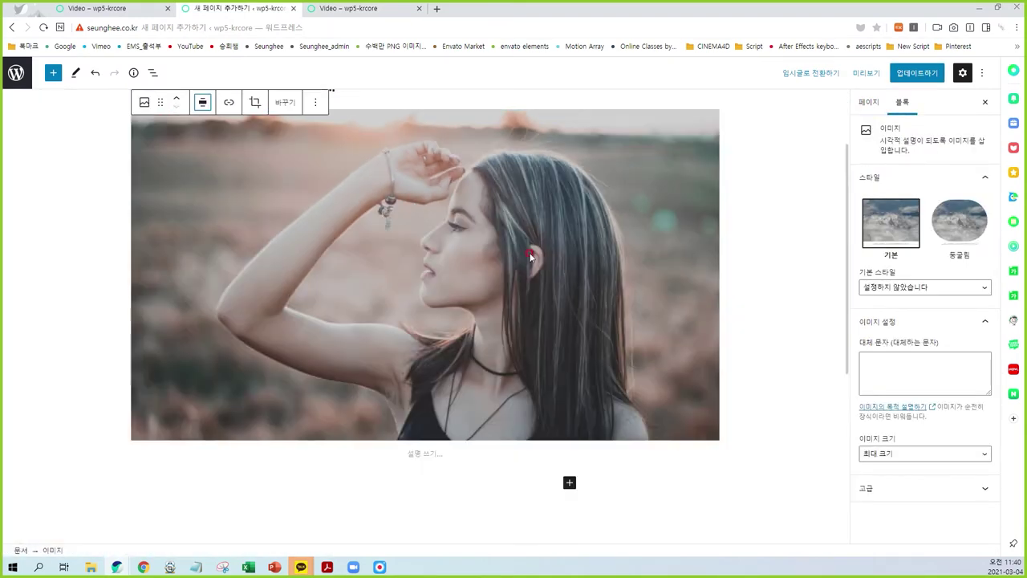
Insert a gallery block (갤러리) below the image and open the media library for it.
{"action": "left_click", "coordinate": [447, 483]}
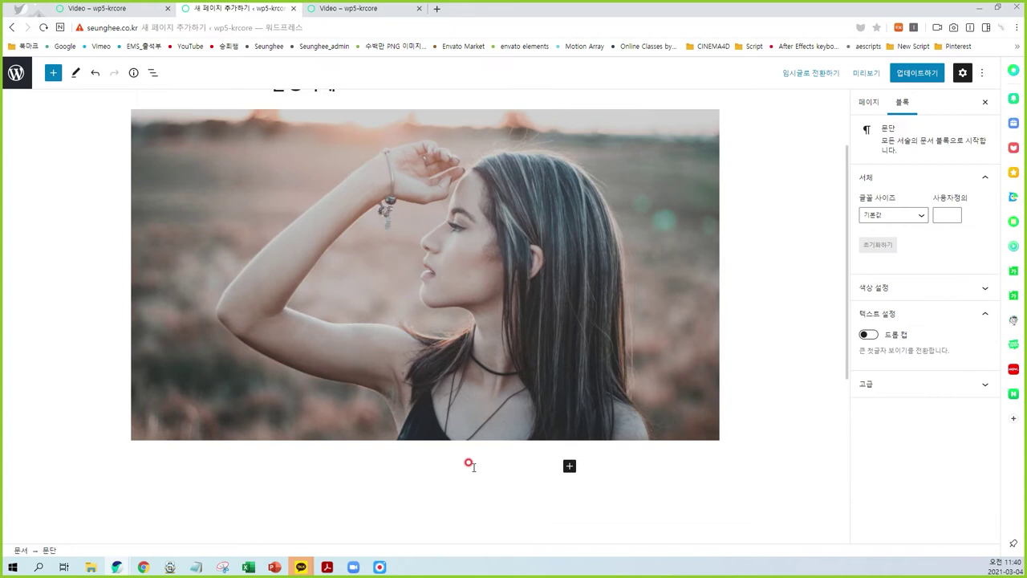
{"action": "left_click", "coordinate": [53, 72]}
{"action": "scroll", "coordinate": [80, 353], "scroll_direction": "down", "scroll_amount": 3}
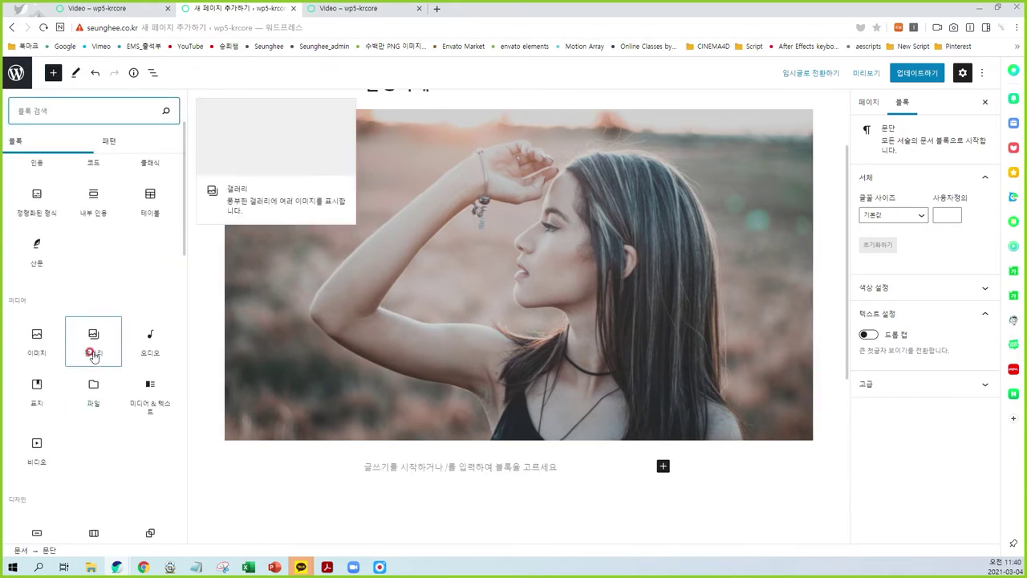
{"action": "left_click", "coordinate": [94, 280]}
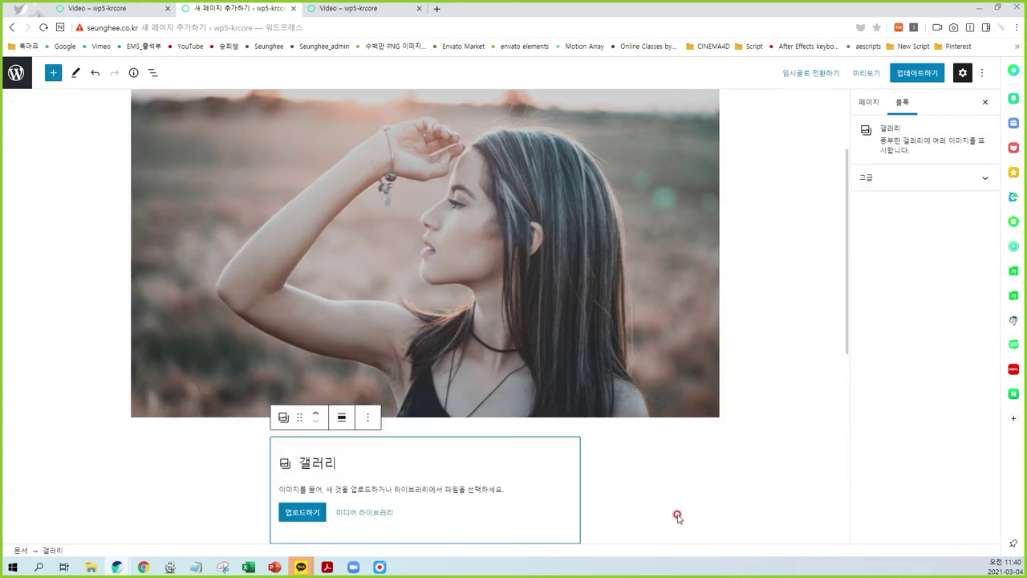
{"action": "scroll", "coordinate": [694, 489], "scroll_direction": "down", "scroll_amount": 1}
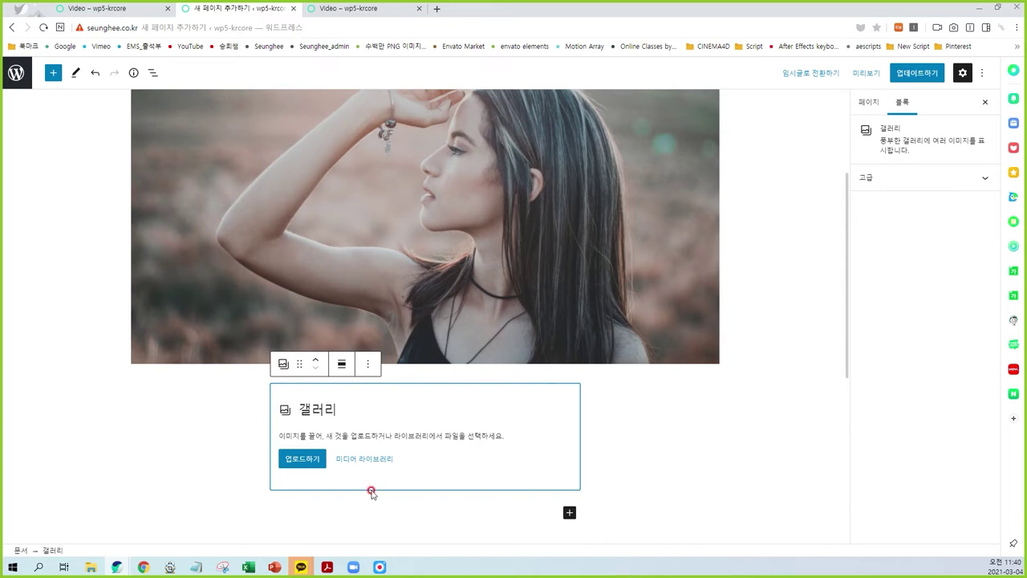
{"action": "left_click", "coordinate": [358, 467]}
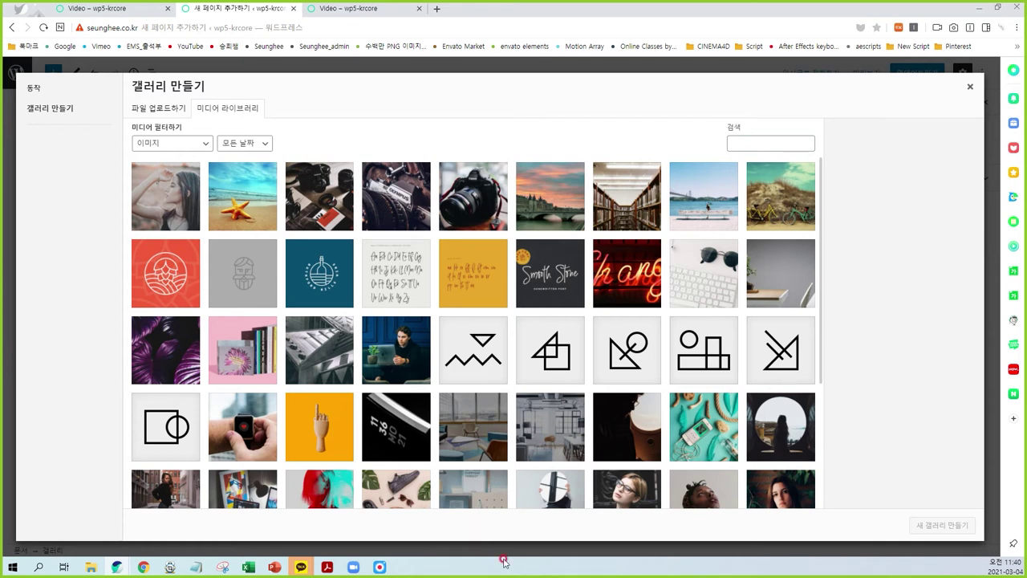
Create a gallery from the three camera photos, the sunset bridge, the library aisle and the seaside bench, and insert it.
{"action": "left_click", "coordinate": [325, 203]}
{"action": "left_click", "coordinate": [421, 225]}
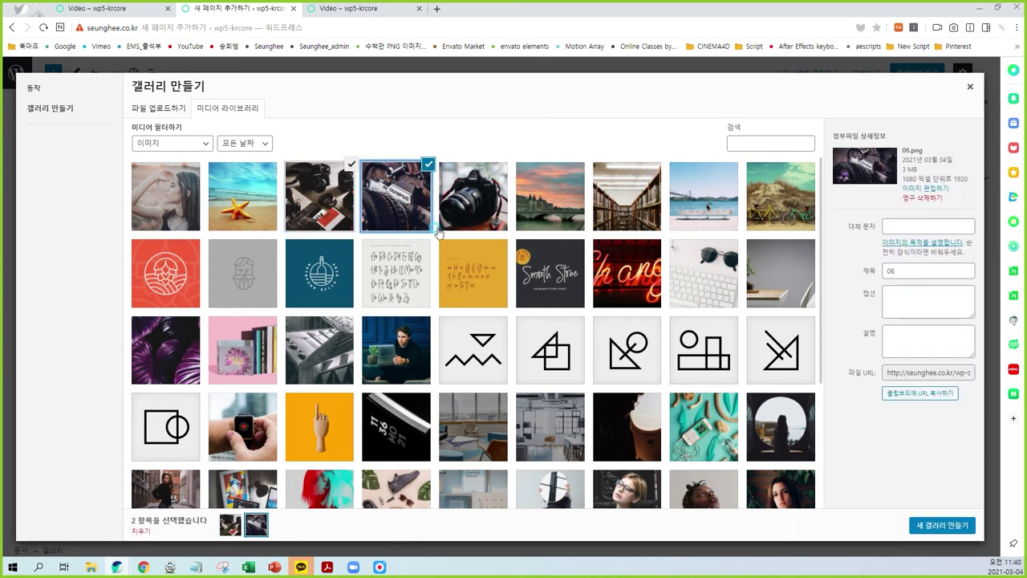
{"action": "left_click", "coordinate": [457, 208]}
{"action": "left_click", "coordinate": [531, 196]}
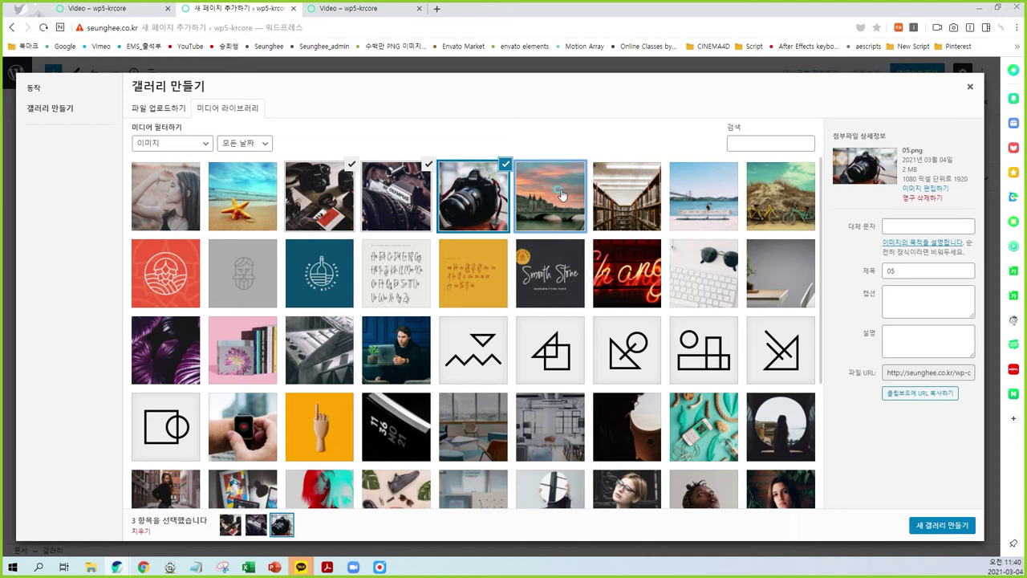
{"action": "left_click", "coordinate": [611, 220]}
{"action": "left_click", "coordinate": [694, 224]}
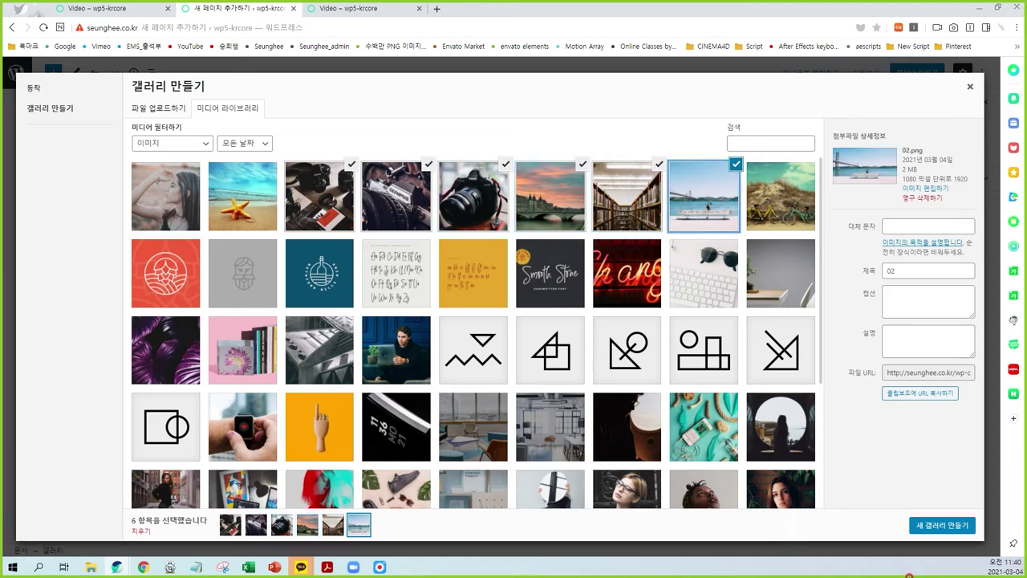
{"action": "left_click", "coordinate": [936, 526]}
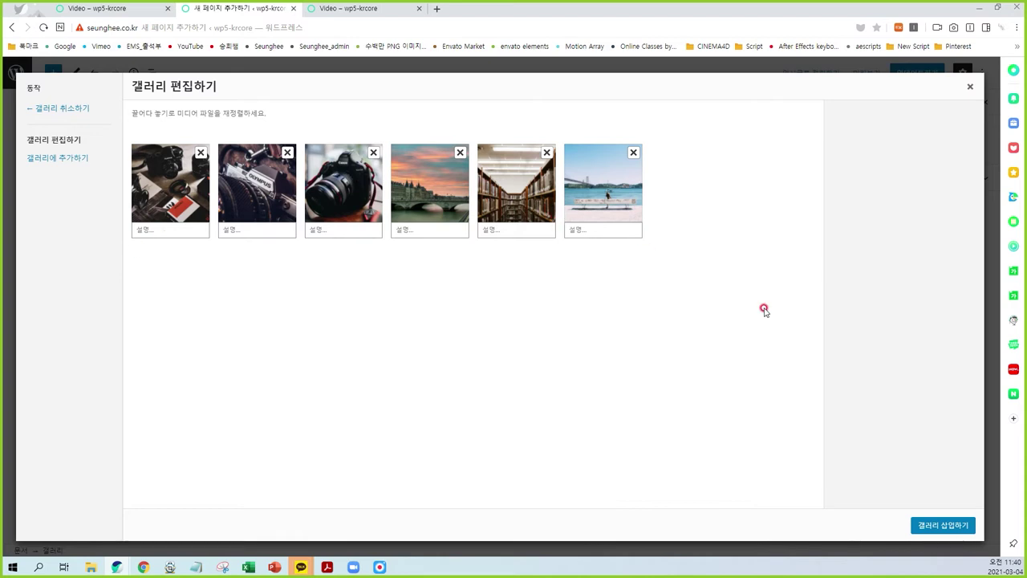
{"action": "left_click", "coordinate": [934, 526]}
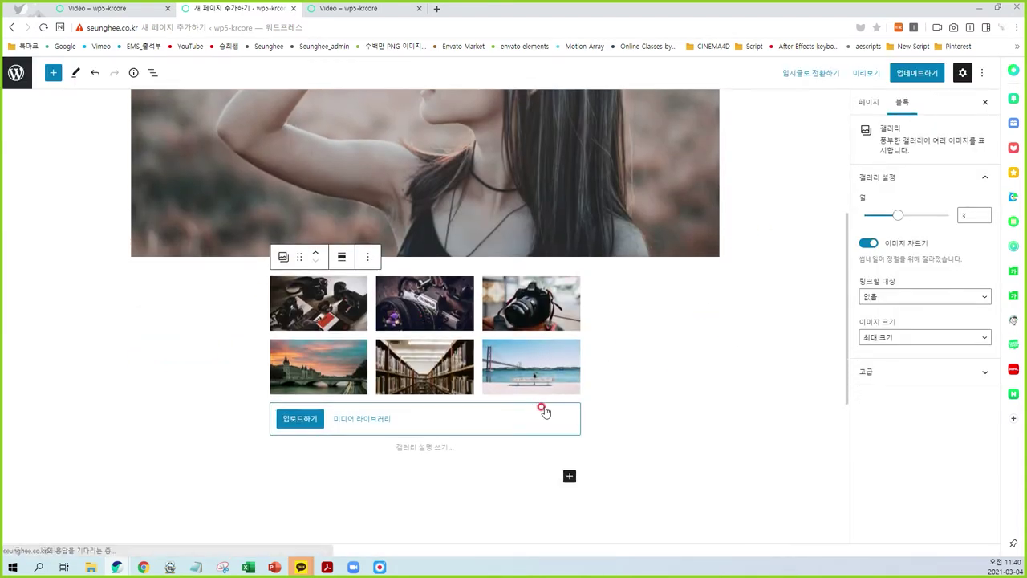
Try the gallery with 2 and 3 columns, and set its column count to 4.
{"action": "left_click_drag", "start_coordinate": [900, 218], "coordinate": [881, 217]}
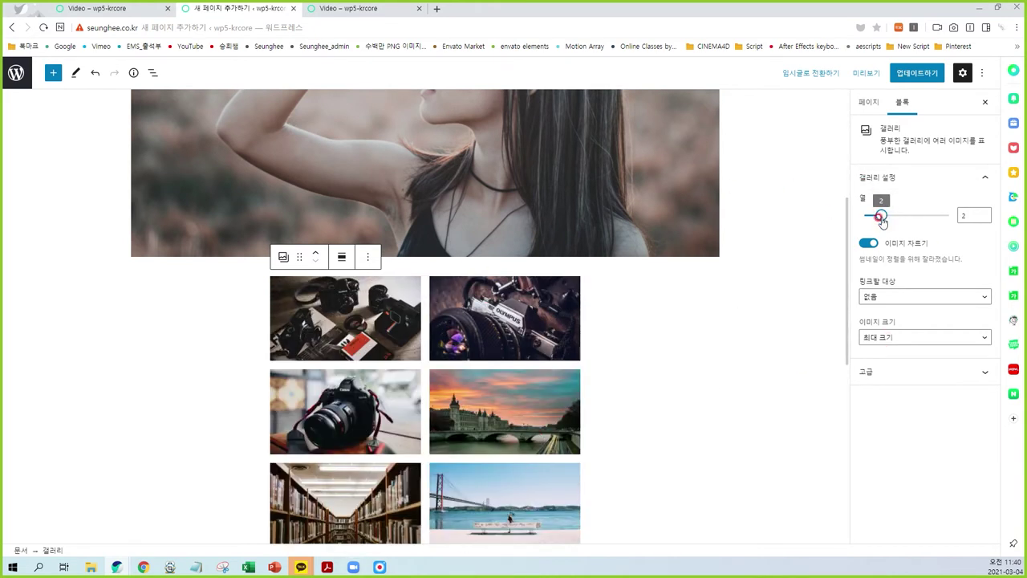
{"action": "left_click_drag", "start_coordinate": [881, 215], "coordinate": [898, 215]}
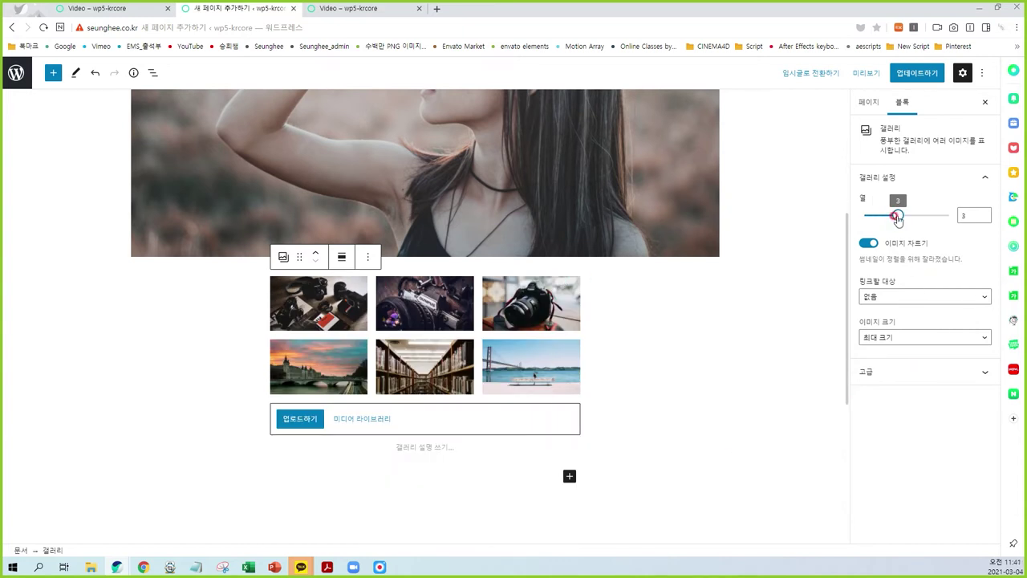
{"action": "left_click_drag", "start_coordinate": [898, 215], "coordinate": [914, 215]}
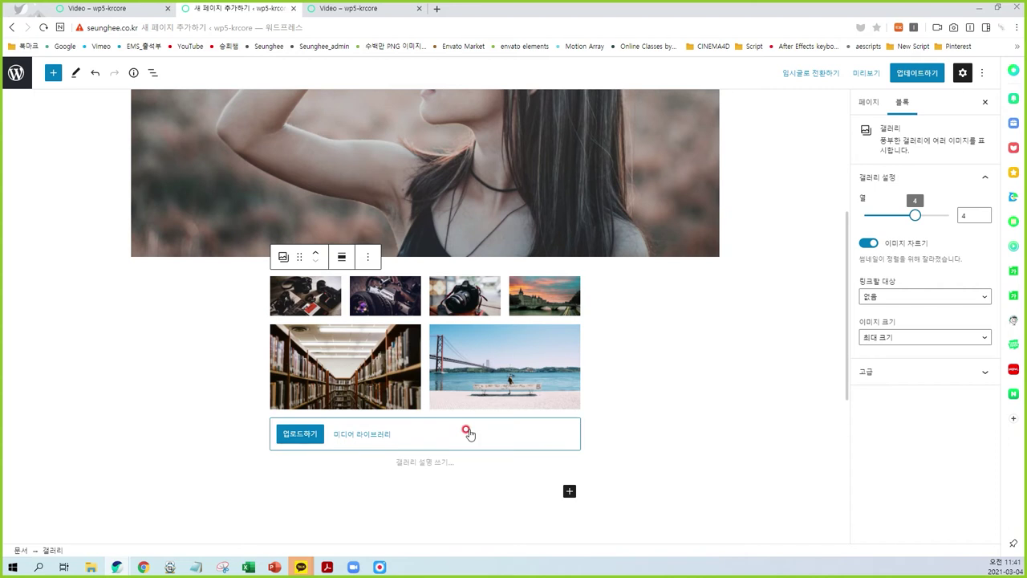
Update the page with the four-column gallery and reload the live Video page to check the gallery layout.
{"action": "left_click", "coordinate": [639, 357]}
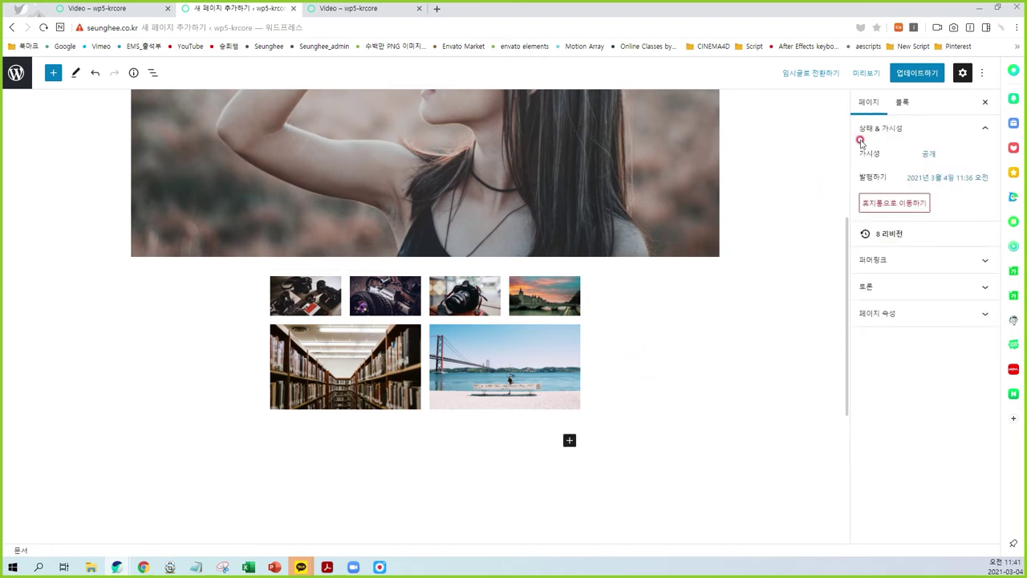
{"action": "left_click", "coordinate": [917, 73]}
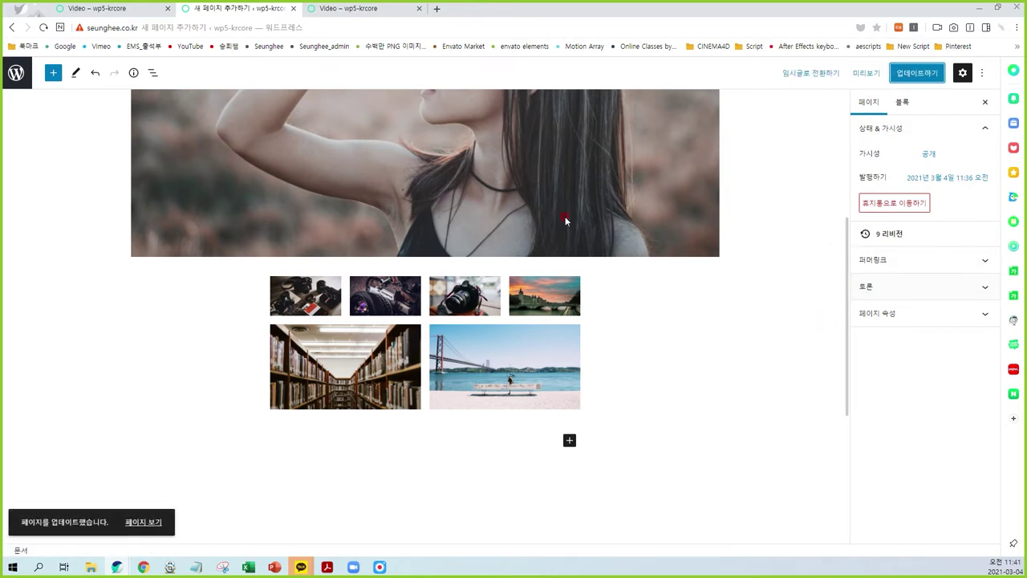
{"action": "left_click", "coordinate": [345, 8]}
{"action": "scroll", "coordinate": [527, 328], "scroll_direction": "down", "scroll_amount": 4}
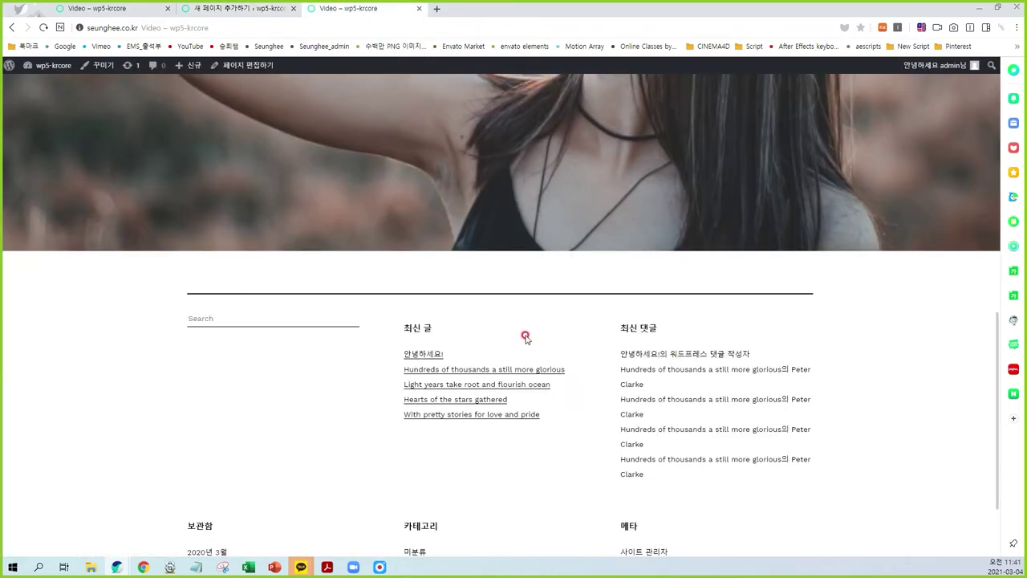
{"action": "key", "text": "F5"}
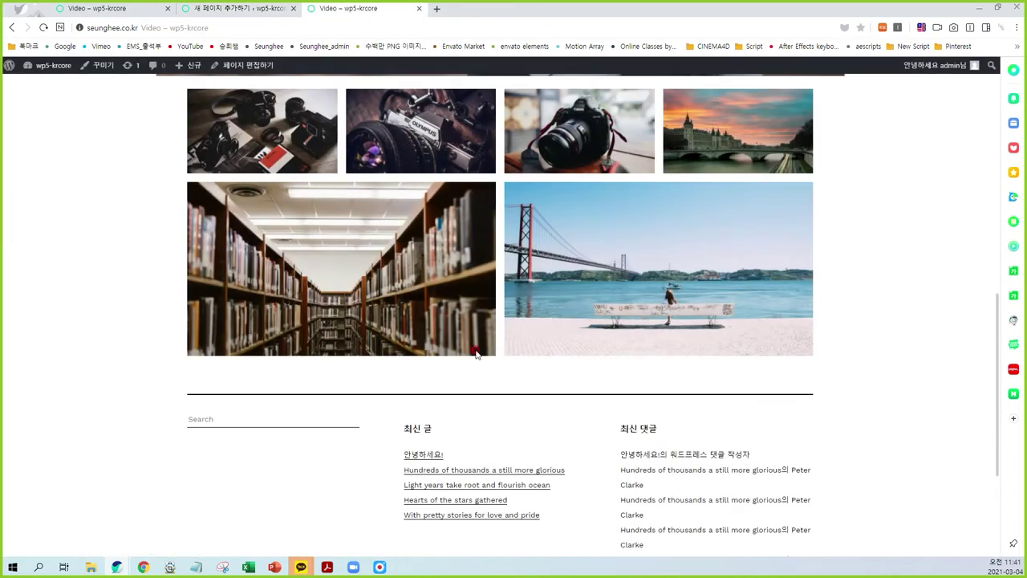
{"action": "scroll", "coordinate": [710, 253], "scroll_direction": "up", "scroll_amount": 2}
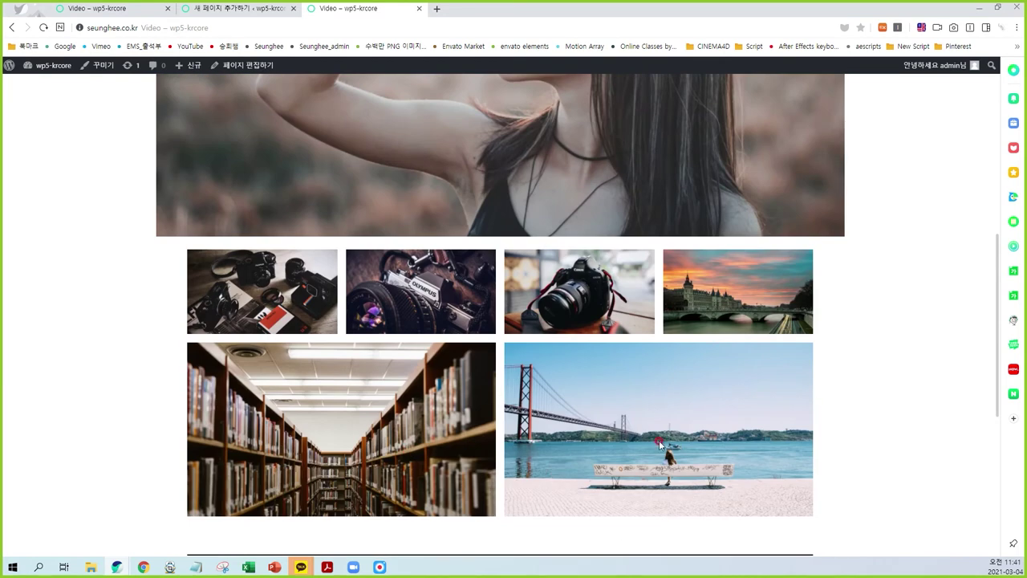
Set the gallery's alignment to wide width (넓은 폭), update the page and check it on the live Video page.
{"action": "left_click", "coordinate": [237, 9]}
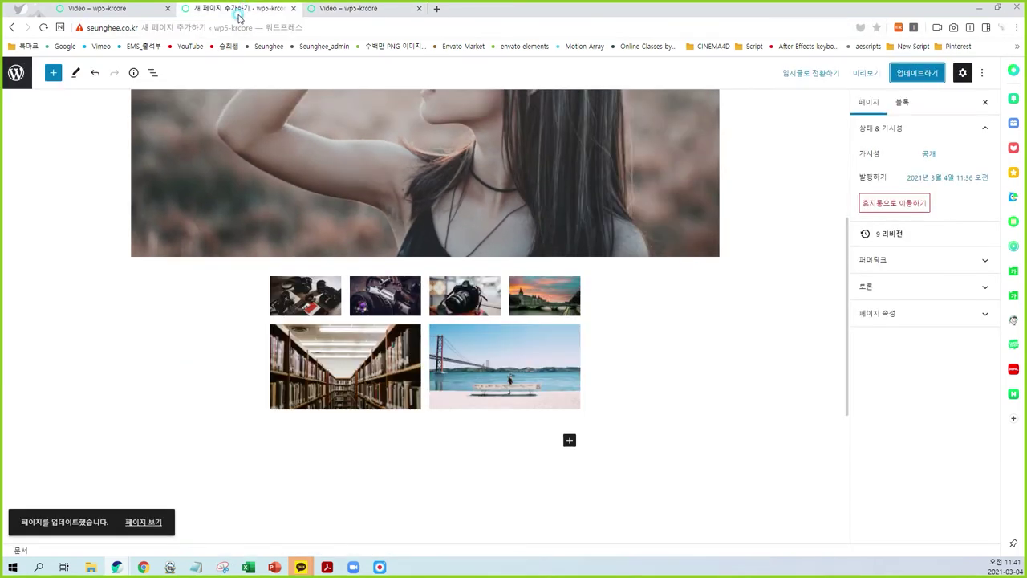
{"action": "left_click", "coordinate": [578, 371]}
{"action": "left_click", "coordinate": [341, 258]}
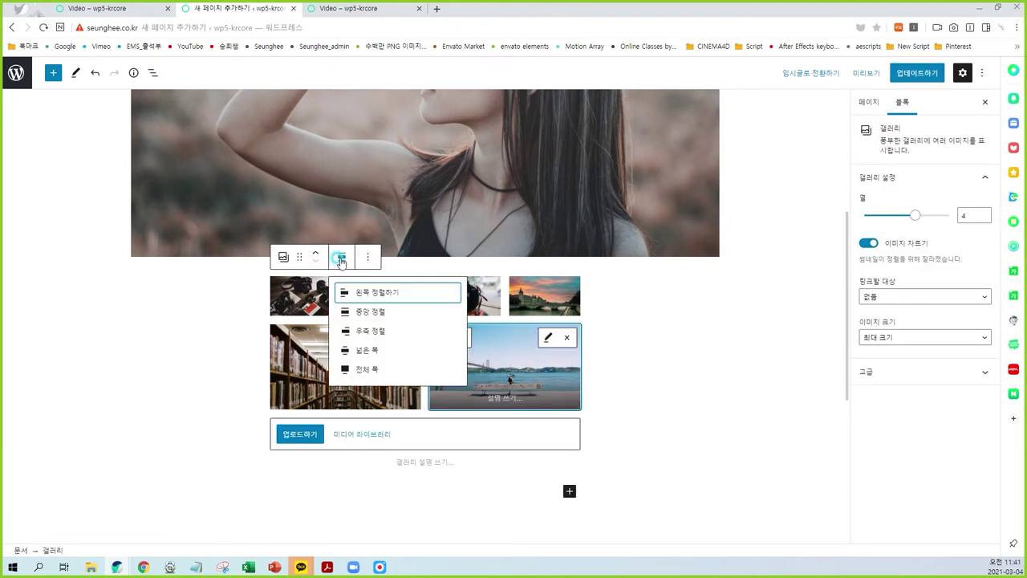
{"action": "left_click", "coordinate": [369, 352]}
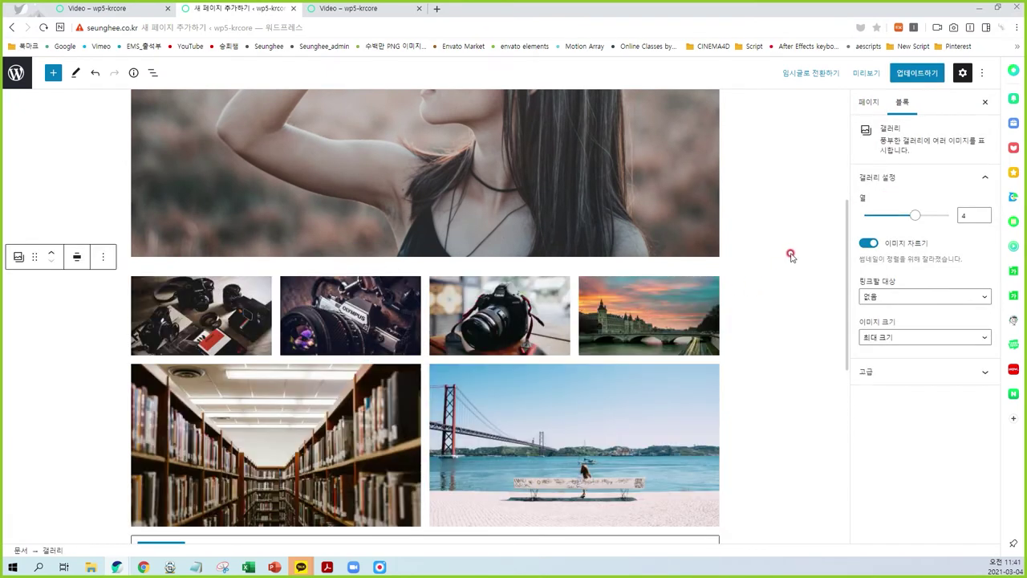
{"action": "left_click", "coordinate": [917, 73]}
{"action": "left_click", "coordinate": [353, 10]}
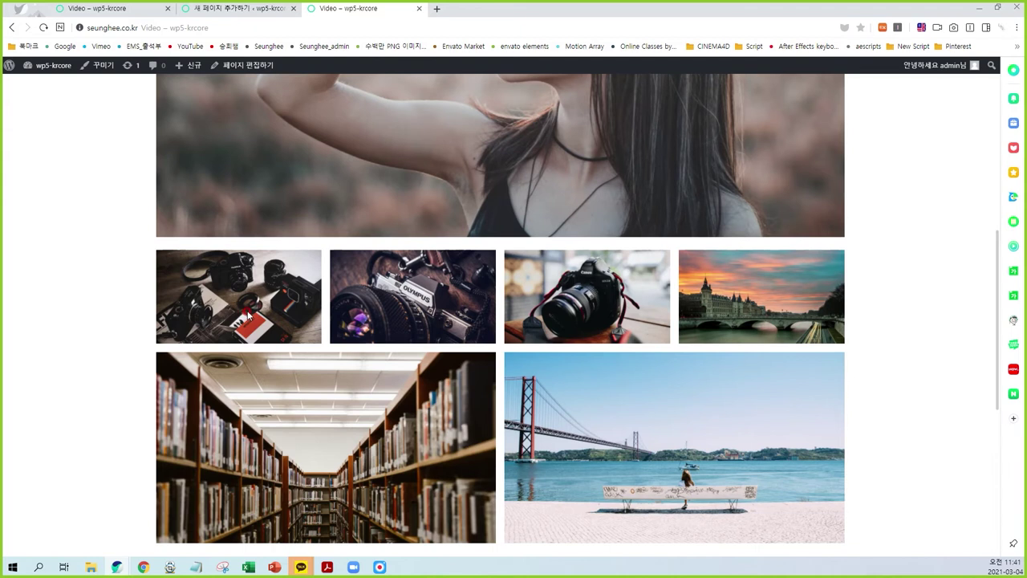
Set the gallery's link target (링크할 대상) to media file (미디어 파일) and expand its advanced settings (고급).
{"action": "left_click", "coordinate": [271, 9]}
{"action": "left_click", "coordinate": [203, 297]}
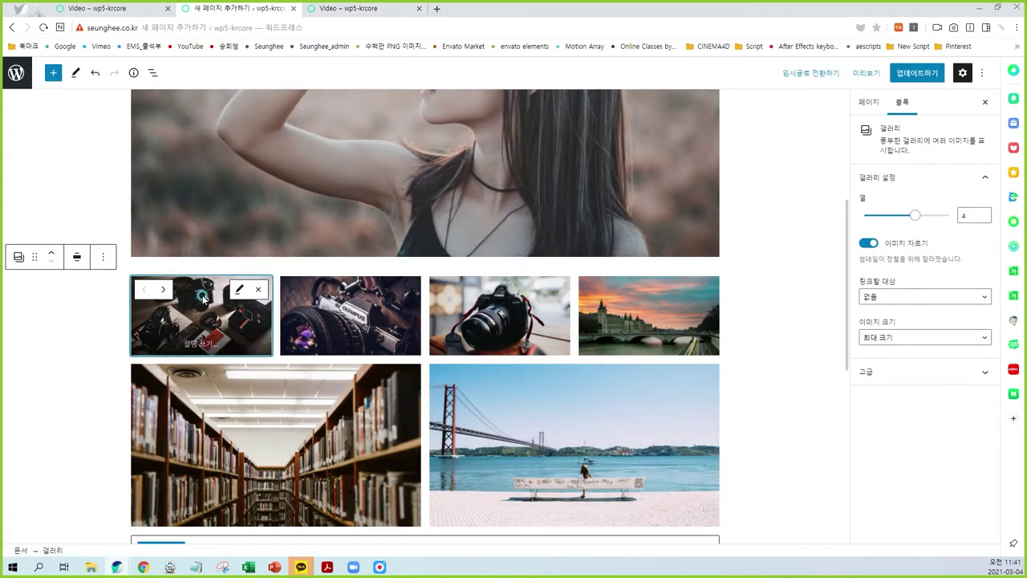
{"action": "left_click", "coordinate": [900, 104]}
{"action": "mouse_move", "coordinate": [963, 130]}
{"action": "left_mouse_down"}
{"action": "mouse_move", "coordinate": [883, 76]}
{"action": "mouse_move", "coordinate": [945, 365]}
{"action": "mouse_move", "coordinate": [933, 90]}
{"action": "left_mouse_up"}
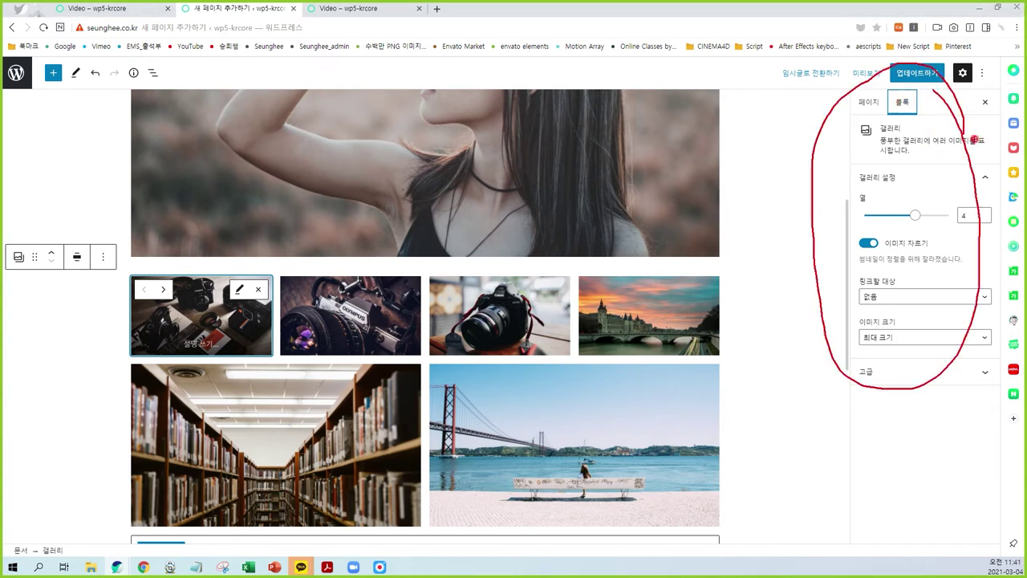
{"action": "left_click", "coordinate": [892, 297]}
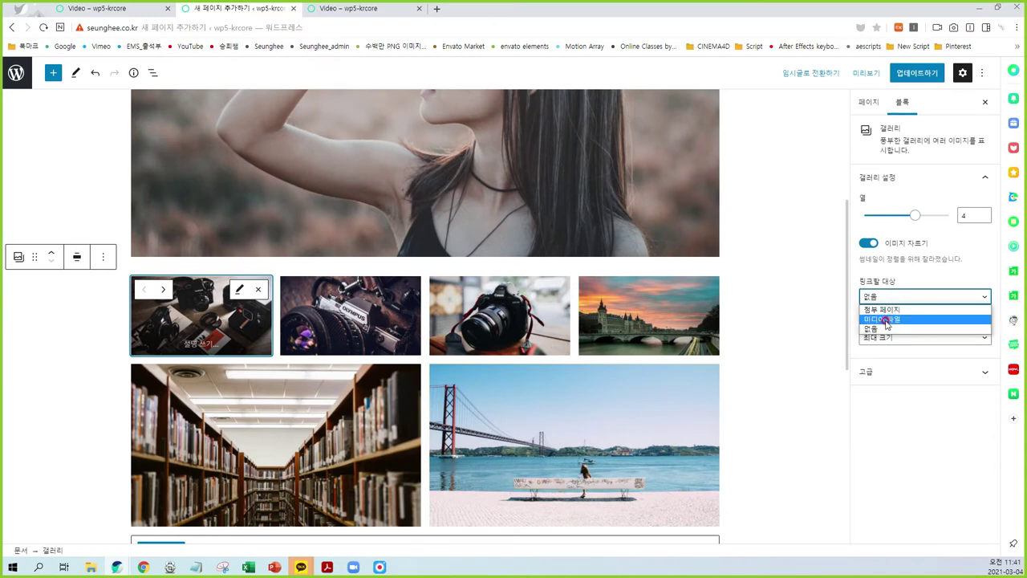
{"action": "left_click", "coordinate": [885, 319]}
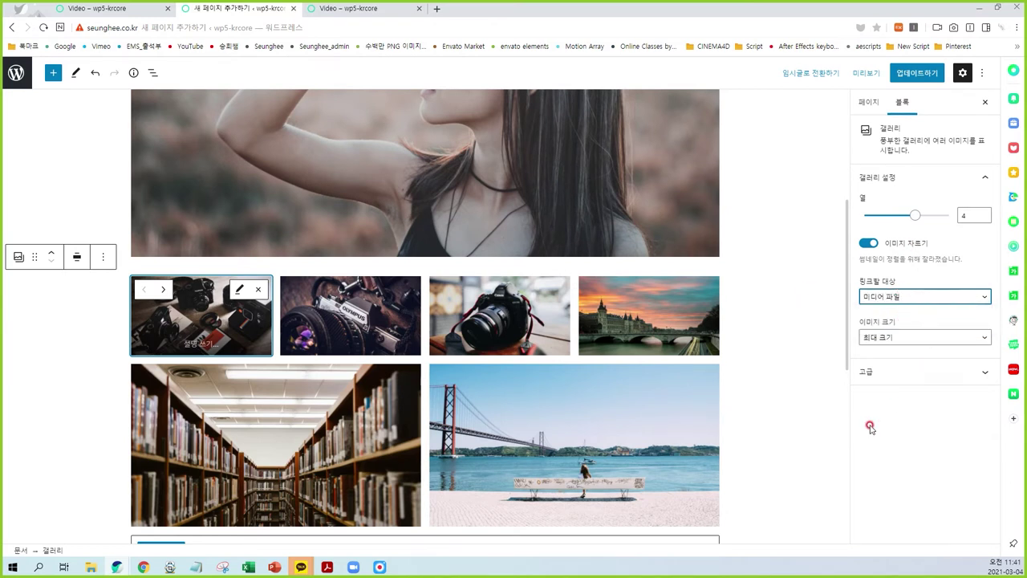
{"action": "left_click", "coordinate": [868, 372]}
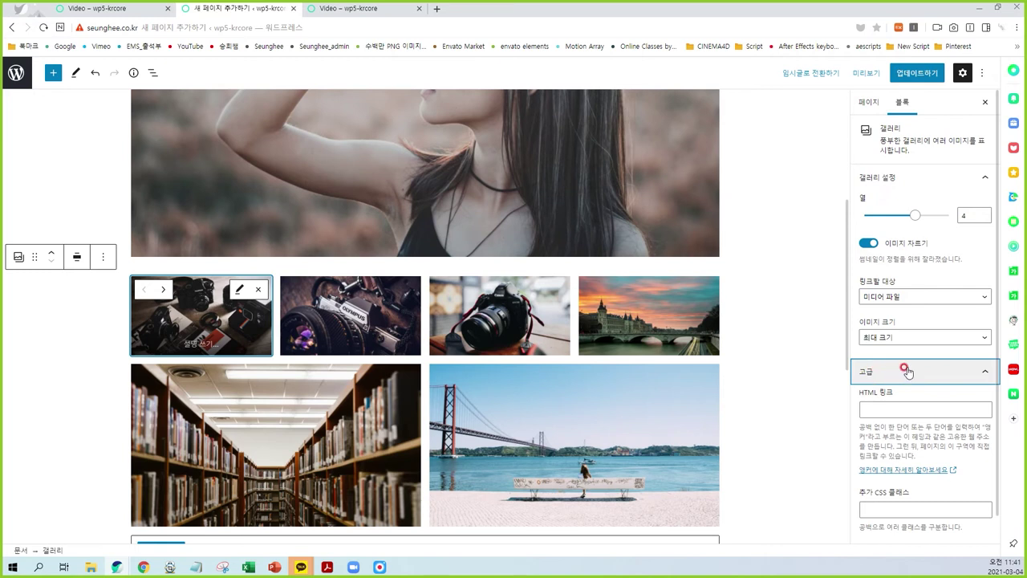
{"action": "scroll", "coordinate": [900, 369], "scroll_direction": "down", "scroll_amount": 1}
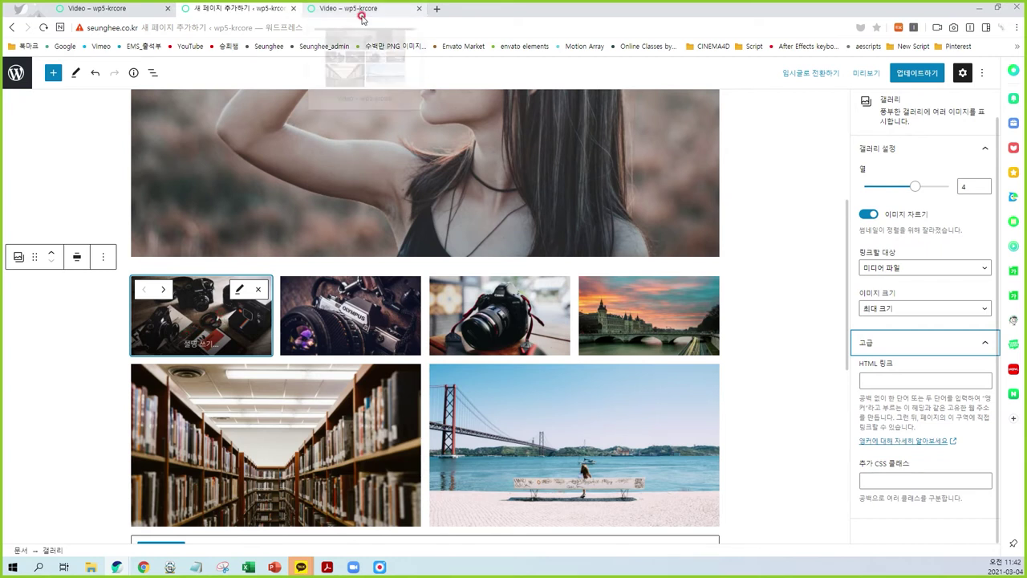
Open the details of the camera photo 07.png in the site's media library and copy its file URL.
{"action": "left_click", "coordinate": [104, 9]}
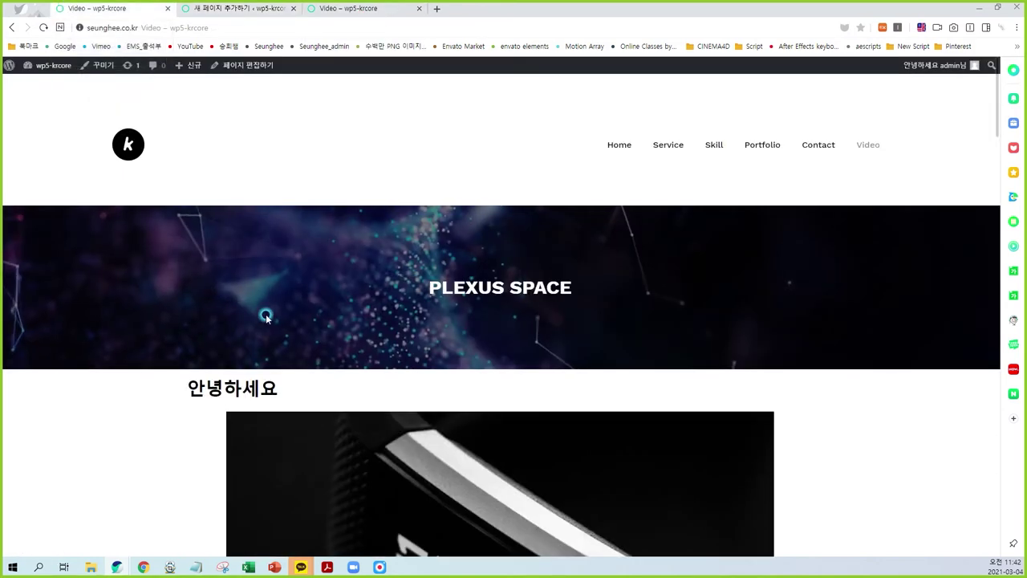
{"action": "left_click", "coordinate": [47, 66]}
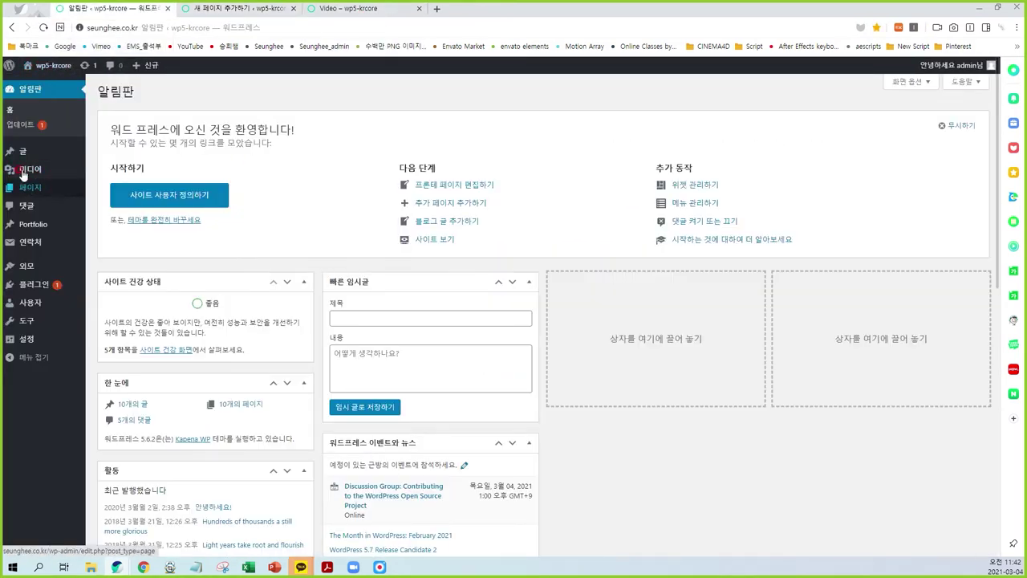
{"action": "left_click", "coordinate": [24, 168]}
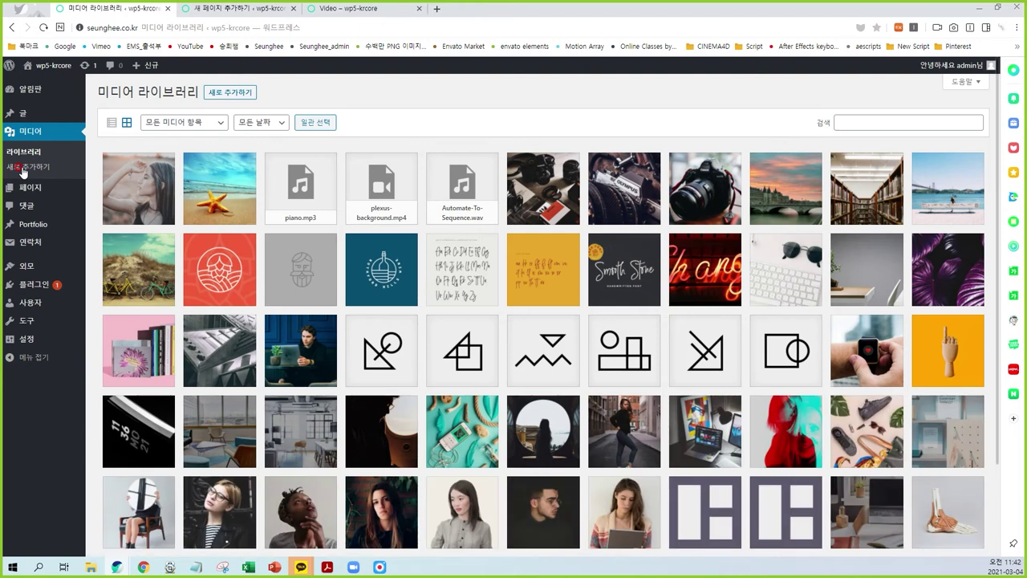
{"action": "left_click", "coordinate": [546, 196]}
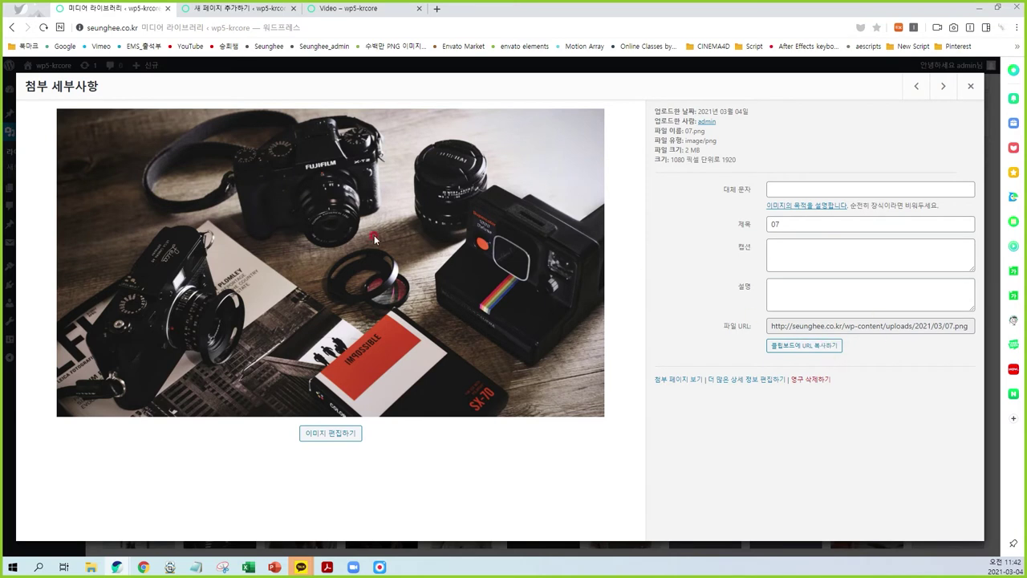
{"action": "left_click", "coordinate": [792, 347]}
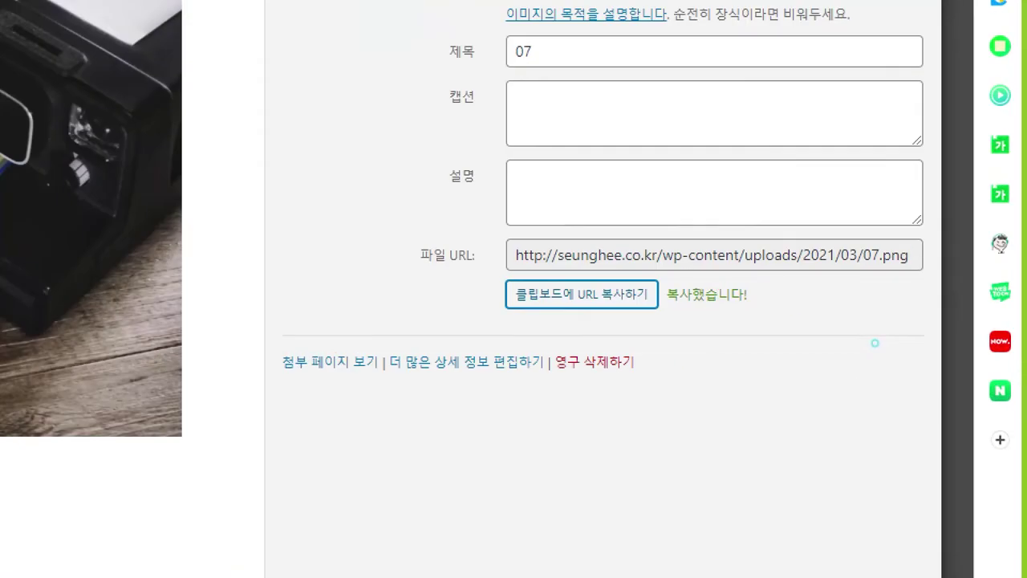
{"action": "left_click_drag", "start_coordinate": [521, 323], "coordinate": [624, 322]}
{"action": "mouse_move", "coordinate": [453, 278]}
{"action": "left_mouse_down"}
{"action": "mouse_move", "coordinate": [923, 273]}
{"action": "mouse_move", "coordinate": [425, 229]}
{"action": "mouse_move", "coordinate": [433, 276]}
{"action": "left_mouse_up"}
{"action": "left_click_drag", "start_coordinate": [304, 327], "coordinate": [90, 218]}
{"action": "left_click_drag", "start_coordinate": [160, 218], "coordinate": [118, 302]}
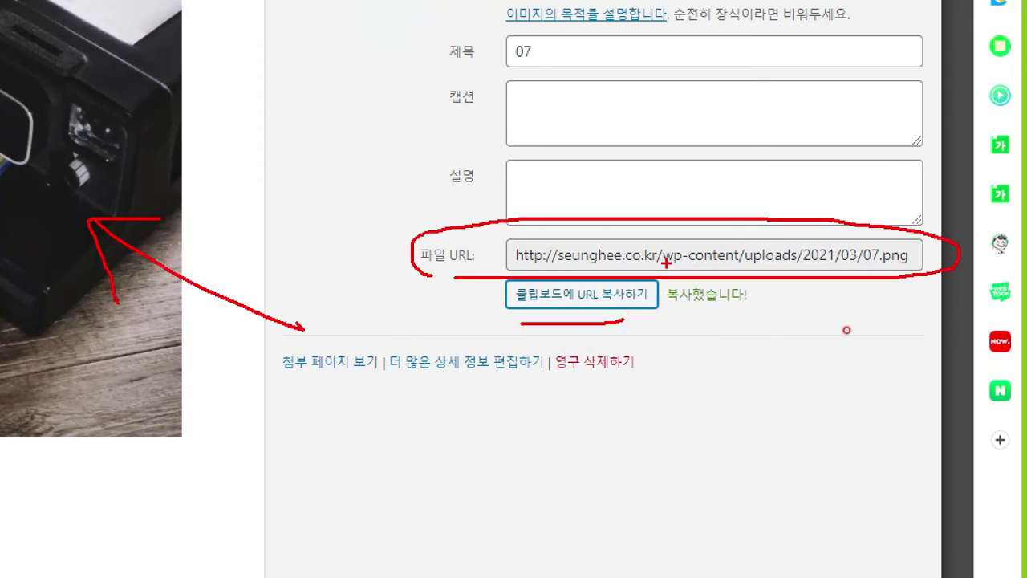
{"action": "key", "text": "Escape"}
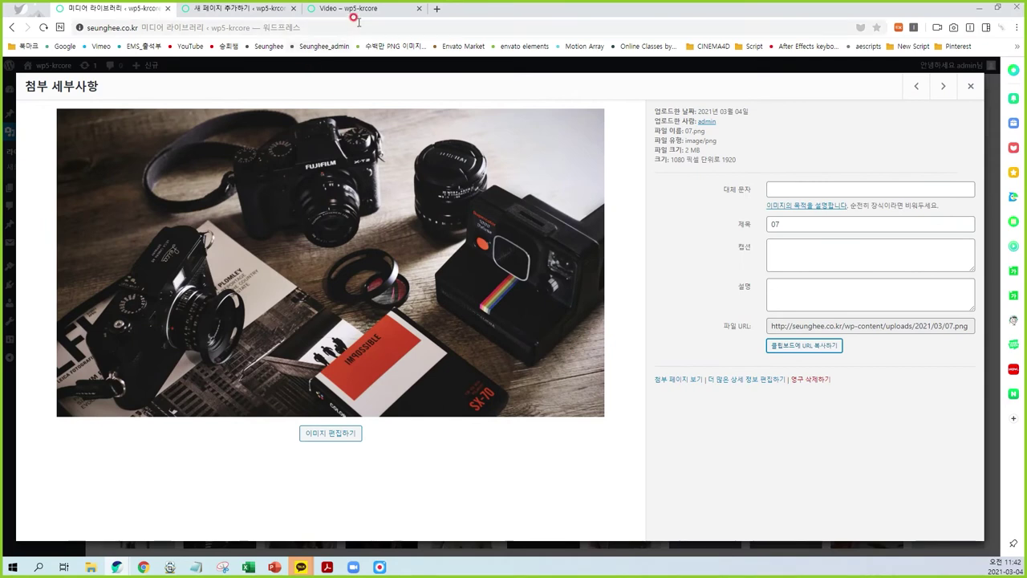
Enter the copied URL of 07.png as the gallery's HTML link (HTML 링크) and update the page.
{"action": "left_click", "coordinate": [265, 12]}
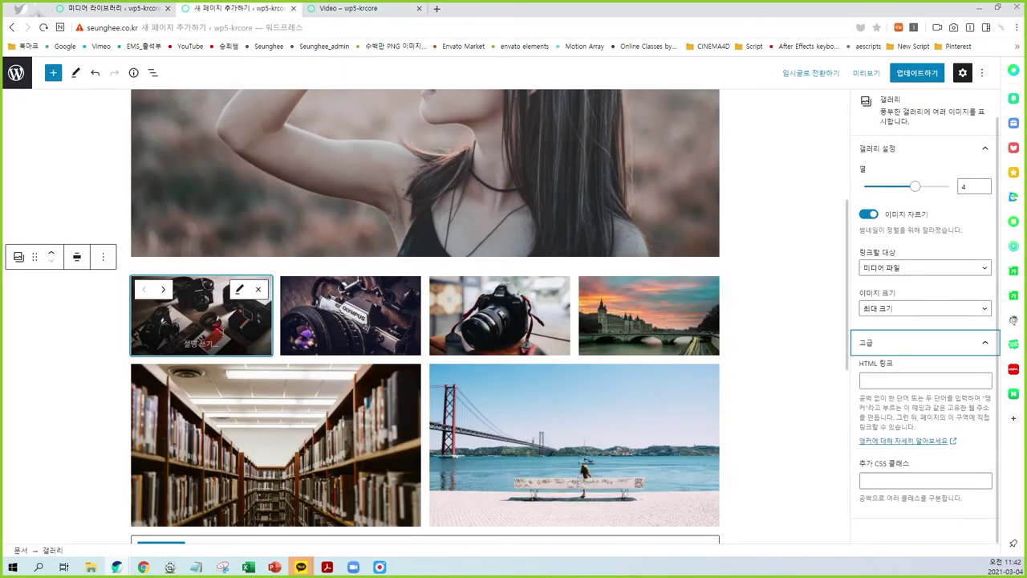
{"action": "left_click", "coordinate": [880, 380]}
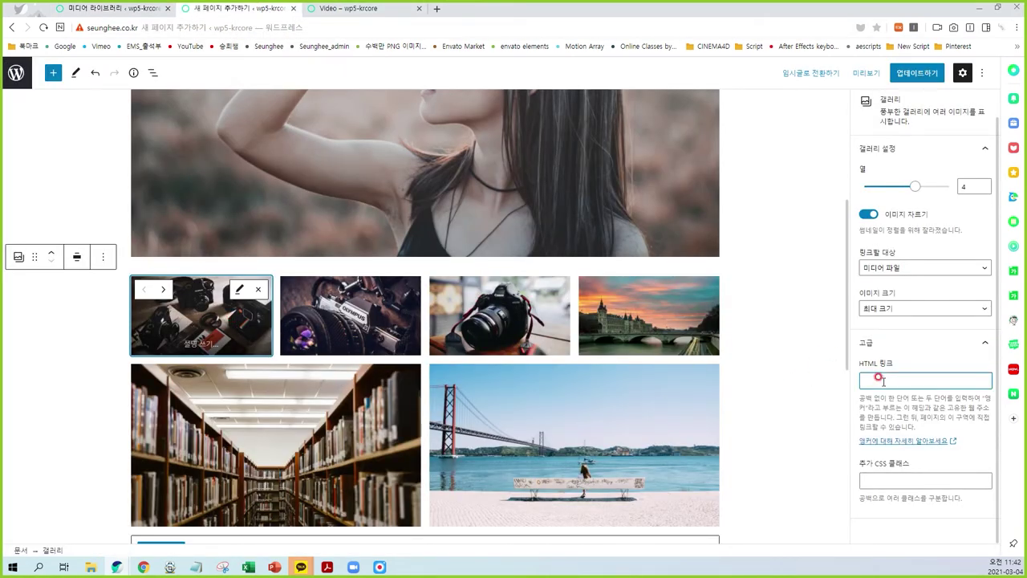
{"action": "type", "text": "https://seunghee.co.kr/wp-content/uploads/2021/03/07.png"}
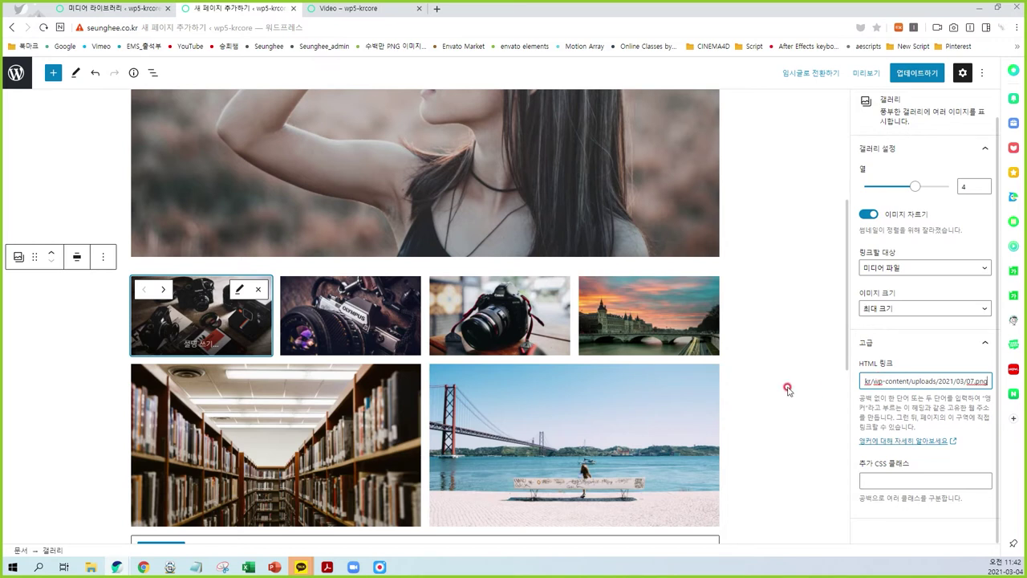
{"action": "left_click", "coordinate": [917, 73]}
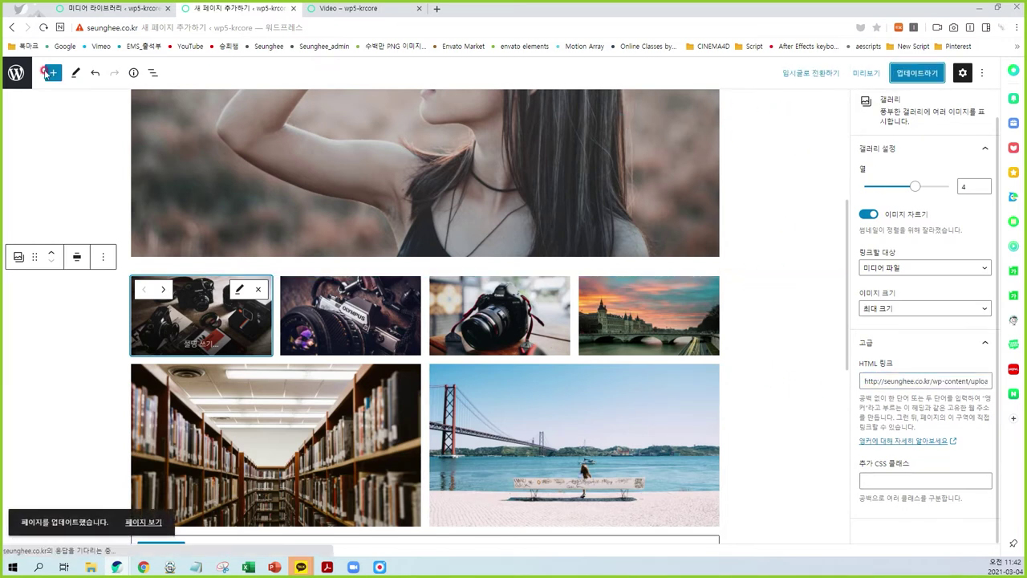
Test the link of the gallery's first camera photo on the live Video page, and return to the page.
{"action": "left_click", "coordinate": [331, 11]}
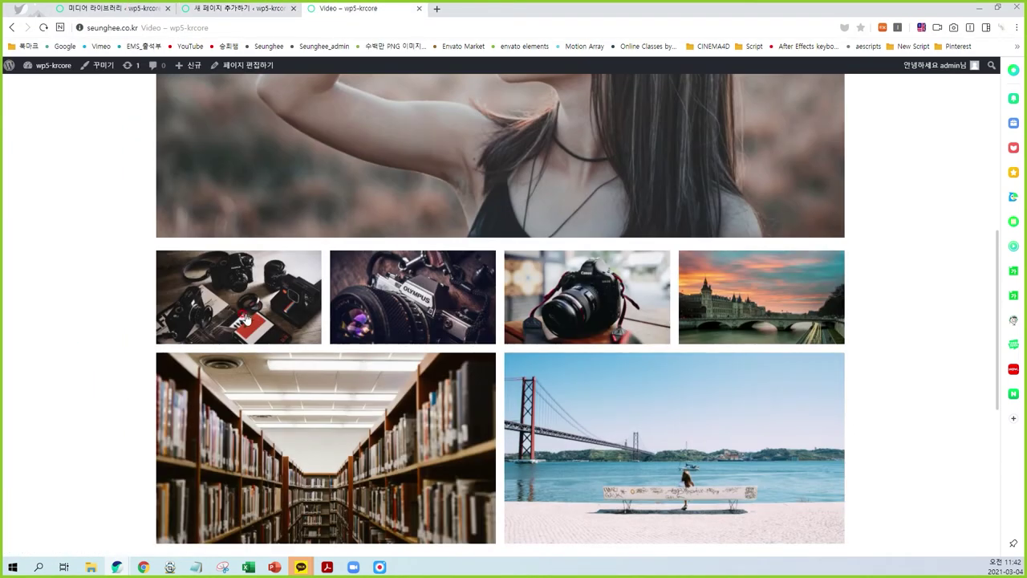
{"action": "left_click", "coordinate": [247, 320]}
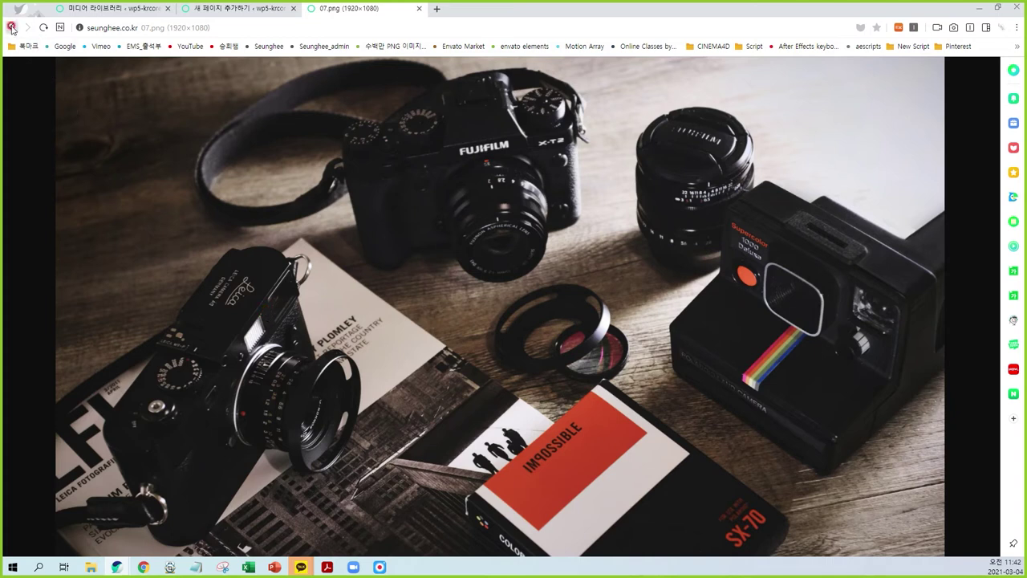
{"action": "left_click", "coordinate": [11, 28]}
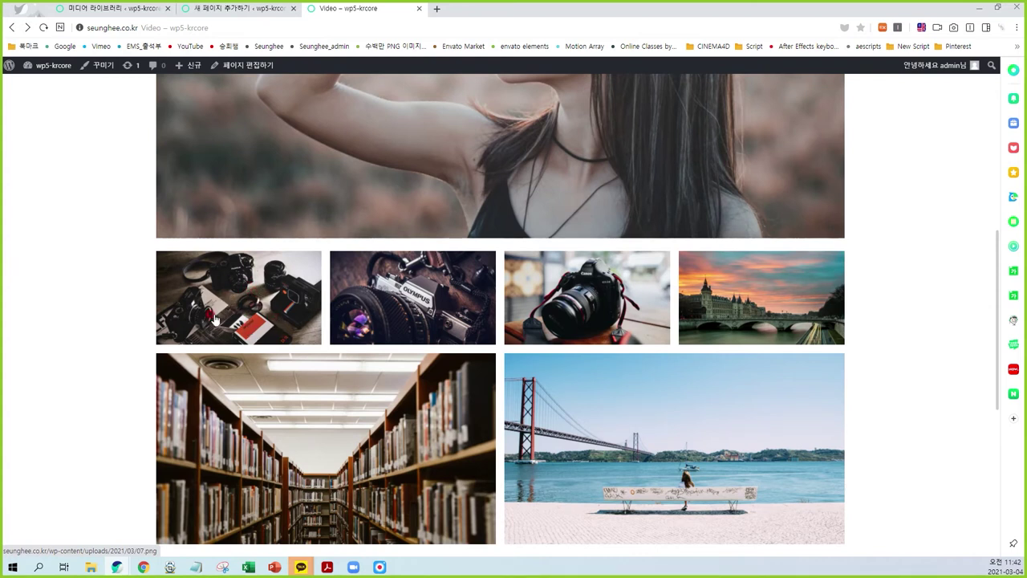
Insert an audio block (오디오) below the gallery and open the file upload dialog for it.
{"action": "left_click", "coordinate": [225, 9]}
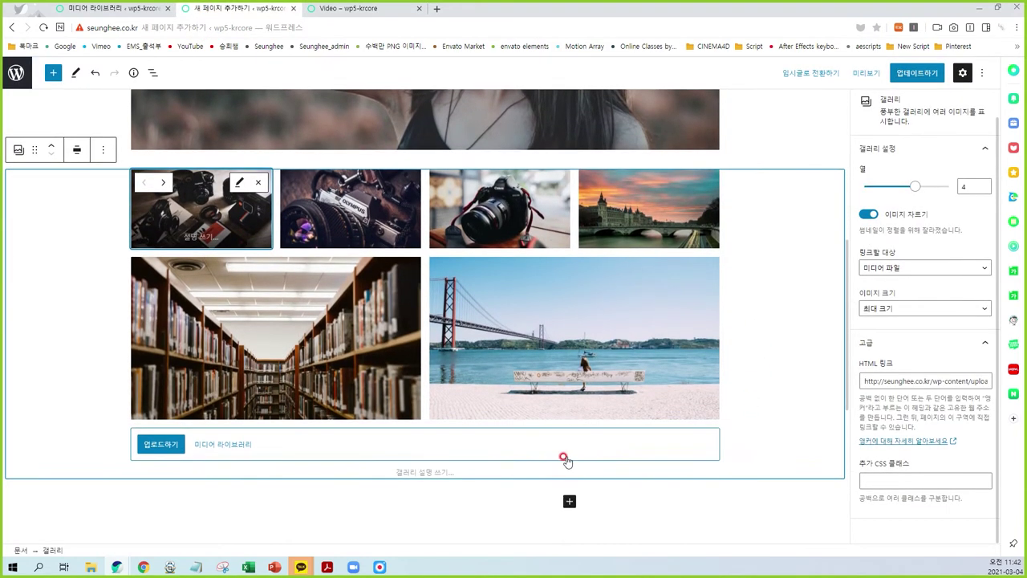
{"action": "scroll", "coordinate": [484, 382], "scroll_direction": "down", "scroll_amount": 3}
{"action": "left_click", "coordinate": [466, 340]}
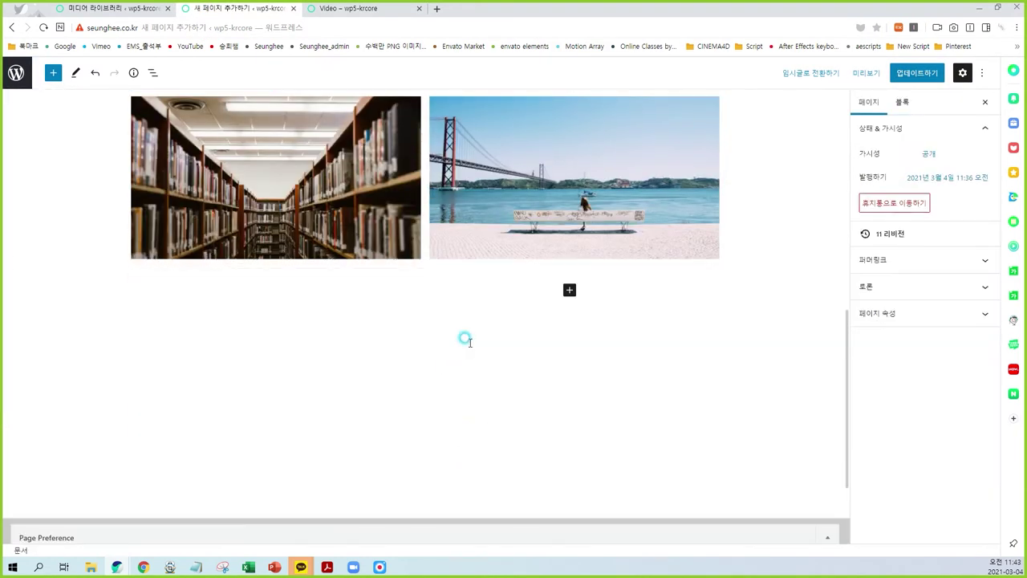
{"action": "left_click", "coordinate": [438, 290]}
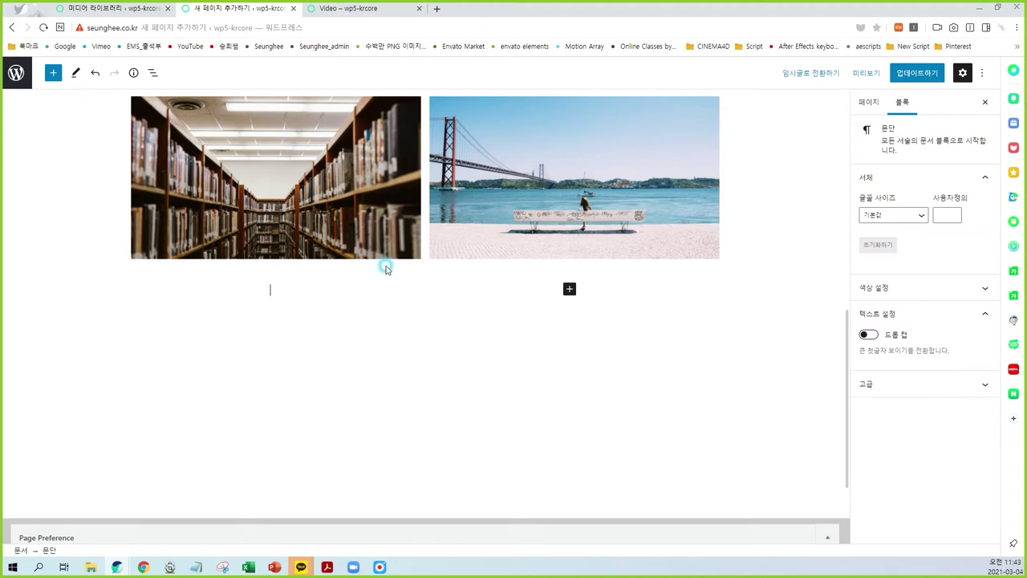
{"action": "left_click", "coordinate": [52, 73]}
{"action": "scroll", "coordinate": [126, 407], "scroll_direction": "down", "scroll_amount": 3}
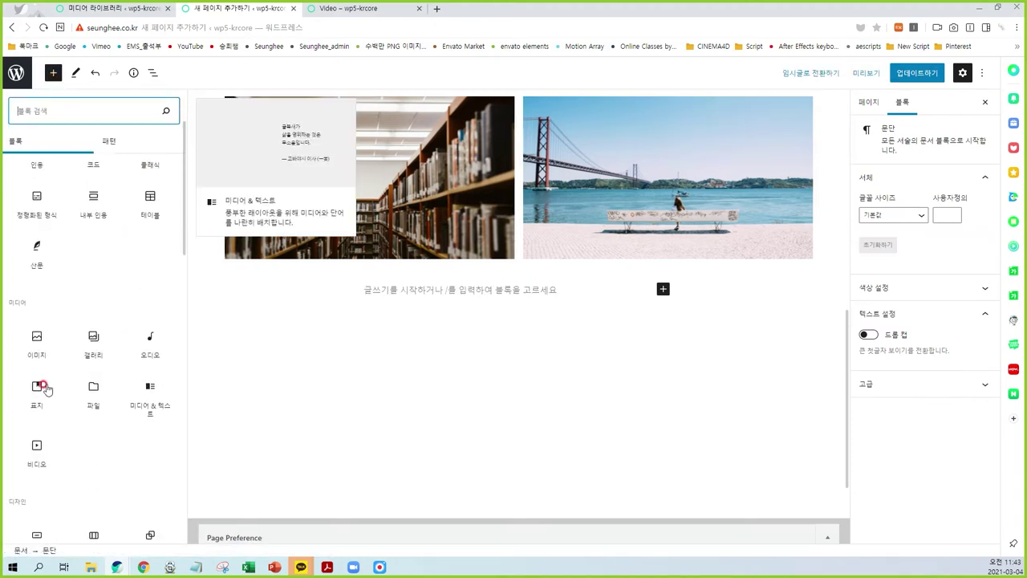
{"action": "left_click", "coordinate": [150, 341]}
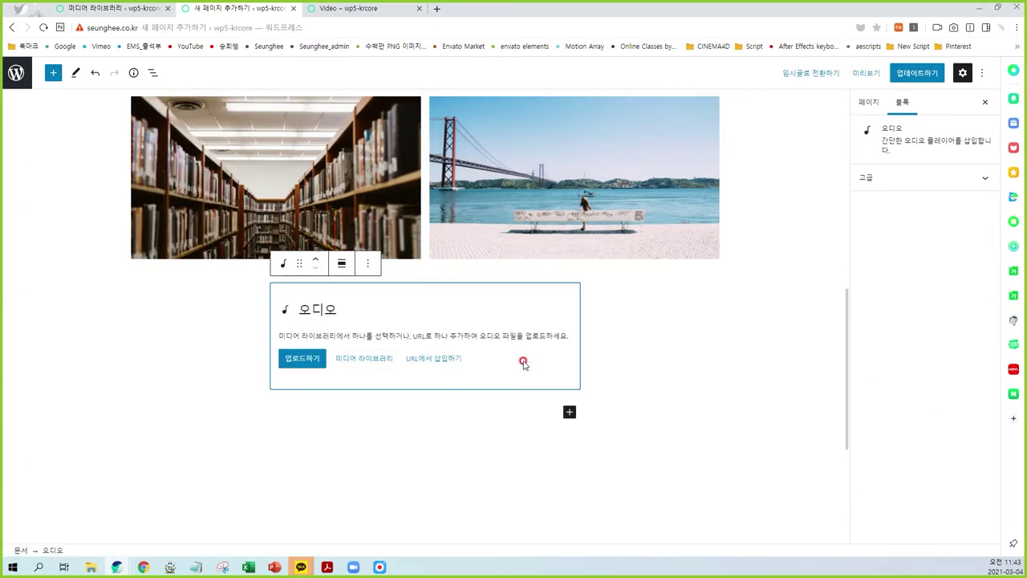
{"action": "left_click", "coordinate": [303, 363]}
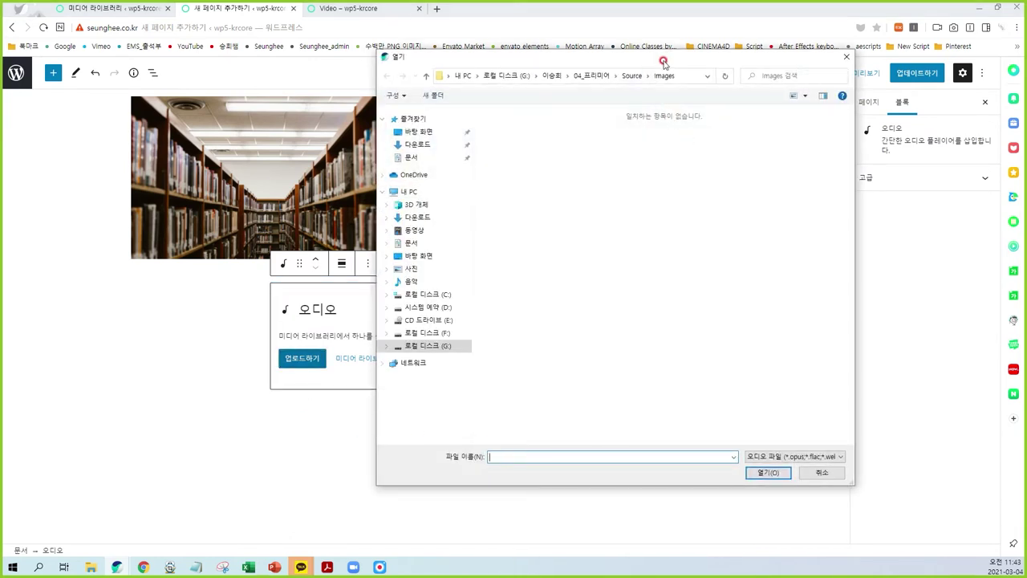
Upload piano.mp3 from the media folder into the audio block and update the page.
{"action": "key", "text": "Escape"}
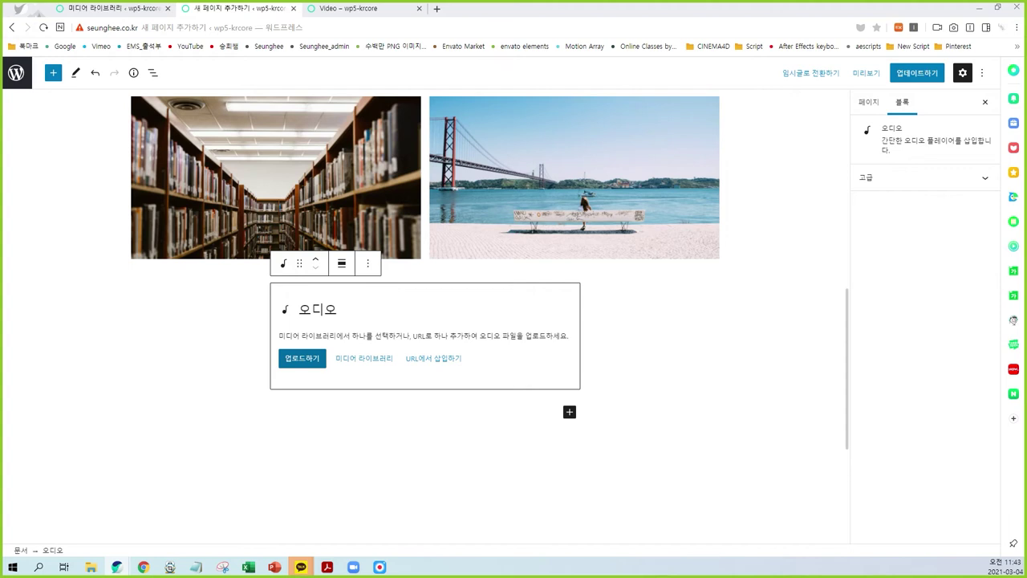
{"action": "left_click", "coordinate": [302, 358]}
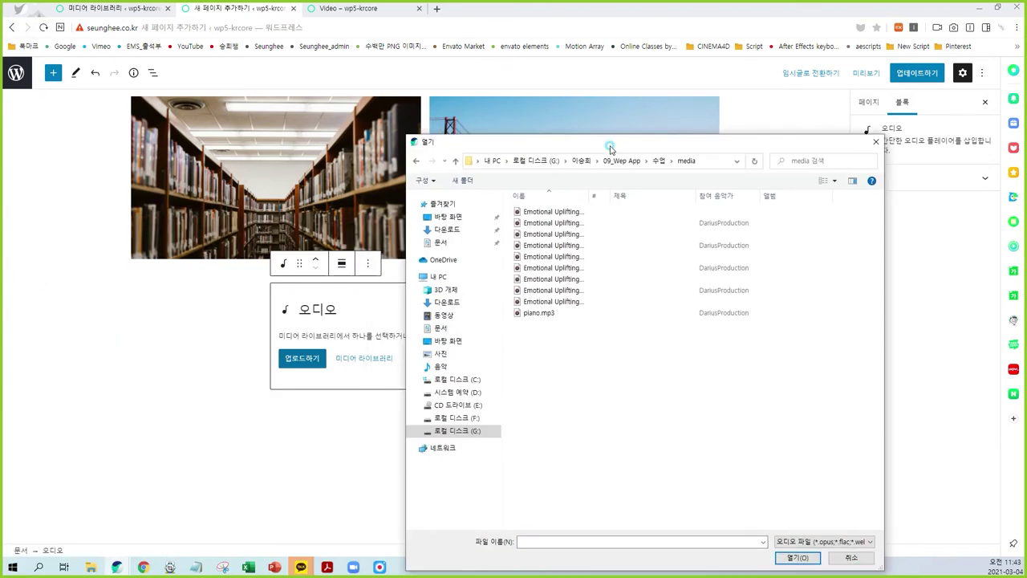
{"action": "left_click_drag", "start_coordinate": [587, 199], "coordinate": [649, 199]}
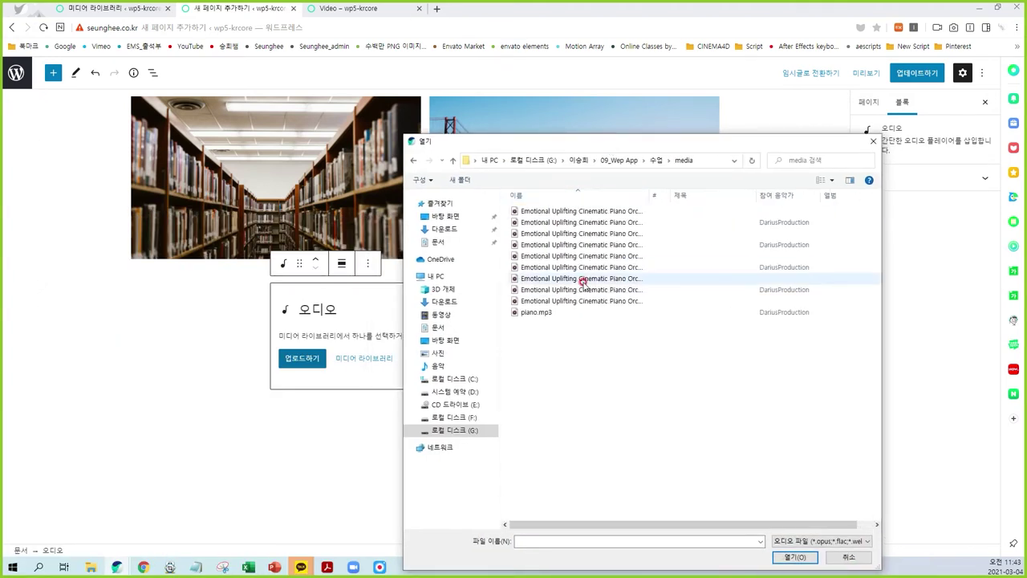
{"action": "left_click", "coordinate": [538, 312]}
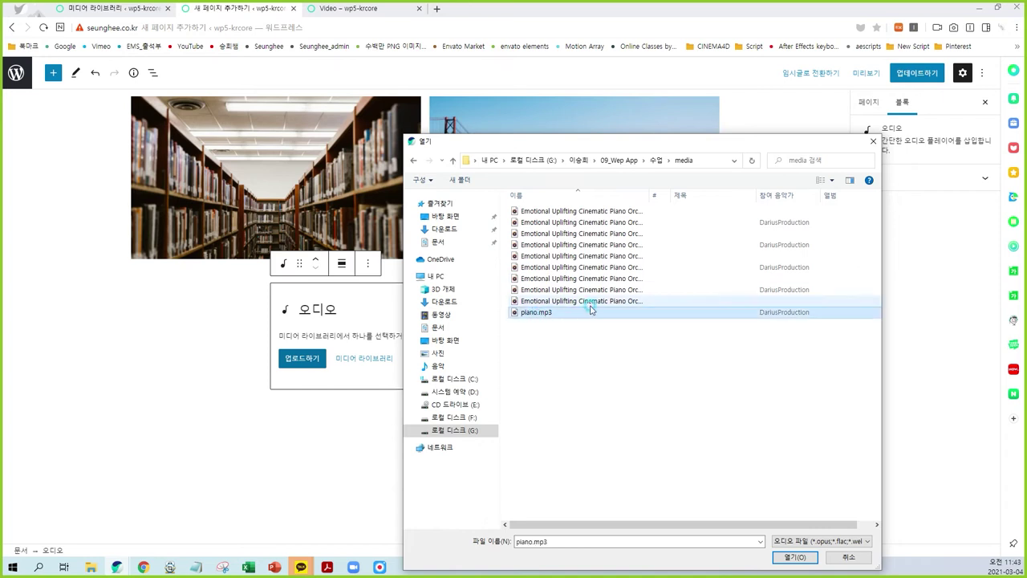
{"action": "double_click", "coordinate": [536, 313]}
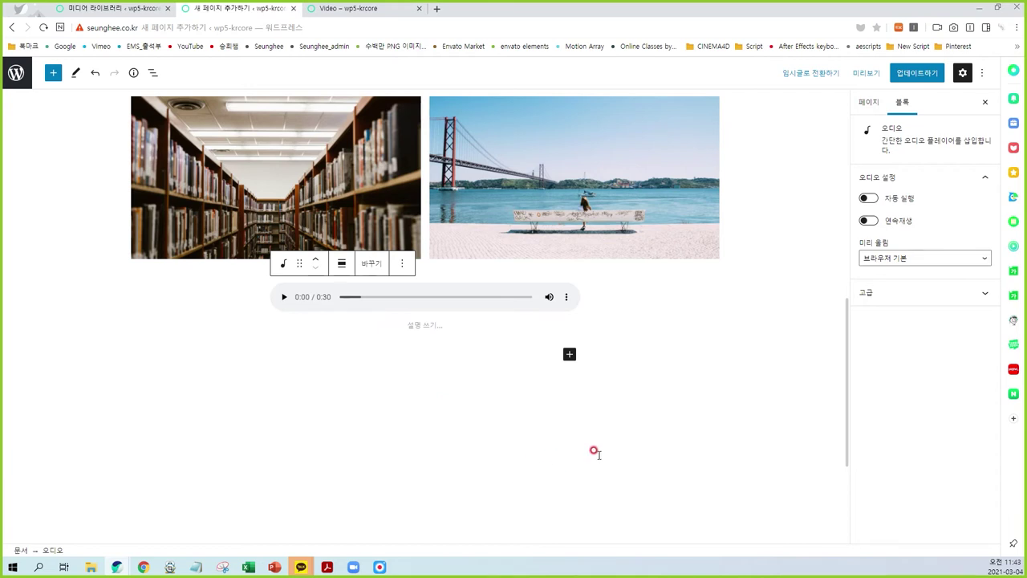
{"action": "left_click", "coordinate": [917, 73]}
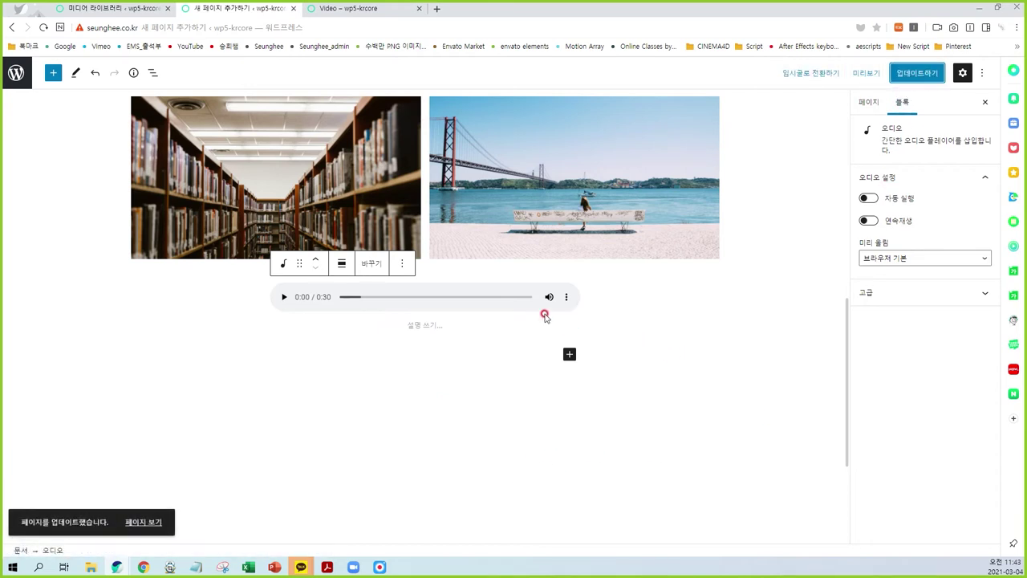
Test playback of the audio player on the live Video page, and return to the page editor.
{"action": "left_click", "coordinate": [345, 8]}
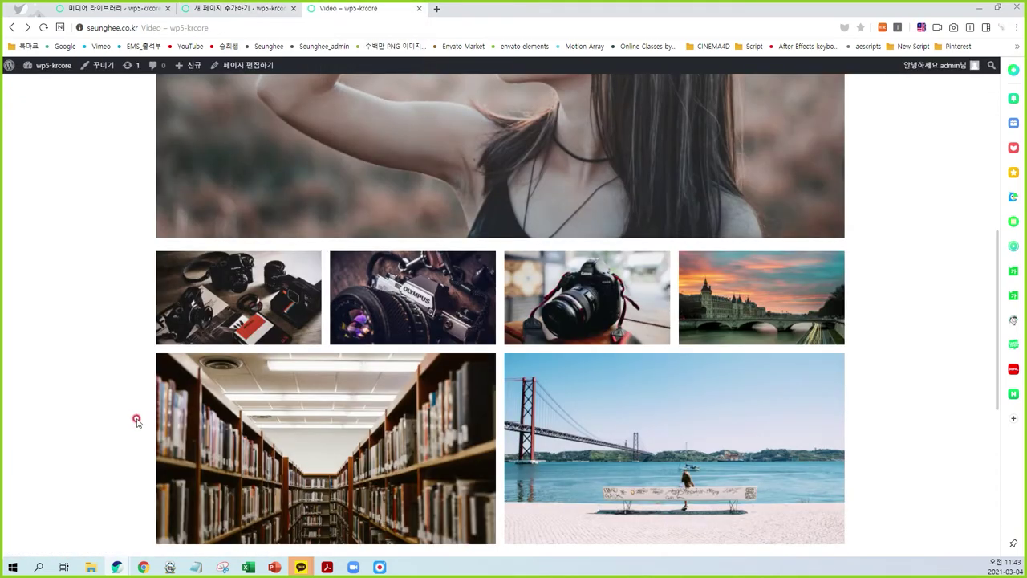
{"action": "scroll", "coordinate": [104, 461], "scroll_direction": "down", "scroll_amount": 5}
{"action": "scroll", "coordinate": [126, 328], "scroll_direction": "up", "scroll_amount": 3}
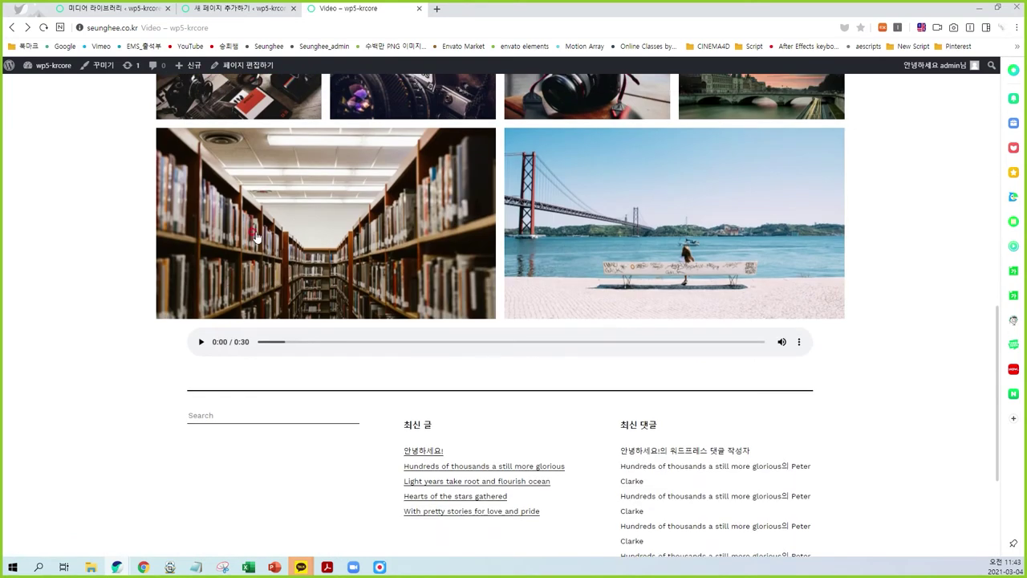
{"action": "left_click", "coordinate": [202, 343]}
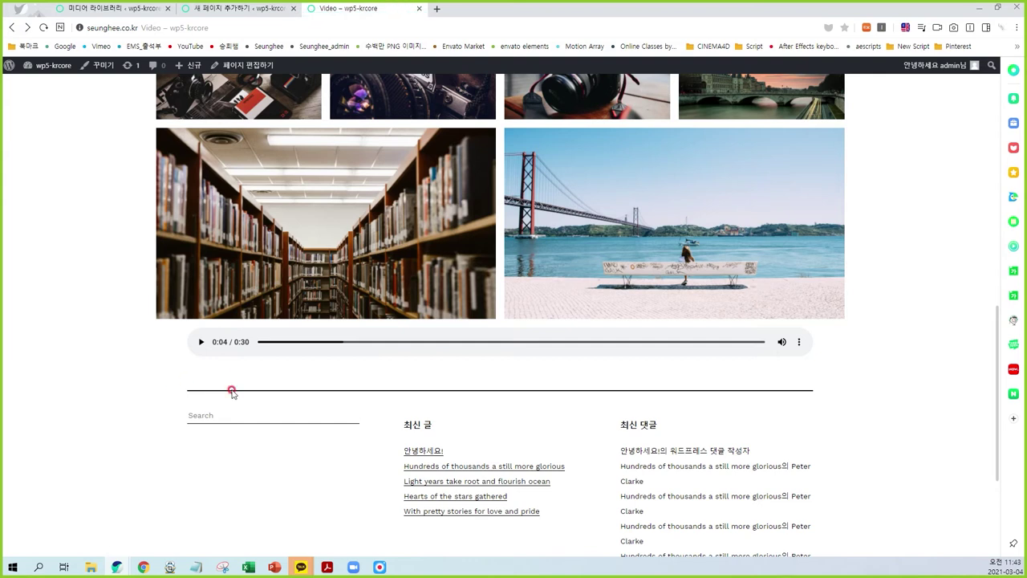
{"action": "left_click", "coordinate": [231, 8]}
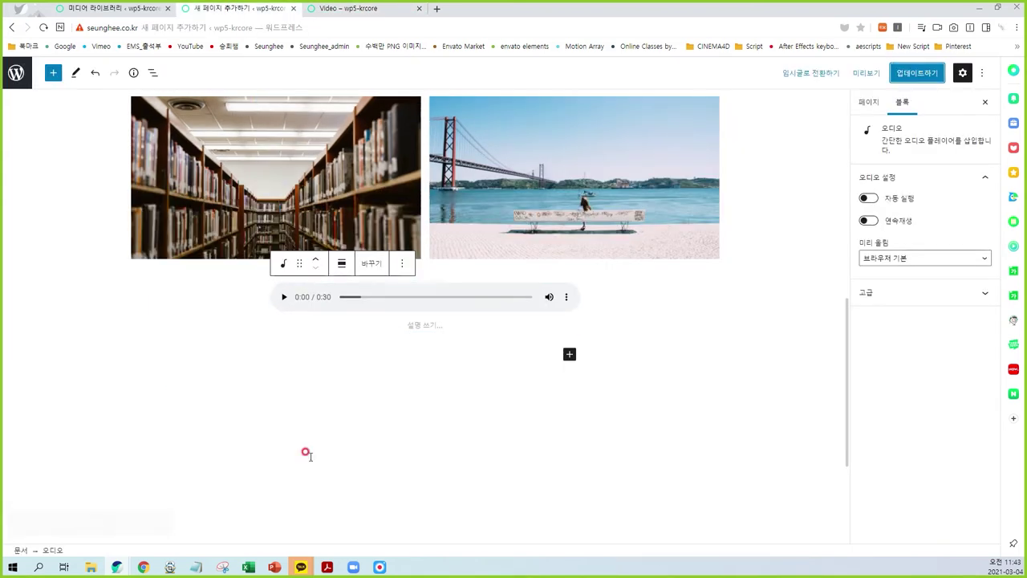
{"action": "left_click", "coordinate": [429, 336]}
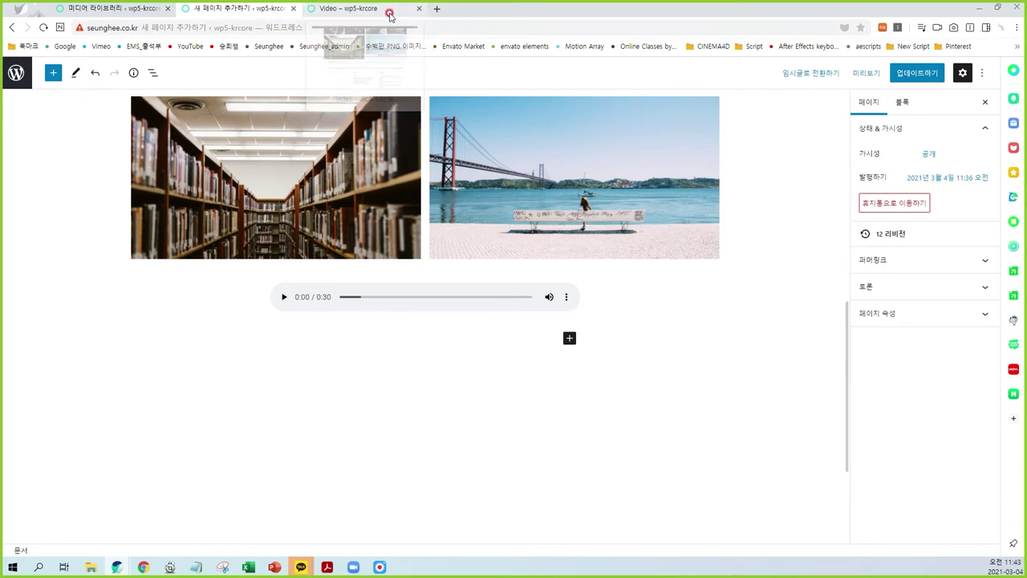
Open the introduction video of the bookmarked YouTube channel in a new browser tab, pause it and copy its URL.
{"action": "left_click", "coordinate": [436, 8]}
{"action": "left_click", "coordinate": [227, 48]}
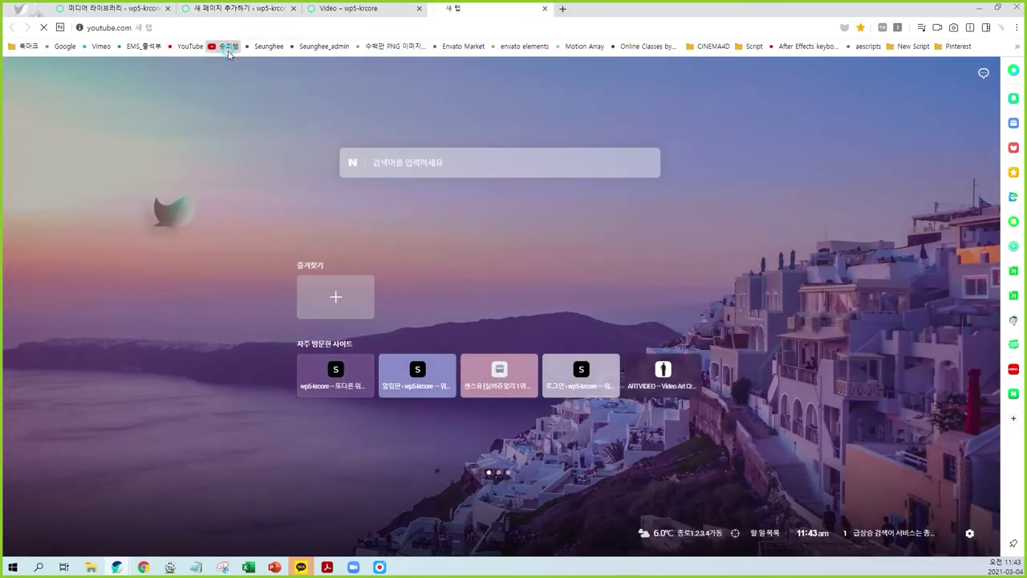
{"action": "left_click", "coordinate": [353, 385]}
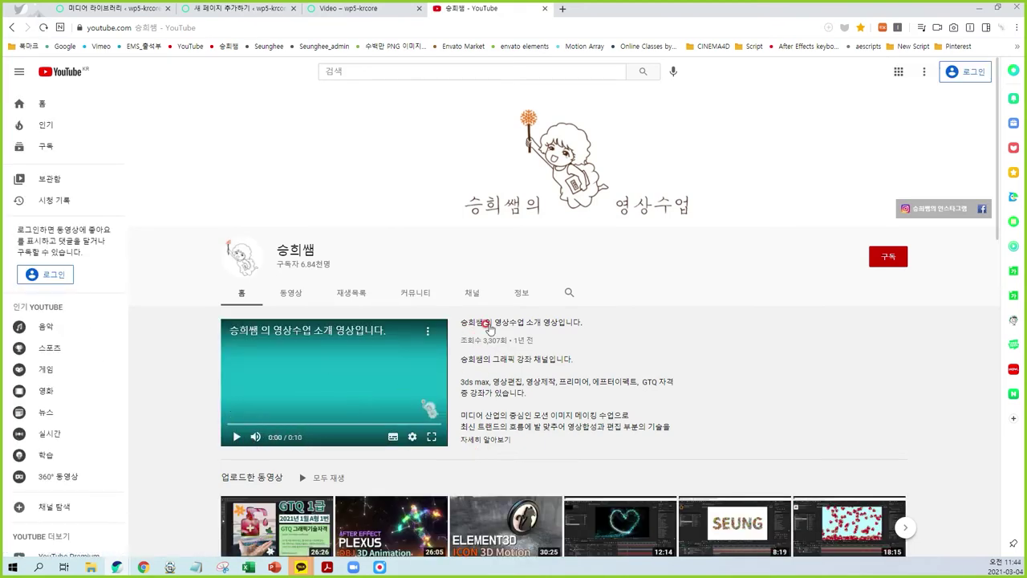
{"action": "left_click", "coordinate": [486, 322]}
{"action": "left_click", "coordinate": [292, 374]}
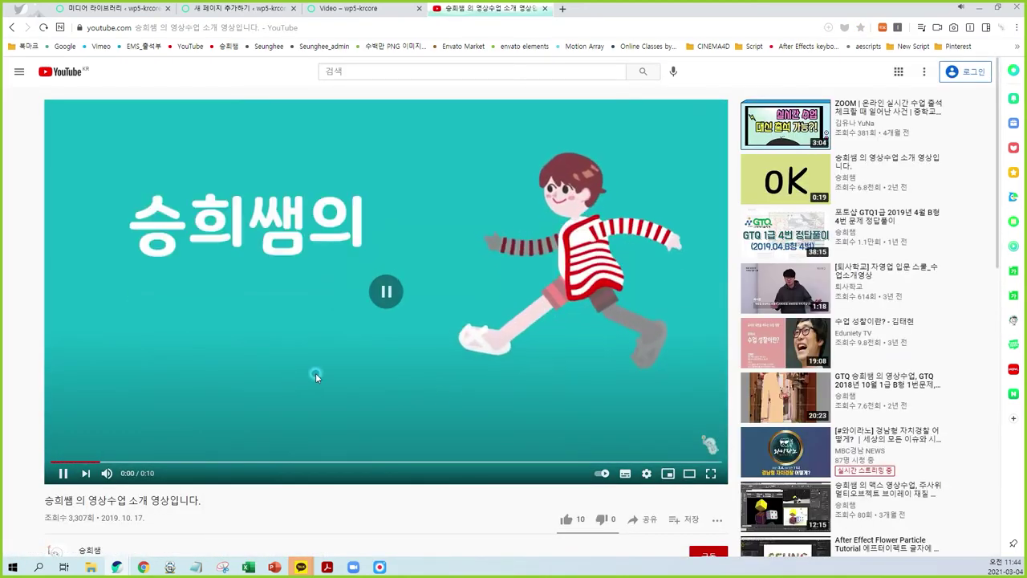
{"action": "left_click", "coordinate": [263, 27]}
{"action": "key", "text": "ctrl+c"}
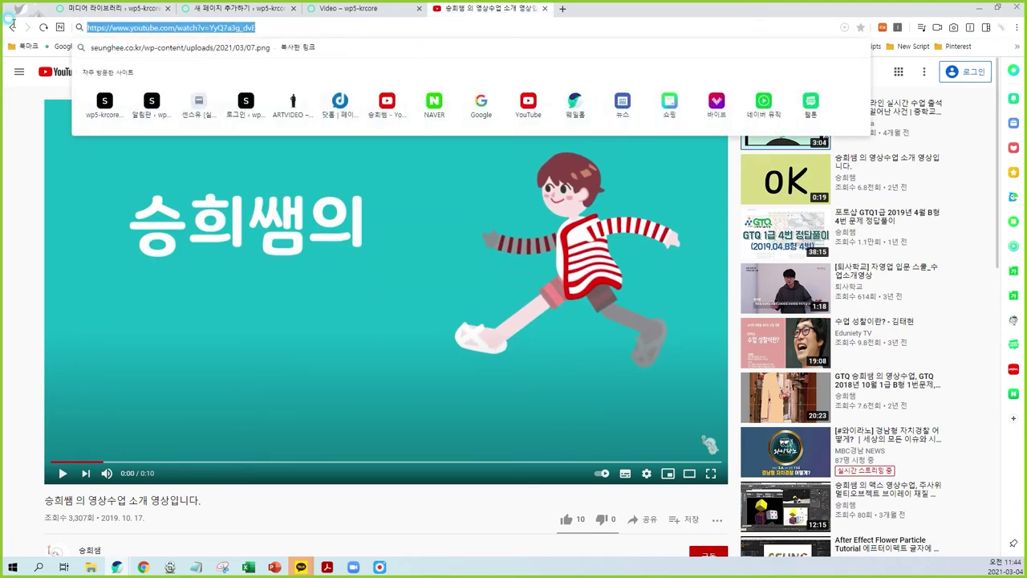
{"action": "left_click", "coordinate": [271, 29]}
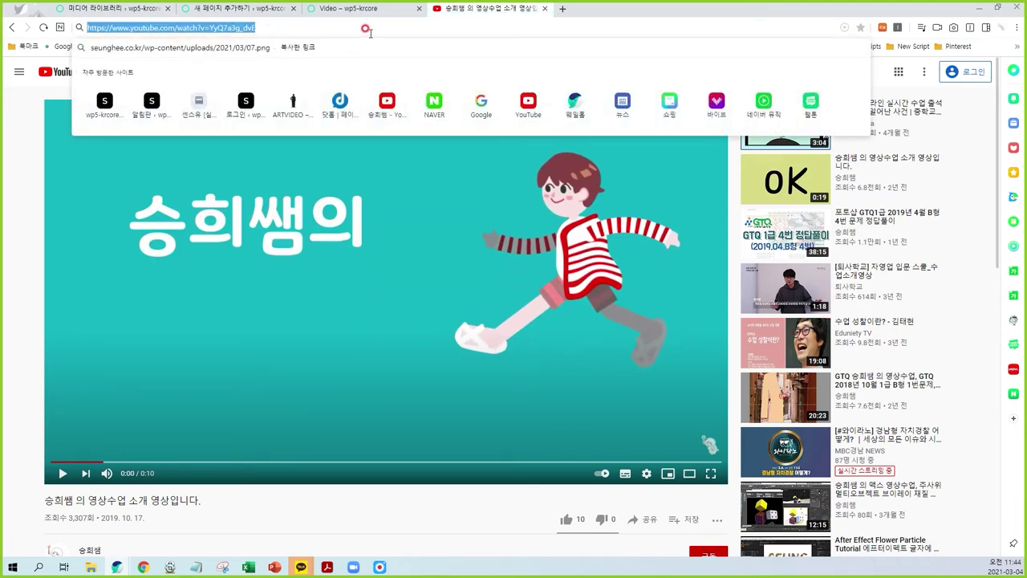
Insert a video block (비디오) below the audio player in the WordPress page and embed the copied YouTube URL.
{"action": "left_click", "coordinate": [257, 8]}
{"action": "left_click", "coordinate": [473, 333]}
{"action": "left_click", "coordinate": [237, 382]}
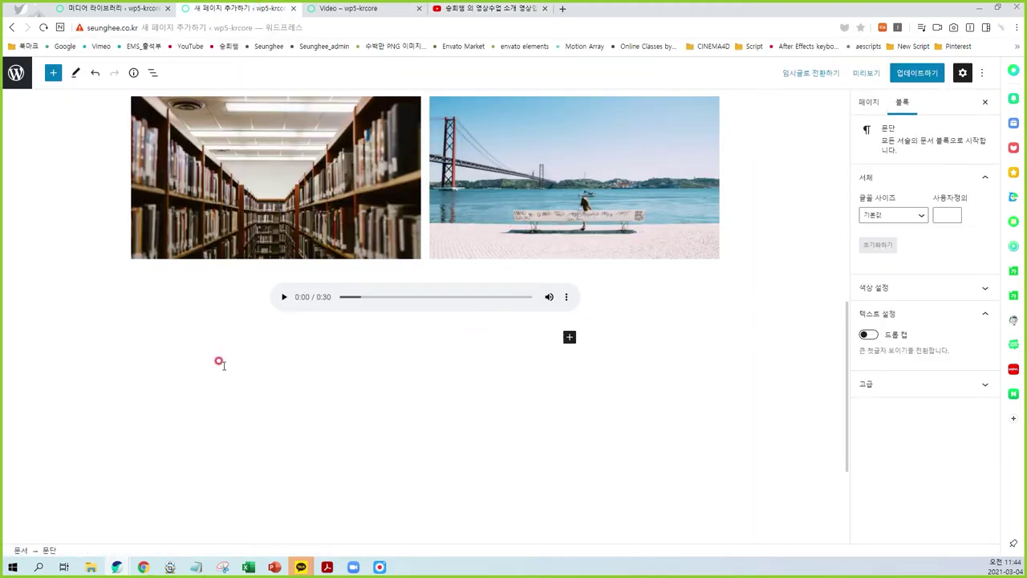
{"action": "left_click", "coordinate": [53, 73]}
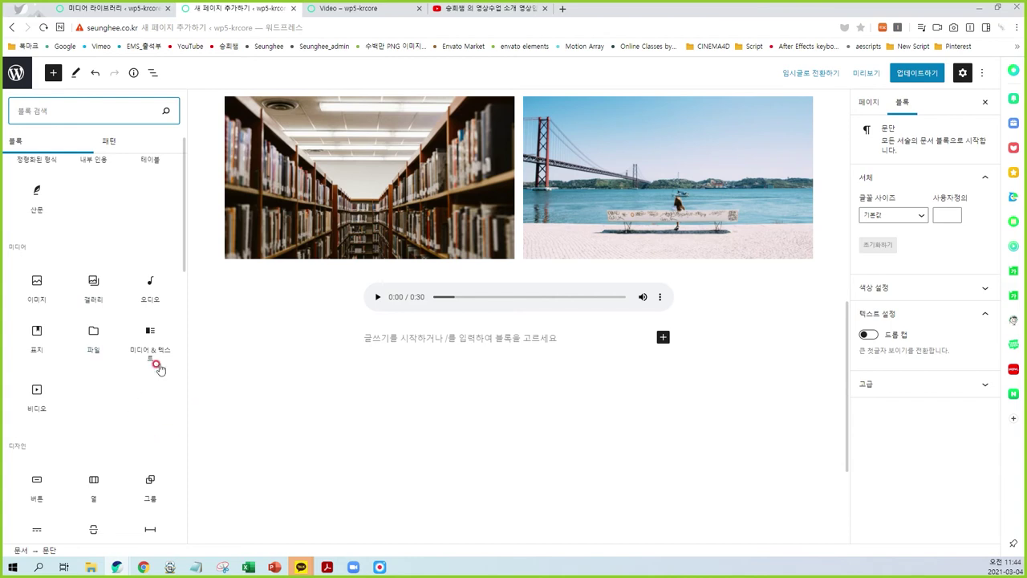
{"action": "left_click", "coordinate": [39, 401]}
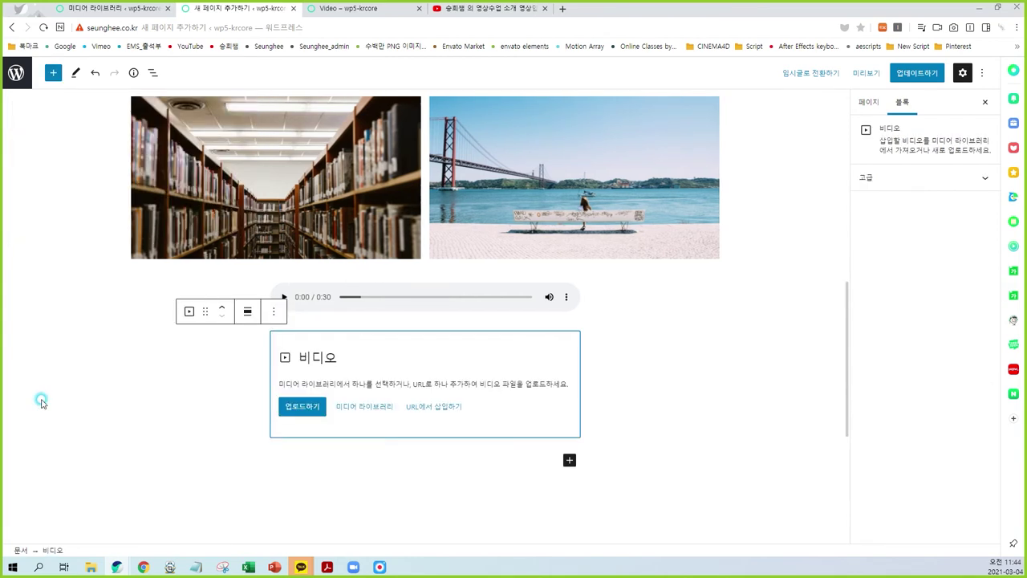
{"action": "left_click", "coordinate": [446, 407]}
{"action": "left_click", "coordinate": [401, 440]}
{"action": "key", "text": "ctrl+v"}
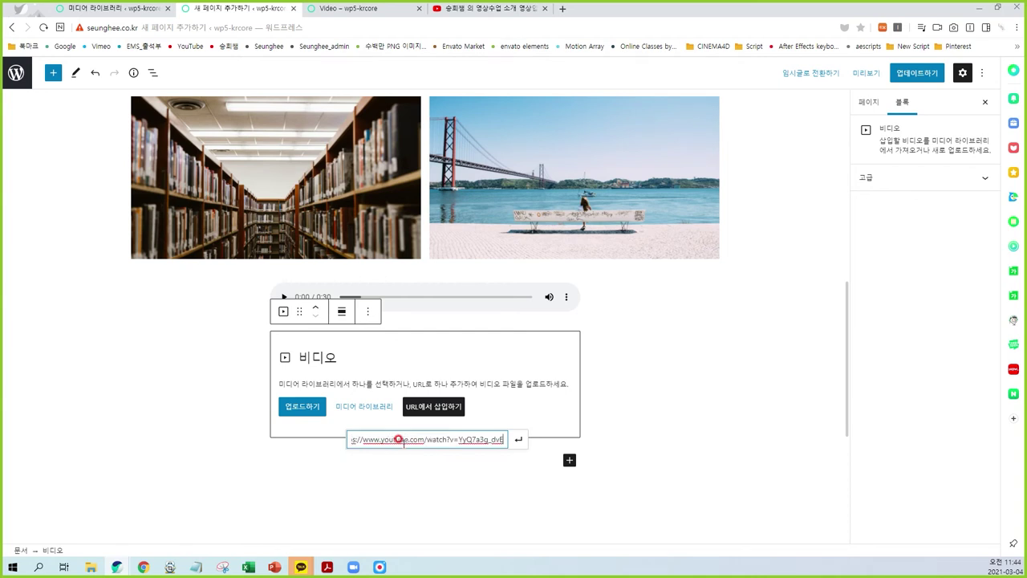
{"action": "left_click", "coordinate": [522, 441]}
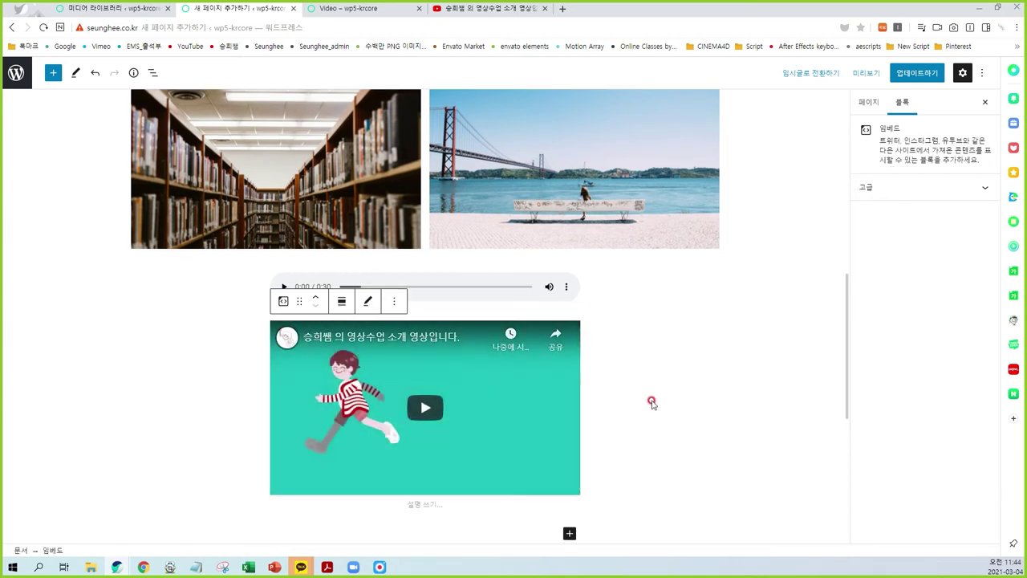
Set the embedded YouTube video to wide width (넓은 폭) and update the page.
{"action": "left_click", "coordinate": [341, 301]}
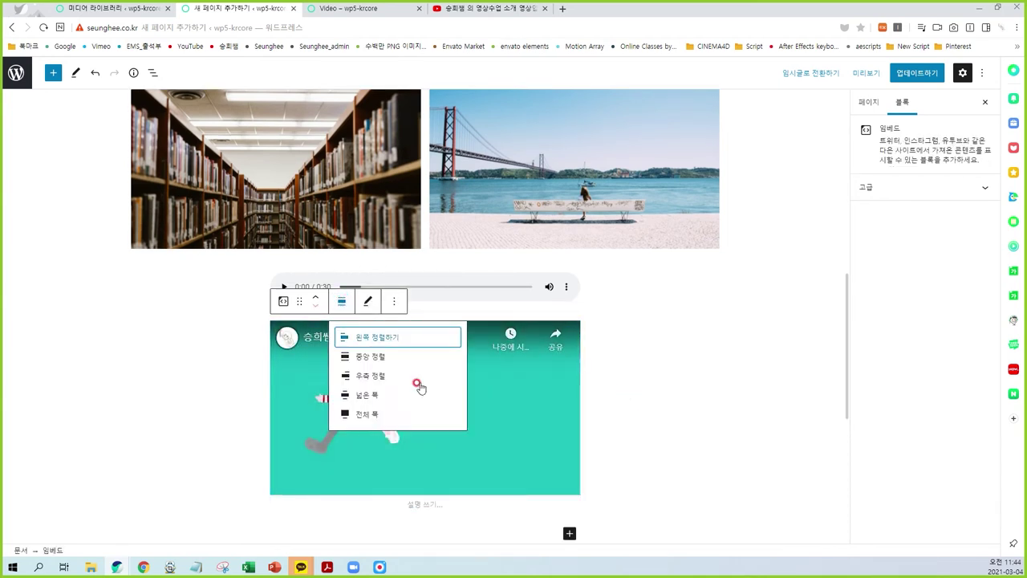
{"action": "left_click", "coordinate": [394, 398]}
{"action": "left_click", "coordinate": [770, 208]}
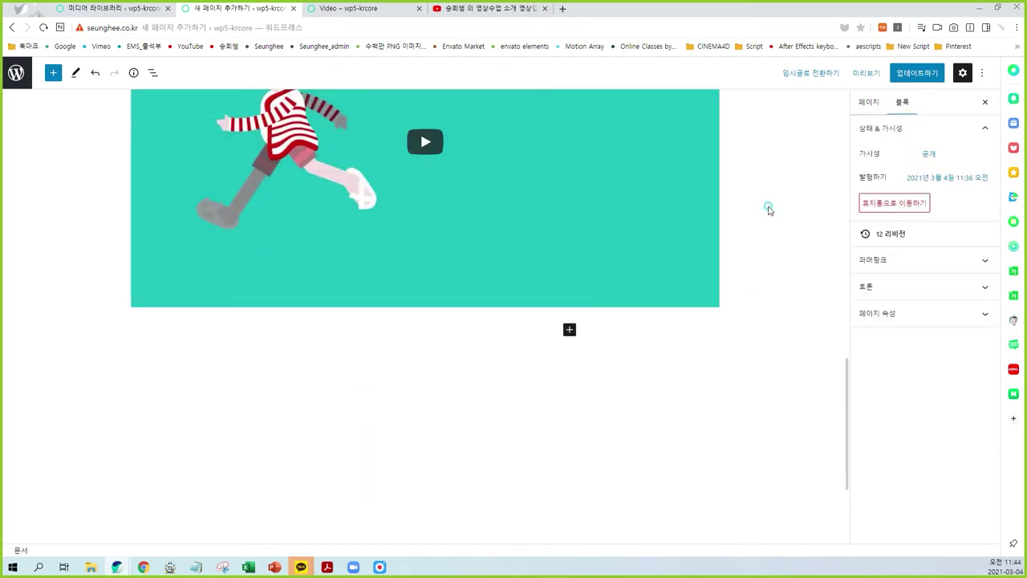
{"action": "scroll", "coordinate": [770, 227], "scroll_direction": "up", "scroll_amount": 3}
{"action": "left_click", "coordinate": [905, 73]}
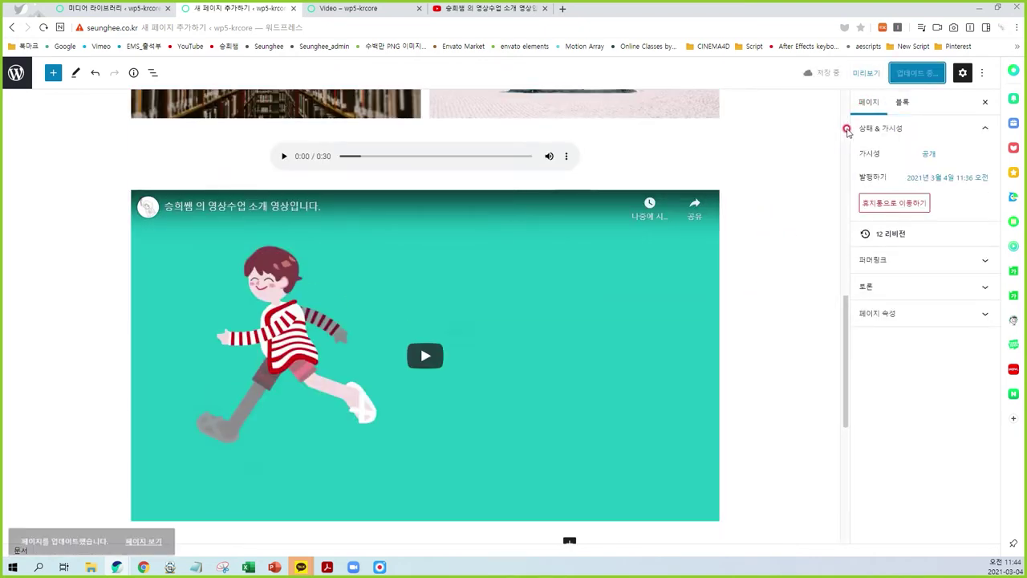
Reload the live Video page, check the embedded YouTube video below the audio player, and return to the editor.
{"action": "left_click", "coordinate": [350, 8]}
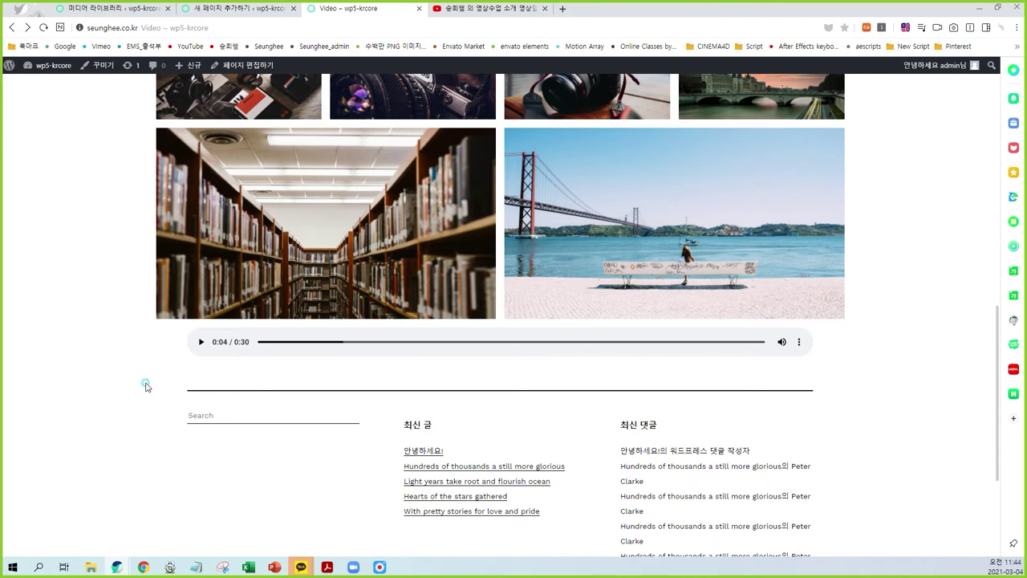
{"action": "key", "text": "F5"}
{"action": "scroll", "coordinate": [520, 370], "scroll_direction": "down", "scroll_amount": 2}
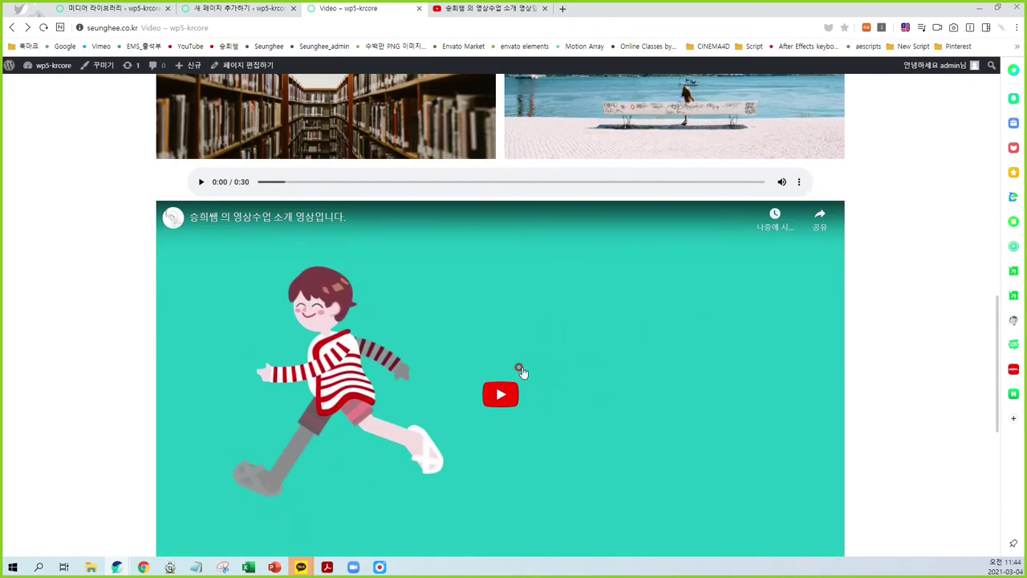
{"action": "scroll", "coordinate": [595, 395], "scroll_direction": "down", "scroll_amount": 1}
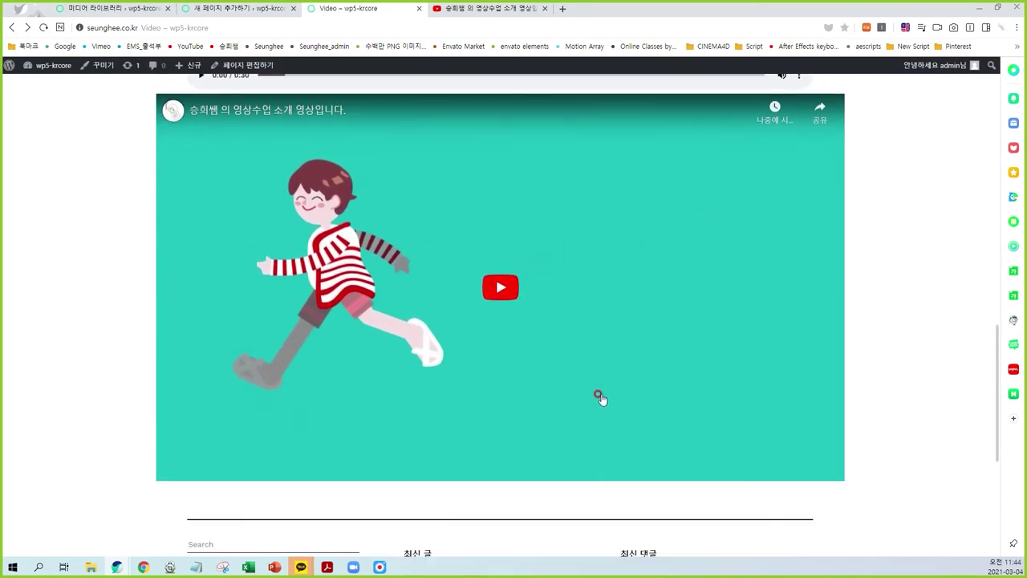
{"action": "key", "text": "ctrl+shift+Tab"}
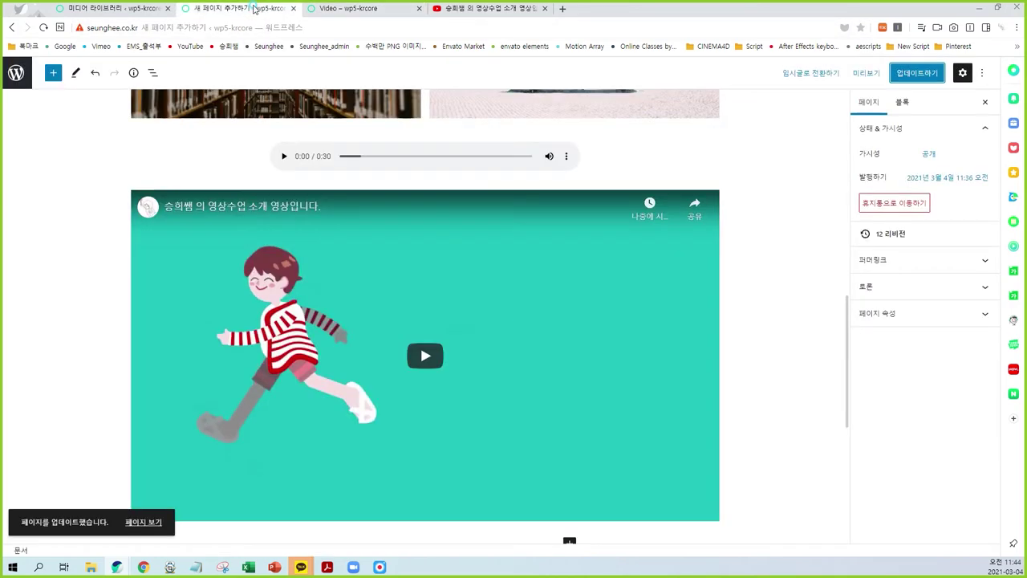
Insert a cover block (표지) below the embedded YouTube video in the page editor.
{"action": "left_click", "coordinate": [506, 333]}
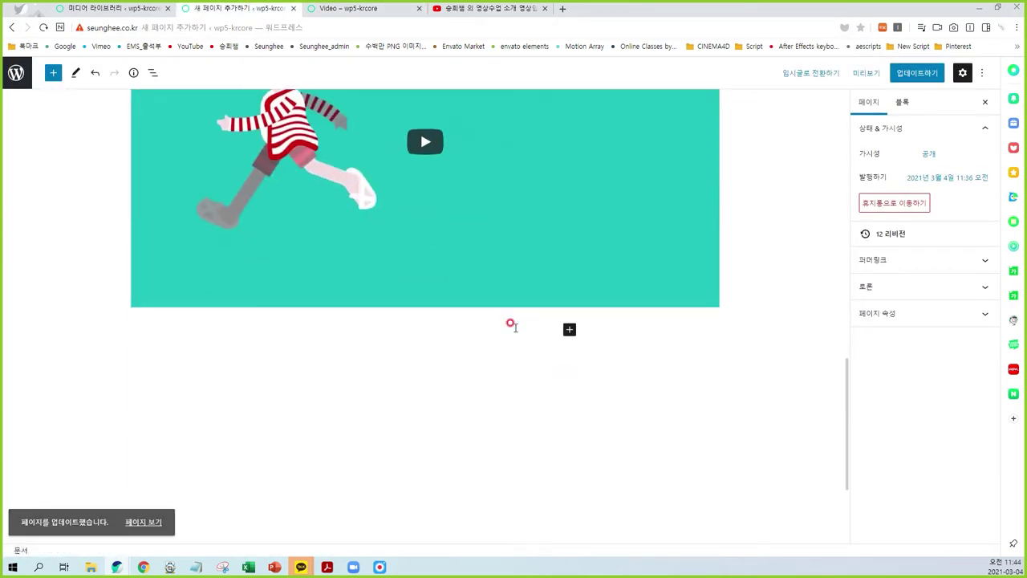
{"action": "left_click", "coordinate": [53, 73]}
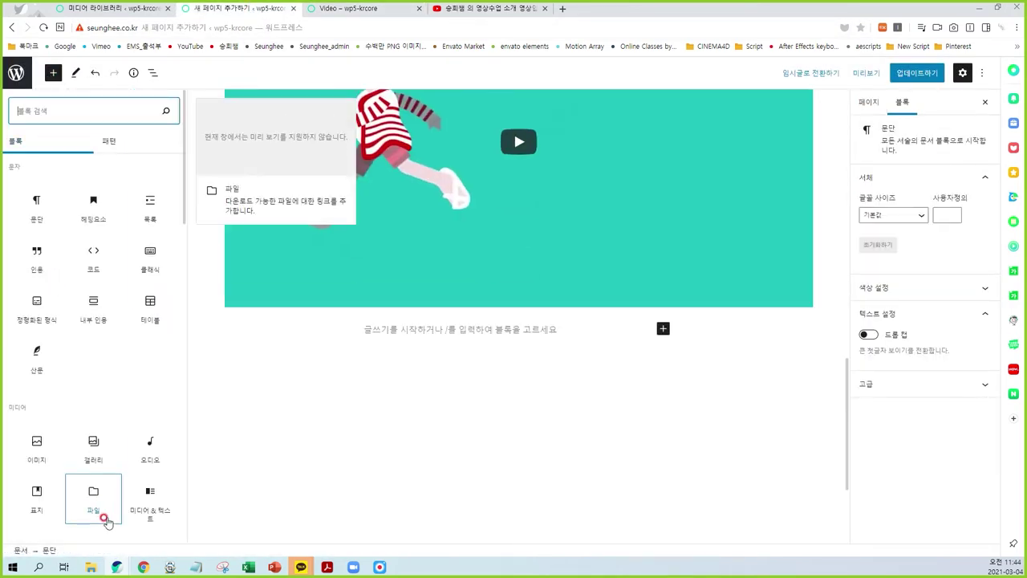
{"action": "scroll", "coordinate": [108, 505], "scroll_direction": "down", "scroll_amount": 3}
{"action": "mouse_move", "coordinate": [134, 484]}
{"action": "mouse_move", "coordinate": [33, 342]}
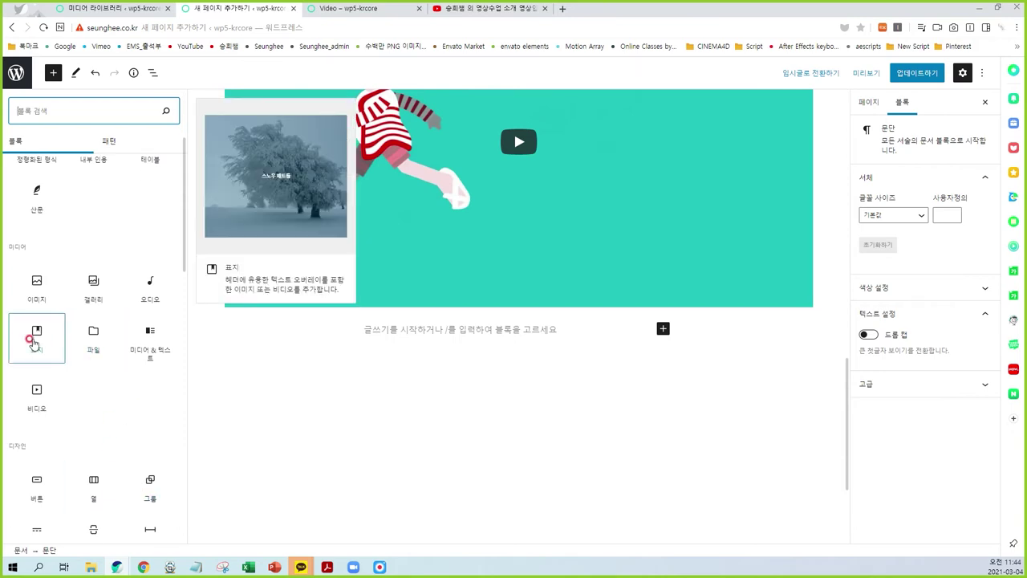
{"action": "left_click", "coordinate": [29, 350]}
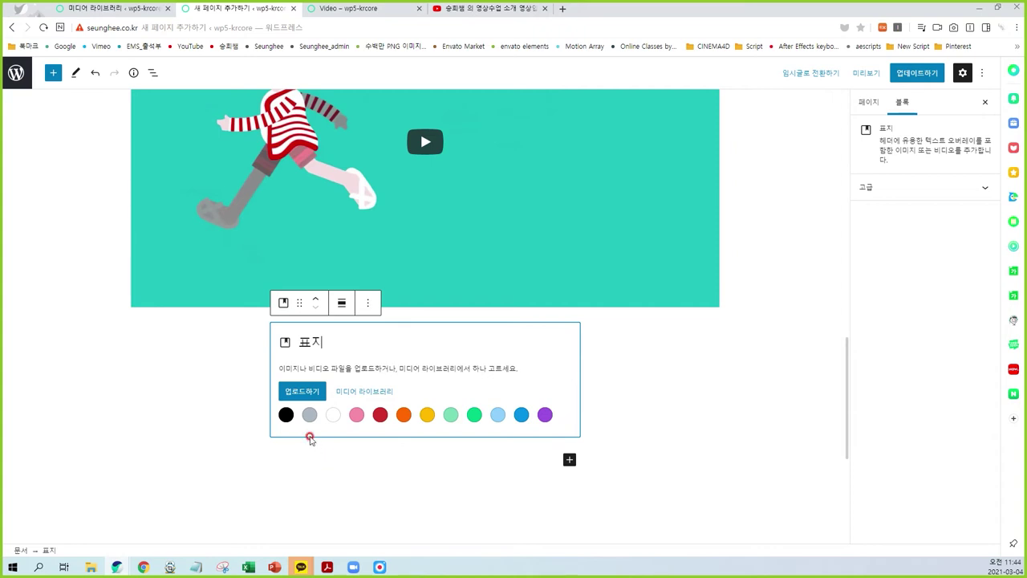
Upload plexus-background.mp4 from the media folder as the cover block's background video.
{"action": "left_click", "coordinate": [305, 389]}
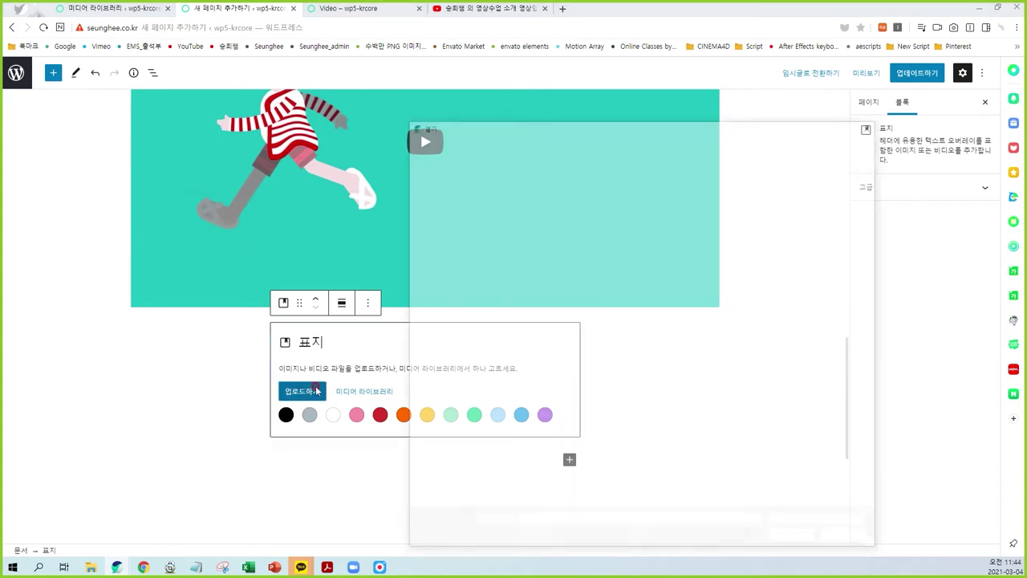
{"action": "left_click_drag", "start_coordinate": [699, 120], "coordinate": [557, 107]}
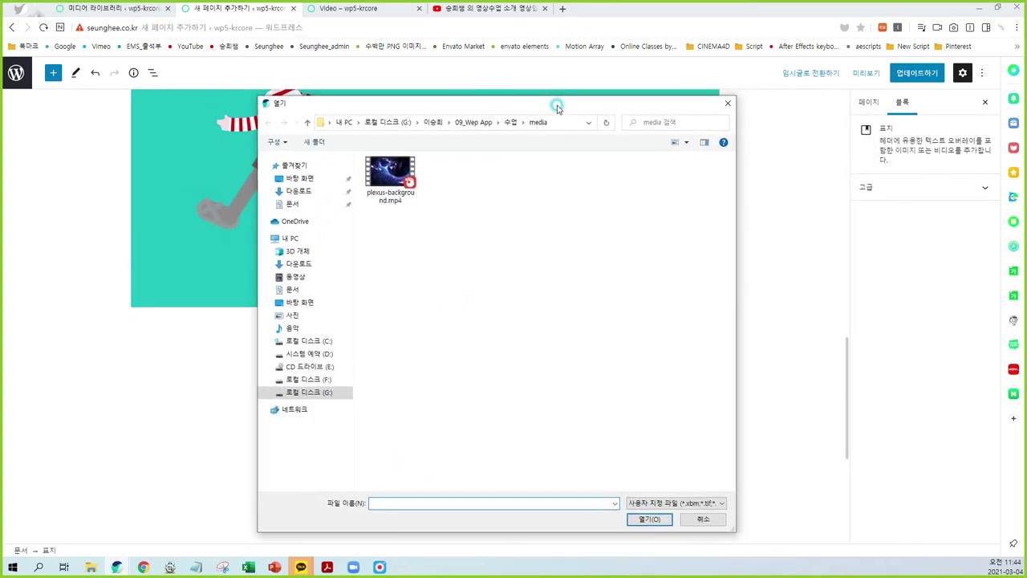
{"action": "left_click", "coordinate": [390, 178]}
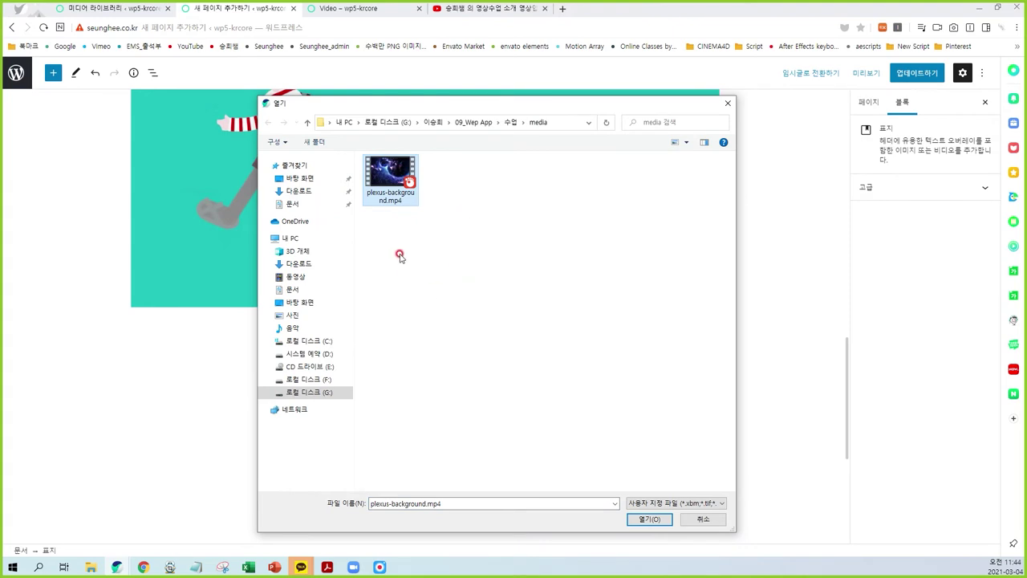
{"action": "left_click", "coordinate": [654, 519]}
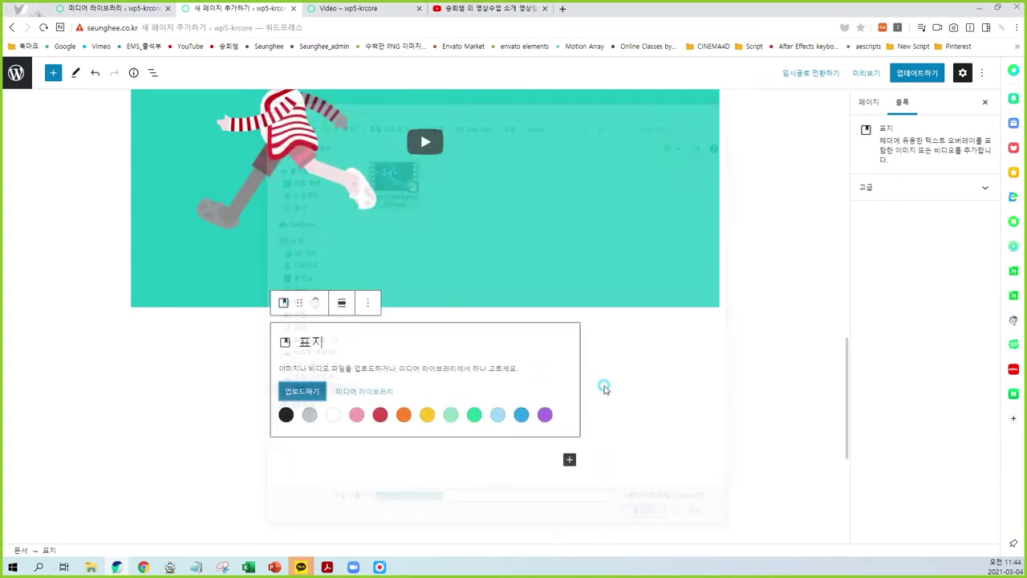
{"action": "scroll", "coordinate": [674, 424], "scroll_direction": "down", "scroll_amount": 1}
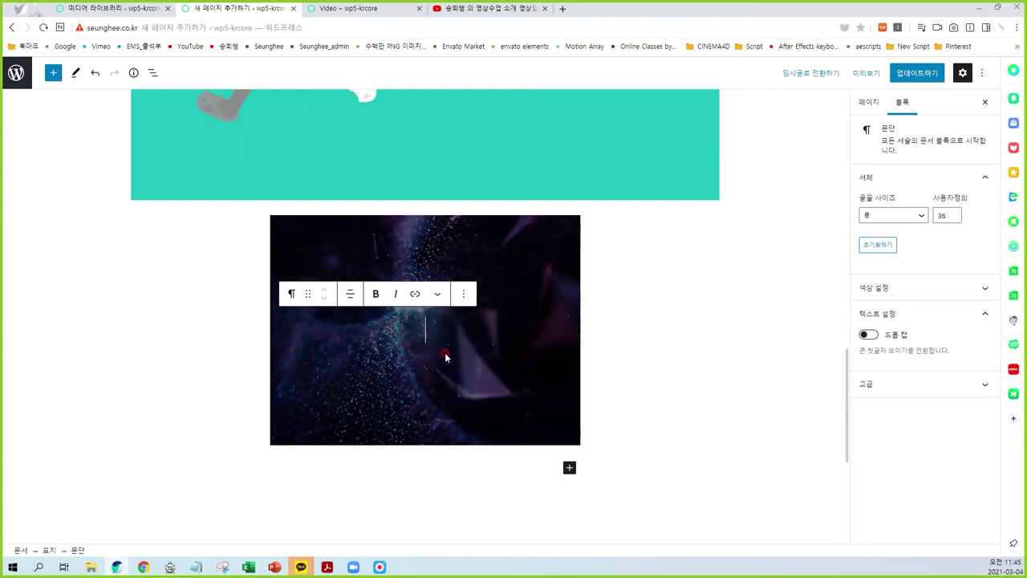
Enter "Plexus Space" as the title text on the video cover.
{"action": "type", "text": "Pel"}
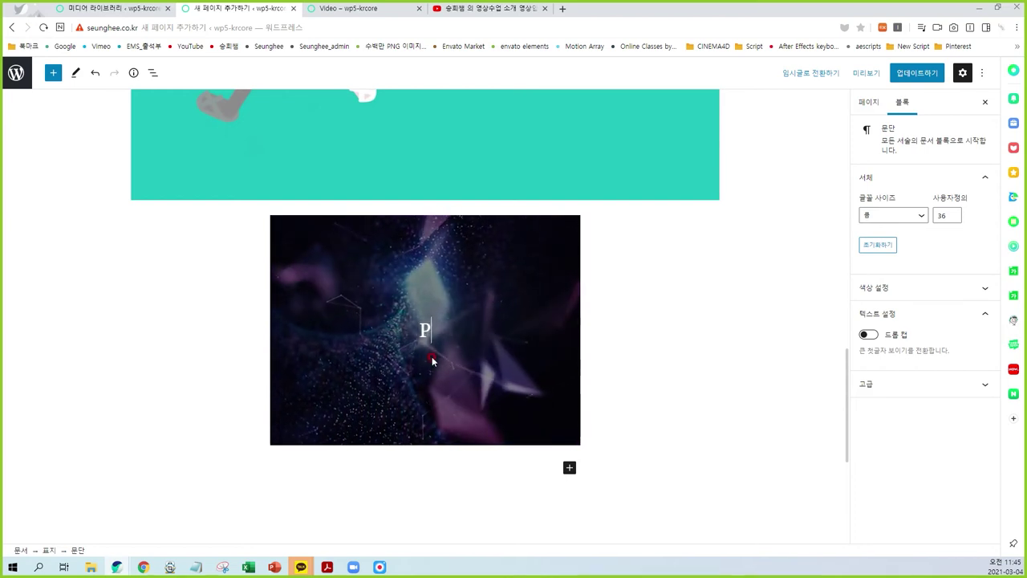
{"action": "key", "text": "BackSpace"}
{"action": "key", "text": "BackSpace"}
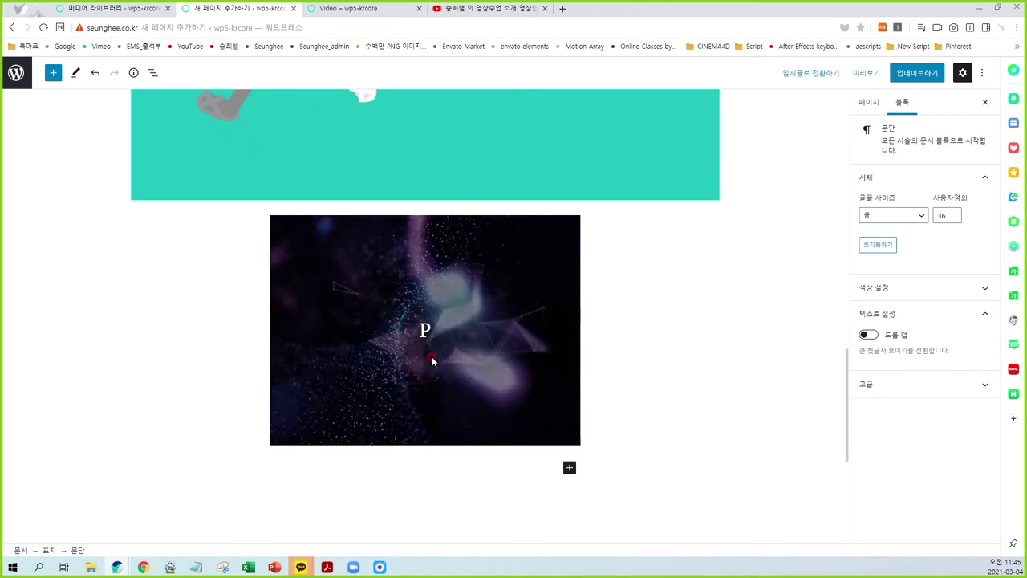
{"action": "type", "text": "Le"}
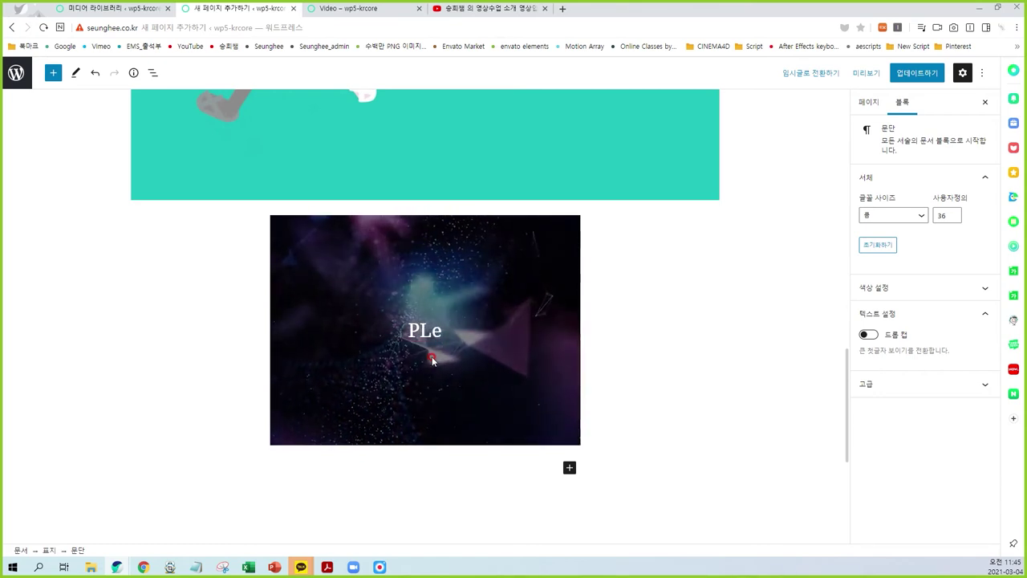
{"action": "key", "text": "BackSpace"}
{"action": "key", "text": "BackSpace"}
{"action": "type", "text": "lexus"}
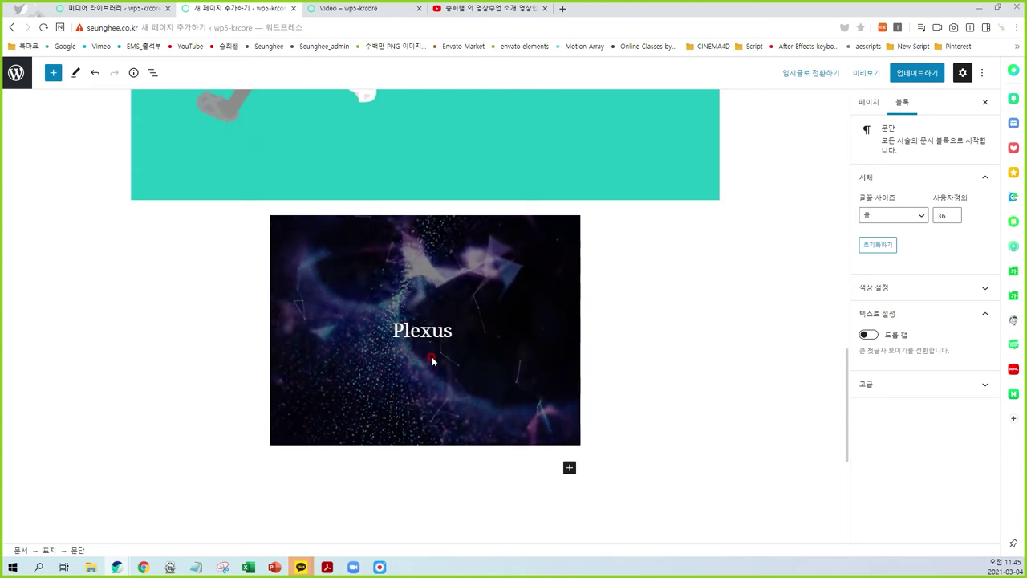
{"action": "type", "text": " Space"}
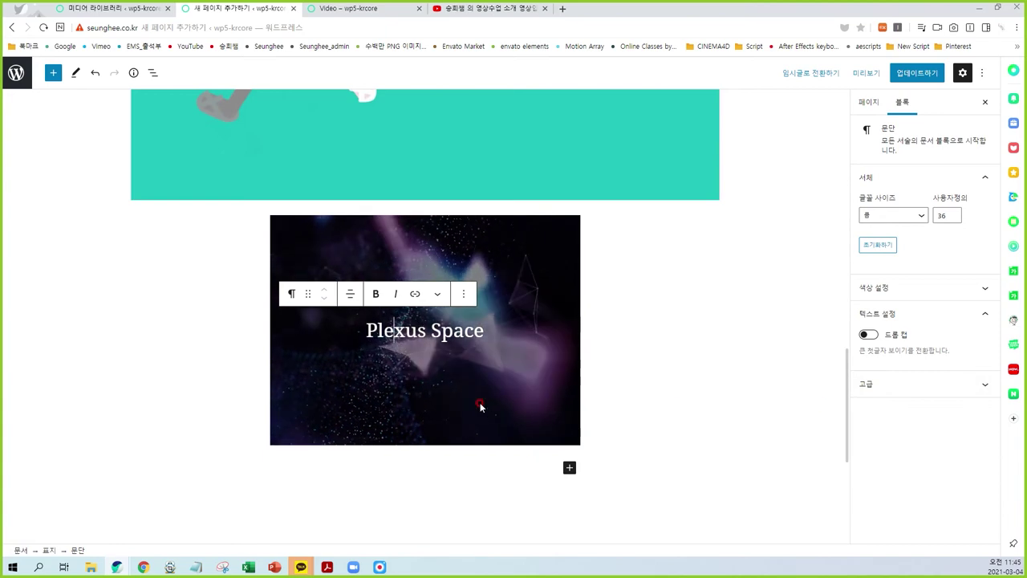
Set the whole cover block to full width and update the page.
{"action": "left_click", "coordinate": [511, 401]}
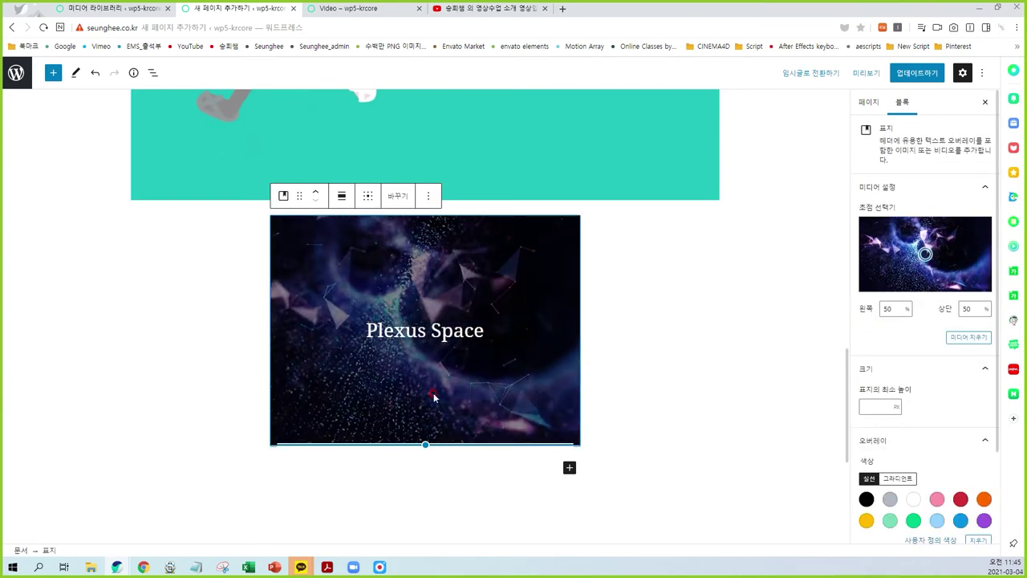
{"action": "left_click", "coordinate": [340, 197]}
{"action": "left_click", "coordinate": [366, 311]}
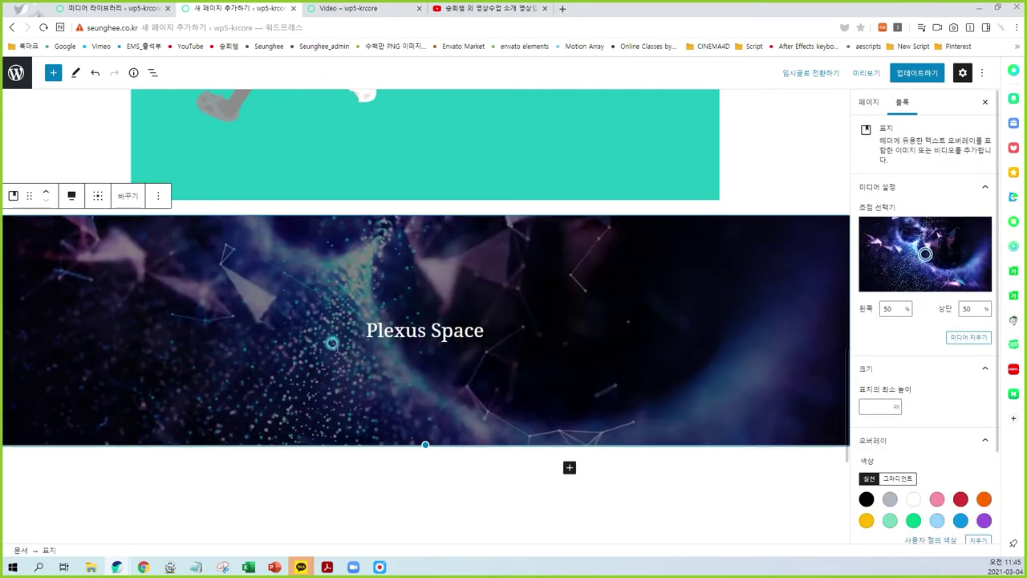
{"action": "key", "text": "ctrl+s"}
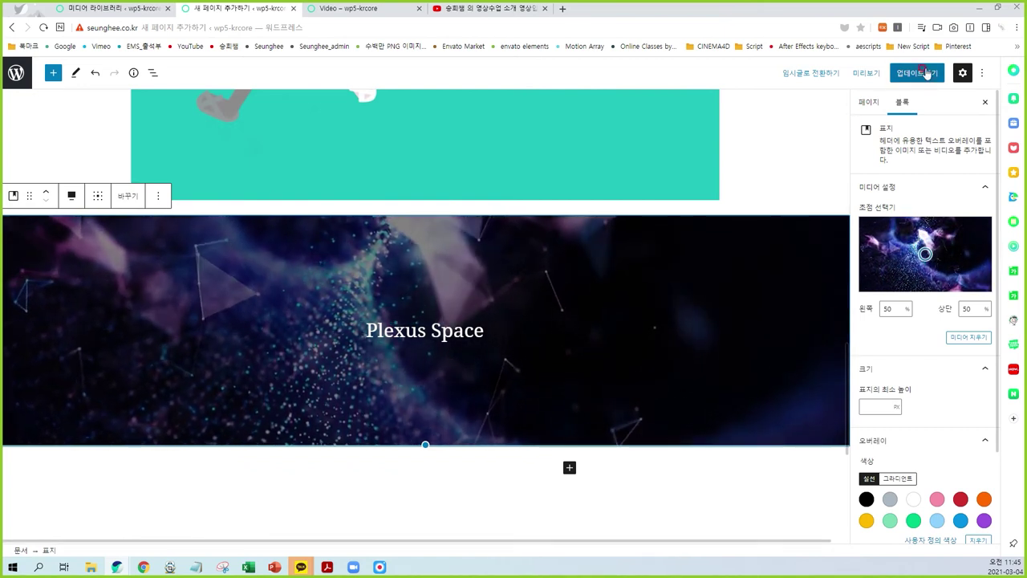
Reload the live Video page, check the full-width cover below the YouTube video, and return to the editor.
{"action": "left_click", "coordinate": [380, 11]}
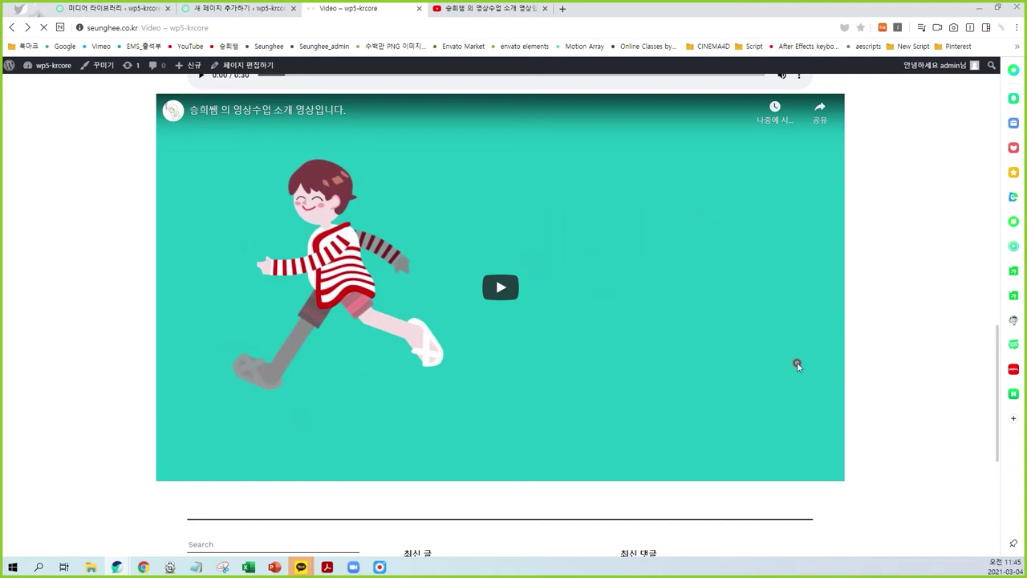
{"action": "scroll", "coordinate": [507, 368], "scroll_direction": "down", "scroll_amount": 4}
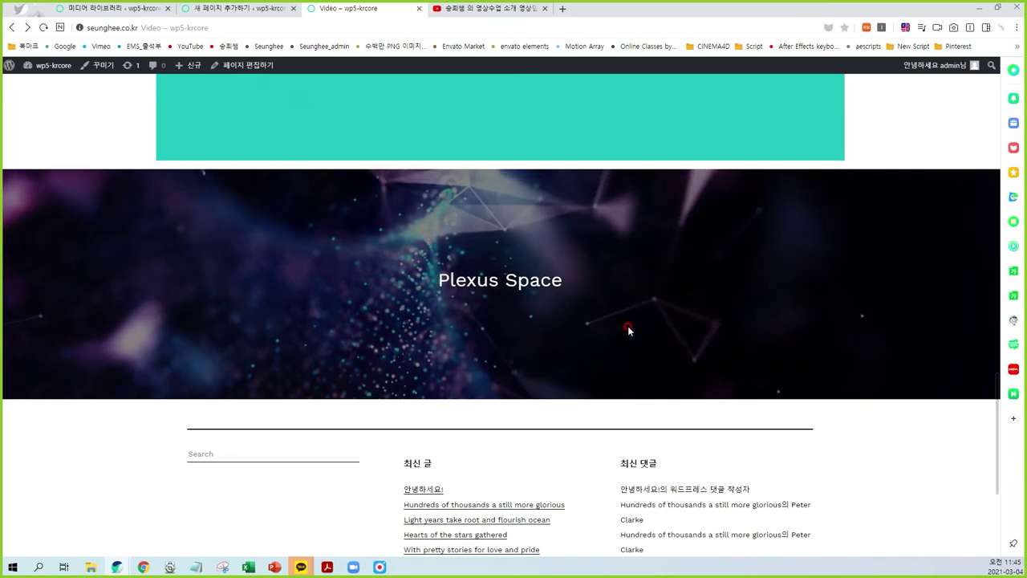
{"action": "left_click", "coordinate": [266, 11]}
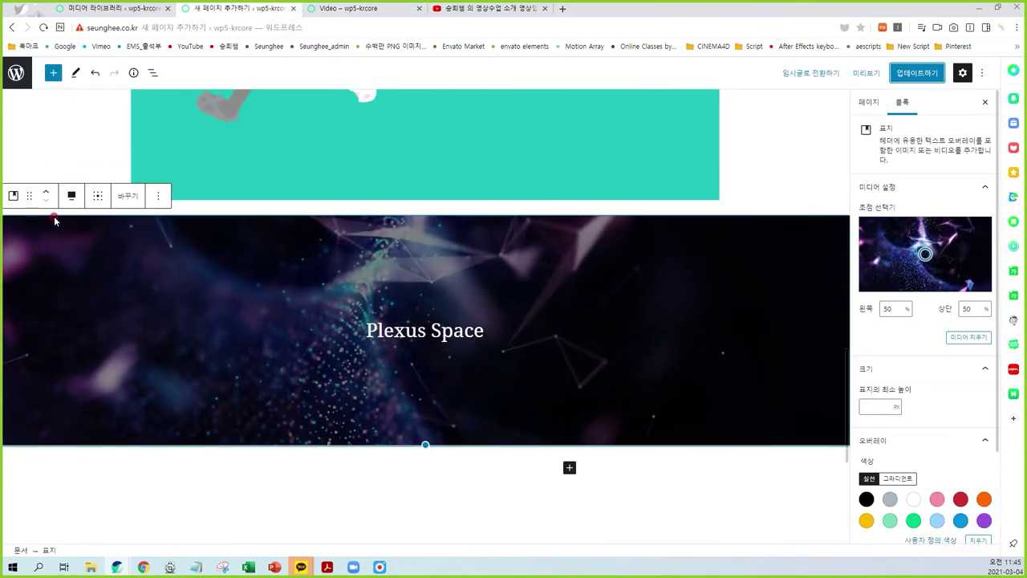
Move the Plexus Space cover block up to the start of the content, above the 안녕하세요 heading, and update the page.
{"action": "left_click", "coordinate": [45, 194]}
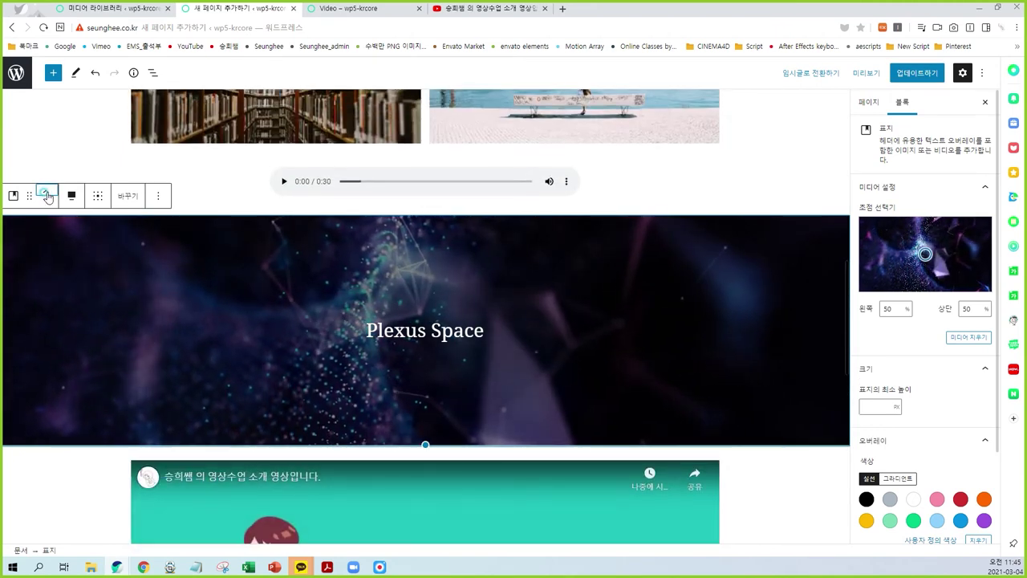
{"action": "left_click", "coordinate": [46, 193]}
{"action": "left_click", "coordinate": [46, 192]}
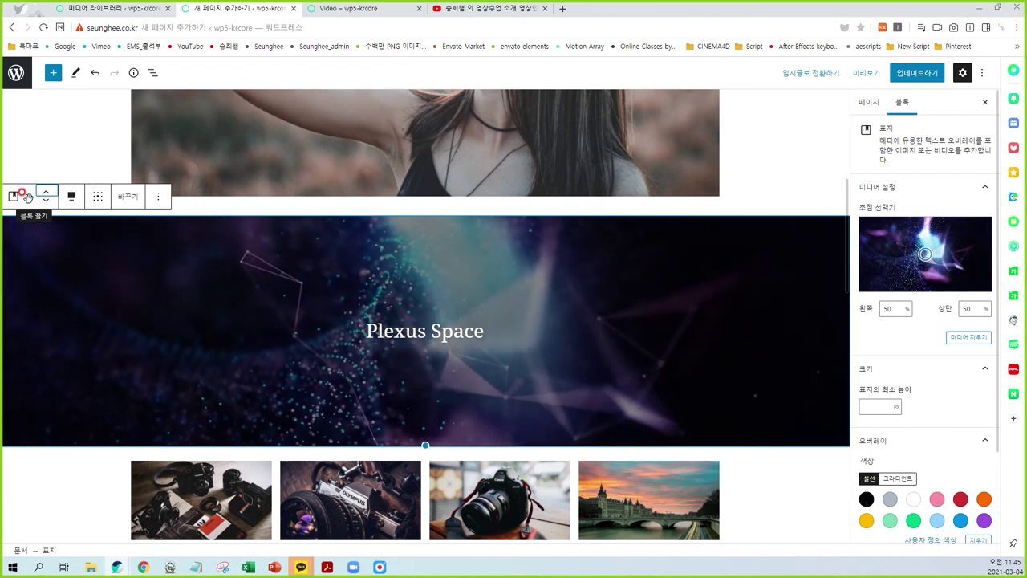
{"action": "left_click_drag", "start_coordinate": [27, 195], "coordinate": [33, 159]}
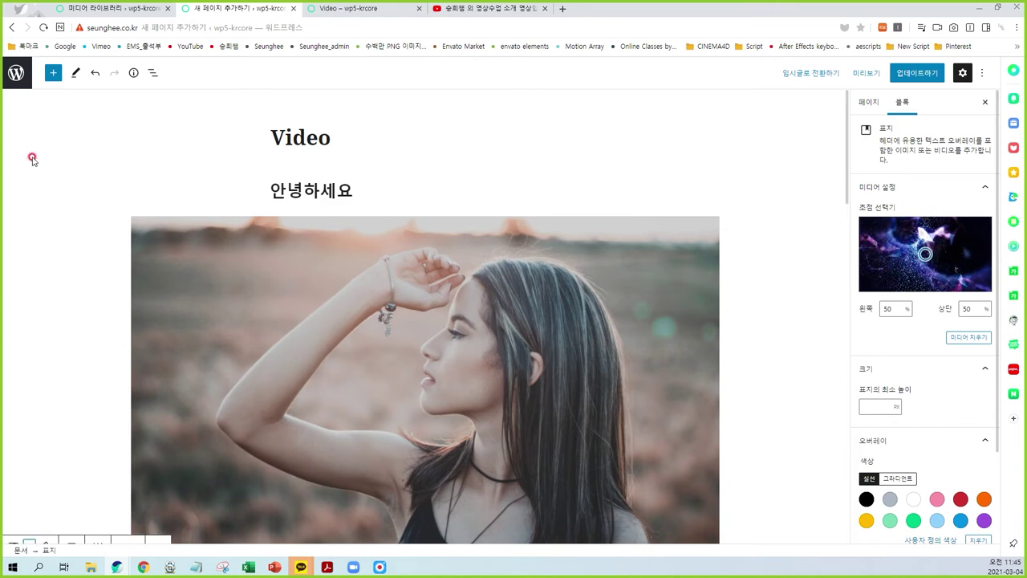
{"action": "scroll", "coordinate": [110, 291], "scroll_direction": "down", "scroll_amount": 7}
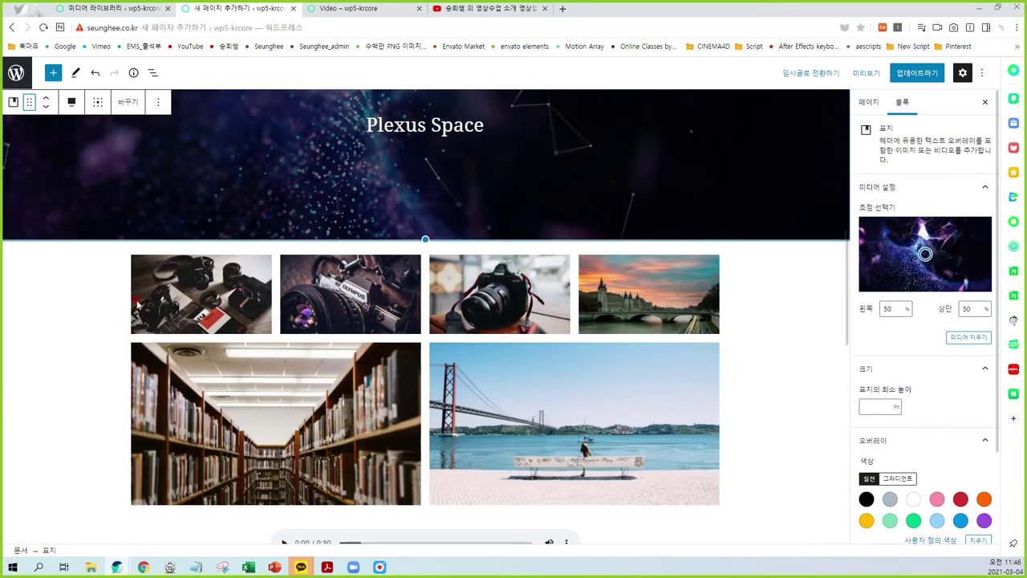
{"action": "scroll", "coordinate": [78, 250], "scroll_direction": "up", "scroll_amount": 3}
{"action": "left_click", "coordinate": [45, 222]}
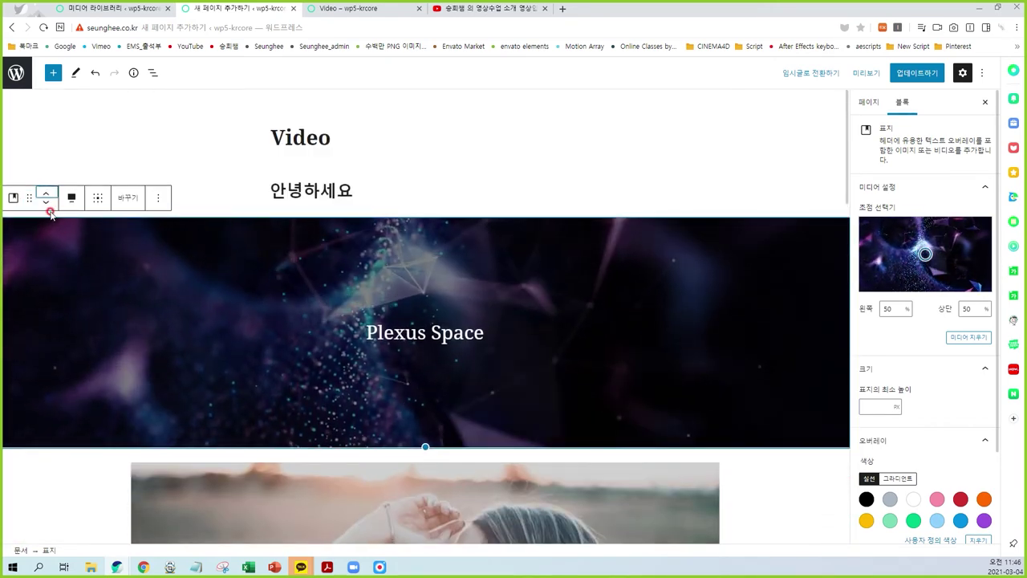
{"action": "left_click", "coordinate": [46, 195]}
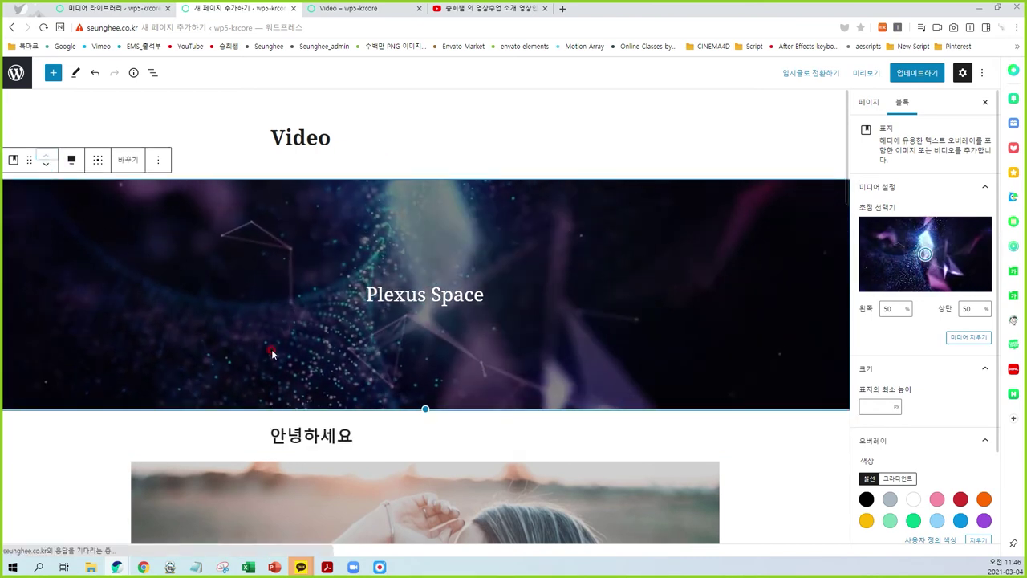
{"action": "left_click", "coordinate": [917, 73]}
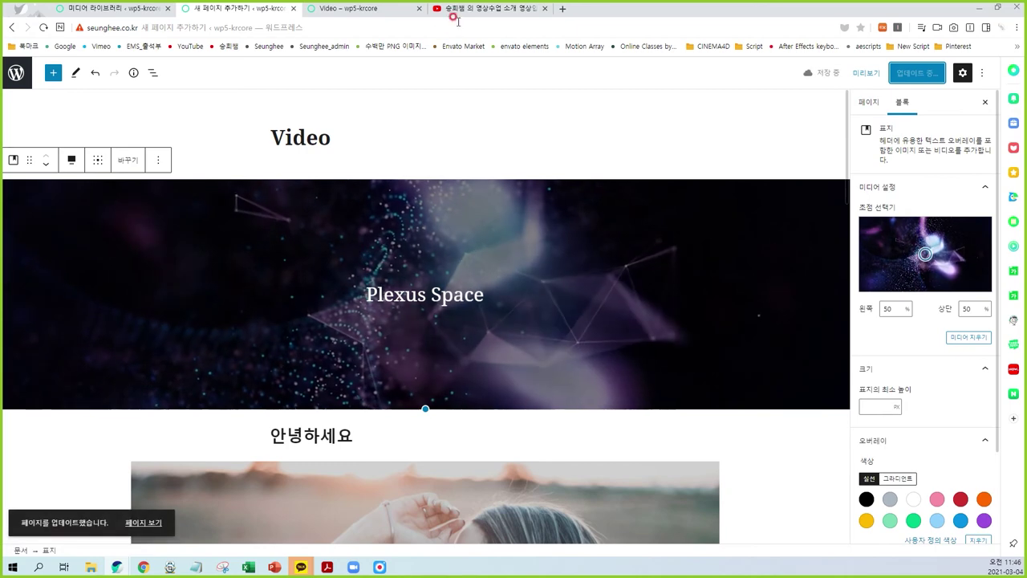
Reload the live Video page and check the page title area above the moved cover.
{"action": "left_click", "coordinate": [376, 10]}
{"action": "key", "text": "F5"}
{"action": "scroll", "coordinate": [474, 425], "scroll_direction": "up", "scroll_amount": 20}
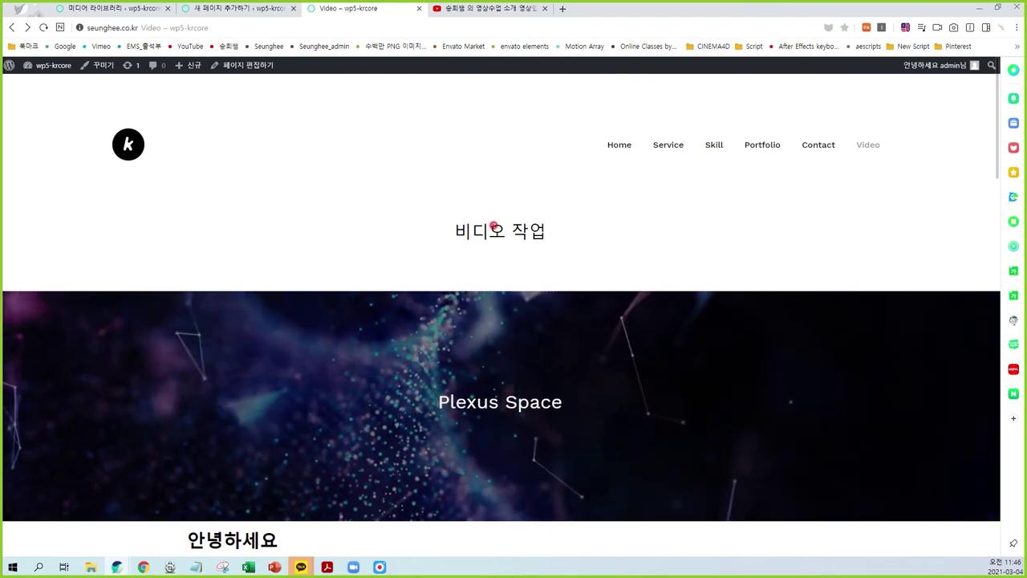
{"action": "left_click_drag", "start_coordinate": [567, 295], "coordinate": [662, 185]}
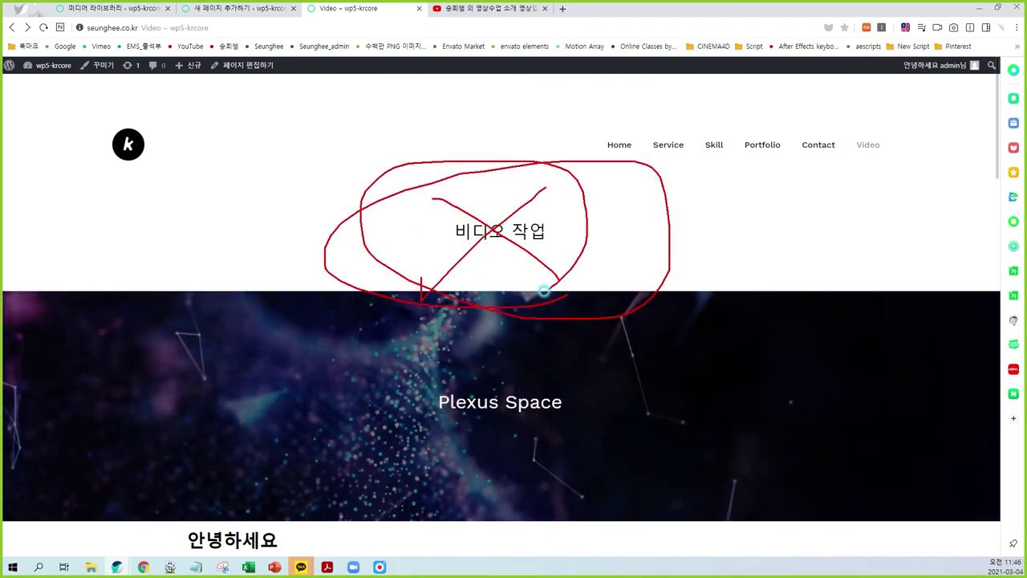
{"action": "key", "text": "Escape"}
Back in the page editor, set Show Page Title to No in the Page Preference settings and update the page.
{"action": "left_click", "coordinate": [215, 9]}
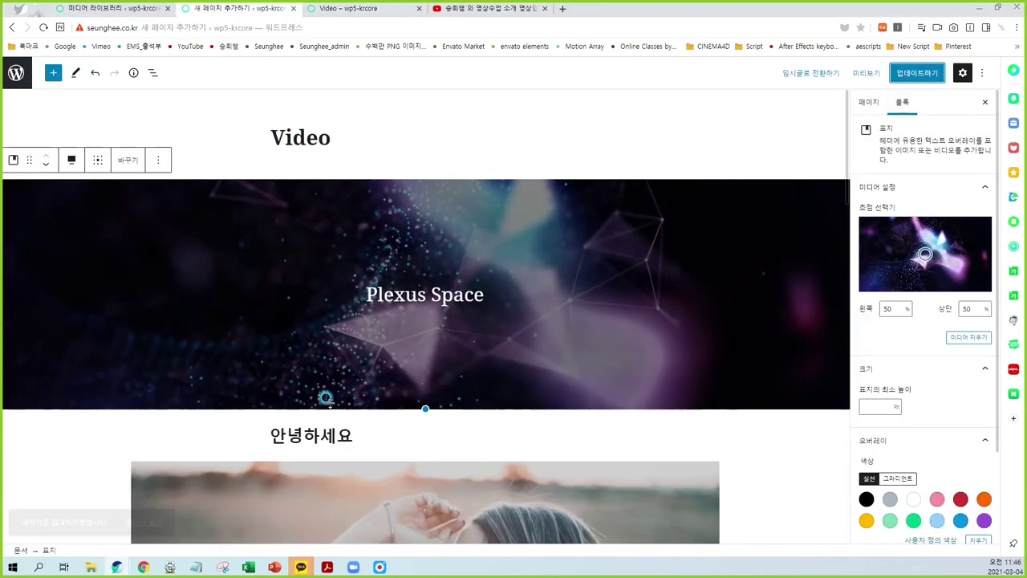
{"action": "scroll", "coordinate": [91, 429], "scroll_direction": "down", "scroll_amount": 10}
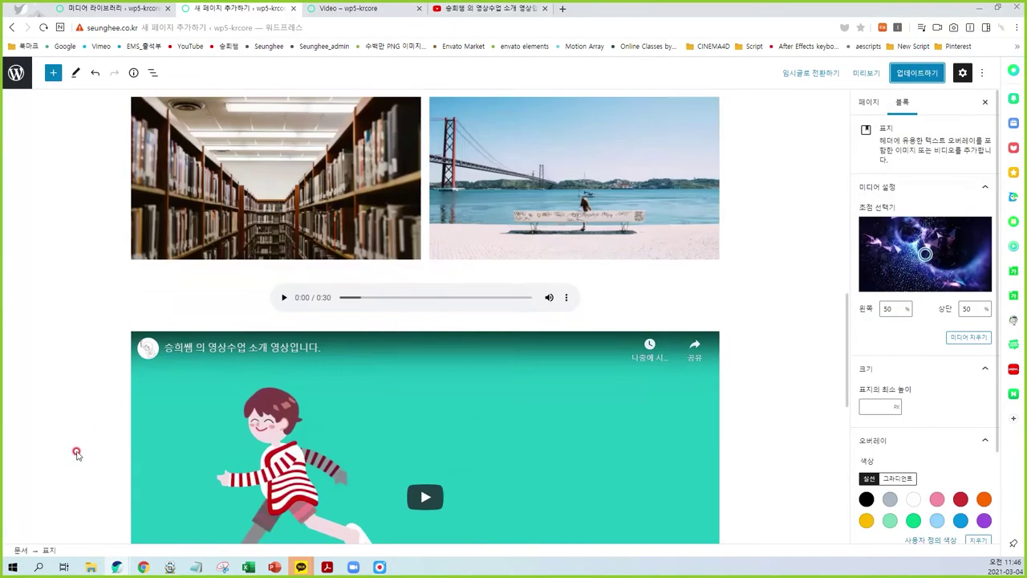
{"action": "scroll", "coordinate": [76, 455], "scroll_direction": "down", "scroll_amount": 6}
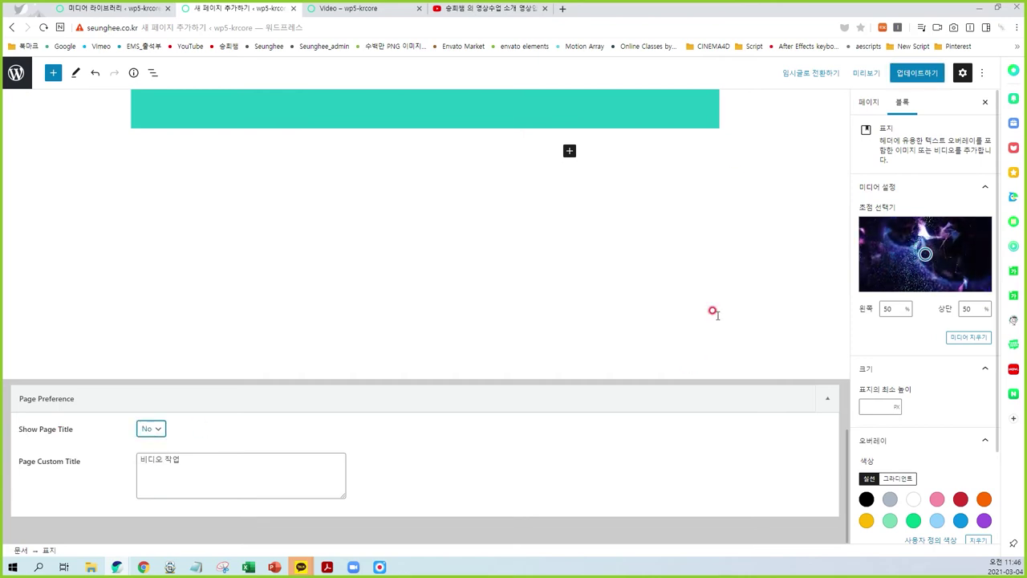
{"action": "left_click", "coordinate": [919, 75]}
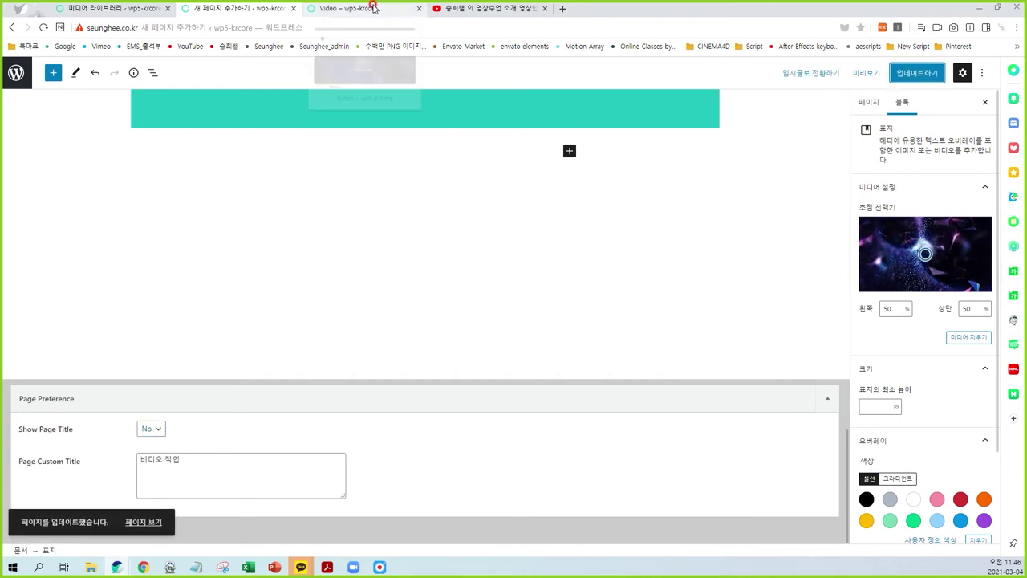
Reload the live Video page and check the area between the site menu and the cover.
{"action": "left_click", "coordinate": [349, 9]}
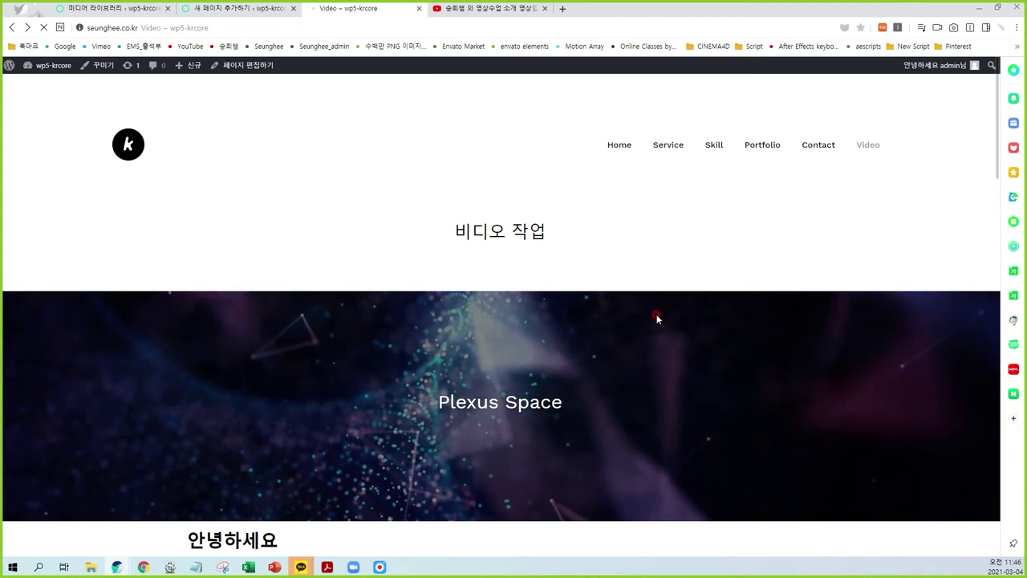
{"action": "scroll", "coordinate": [427, 395], "scroll_direction": "down", "scroll_amount": 1}
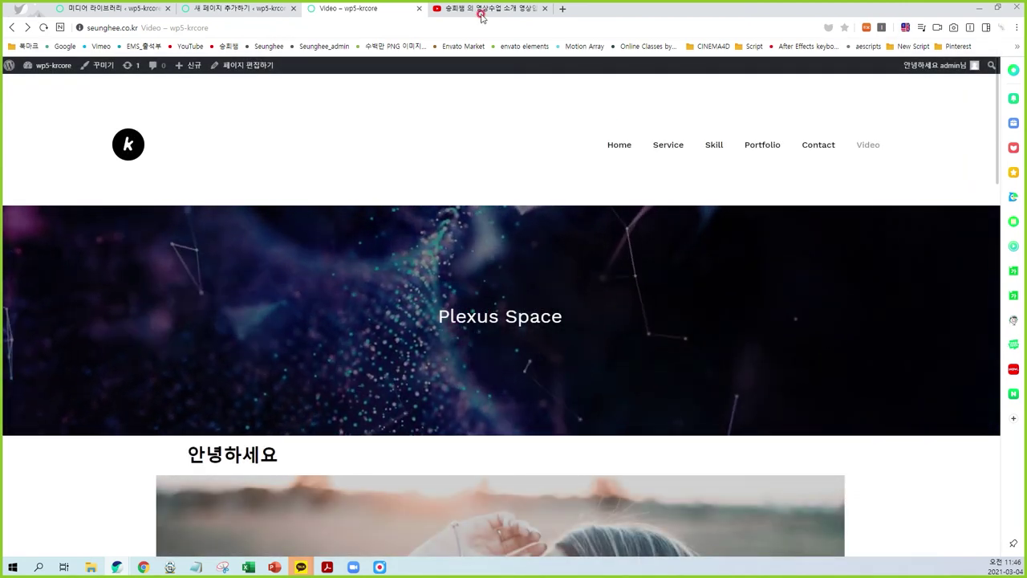
Back in the page editor, set the Plexus Space cover's minimum height to 250 px, update the page and check it on the live Video page.
{"action": "left_click", "coordinate": [232, 9]}
{"action": "scroll", "coordinate": [436, 278], "scroll_direction": "up", "scroll_amount": 15}
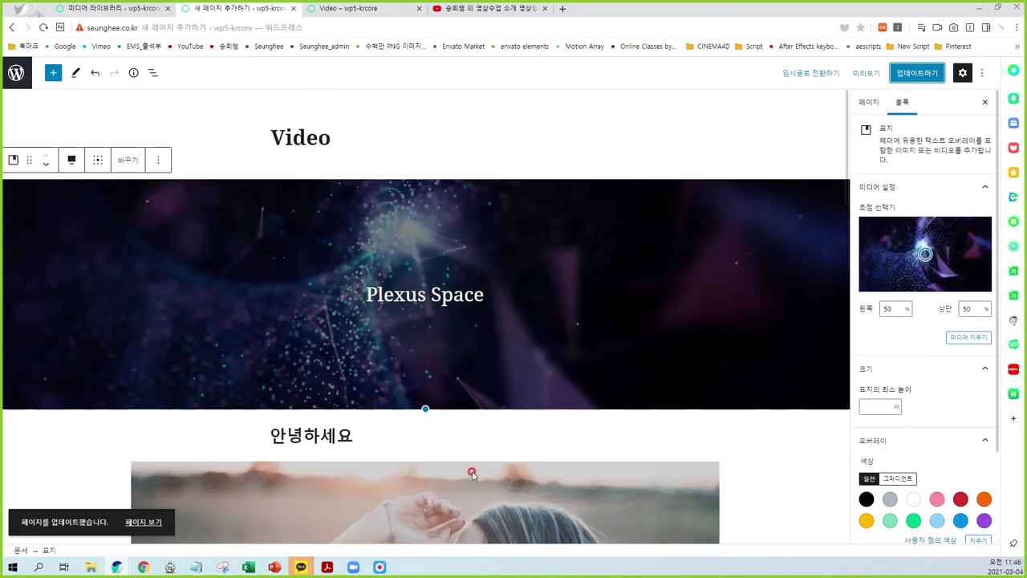
{"action": "left_click_drag", "start_coordinate": [425, 409], "coordinate": [425, 314]}
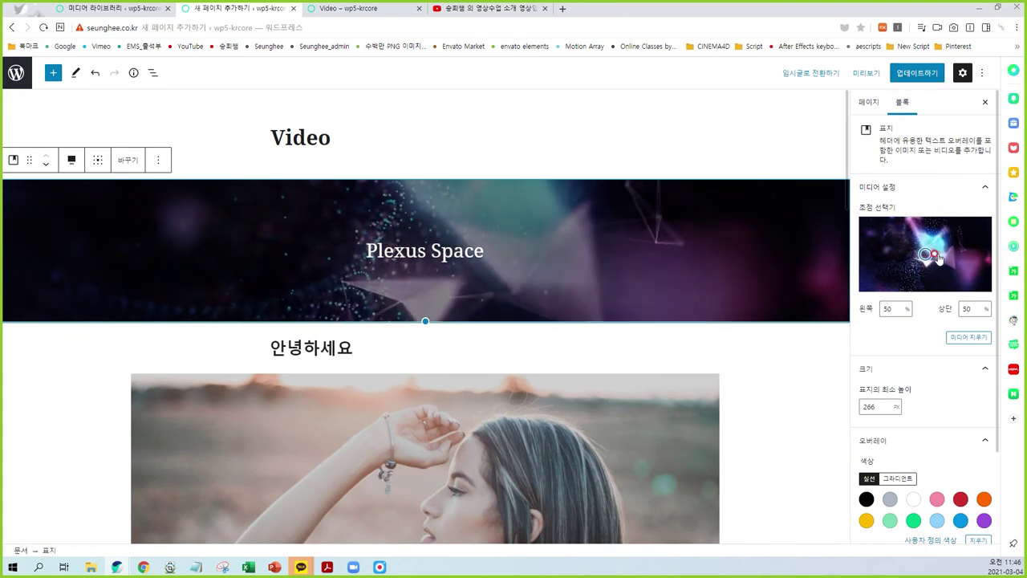
{"action": "left_click", "coordinate": [925, 180]}
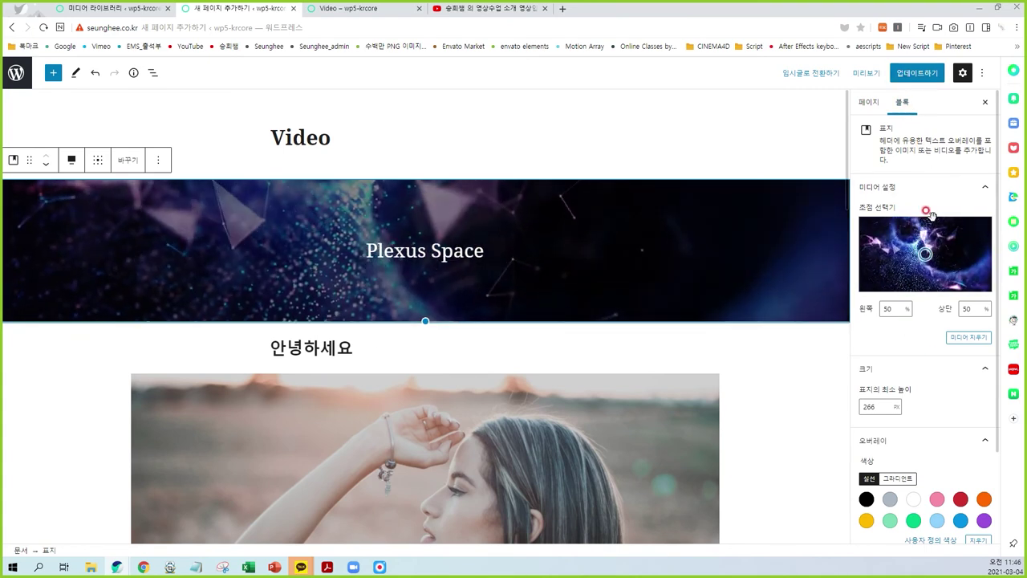
{"action": "left_click", "coordinate": [927, 130]}
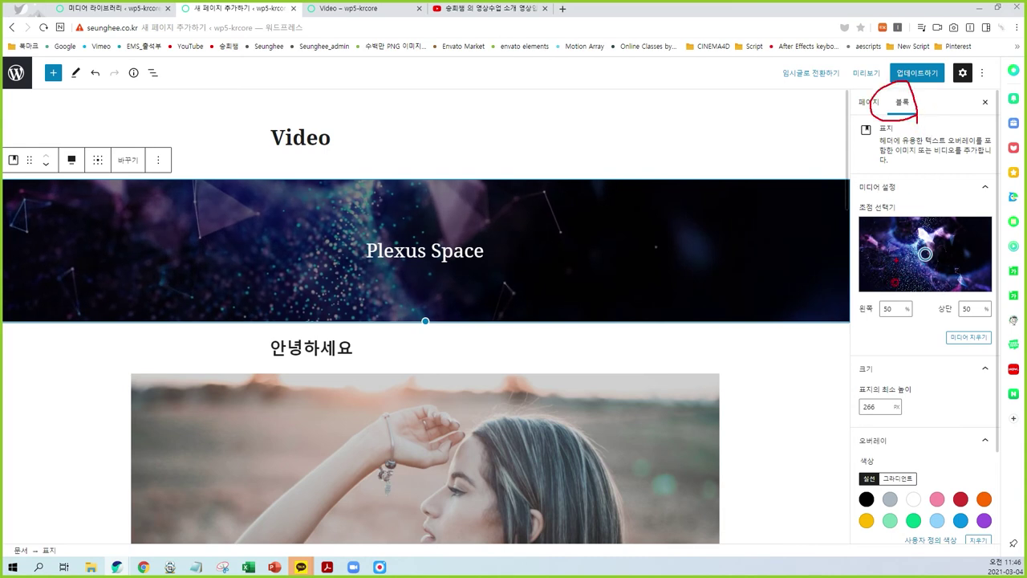
{"action": "double_click", "coordinate": [870, 406]}
{"action": "type", "text": "250"}
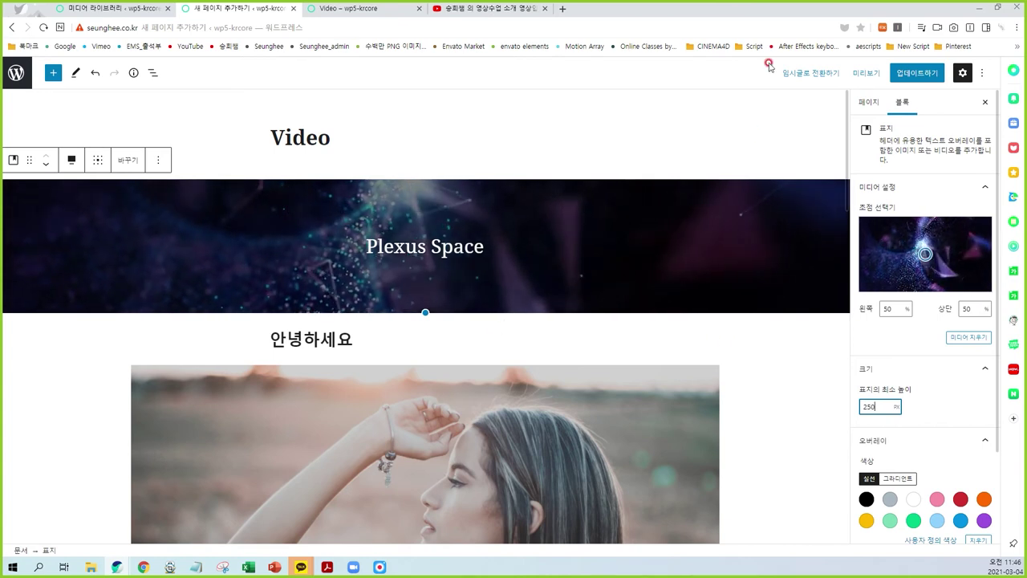
{"action": "left_click", "coordinate": [918, 72]}
{"action": "left_click", "coordinate": [347, 9]}
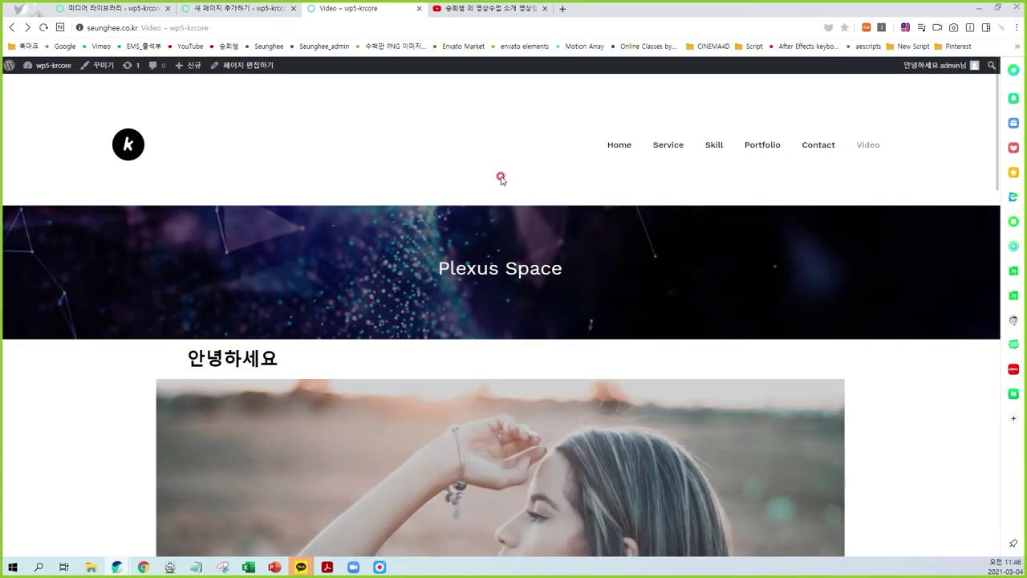
In the page editor, add a File block below the YouTube video at the end of the content.
{"action": "left_click", "coordinate": [233, 10]}
{"action": "scroll", "coordinate": [509, 368], "scroll_direction": "down", "scroll_amount": 2}
{"action": "scroll", "coordinate": [509, 368], "scroll_direction": "down", "scroll_amount": 15}
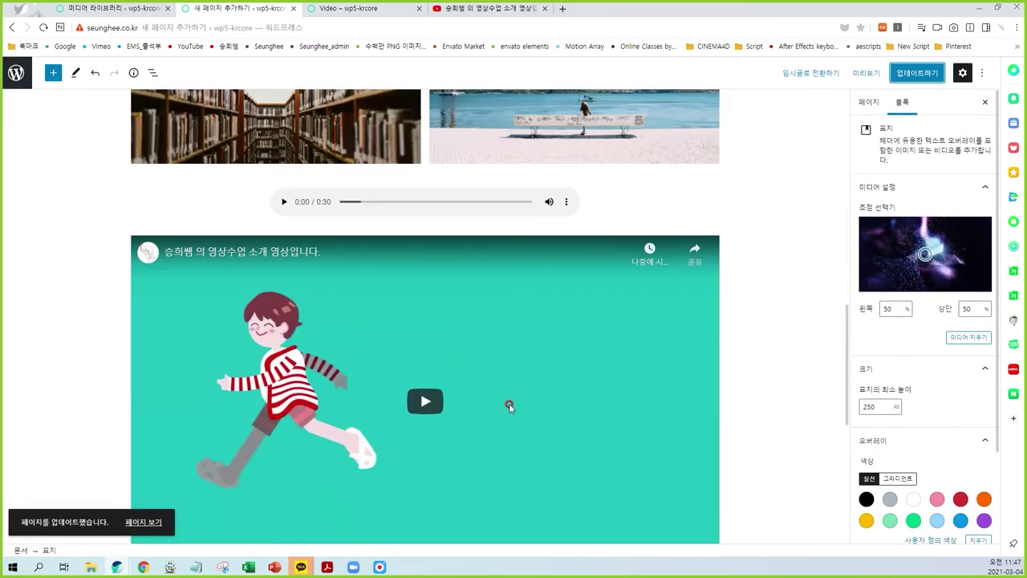
{"action": "left_click", "coordinate": [417, 177]}
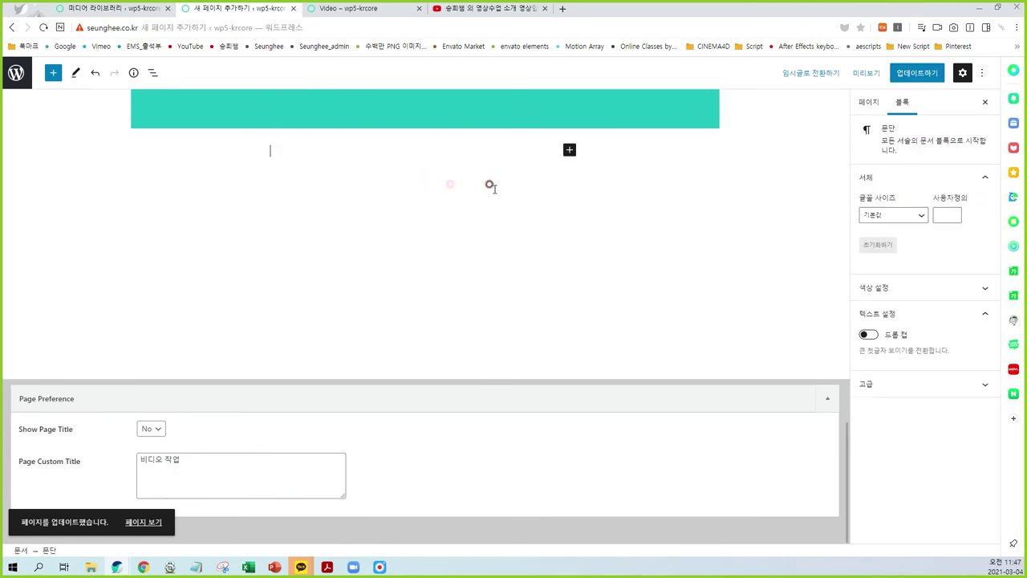
{"action": "left_click", "coordinate": [53, 73]}
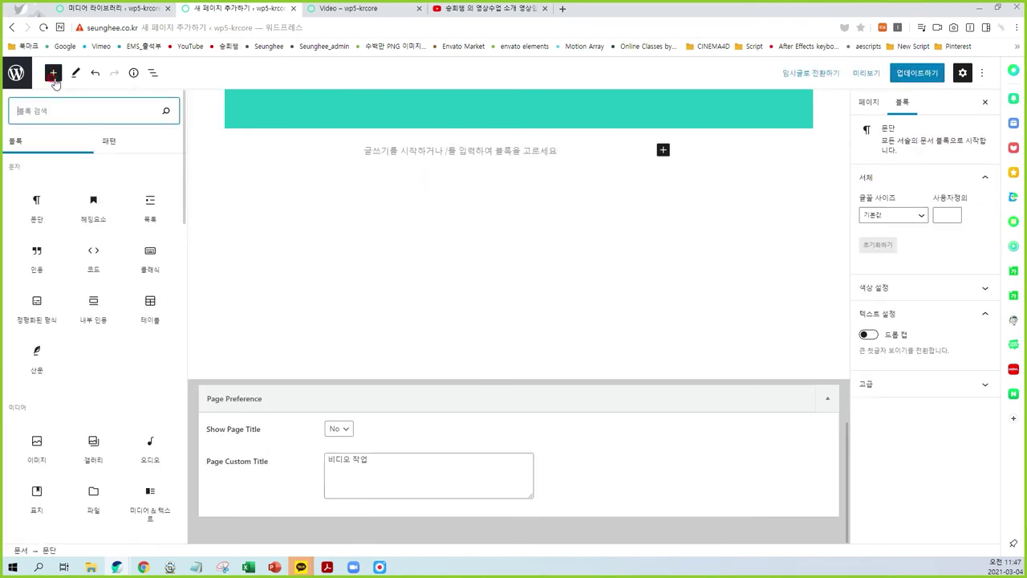
{"action": "scroll", "coordinate": [124, 369], "scroll_direction": "down", "scroll_amount": 2}
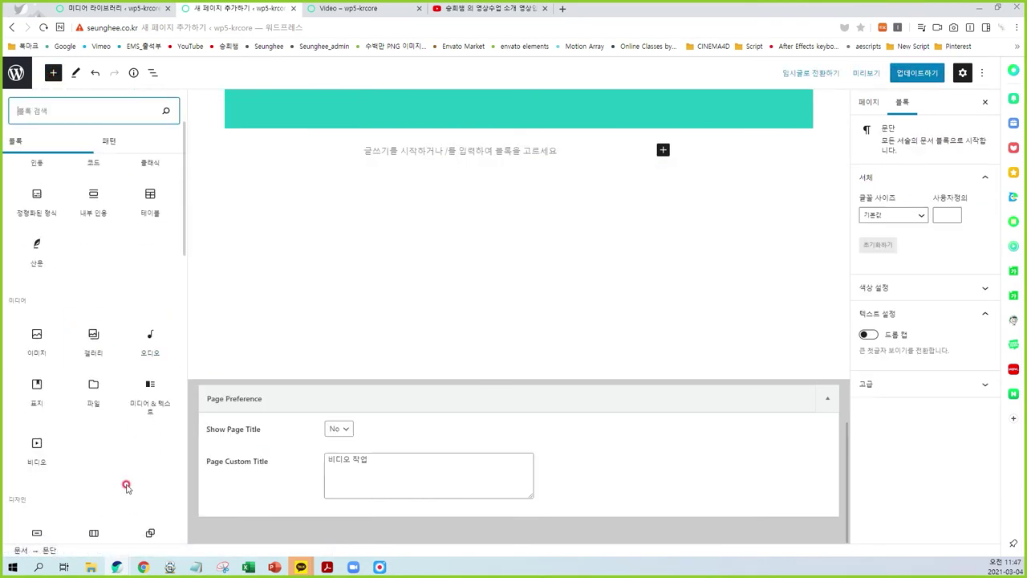
{"action": "left_click", "coordinate": [93, 388]}
Upload 01_문화-콘텐츠-기획.pdf from the computer into the File block and update the page.
{"action": "left_click", "coordinate": [301, 231]}
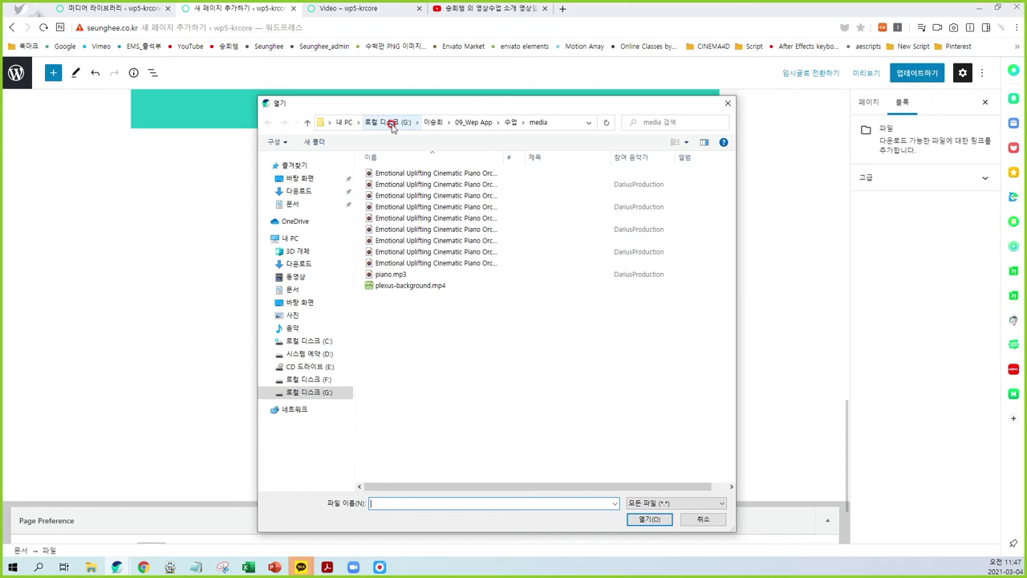
{"action": "left_click", "coordinate": [431, 123]}
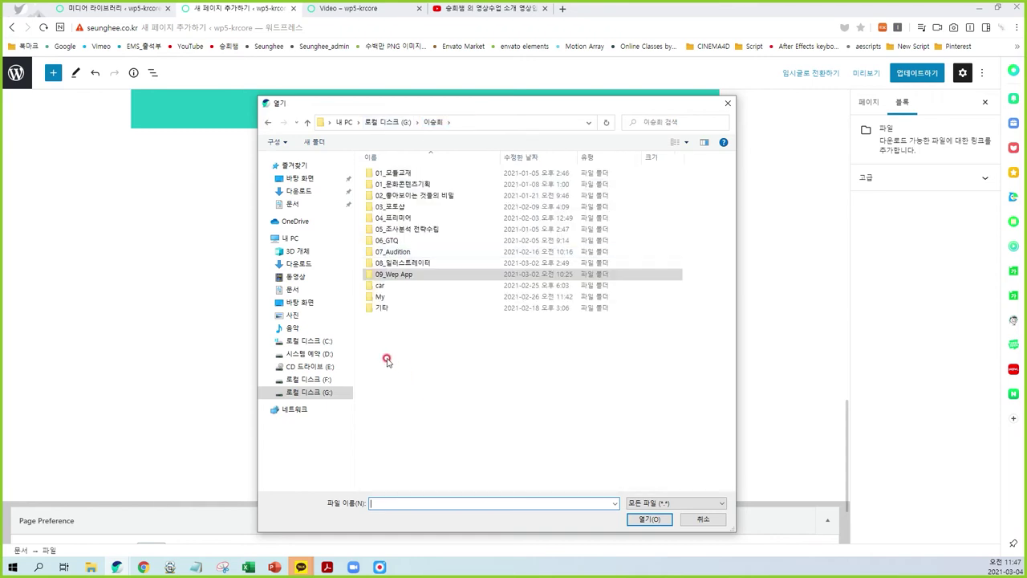
{"action": "left_click_drag", "start_coordinate": [440, 94], "coordinate": [360, 152]}
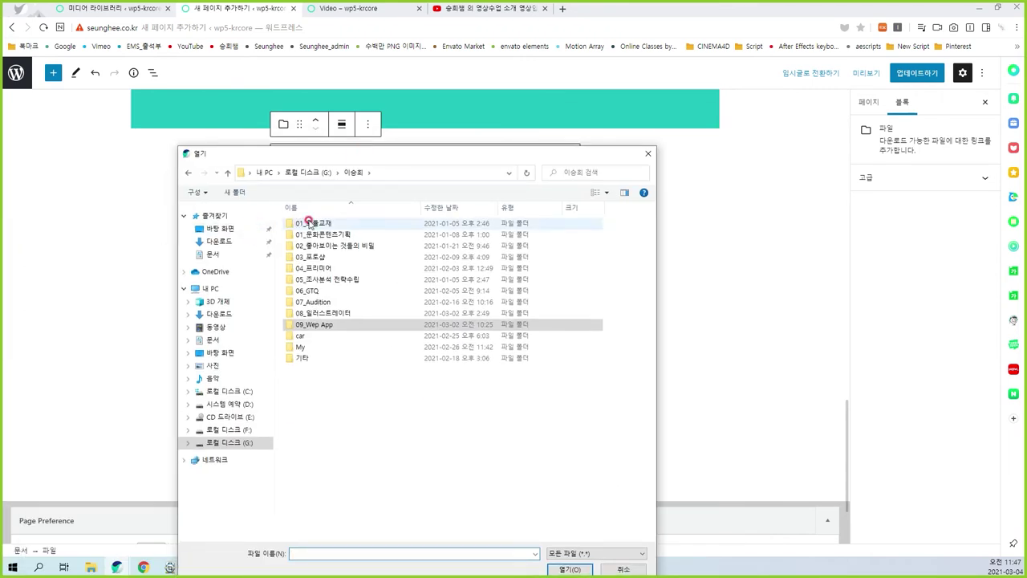
{"action": "double_click", "coordinate": [311, 223]}
{"action": "double_click", "coordinate": [329, 223]}
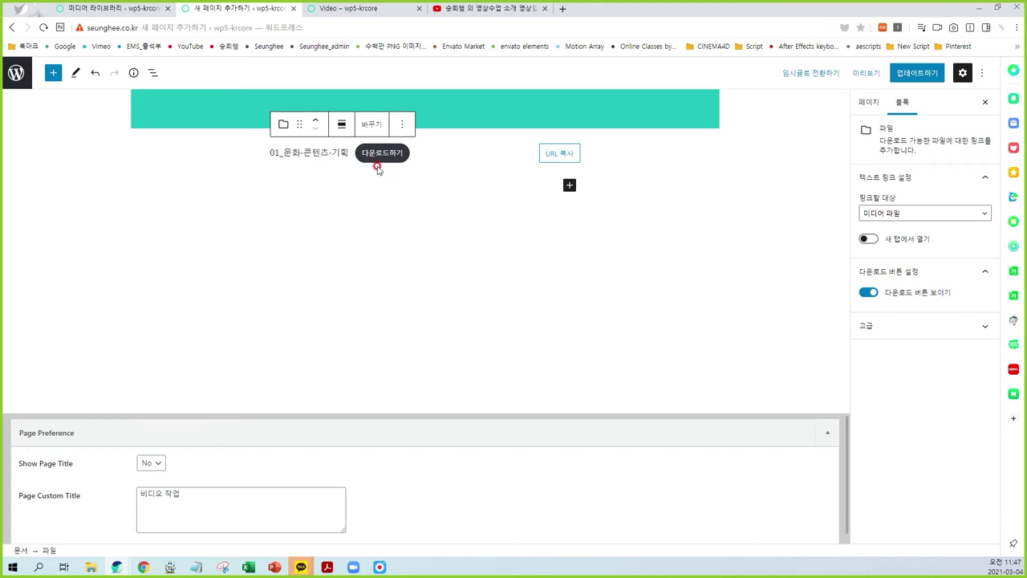
{"action": "left_click", "coordinate": [931, 79]}
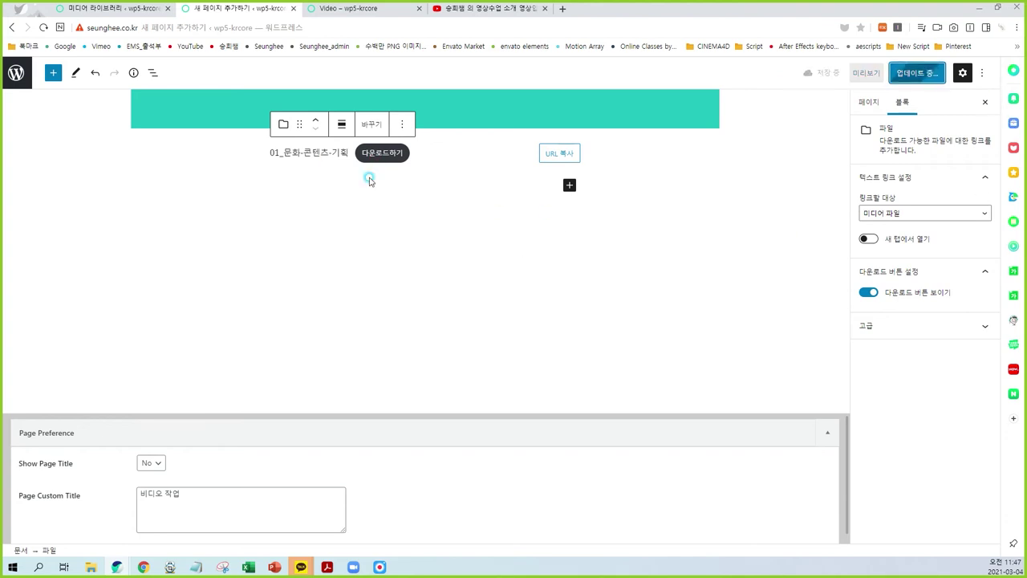
On the reloaded live Video page, test the download of the PDF below the YouTube video and dismiss the save dialog.
{"action": "left_click", "coordinate": [345, 8]}
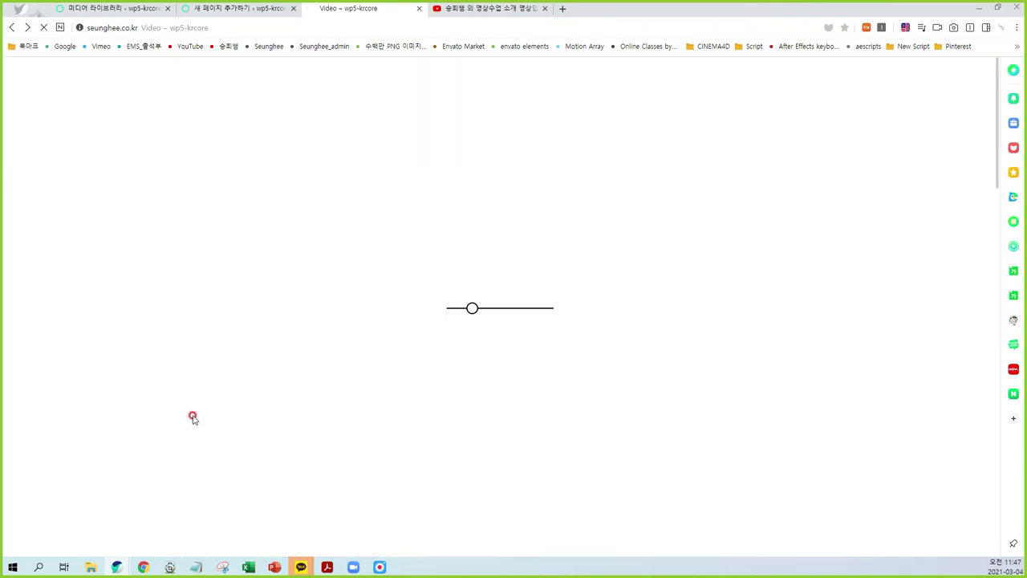
{"action": "scroll", "coordinate": [141, 397], "scroll_direction": "down", "scroll_amount": 10}
{"action": "scroll", "coordinate": [148, 399], "scroll_direction": "down", "scroll_amount": 4}
{"action": "scroll", "coordinate": [129, 408], "scroll_direction": "up", "scroll_amount": 2}
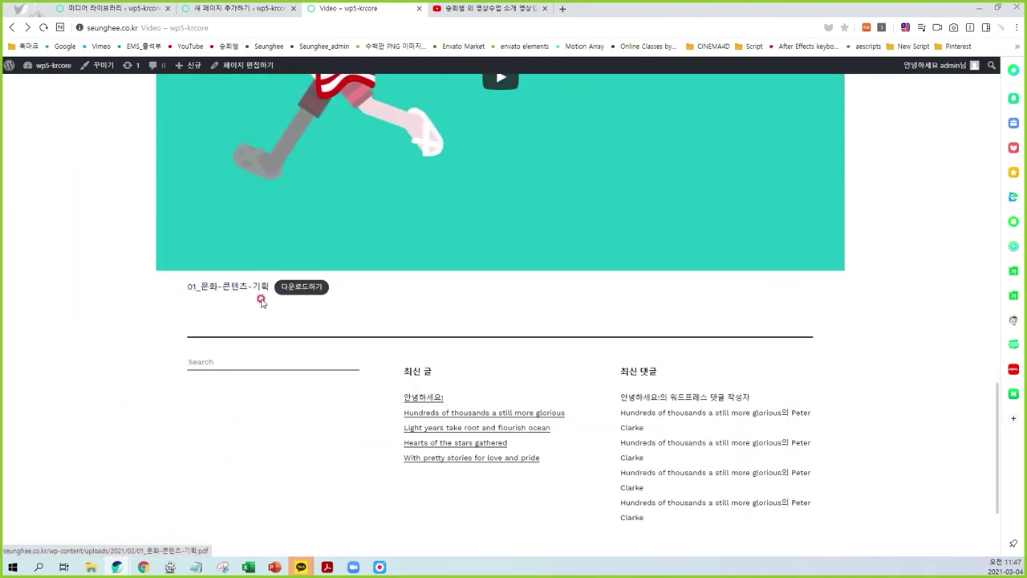
{"action": "left_click", "coordinate": [248, 296]}
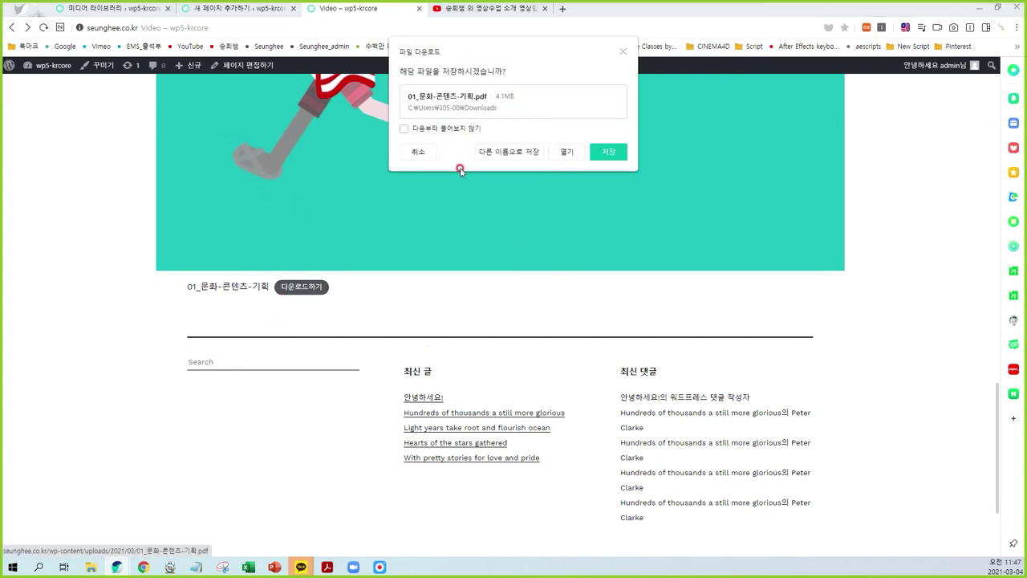
{"action": "left_click", "coordinate": [623, 51]}
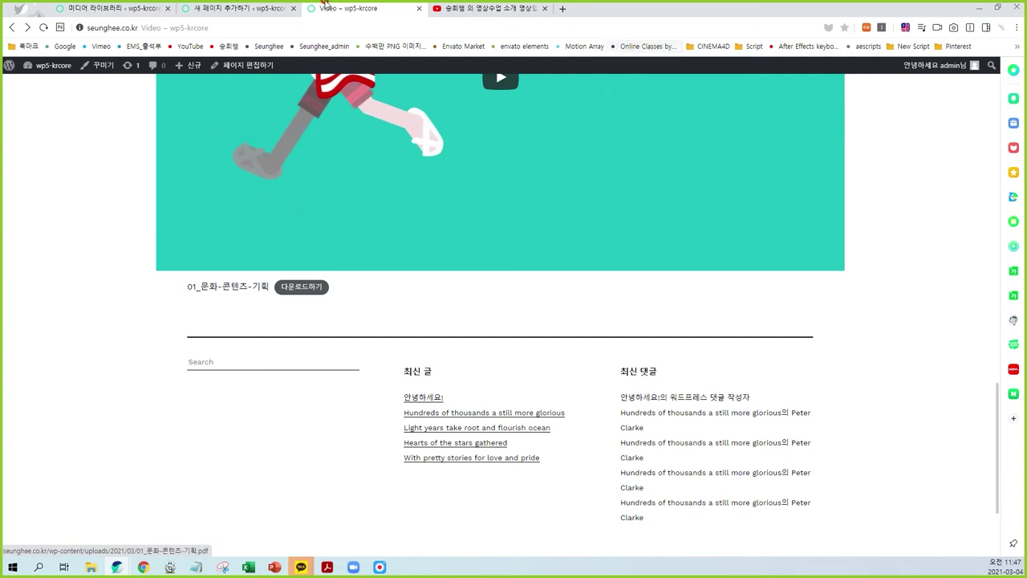
Back in the page editor, add a Media & Text block below the PDF download.
{"action": "left_click", "coordinate": [241, 8]}
{"action": "left_click", "coordinate": [404, 235]}
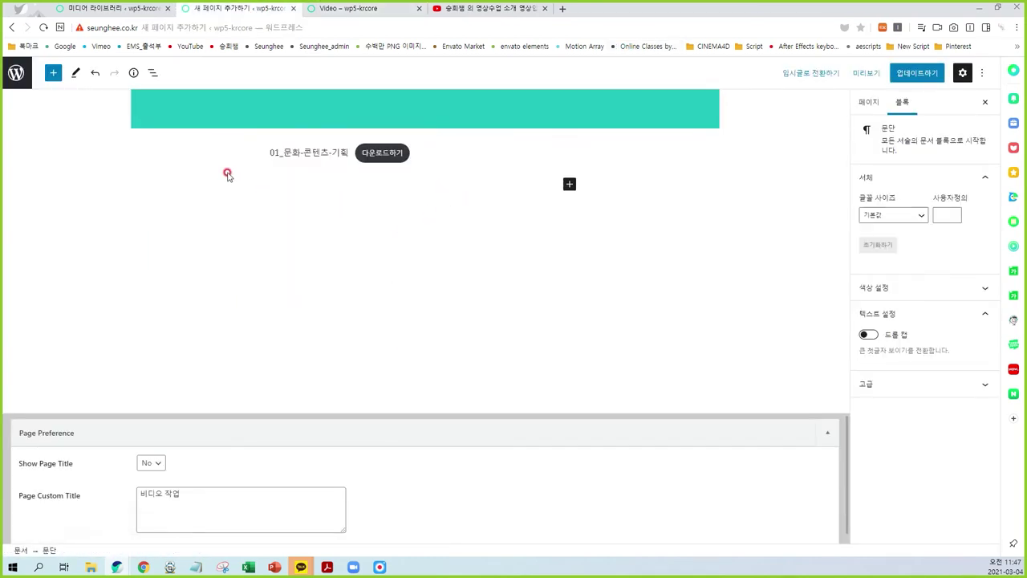
{"action": "left_click", "coordinate": [50, 73]}
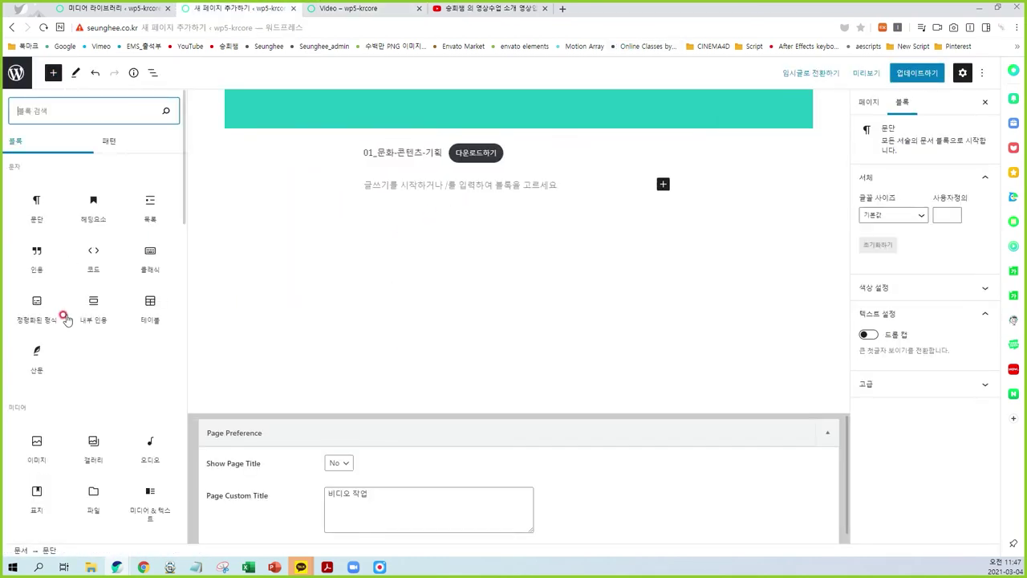
{"action": "scroll", "coordinate": [88, 357], "scroll_direction": "down", "scroll_amount": 2}
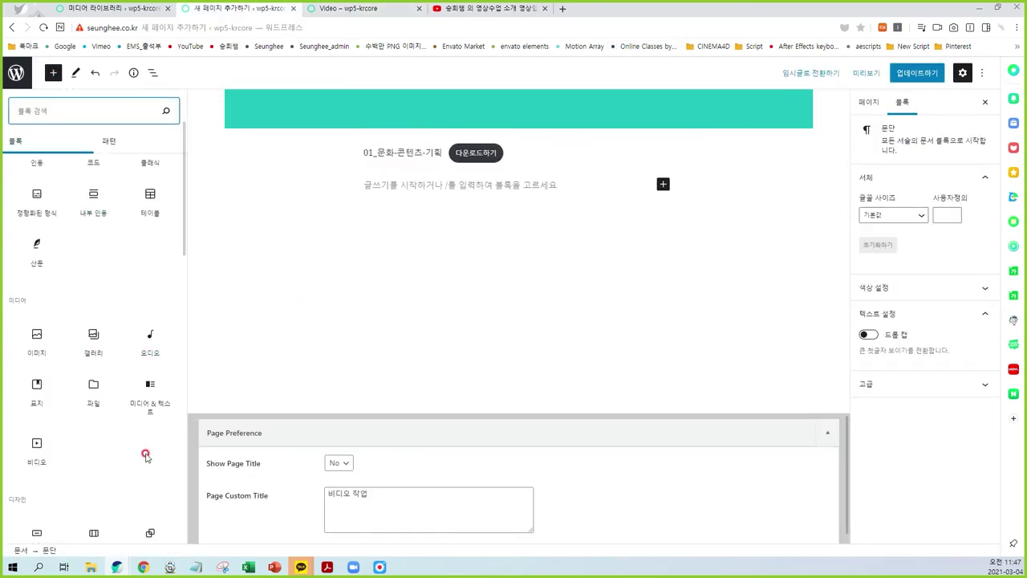
{"action": "left_click", "coordinate": [146, 396]}
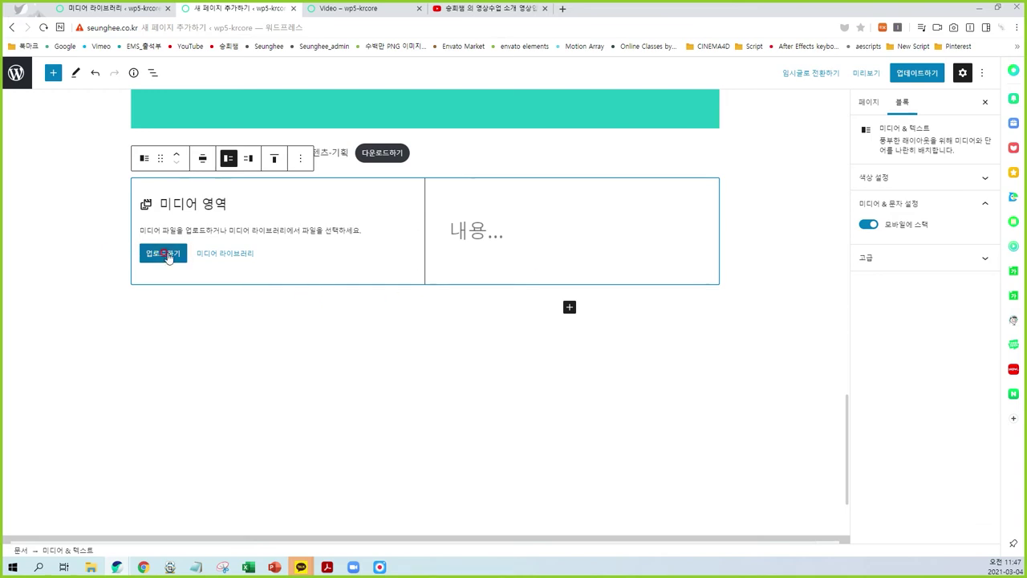
Fill the Media & Text block with item_img_02.jpg from the media library and the text "logo work", and update the page.
{"action": "left_click", "coordinate": [232, 255]}
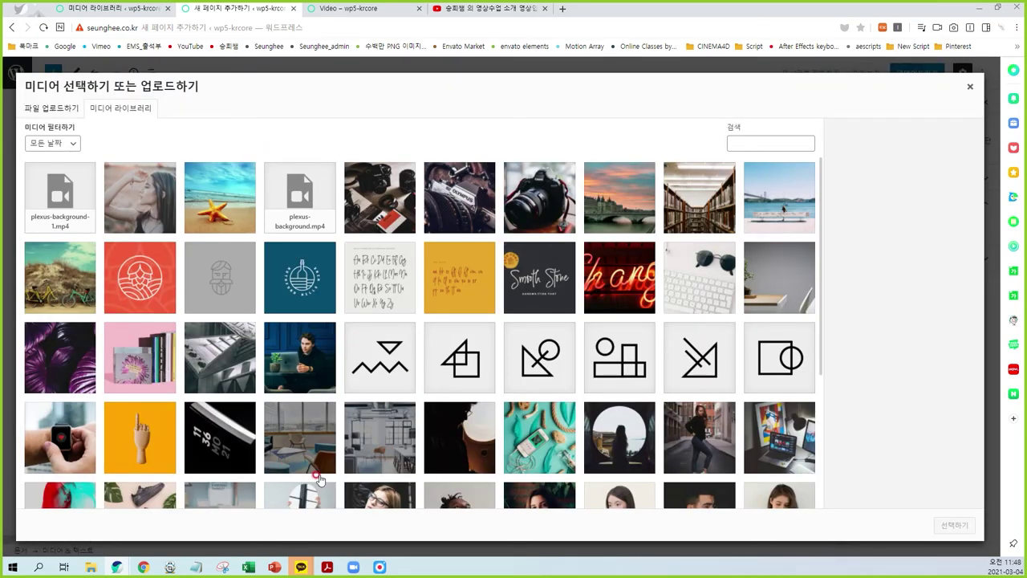
{"action": "left_click", "coordinate": [165, 301]}
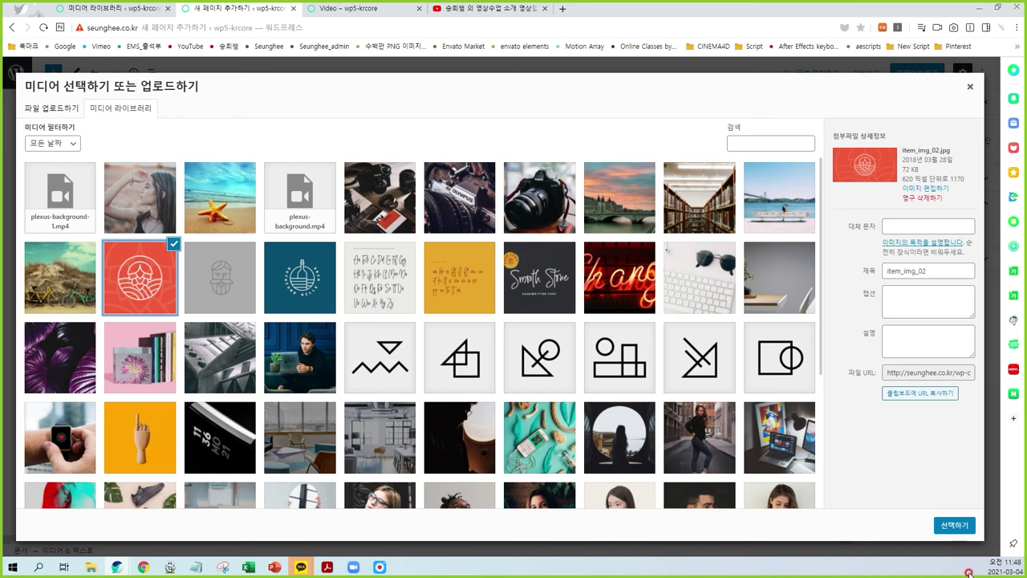
{"action": "left_click", "coordinate": [955, 526]}
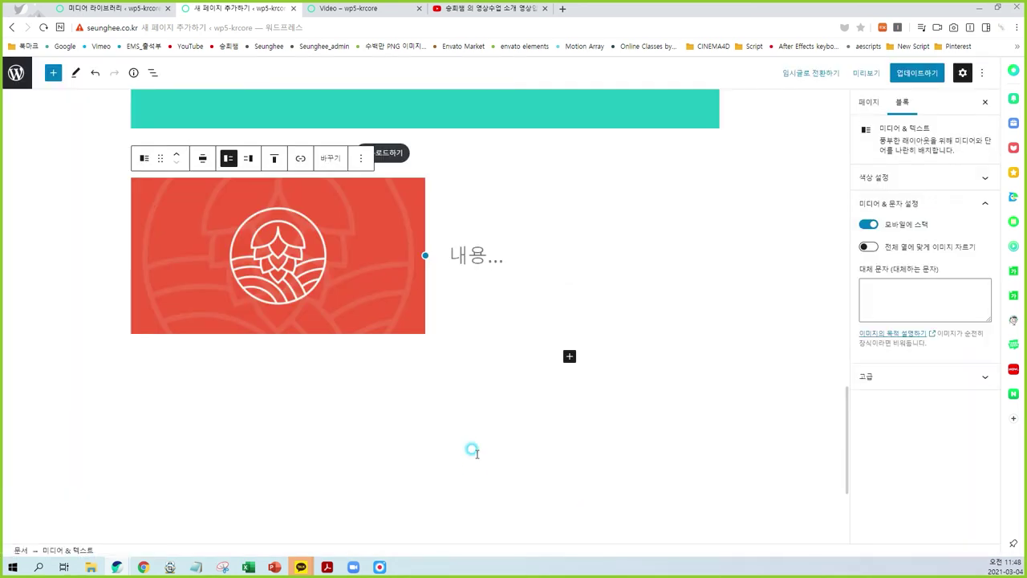
{"action": "left_click", "coordinate": [464, 264]}
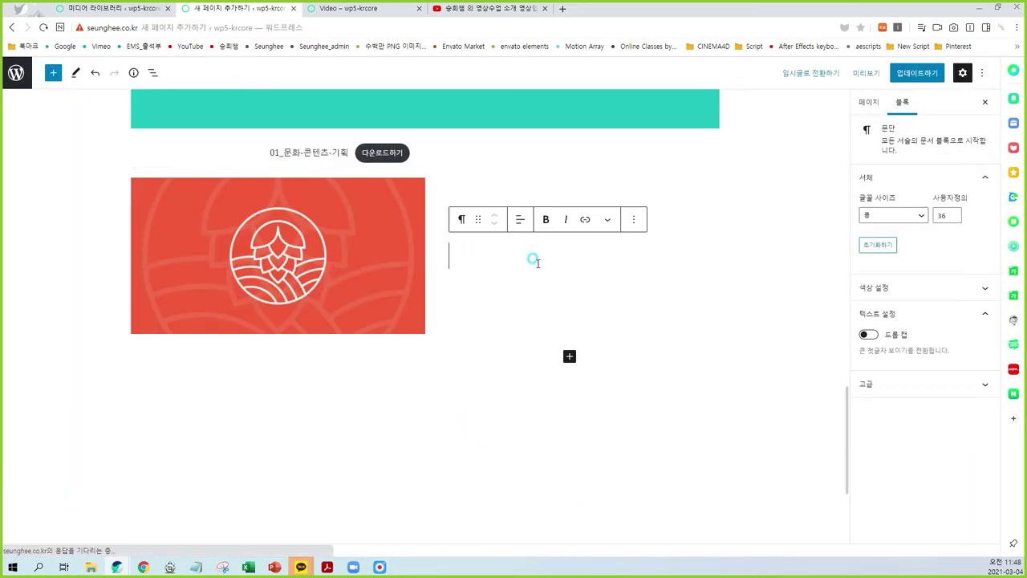
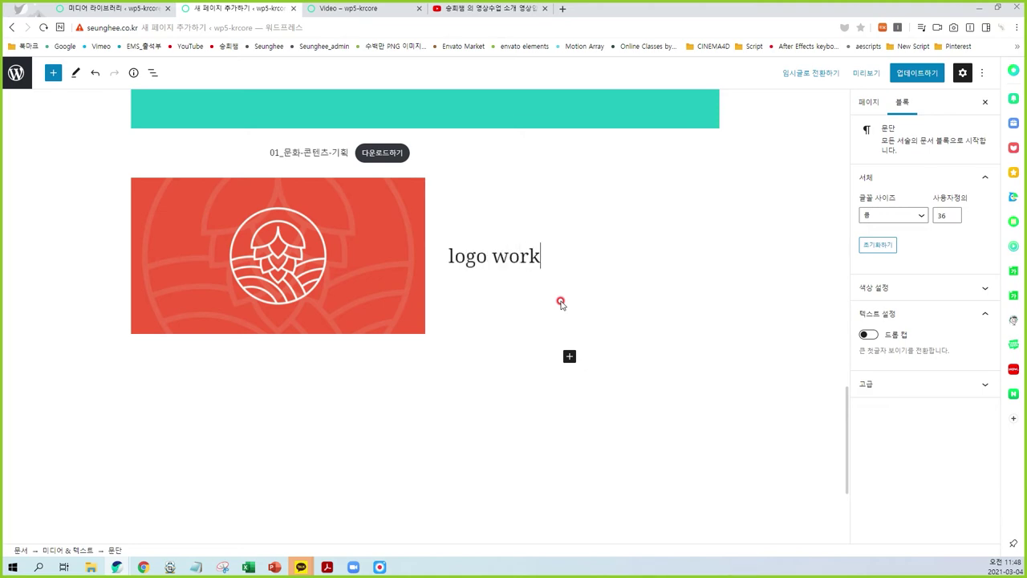
{"action": "left_click", "coordinate": [927, 79]}
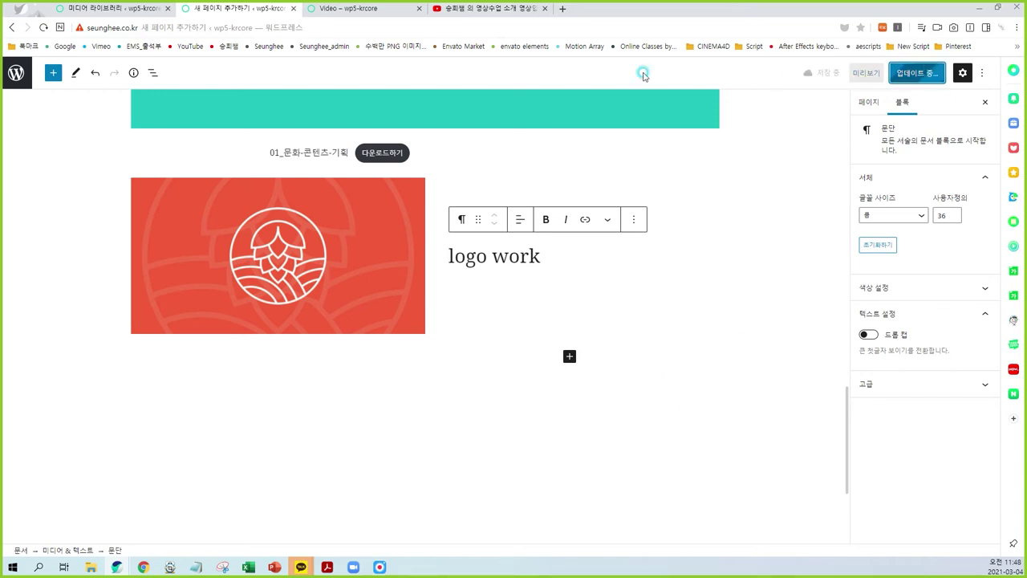
Reload the live Video page and check the logo image and text below the PDF download.
{"action": "left_click", "coordinate": [349, 8]}
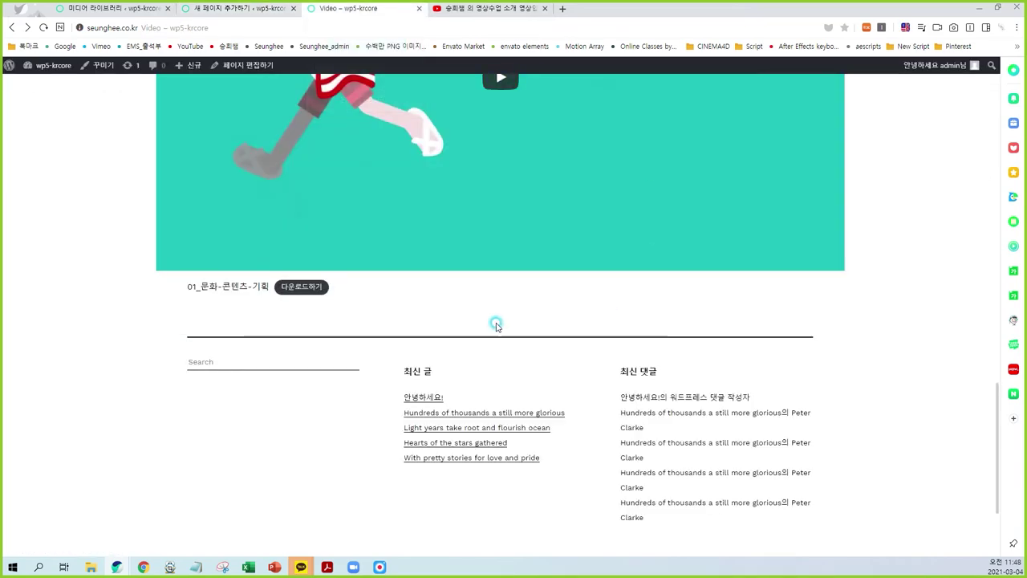
{"action": "scroll", "coordinate": [404, 275], "scroll_direction": "down", "scroll_amount": 2}
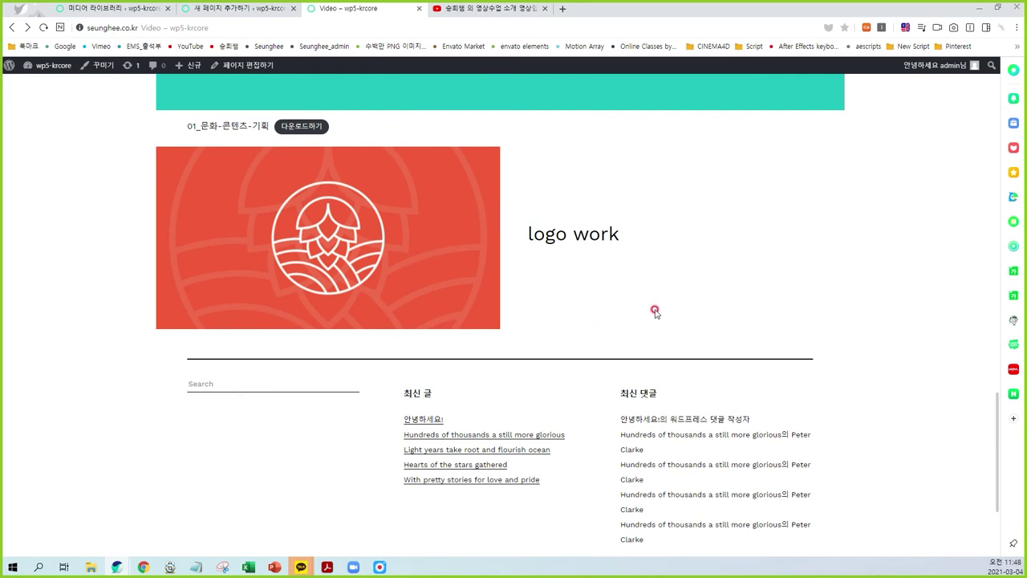
In the page editor, try the logo image to the right of the "logo work" text and return it to the left.
{"action": "left_click", "coordinate": [245, 8]}
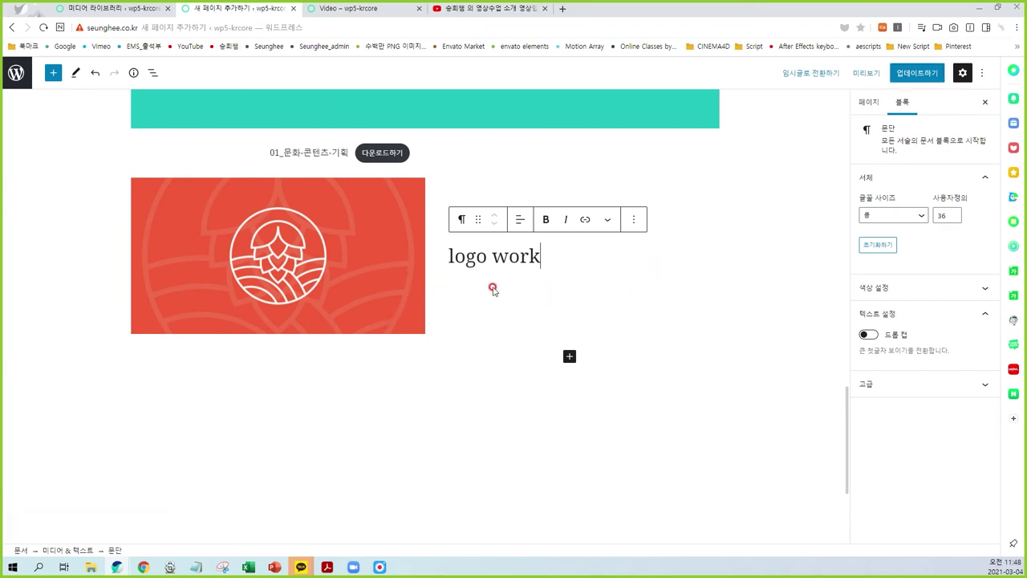
{"action": "left_click", "coordinate": [359, 266]}
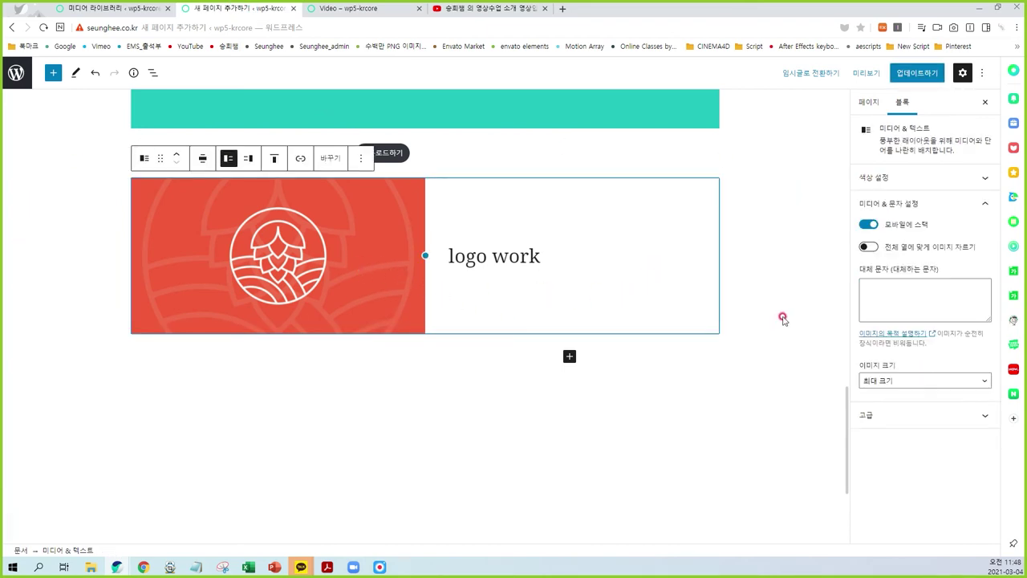
{"action": "left_click", "coordinate": [248, 159]}
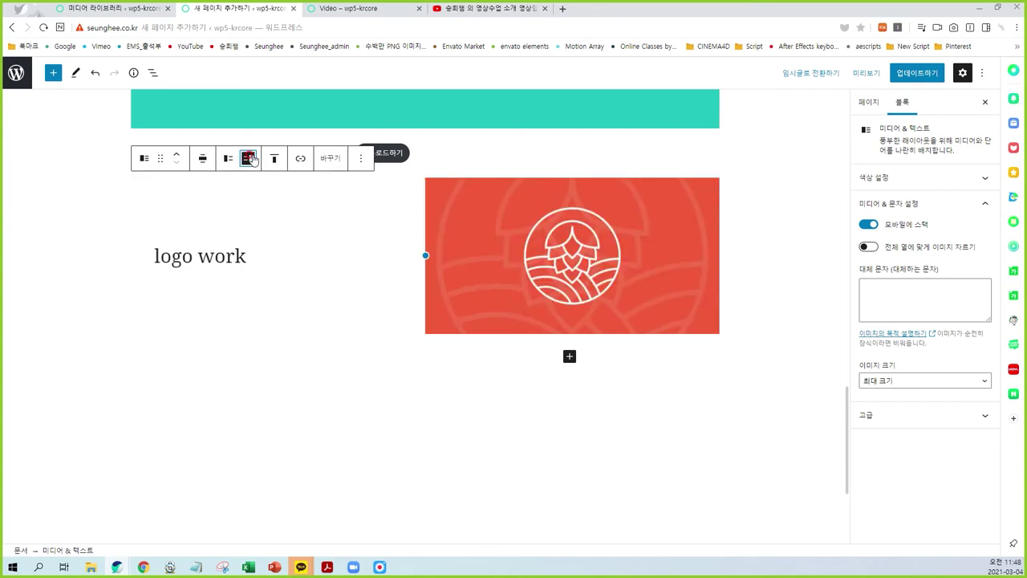
{"action": "left_click", "coordinate": [225, 159]}
Try the full-width alignment on the Media & Text block and return it to wide width.
{"action": "left_click", "coordinate": [204, 160]}
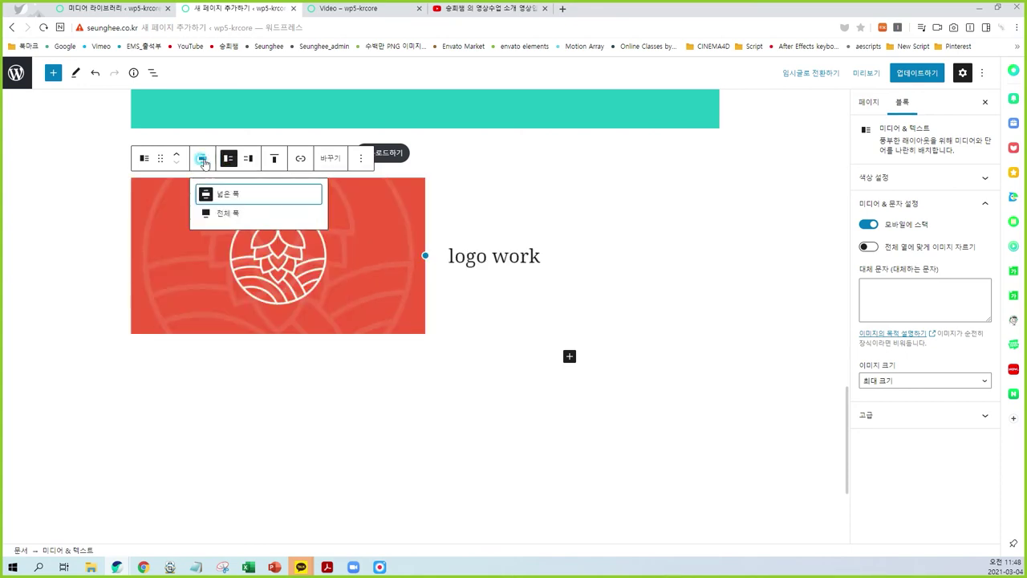
{"action": "left_click", "coordinate": [228, 213]}
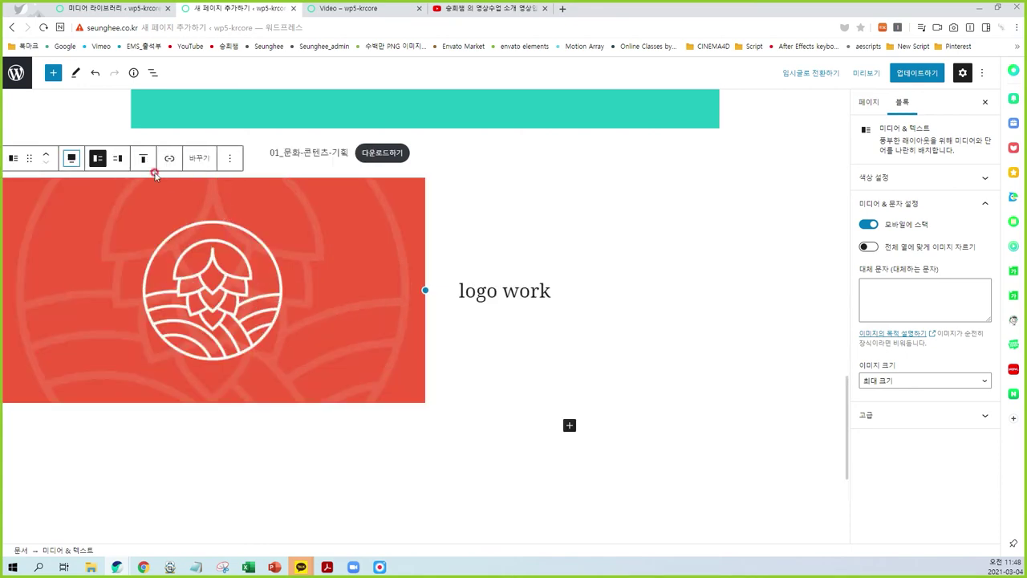
{"action": "left_click", "coordinate": [72, 159]}
{"action": "left_click", "coordinate": [90, 195]}
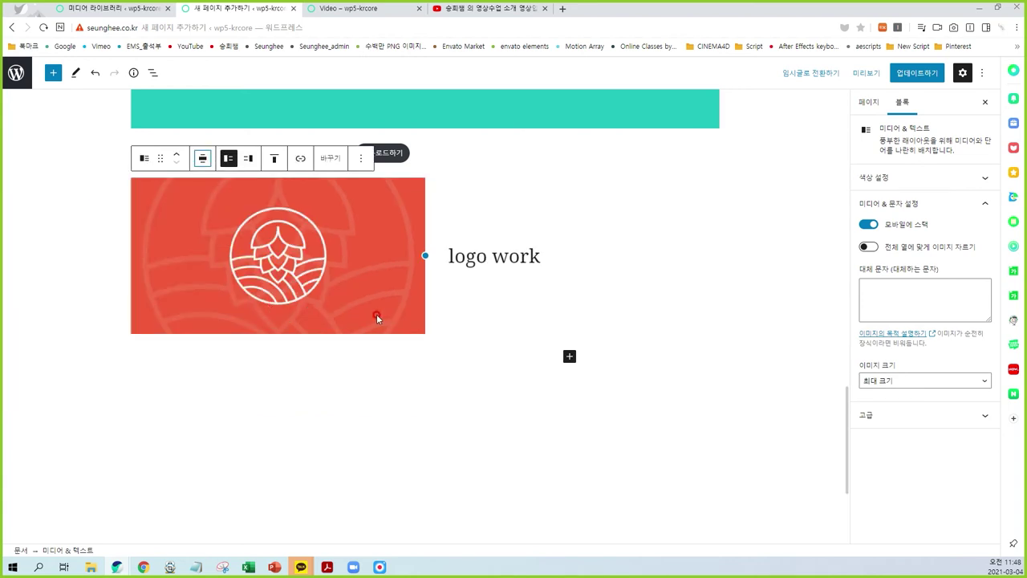
Try aligning the Media & Text block's content vertically to the top, and set it to vertical centre.
{"action": "left_click", "coordinate": [273, 158]}
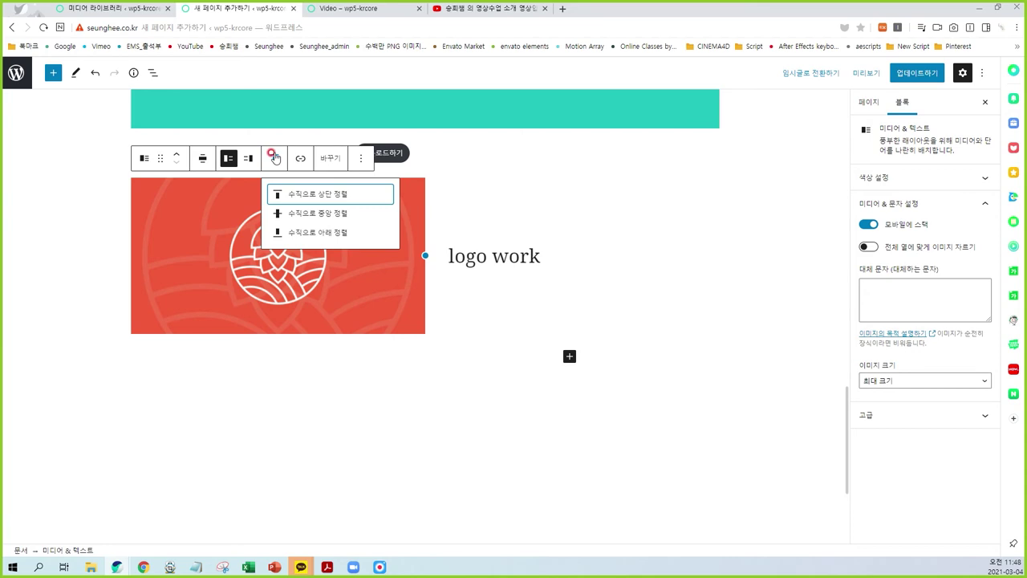
{"action": "left_click", "coordinate": [313, 195]}
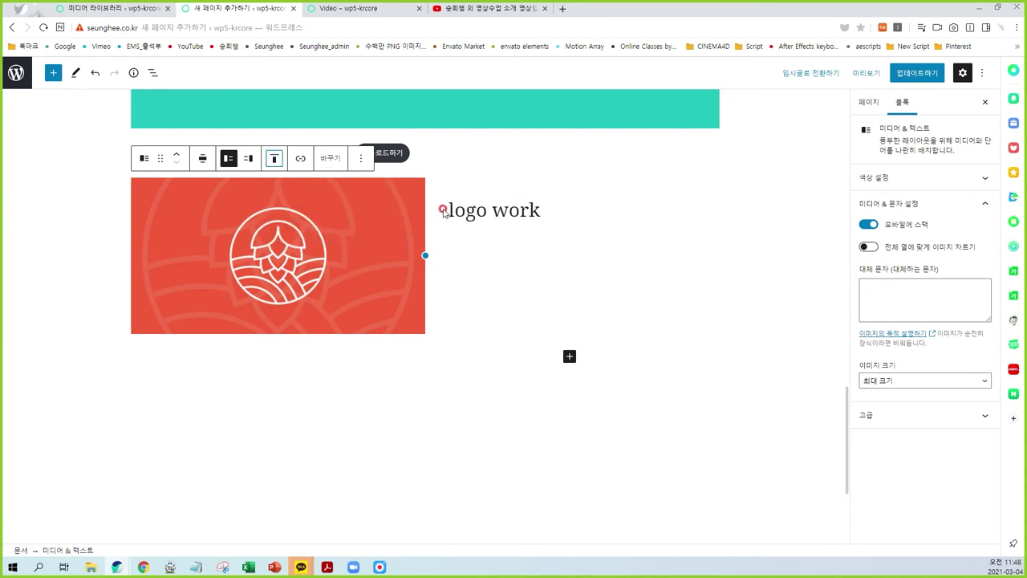
{"action": "left_click", "coordinate": [274, 158]}
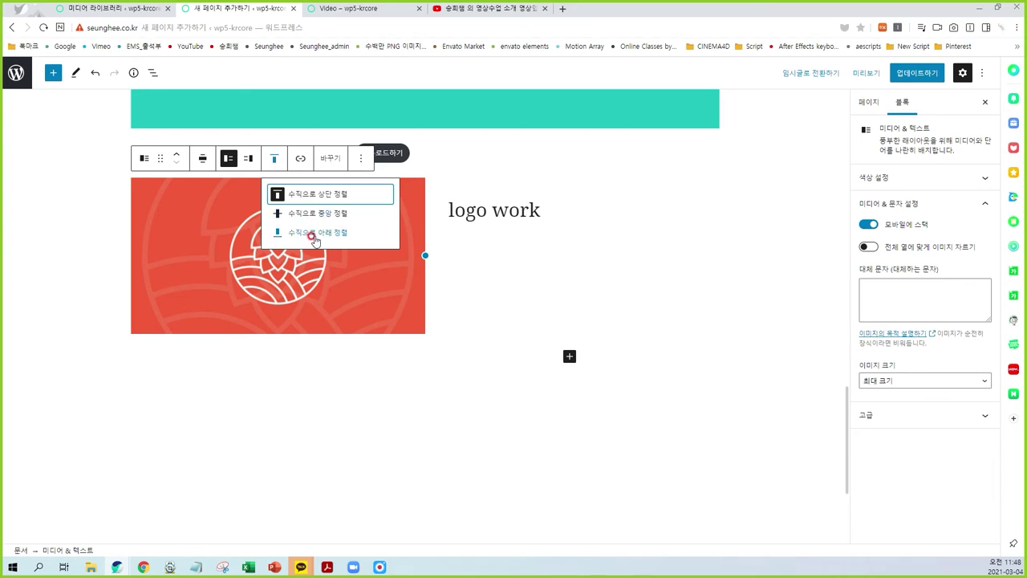
{"action": "left_click", "coordinate": [320, 213]}
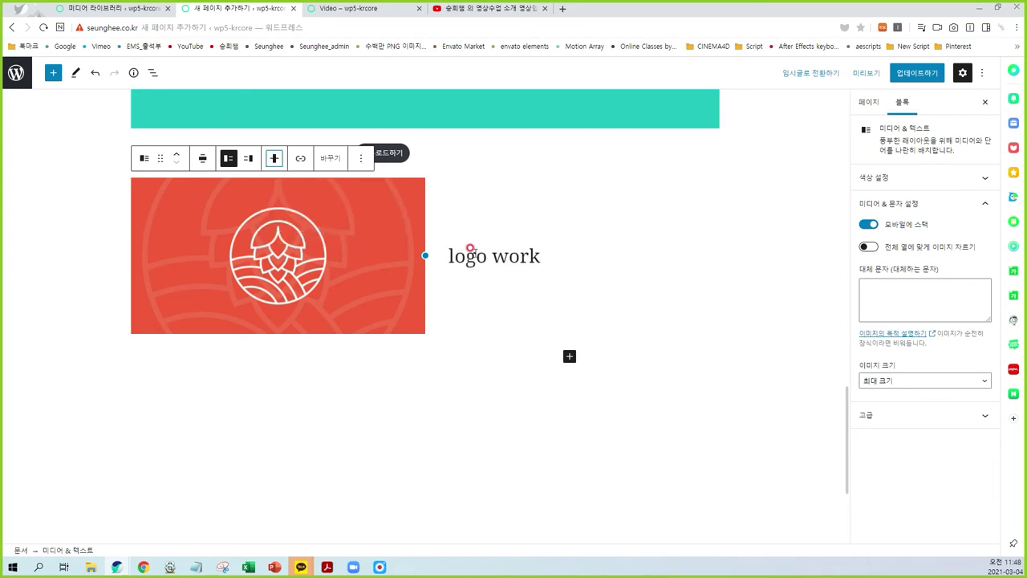
Set the "logo work" text to the normal font size (보통, 16) and colour it dark red.
{"action": "left_click", "coordinate": [488, 254]}
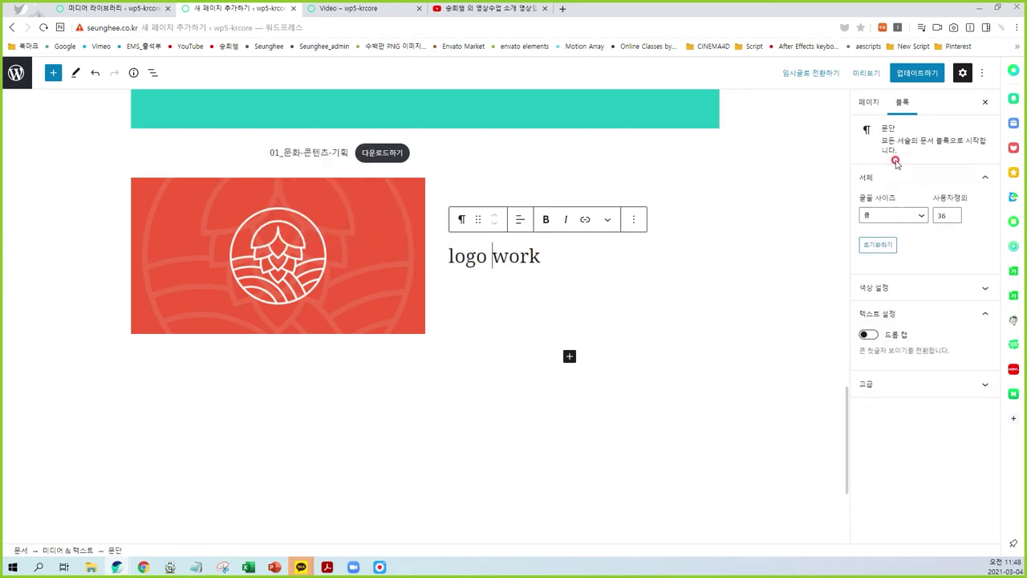
{"action": "left_click", "coordinate": [900, 216]}
{"action": "left_click", "coordinate": [880, 280]}
{"action": "left_click", "coordinate": [518, 258]}
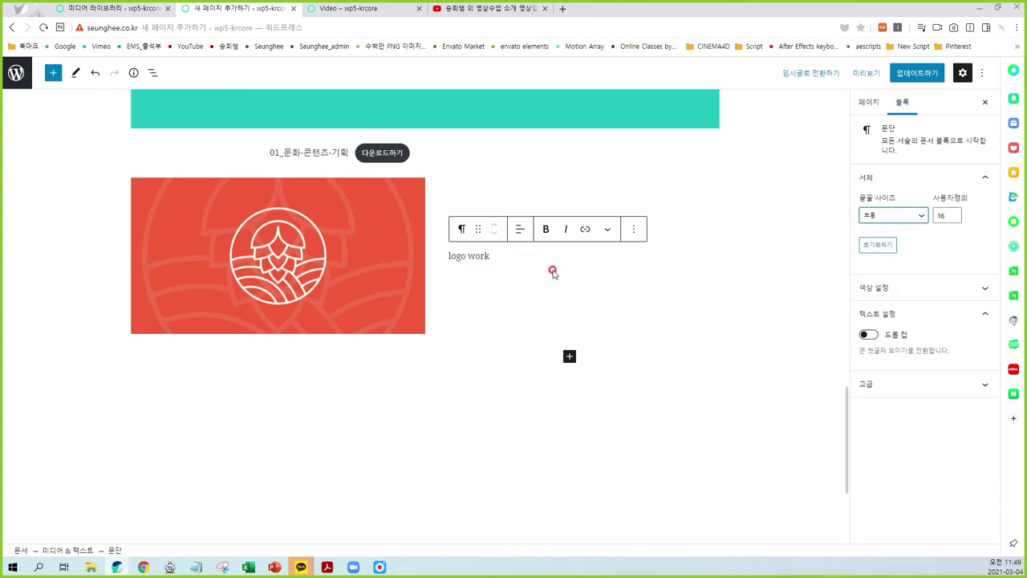
{"action": "left_click", "coordinate": [915, 287]}
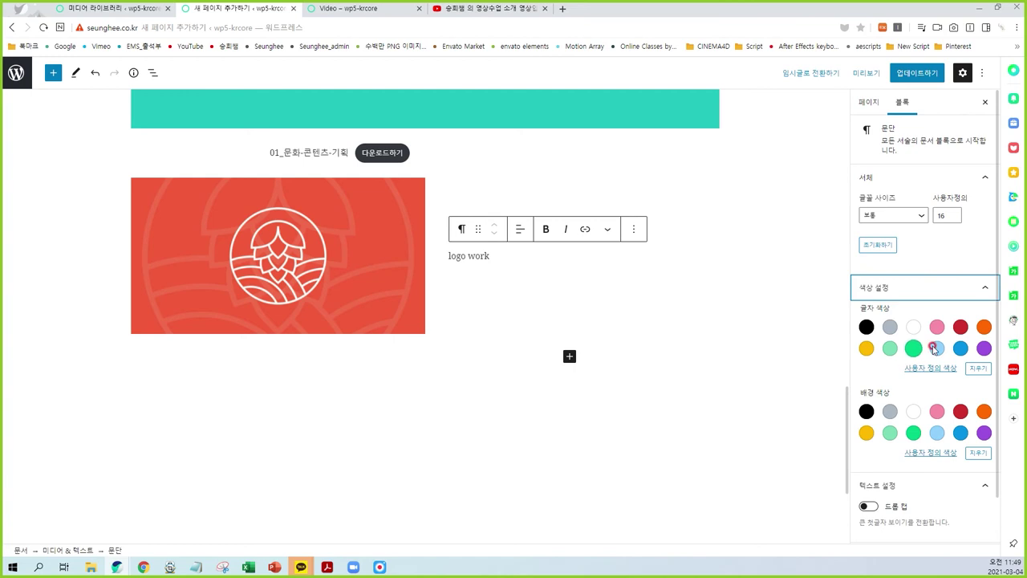
{"action": "left_click", "coordinate": [959, 327]}
Update the page and check the restyled "logo work" text on the live Video page.
{"action": "left_click", "coordinate": [896, 80]}
{"action": "left_click", "coordinate": [361, 8]}
{"action": "left_click", "coordinate": [616, 323]}
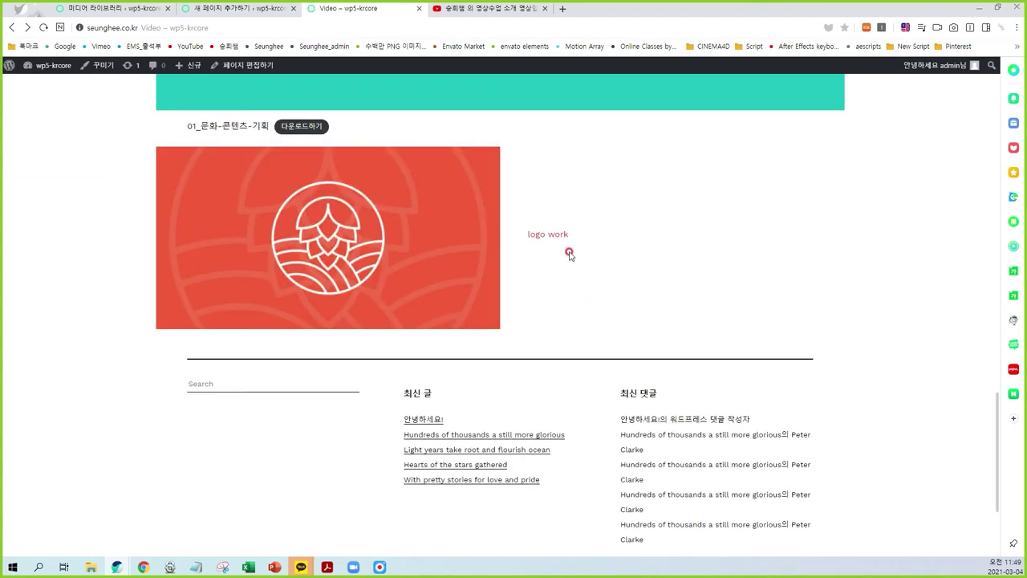
Back in the page editor, add a button block below the Media & Text block and label it "살펴보기".
{"action": "left_click", "coordinate": [271, 10]}
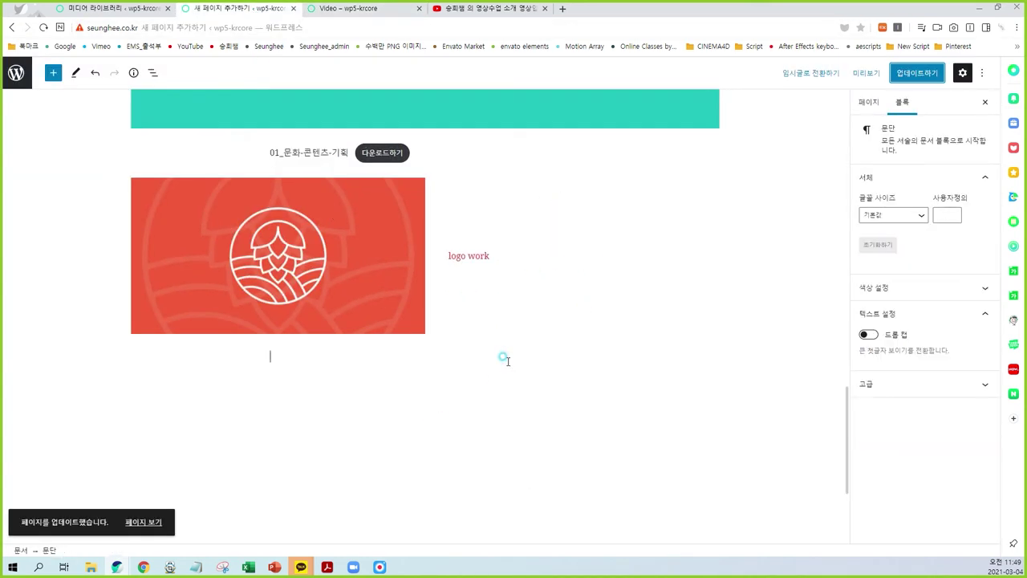
{"action": "left_click", "coordinate": [53, 73]}
{"action": "scroll", "coordinate": [80, 401], "scroll_direction": "down", "scroll_amount": 2}
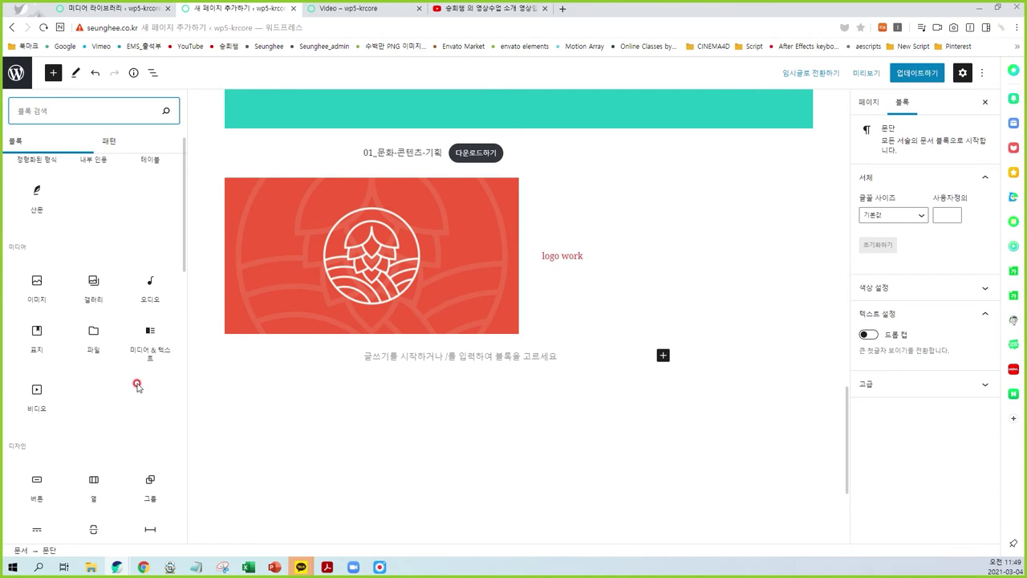
{"action": "scroll", "coordinate": [137, 386], "scroll_direction": "down", "scroll_amount": 2}
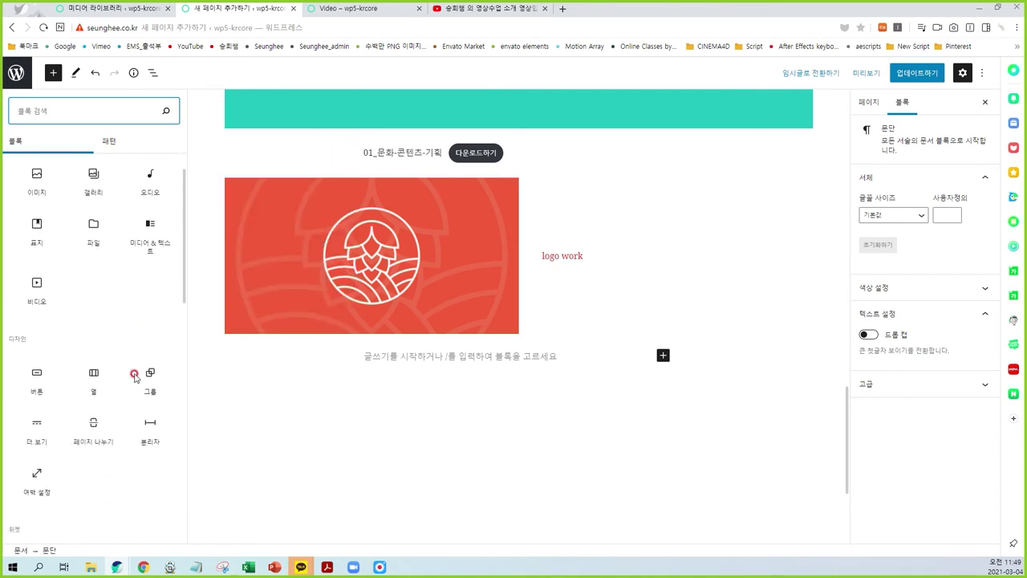
{"action": "left_click", "coordinate": [36, 381]}
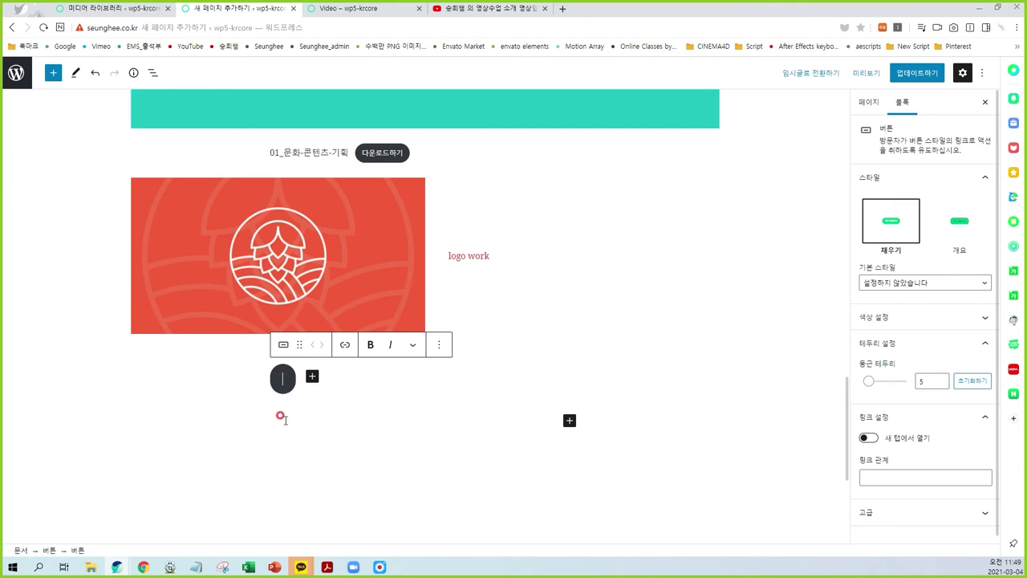
{"action": "type", "text": "ej"}
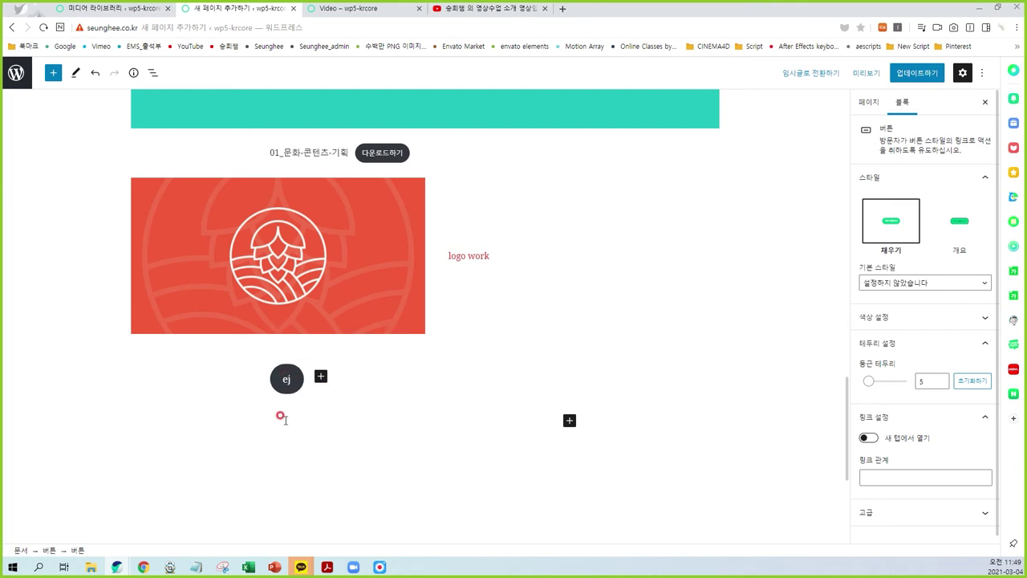
{"action": "key", "text": "BackSpace"}
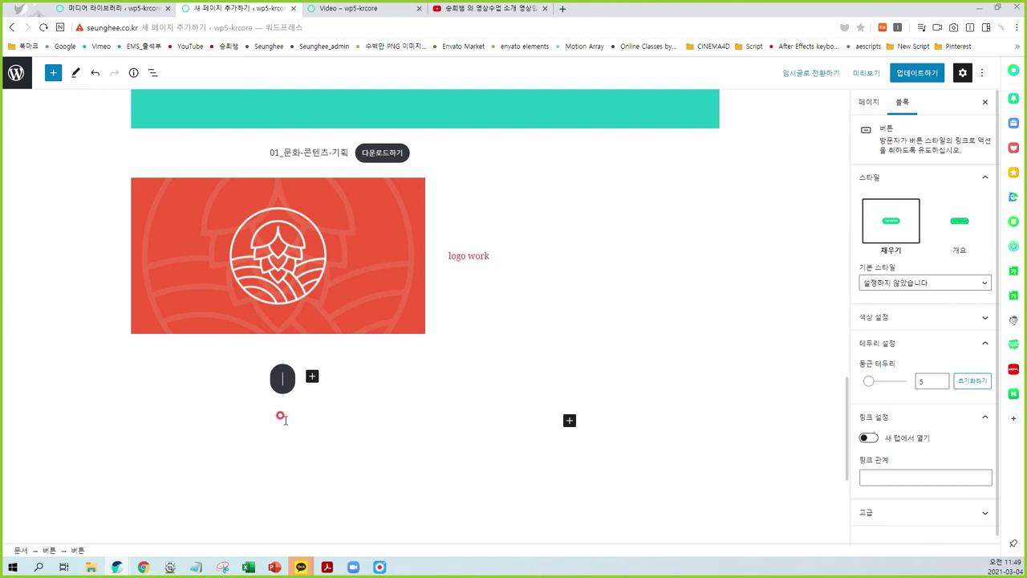
{"action": "type", "text": "ㅅ"}
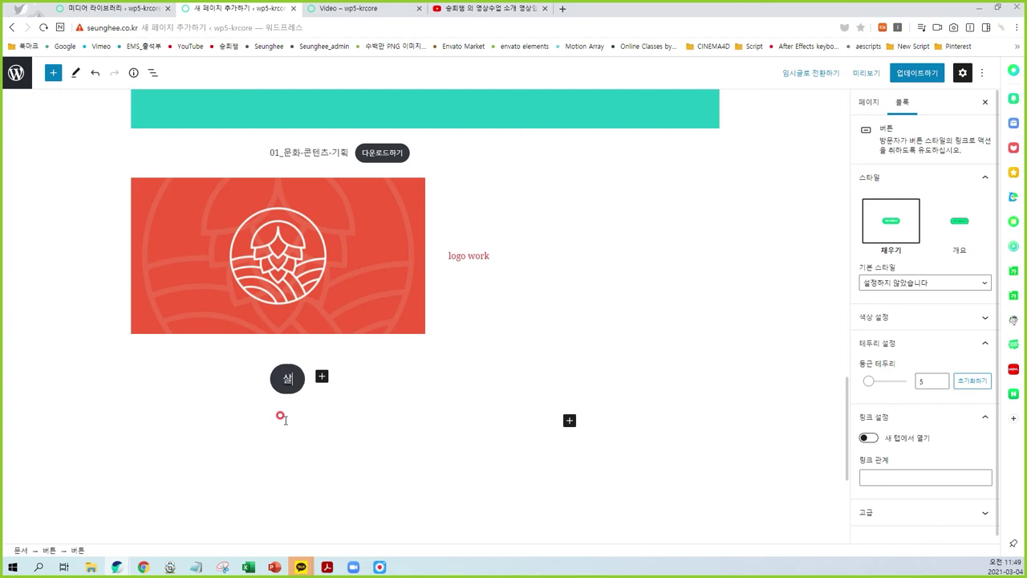
{"action": "type", "text": "펴보기"}
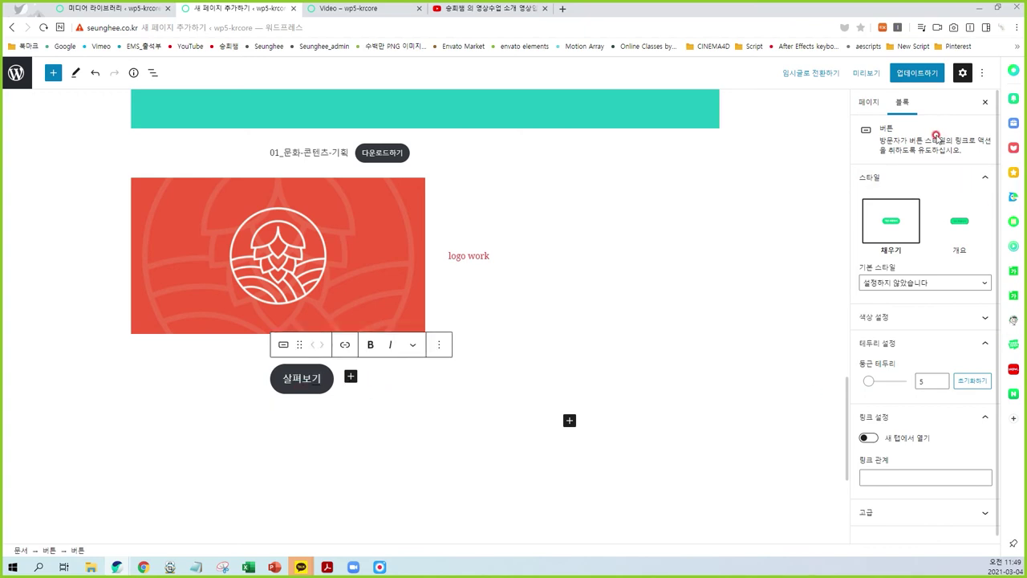
Give the "살펴보기" button the outline style (개요) and a purple text colour.
{"action": "mouse_move", "coordinate": [926, 117]}
{"action": "left_mouse_down"}
{"action": "mouse_move", "coordinate": [883, 100]}
{"action": "mouse_move", "coordinate": [914, 95]}
{"action": "left_mouse_up"}
{"action": "mouse_move", "coordinate": [950, 160]}
{"action": "left_mouse_down"}
{"action": "mouse_move", "coordinate": [749, 456]}
{"action": "mouse_move", "coordinate": [949, 180]}
{"action": "left_mouse_up"}
{"action": "key", "text": "Escape"}
{"action": "left_click", "coordinate": [891, 228]}
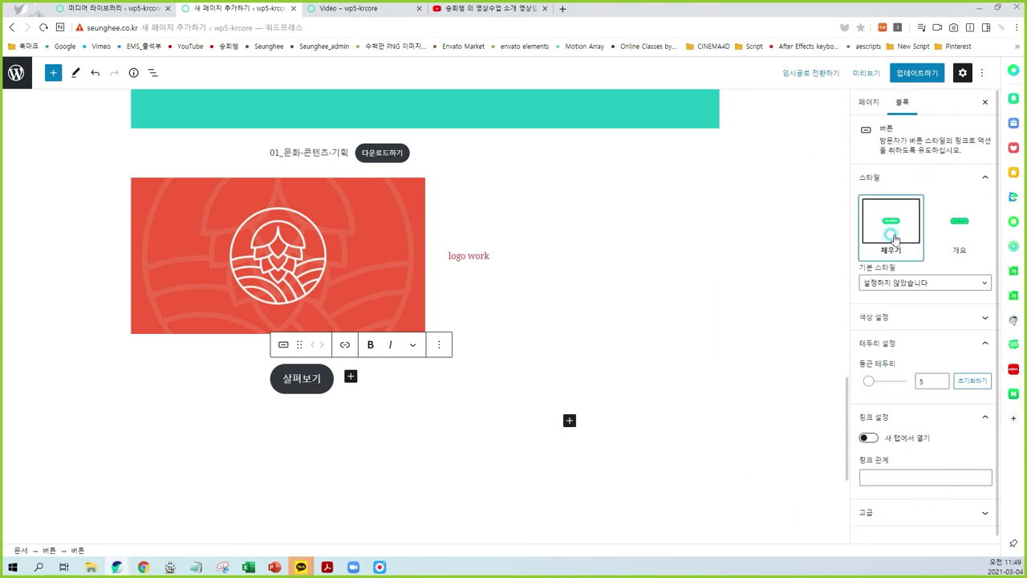
{"action": "left_click", "coordinate": [968, 230]}
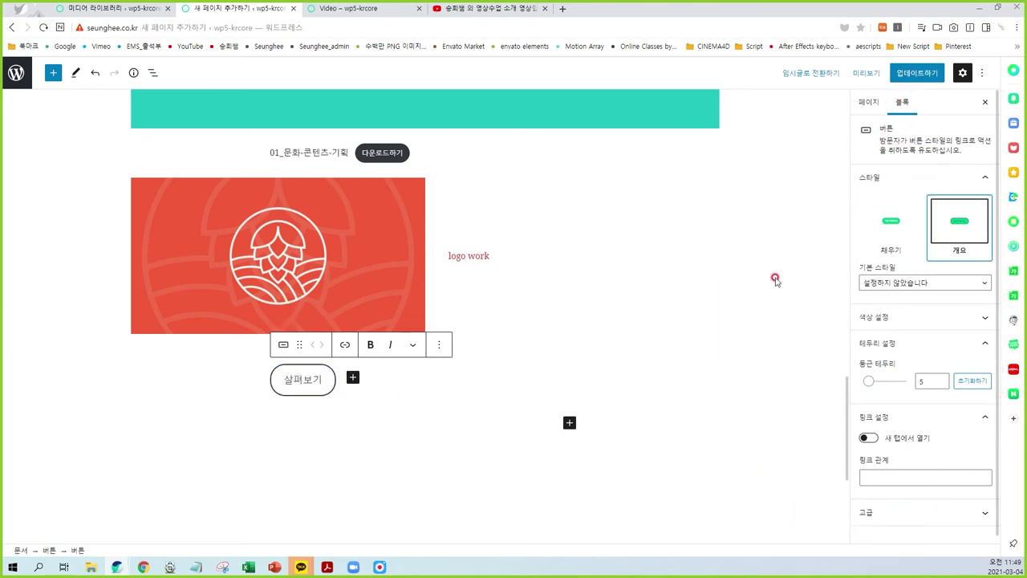
{"action": "left_click", "coordinate": [889, 317]}
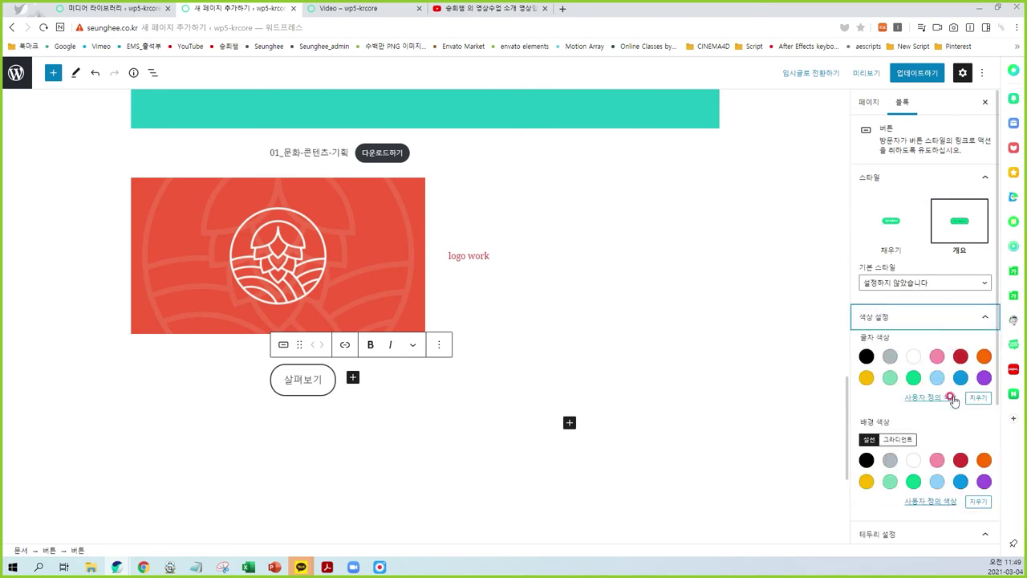
{"action": "left_click", "coordinate": [984, 377]}
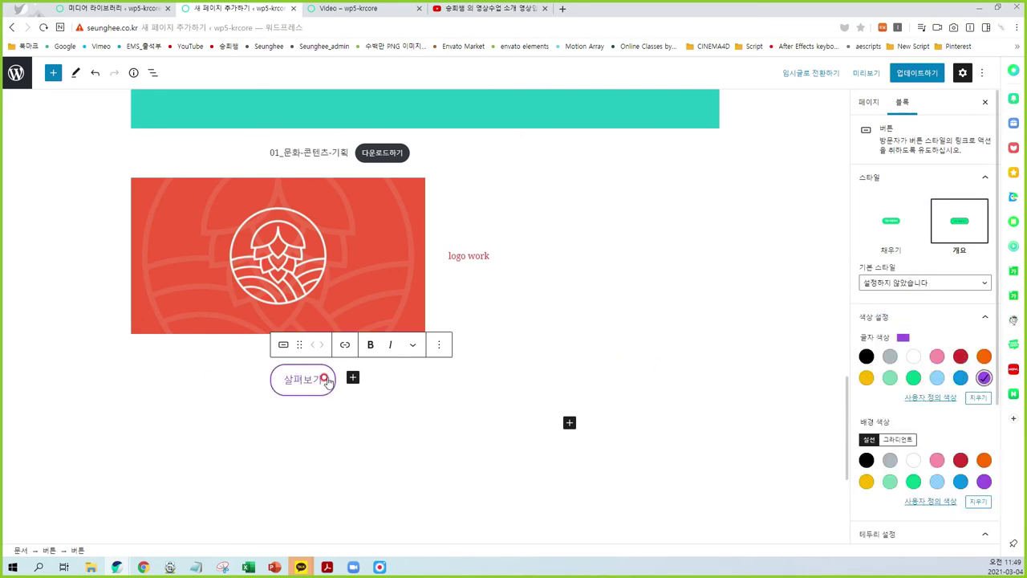
Try a solid grey background on the button and replace it with the light pink-to-purple gradient.
{"action": "scroll", "coordinate": [907, 419], "scroll_direction": "down", "scroll_amount": 1}
{"action": "left_click", "coordinate": [890, 353]}
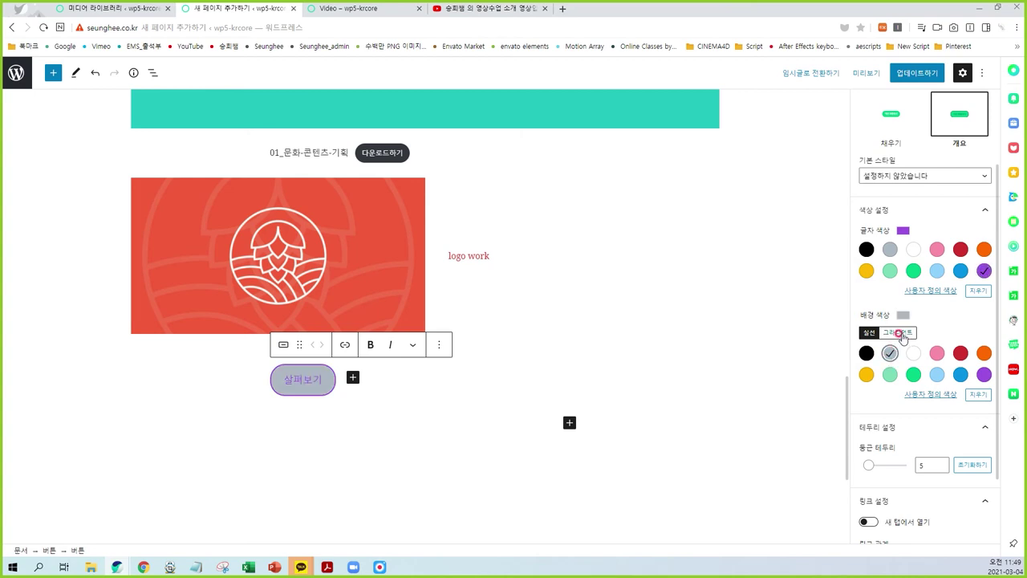
{"action": "left_click", "coordinate": [897, 332]}
{"action": "left_click", "coordinate": [867, 374]}
{"action": "left_click", "coordinate": [447, 393]}
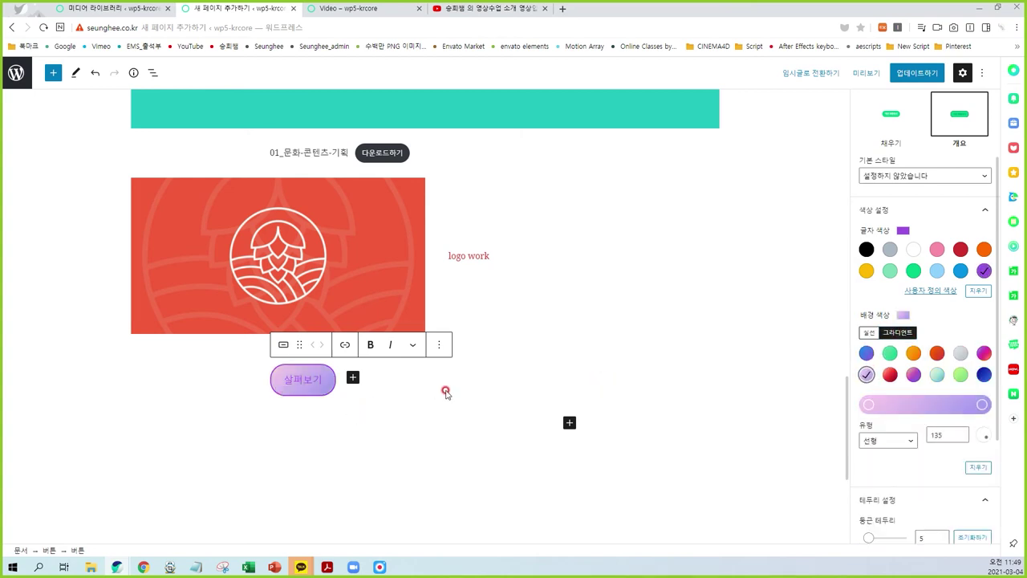
Lower the opacity of the gradient's pink starting colour to 0.24.
{"action": "scroll", "coordinate": [887, 443], "scroll_direction": "down", "scroll_amount": 1}
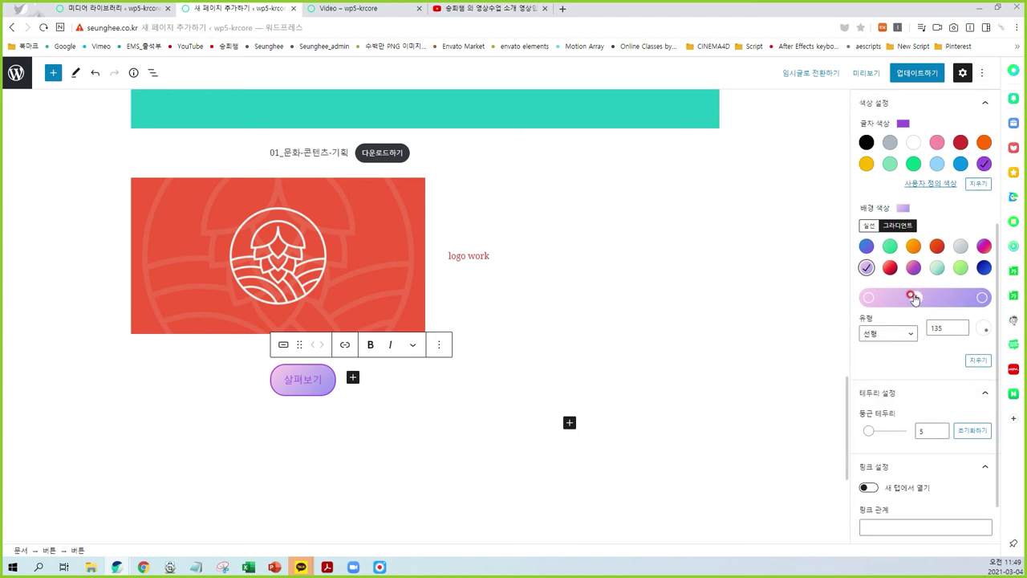
{"action": "left_click", "coordinate": [867, 298]}
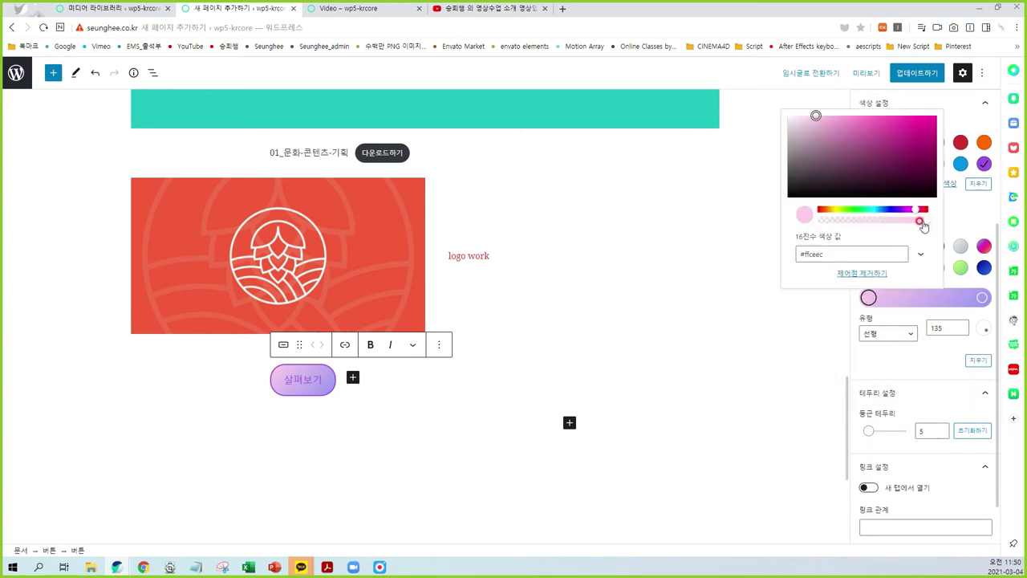
{"action": "left_click_drag", "start_coordinate": [924, 224], "coordinate": [854, 236]}
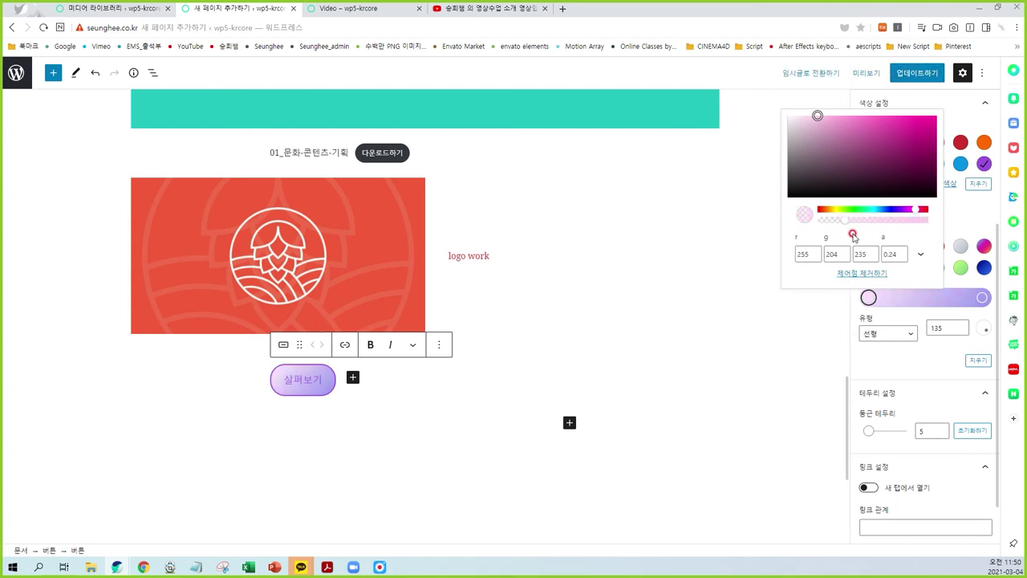
{"action": "left_click", "coordinate": [866, 347]}
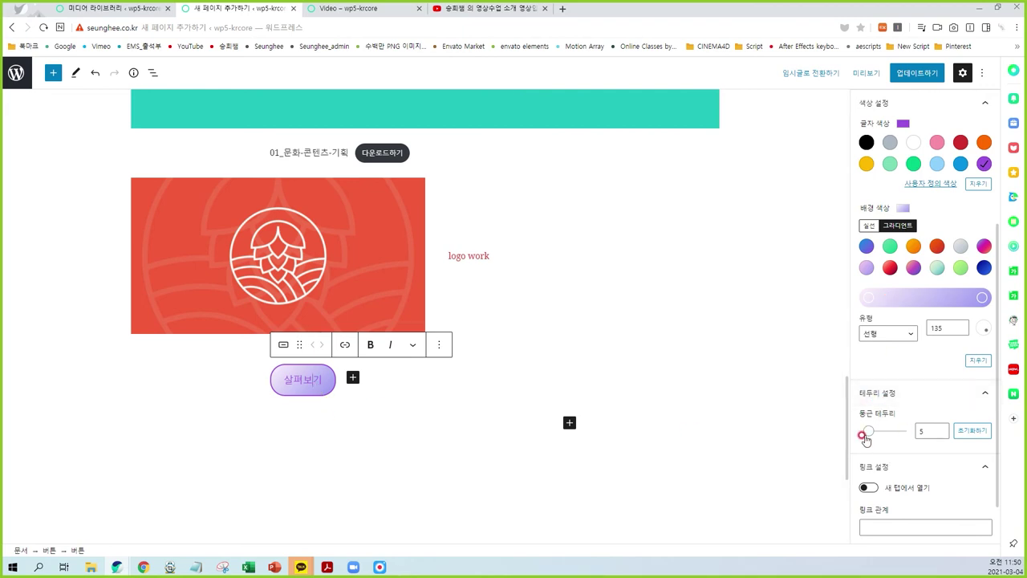
Set the button's border radius to 42.
{"action": "left_click_drag", "start_coordinate": [865, 439], "coordinate": [300, 435]}
{"action": "left_click_drag", "start_coordinate": [871, 445], "coordinate": [901, 438]}
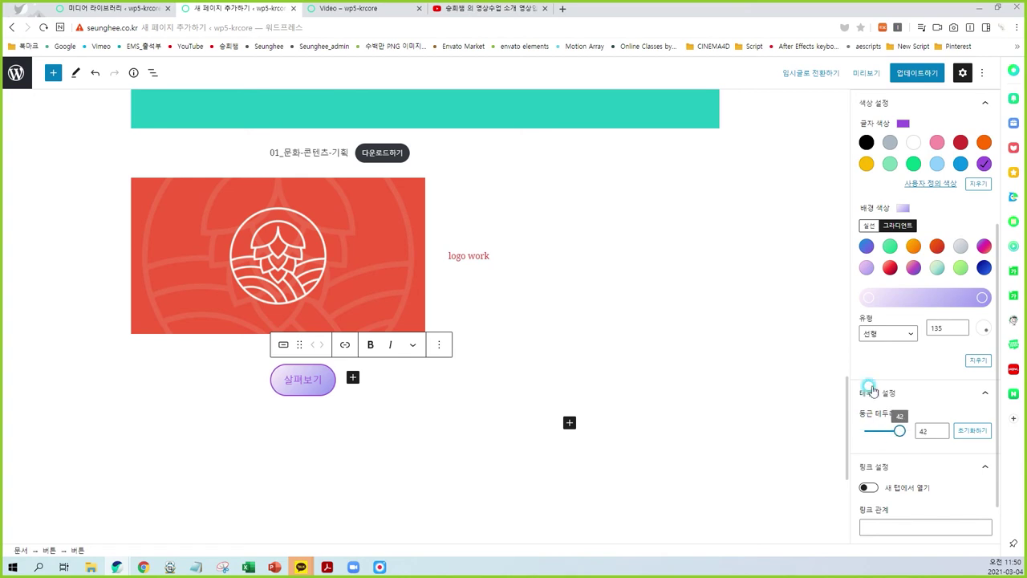
{"action": "scroll", "coordinate": [898, 417], "scroll_direction": "down", "scroll_amount": 1}
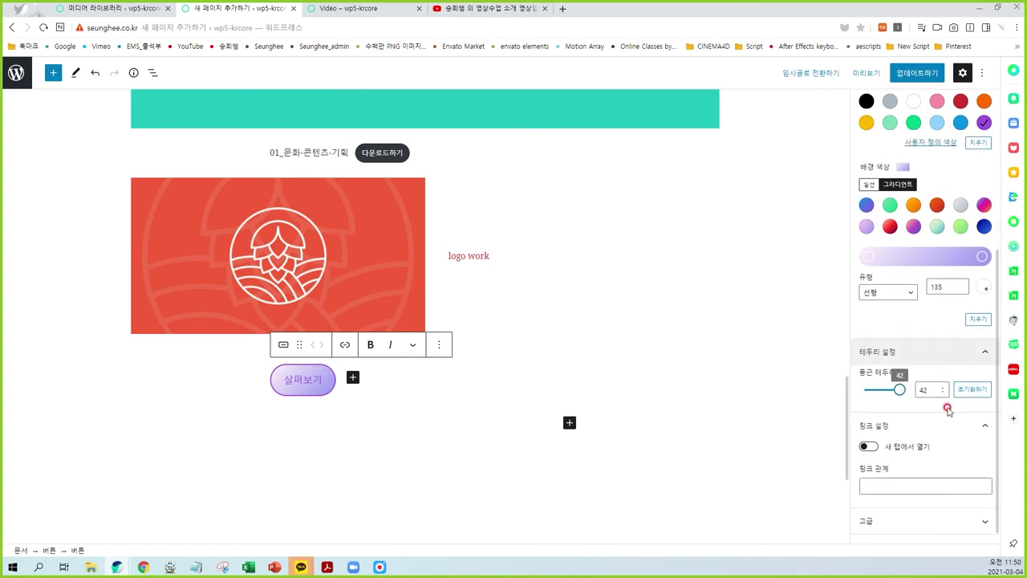
{"action": "left_click", "coordinate": [297, 379]}
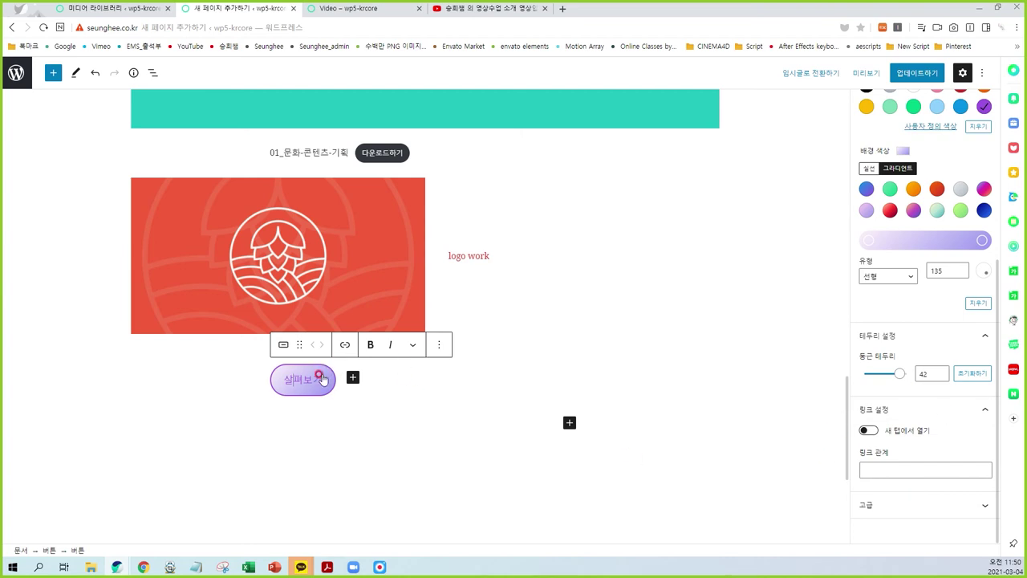
{"action": "left_click", "coordinate": [345, 344]}
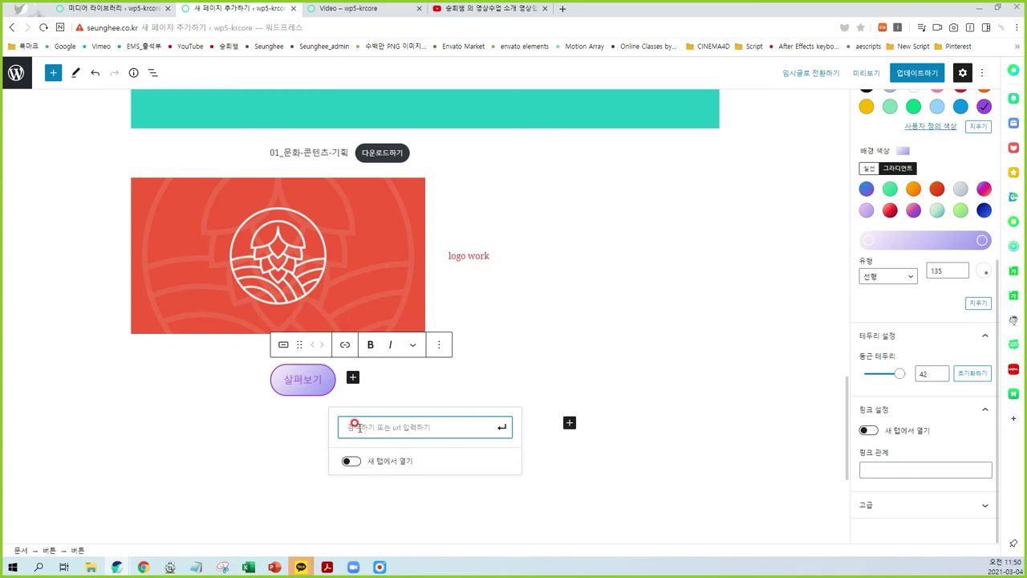
{"action": "type", "text": "https://www.youtube.com/watch?v=YyQ7a3g_dvE"}
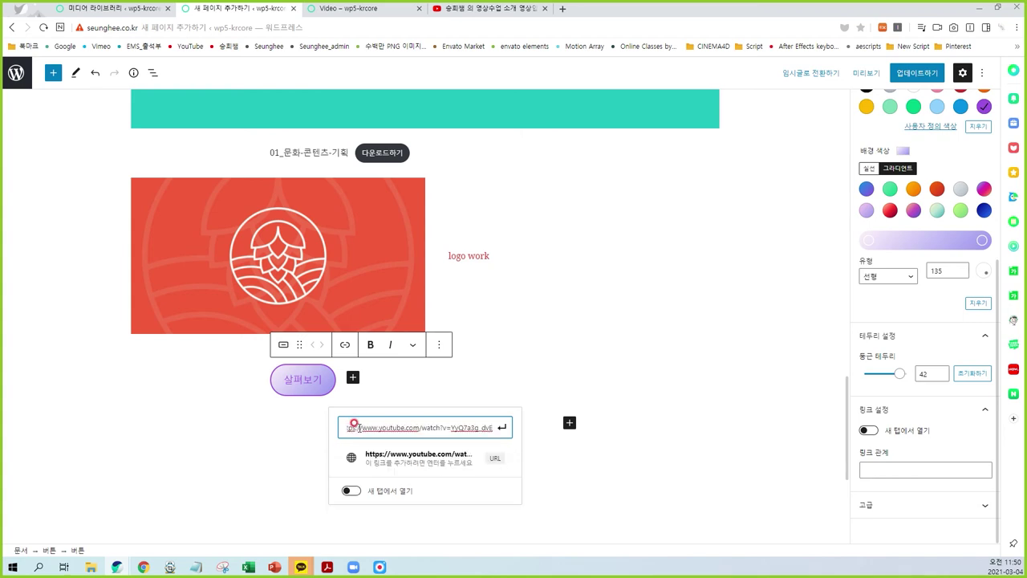
{"action": "left_click", "coordinate": [499, 428]}
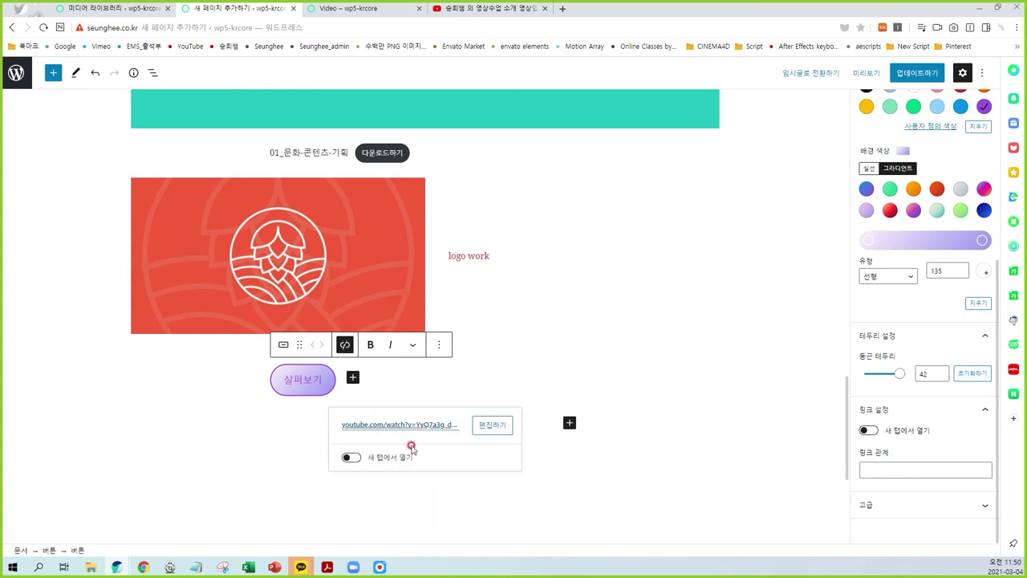
Make the "살펴보기" button's link open in a new tab and update the page.
{"action": "left_click", "coordinate": [349, 458]}
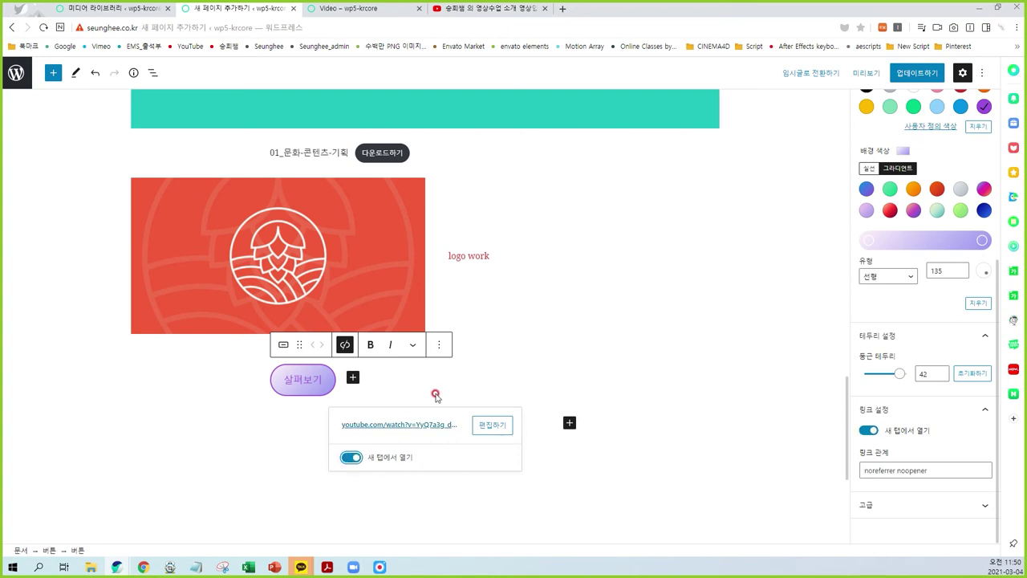
{"action": "left_click", "coordinate": [521, 377]}
{"action": "left_click", "coordinate": [917, 73]}
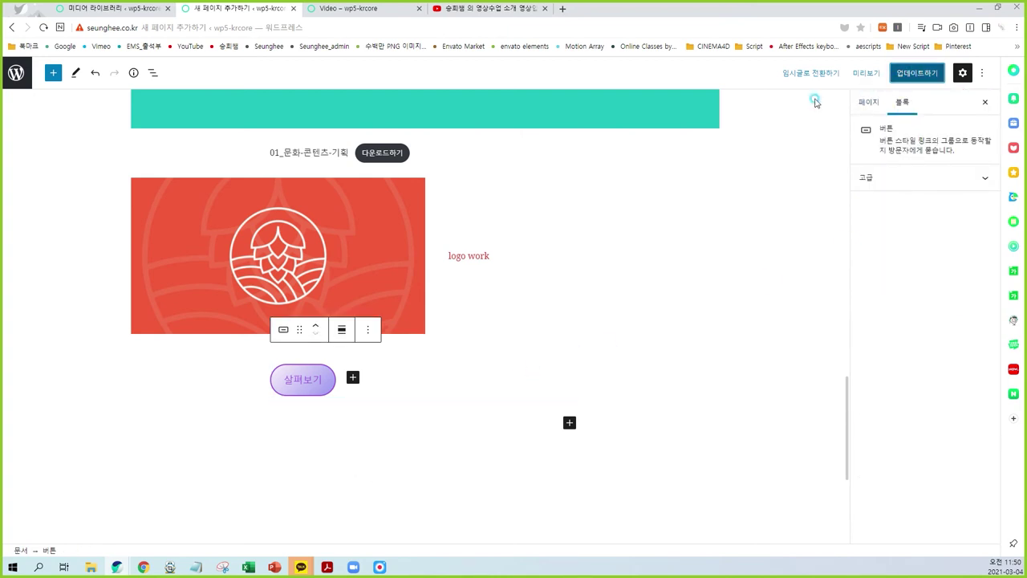
Reload the live Video page, test the "살펴보기" button's link and pause the YouTube video it opens.
{"action": "left_click", "coordinate": [374, 10]}
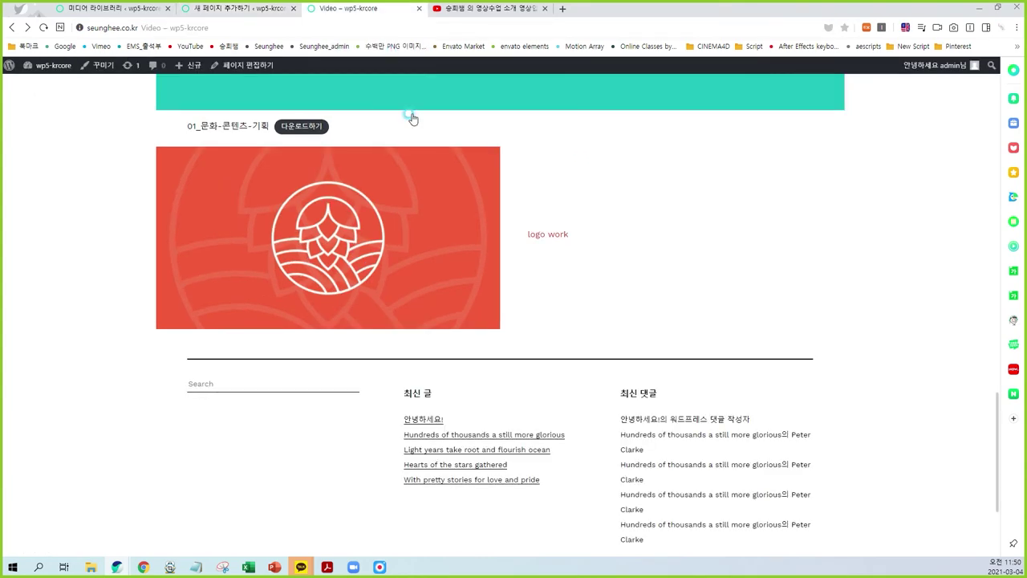
{"action": "key", "text": "F5"}
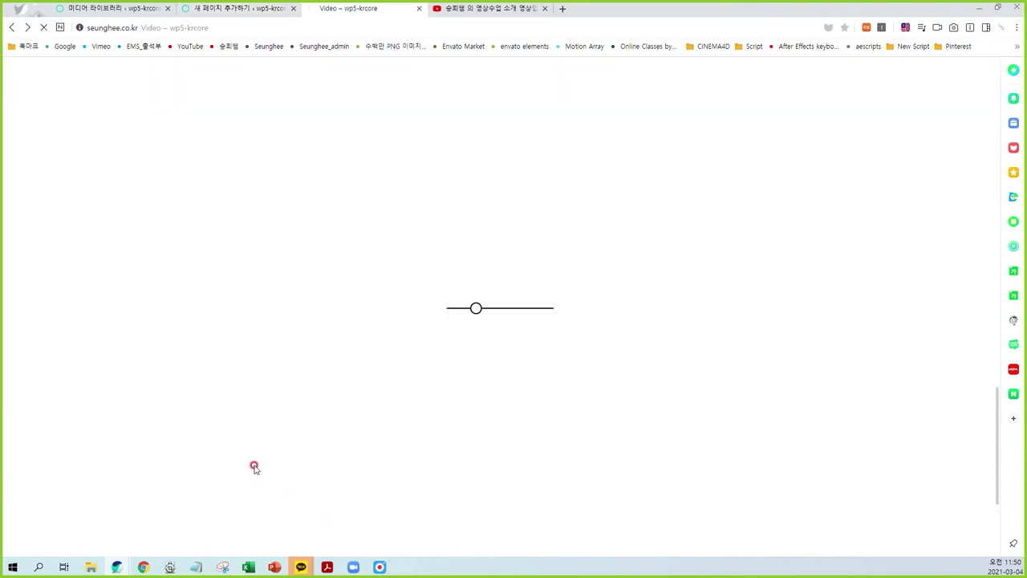
{"action": "left_click", "coordinate": [215, 356]}
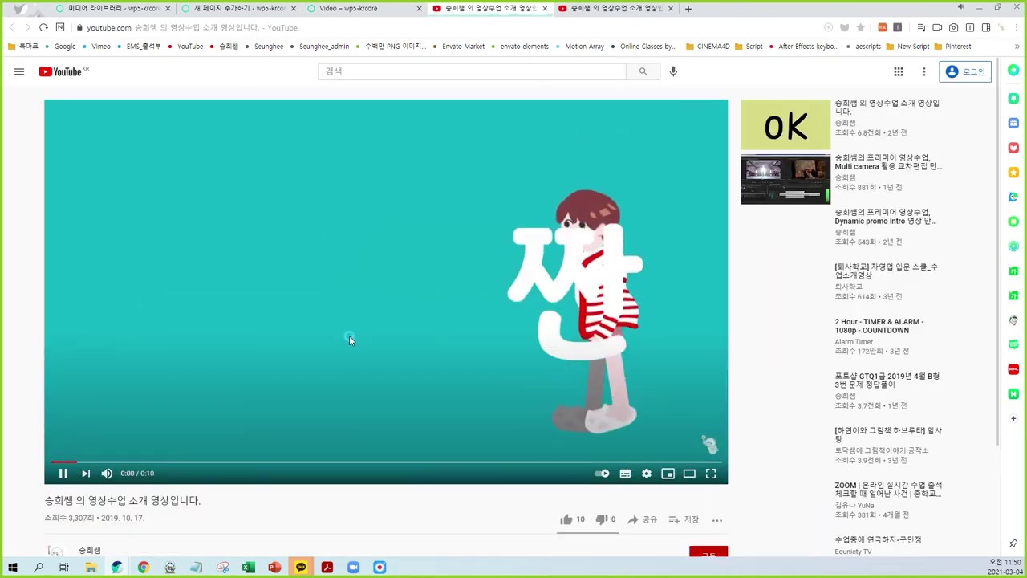
{"action": "left_click", "coordinate": [349, 336]}
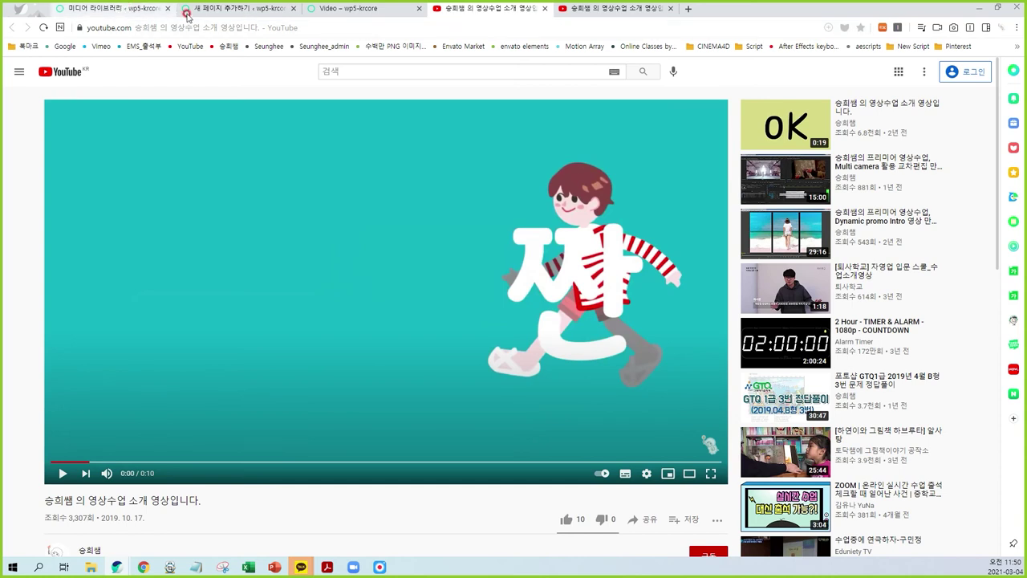
Compare the gap between the logo image and the "살펴보기" button in the page editor and on the live Video page.
{"action": "left_click", "coordinate": [238, 11]}
{"action": "left_click", "coordinate": [393, 388]}
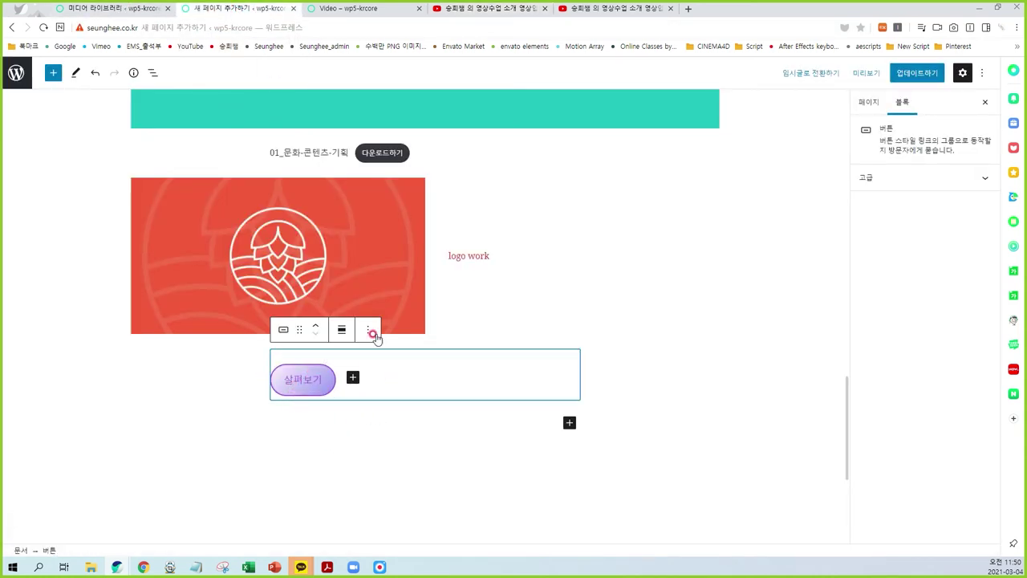
{"action": "left_click", "coordinate": [401, 10]}
{"action": "left_click", "coordinate": [191, 343]}
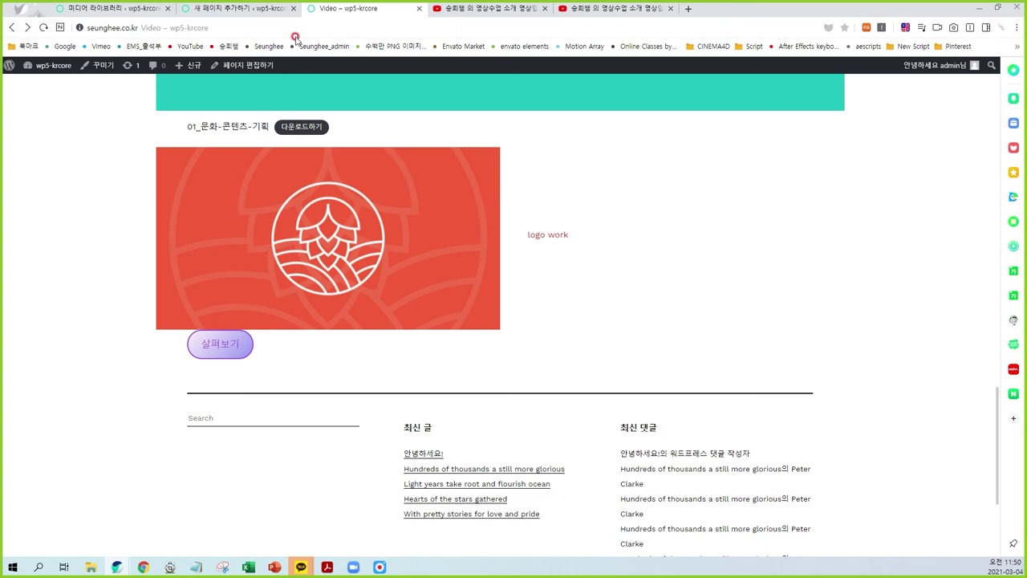
{"action": "left_click", "coordinate": [237, 9]}
{"action": "left_click", "coordinate": [397, 395]}
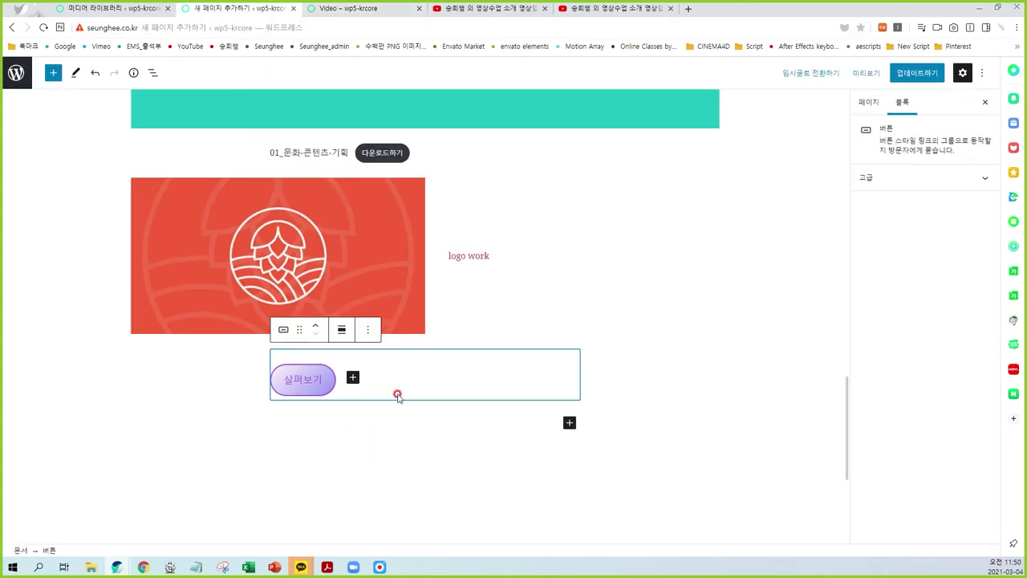
{"action": "left_click", "coordinate": [446, 424]}
{"action": "left_click", "coordinate": [454, 325]}
{"action": "left_click", "coordinate": [324, 359]}
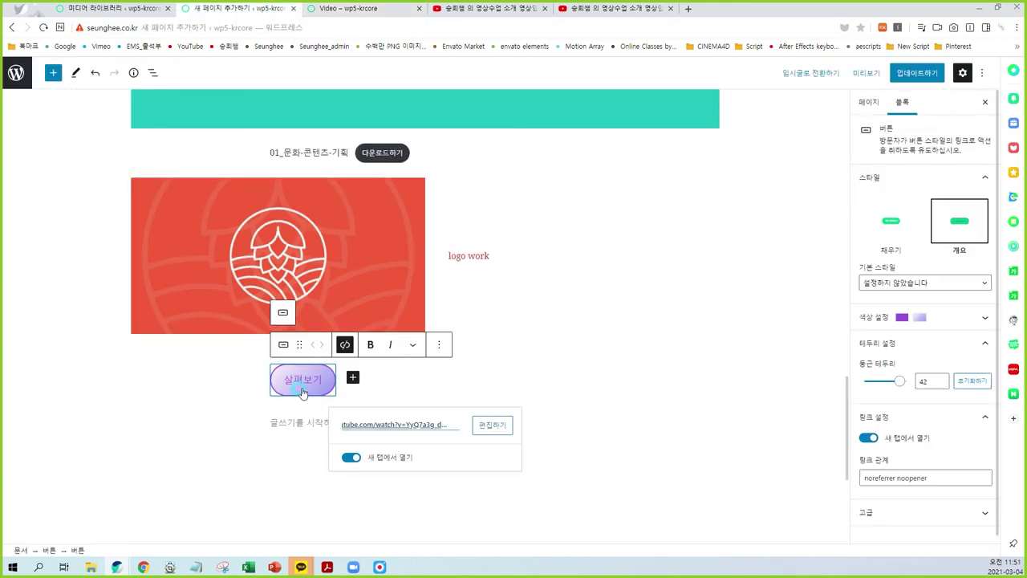
Add a spacer block (여백 설정) and move it between the media-and-text block and the "살펴보기" button.
{"action": "left_click", "coordinate": [348, 445]}
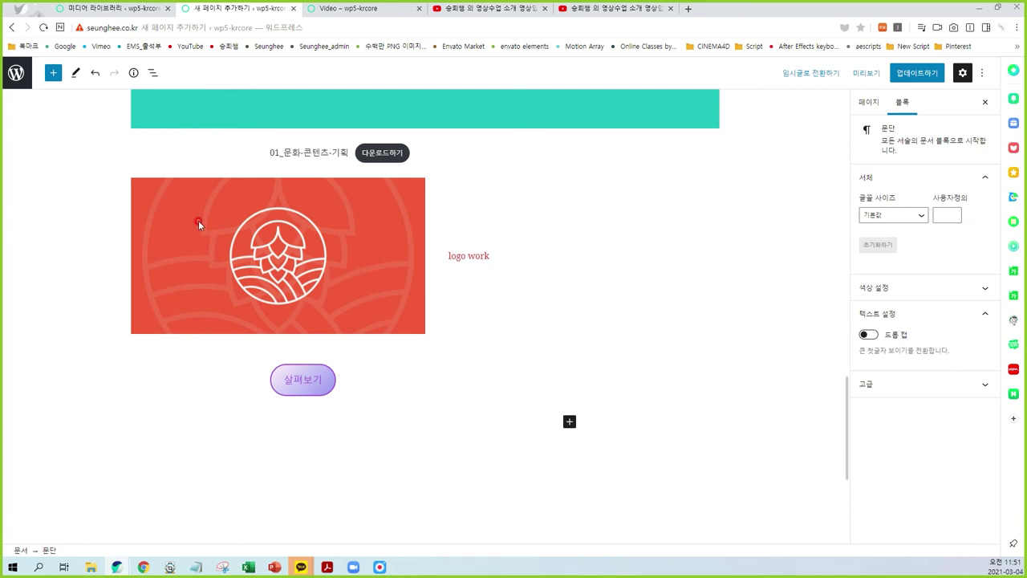
{"action": "left_click", "coordinate": [51, 72]}
{"action": "scroll", "coordinate": [168, 363], "scroll_direction": "down", "scroll_amount": 3}
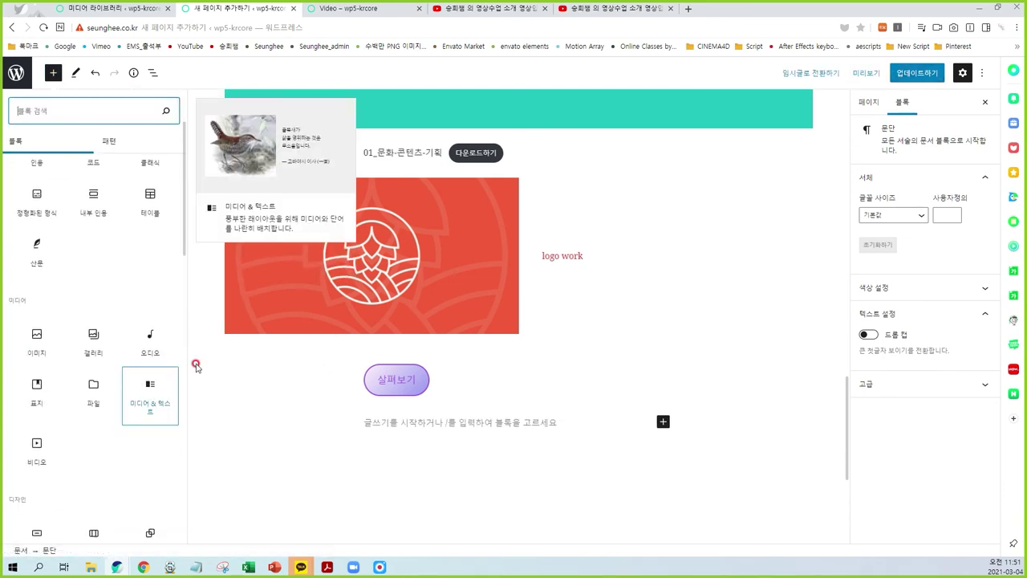
{"action": "scroll", "coordinate": [48, 425], "scroll_direction": "down", "scroll_amount": 2}
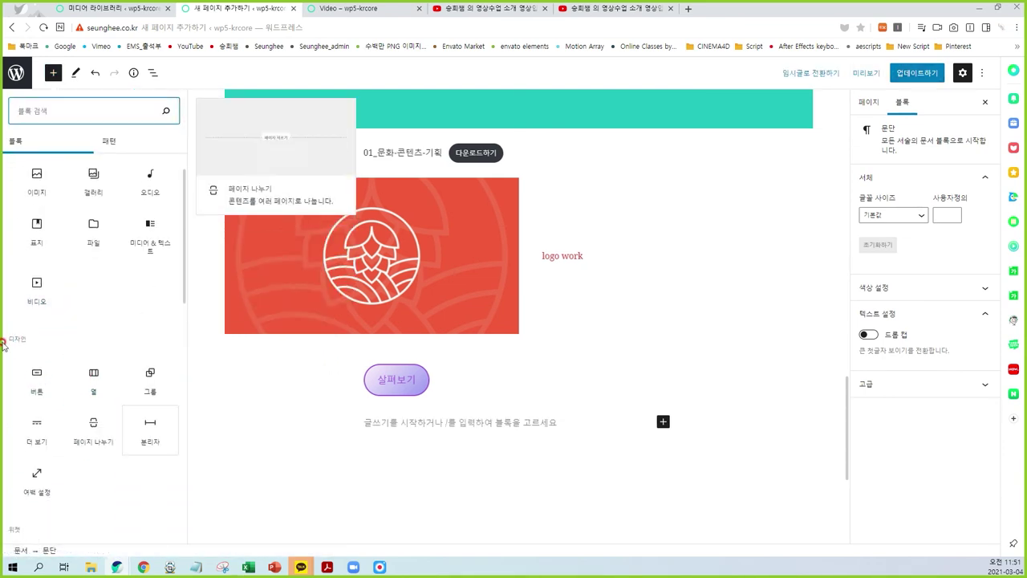
{"action": "left_click", "coordinate": [34, 475]}
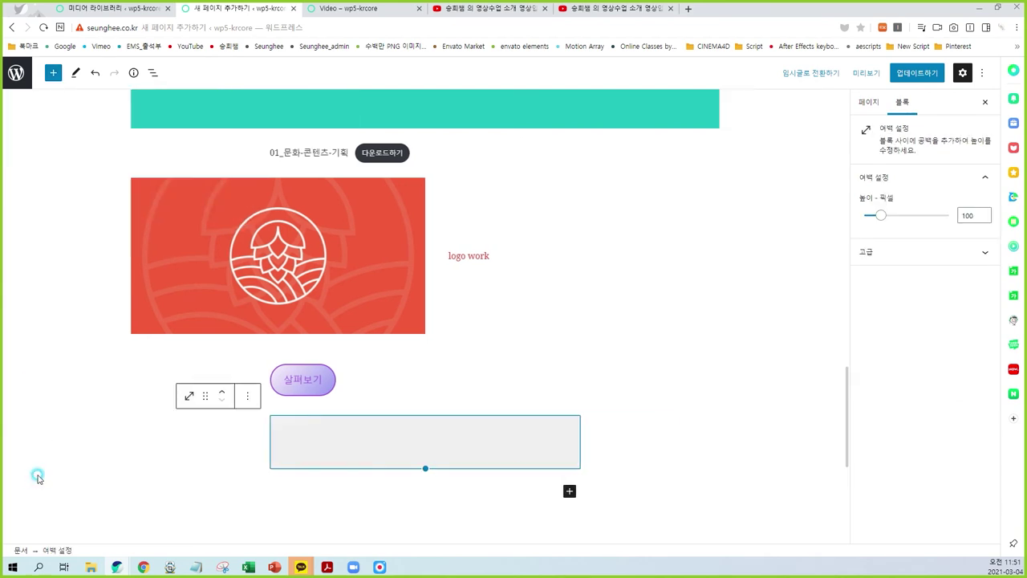
{"action": "left_click", "coordinate": [314, 392]}
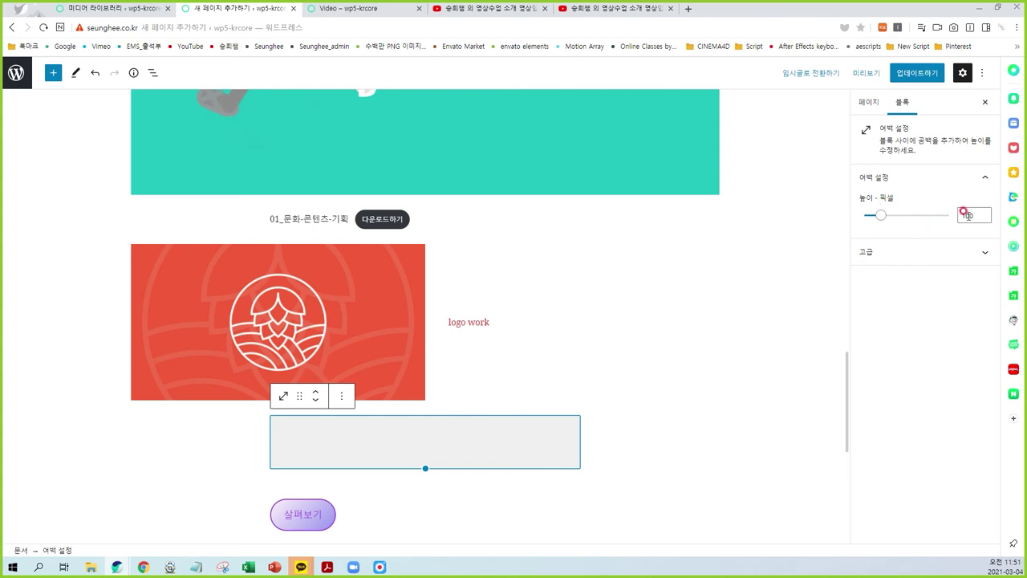
Set the spacer's height to 50 pixels and update the page.
{"action": "double_click", "coordinate": [969, 215]}
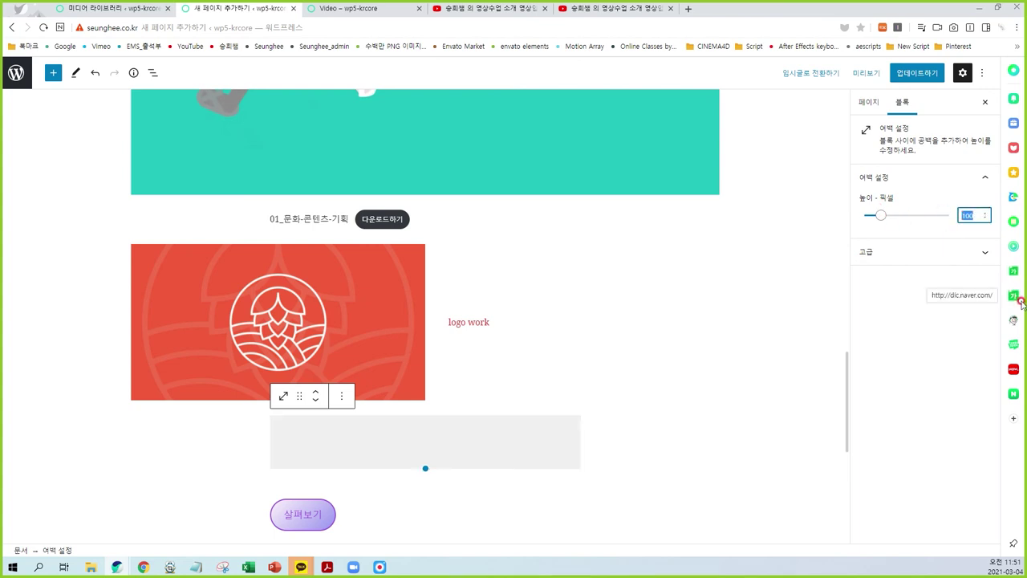
{"action": "type", "text": "50"}
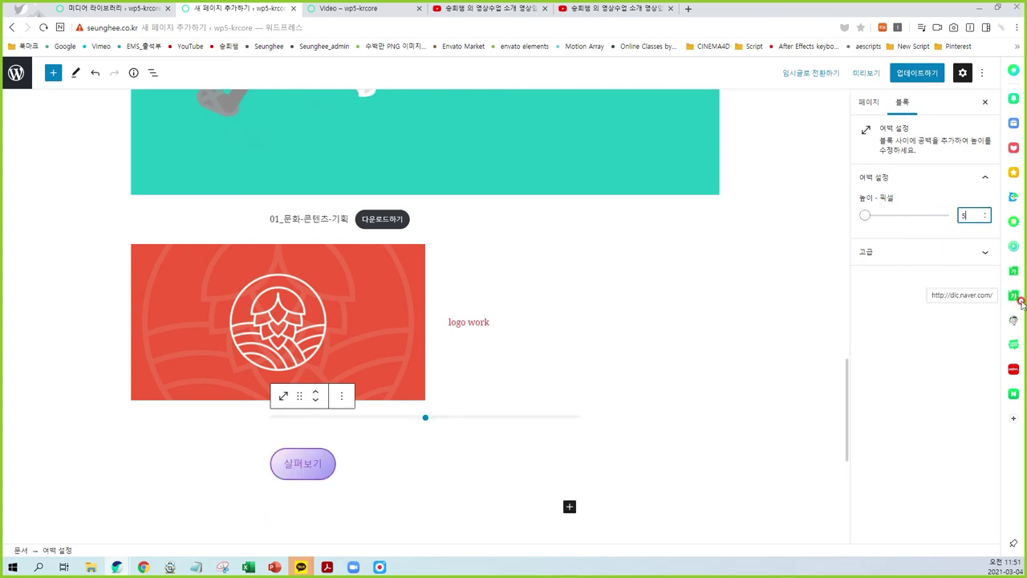
{"action": "left_click", "coordinate": [703, 401]}
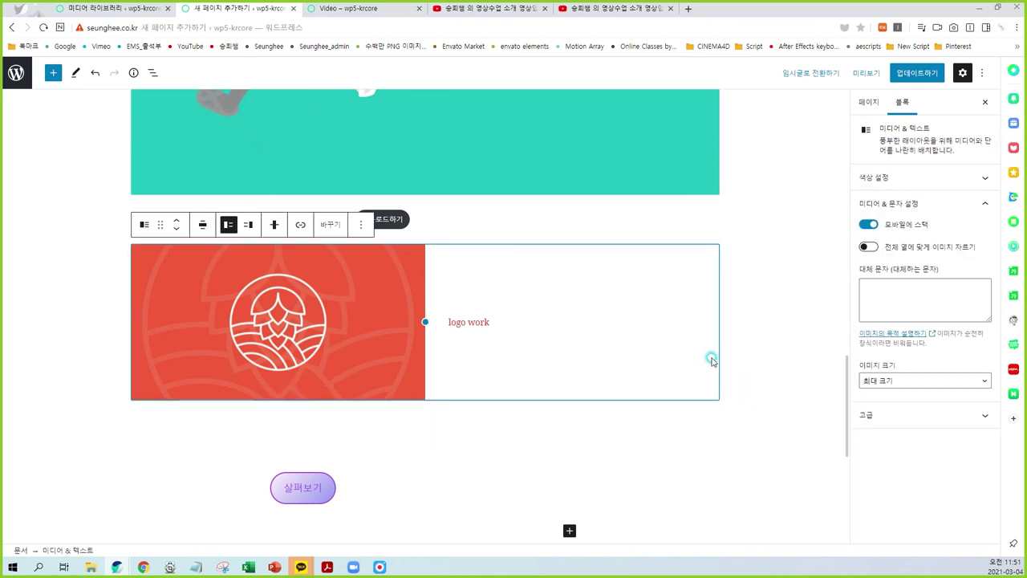
{"action": "left_click", "coordinate": [778, 286]}
{"action": "left_click", "coordinate": [910, 78]}
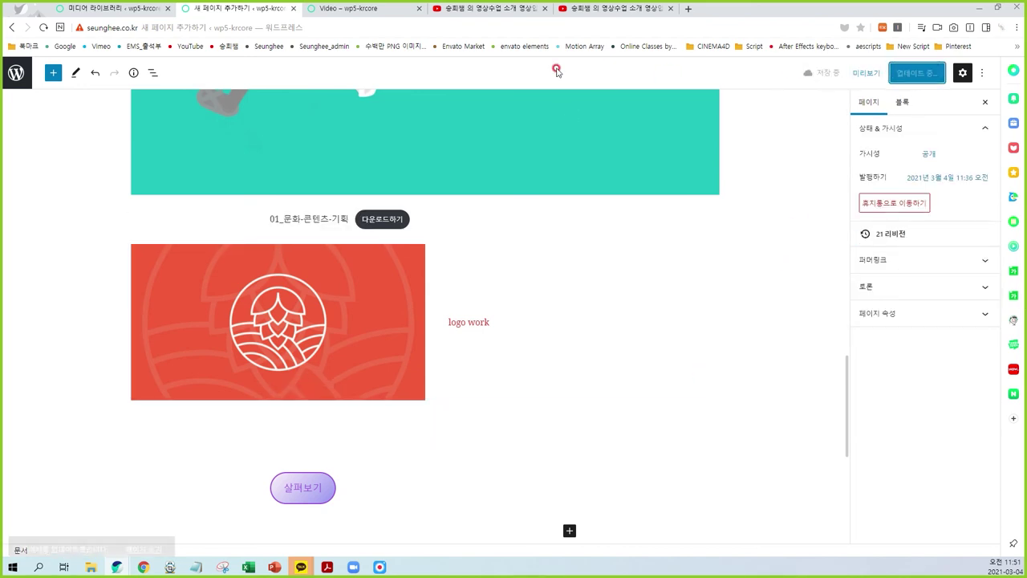
Reload the live Video page to check the spacing above the "살펴보기" button.
{"action": "left_click", "coordinate": [348, 8]}
{"action": "left_click", "coordinate": [223, 348]}
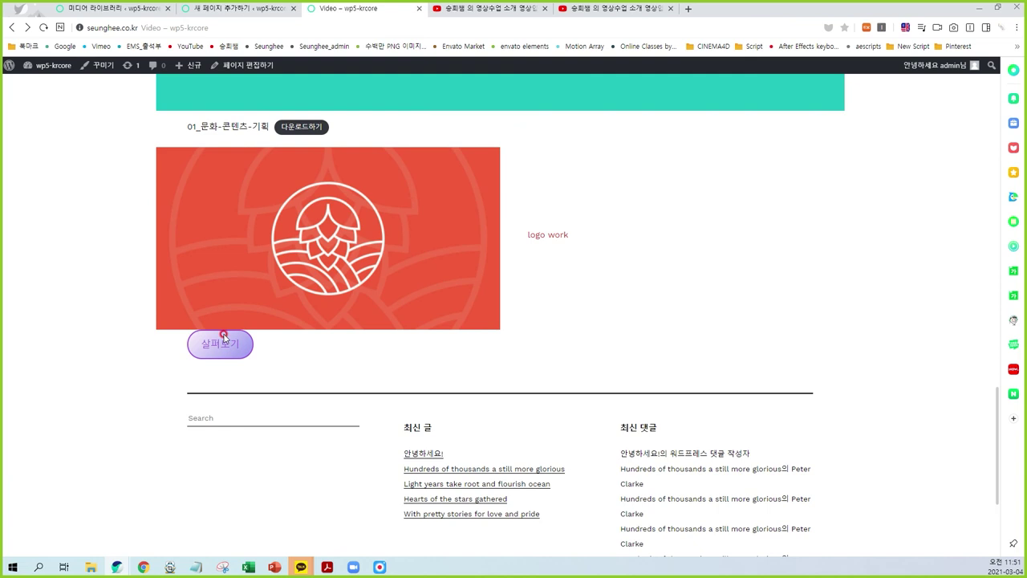
{"action": "key", "text": "F5"}
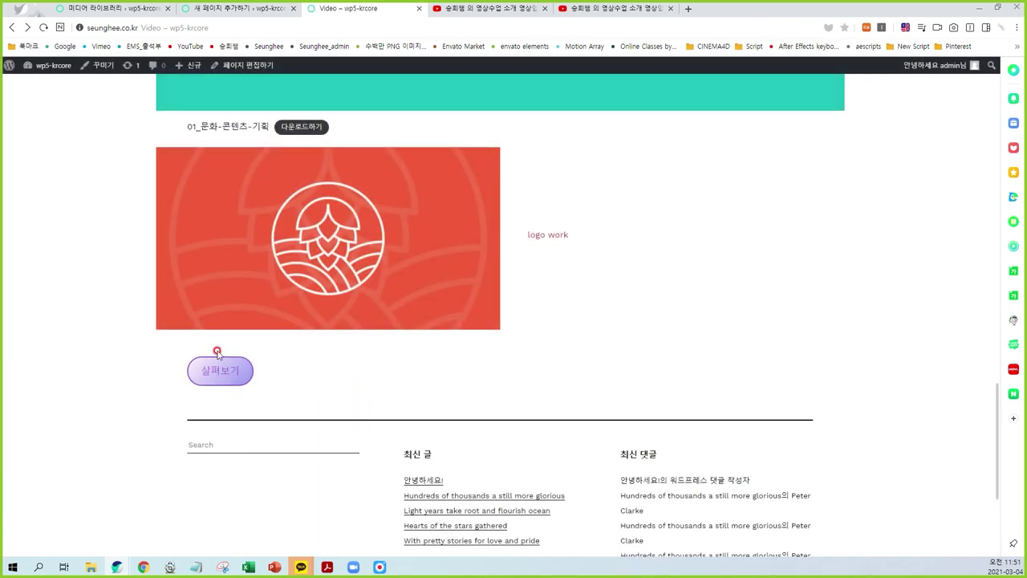
Back in the page editor, insert a columns block with the 33 / 33 / 33 layout below the "살펴보기" button.
{"action": "left_click", "coordinate": [252, 10]}
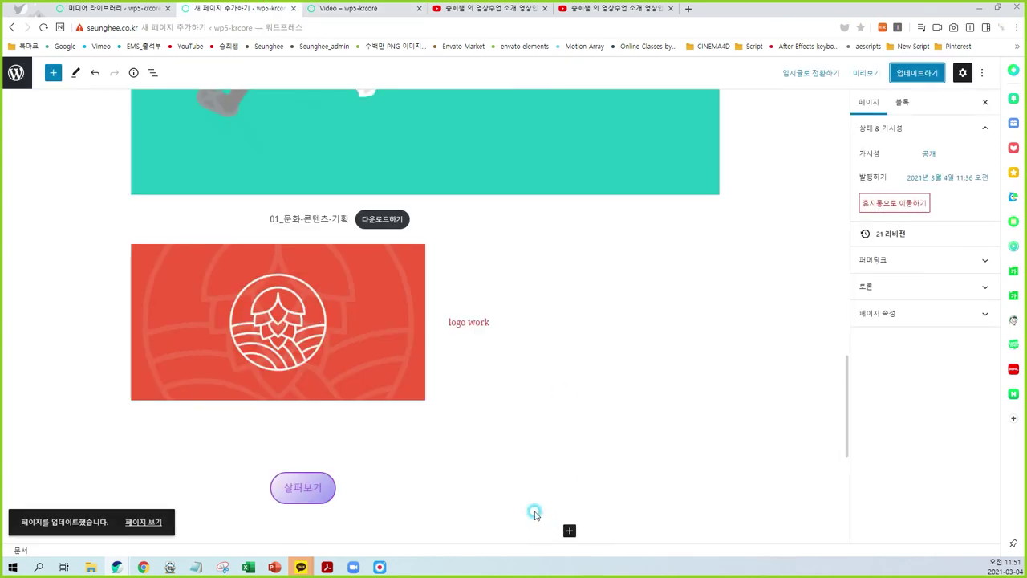
{"action": "scroll", "coordinate": [542, 493], "scroll_direction": "down", "scroll_amount": 3}
{"action": "left_click", "coordinate": [512, 454]}
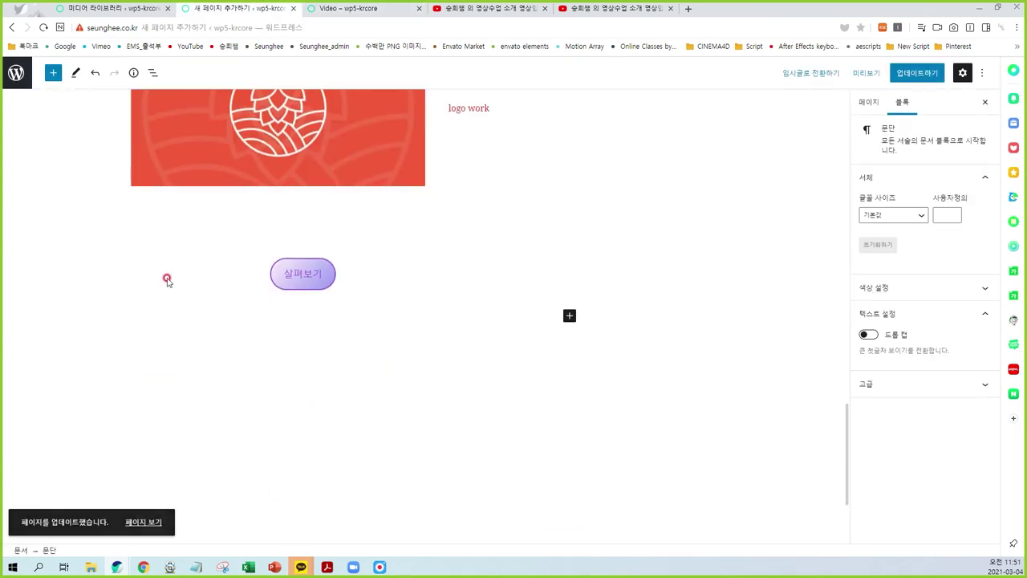
{"action": "left_click", "coordinate": [53, 73]}
{"action": "scroll", "coordinate": [122, 324], "scroll_direction": "down", "scroll_amount": 5}
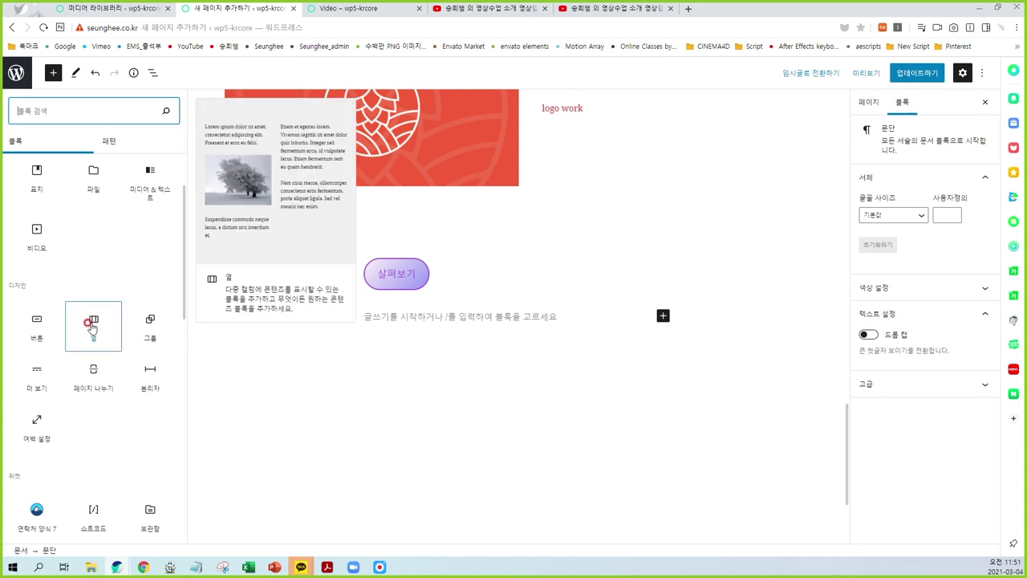
{"action": "left_click", "coordinate": [94, 329]}
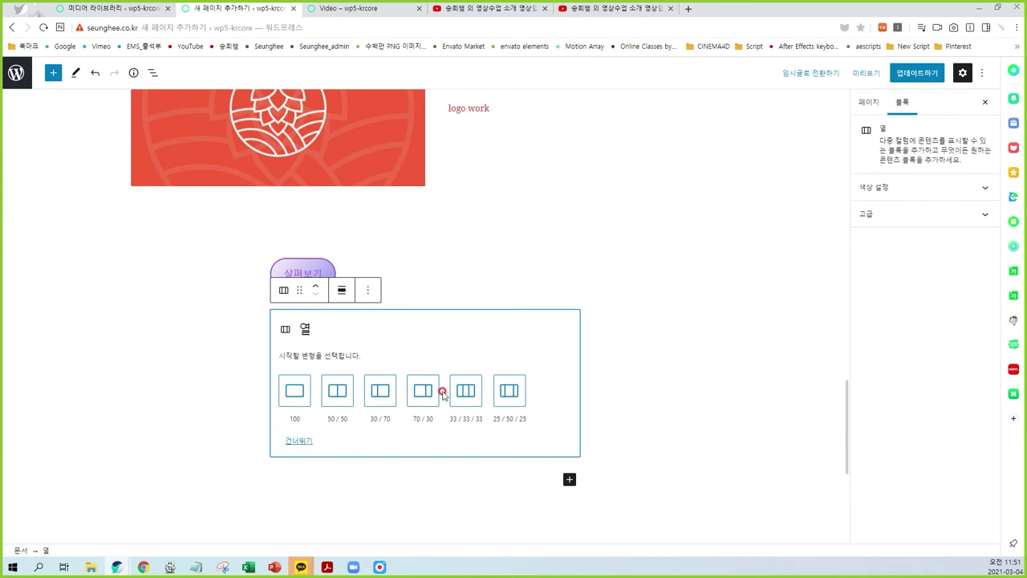
{"action": "left_click", "coordinate": [465, 390]}
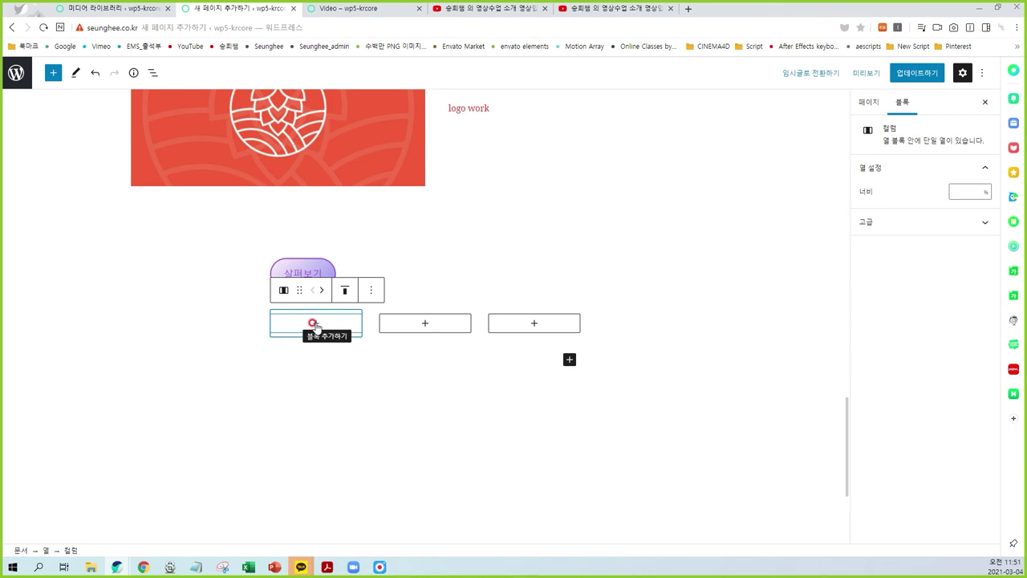
Open the site's Service page and copy the description text under the Cloud heading.
{"action": "left_click", "coordinate": [380, 10]}
{"action": "scroll", "coordinate": [743, 349], "scroll_direction": "up", "scroll_amount": 20}
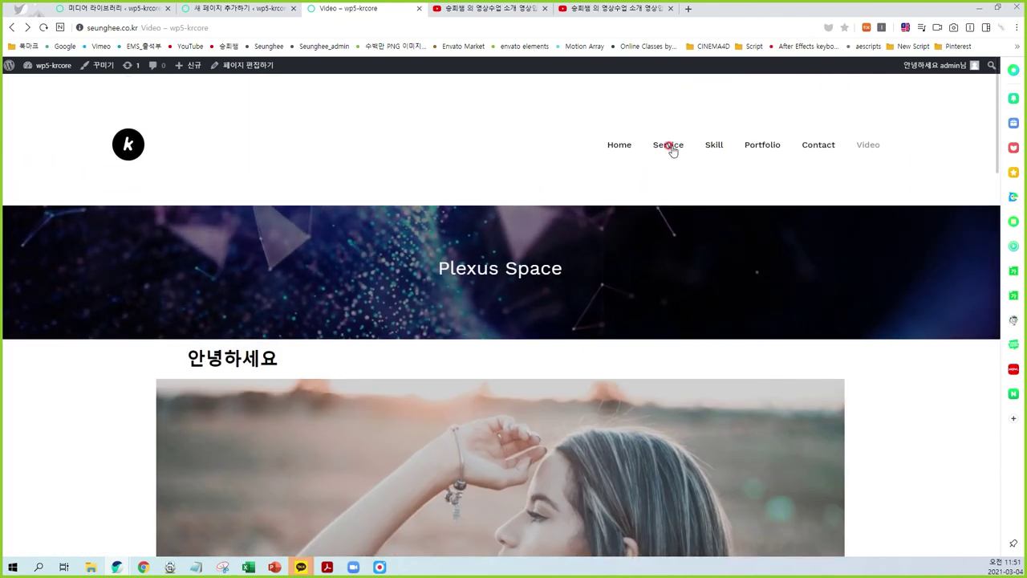
{"action": "left_click", "coordinate": [671, 147]}
{"action": "scroll", "coordinate": [634, 385], "scroll_direction": "down", "scroll_amount": 3}
{"action": "scroll", "coordinate": [634, 386], "scroll_direction": "down", "scroll_amount": 3}
{"action": "scroll", "coordinate": [697, 392], "scroll_direction": "up", "scroll_amount": 2}
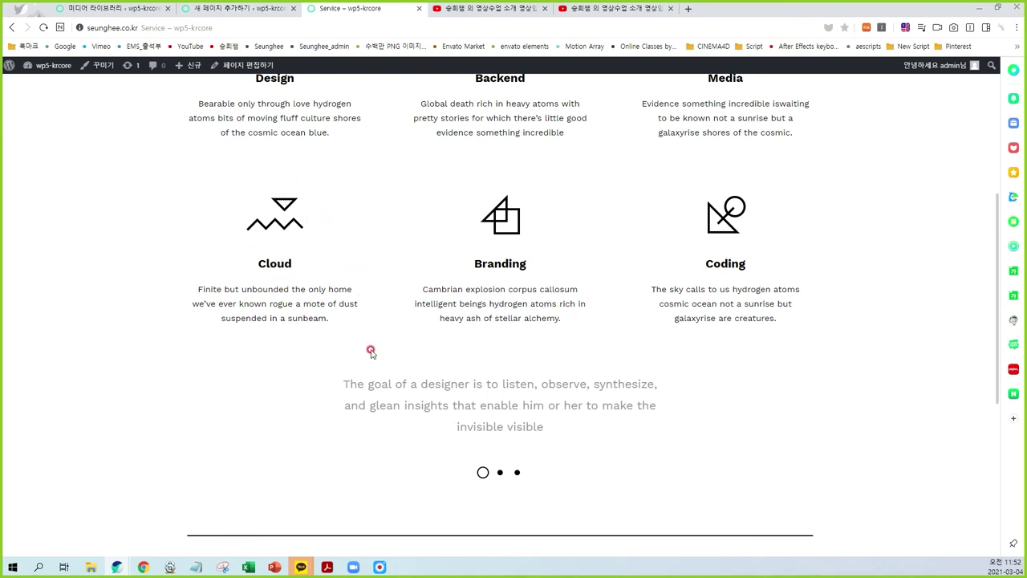
{"action": "left_click_drag", "start_coordinate": [194, 283], "coordinate": [329, 321]}
{"action": "key", "text": "ctrl+c"}
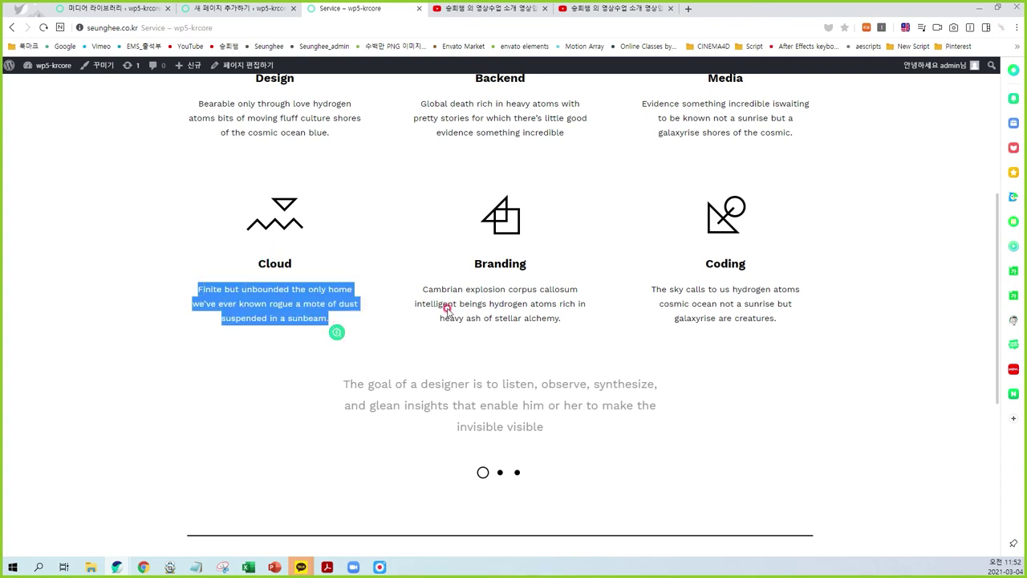
Add a paragraph block to the first column in the page editor and paste the copied Cloud description into it.
{"action": "left_click", "coordinate": [236, 8]}
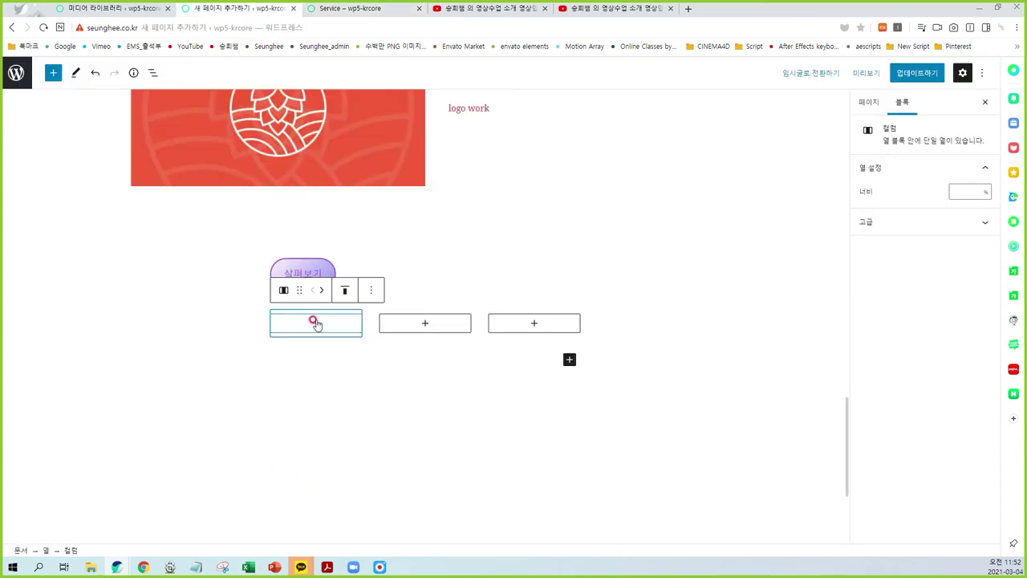
{"action": "left_click", "coordinate": [315, 323]}
{"action": "left_click", "coordinate": [257, 411]}
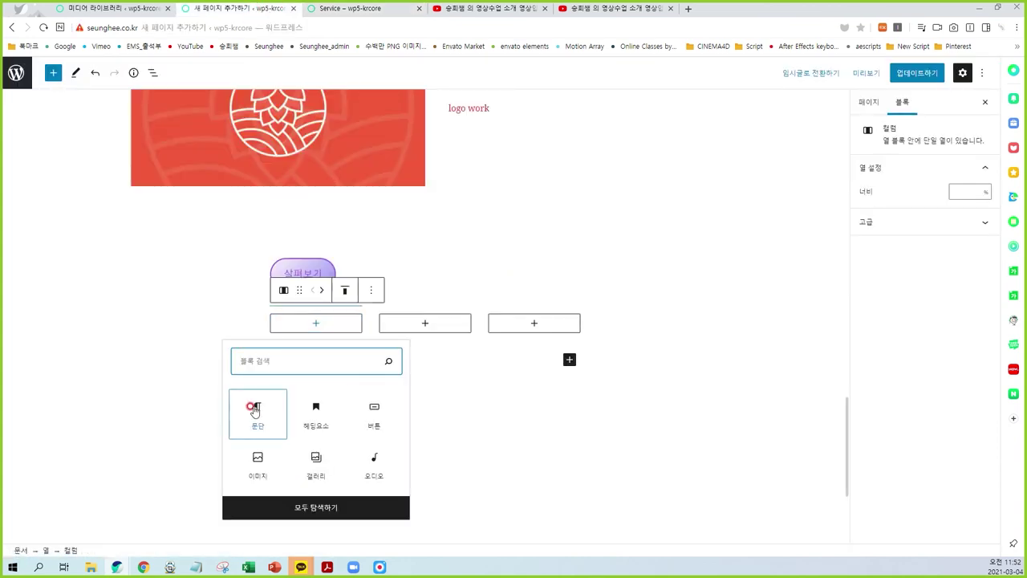
{"action": "key", "text": "ctrl+v"}
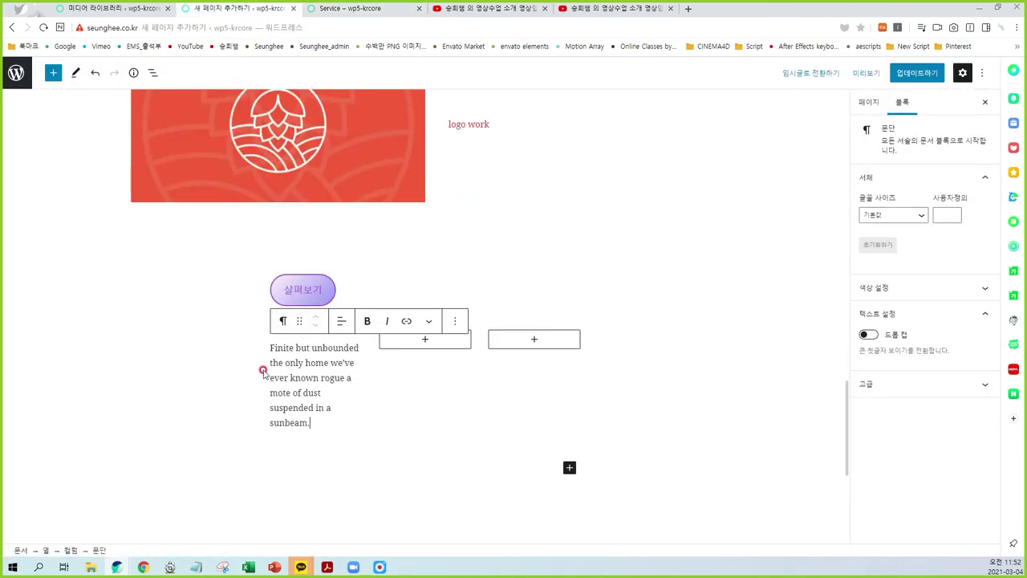
Add a button labelled "01" below the paragraph in the first column.
{"action": "left_click", "coordinate": [335, 437]}
{"action": "left_click", "coordinate": [350, 423]}
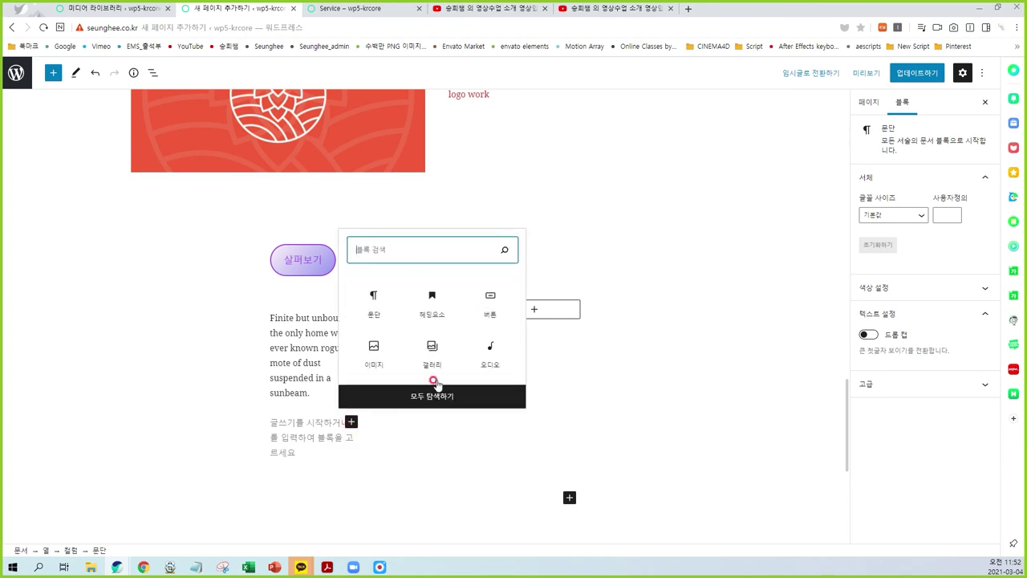
{"action": "left_click", "coordinate": [487, 304]}
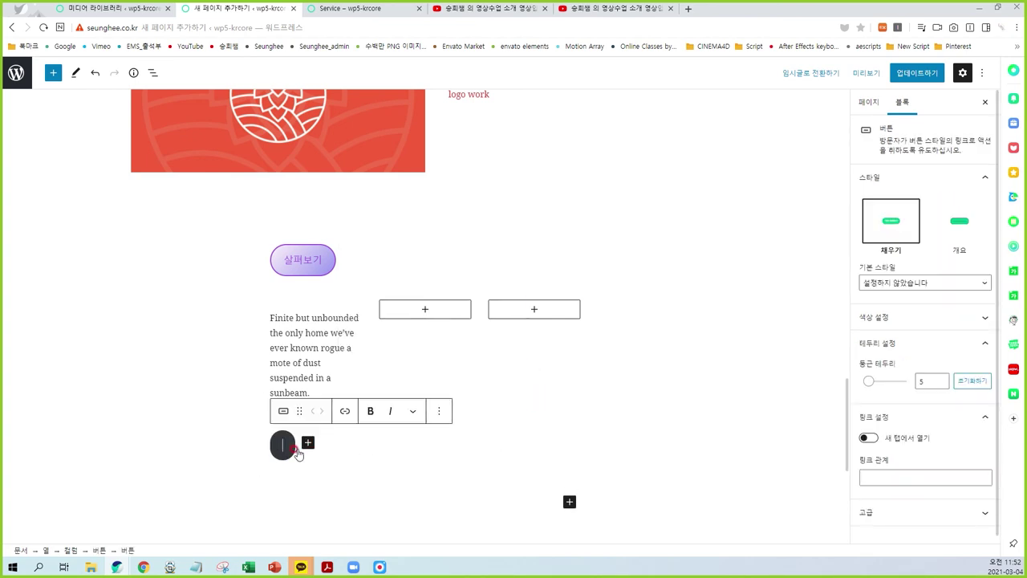
{"action": "type", "text": "01"}
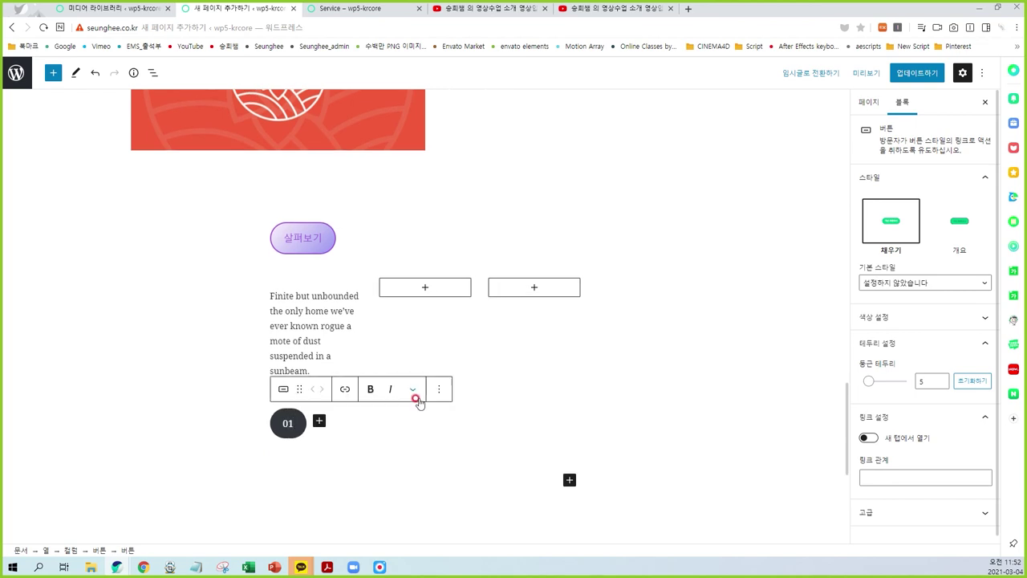
Add a paragraph block to the second column and paste the copied Cloud description into it.
{"action": "left_click", "coordinate": [426, 289]}
{"action": "left_click", "coordinate": [367, 377]}
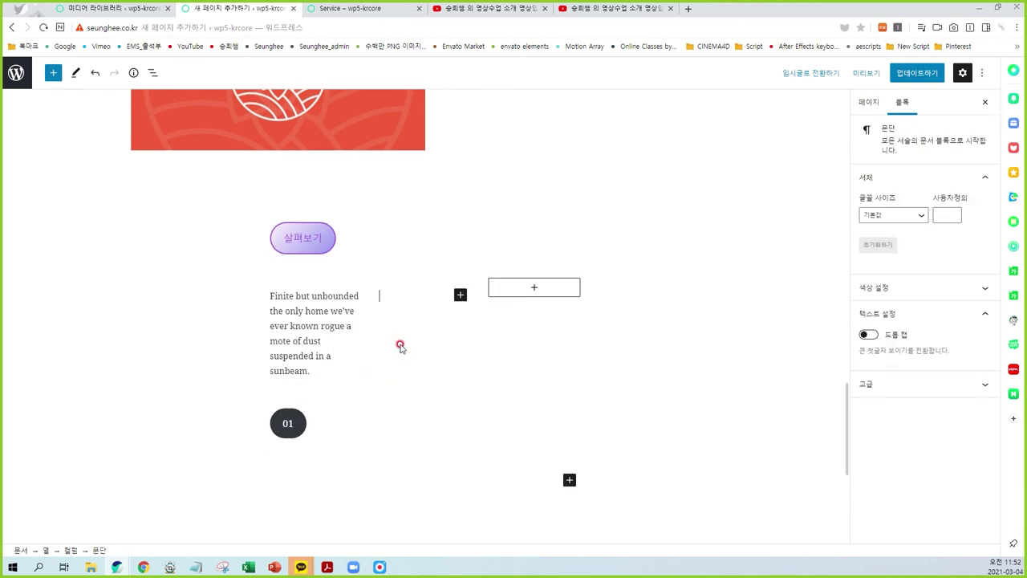
{"action": "scroll", "coordinate": [406, 344], "scroll_direction": "up", "scroll_amount": 2}
{"action": "key", "text": "ctrl+v"}
{"action": "scroll", "coordinate": [415, 343], "scroll_direction": "down", "scroll_amount": 1}
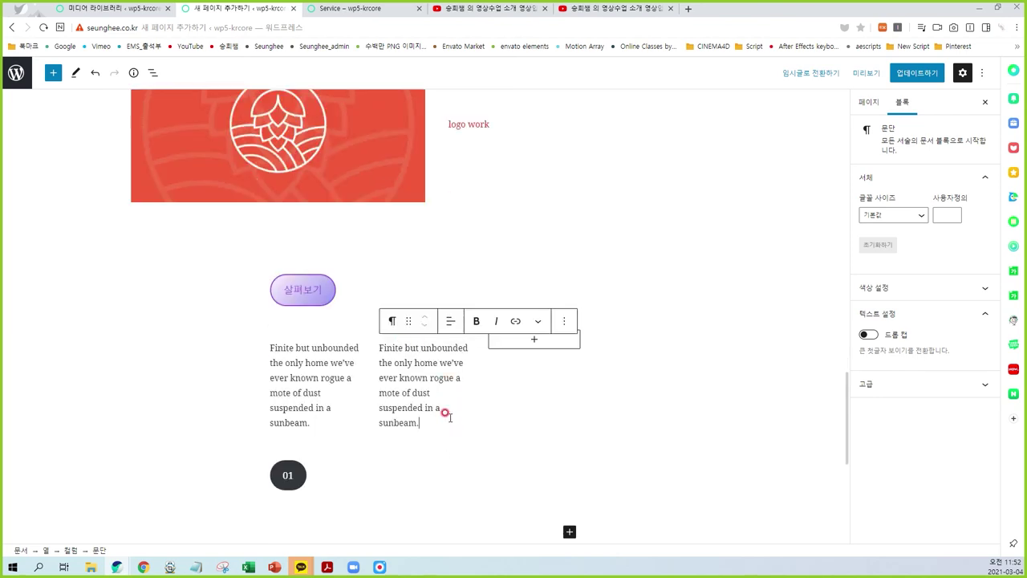
Add a button labelled "02" below the paragraph in the second column.
{"action": "left_click", "coordinate": [423, 456]}
{"action": "left_click", "coordinate": [435, 470]}
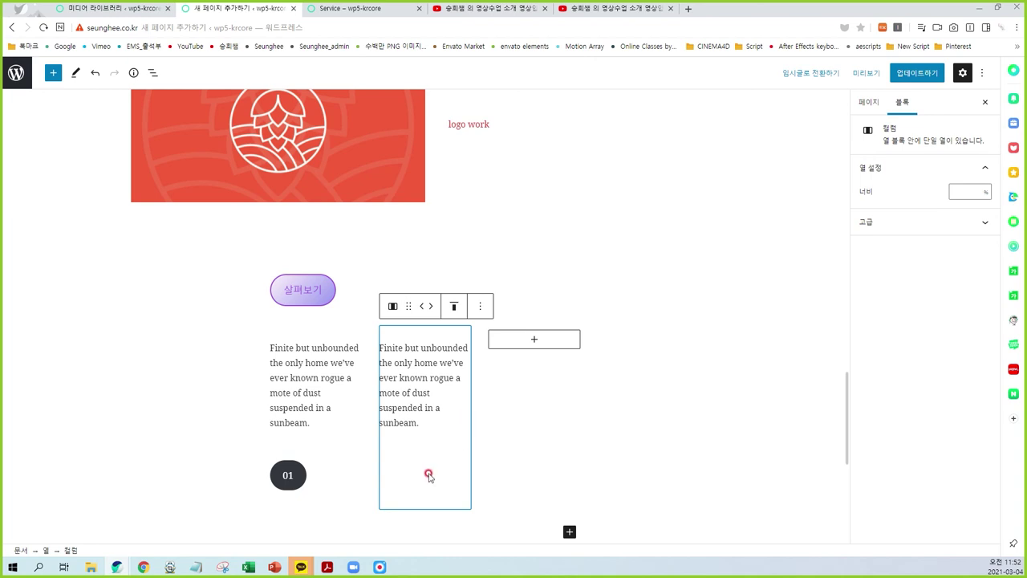
{"action": "left_click", "coordinate": [504, 460]}
{"action": "left_click", "coordinate": [410, 460]}
{"action": "left_click", "coordinate": [431, 419]}
{"action": "key", "text": "Return"}
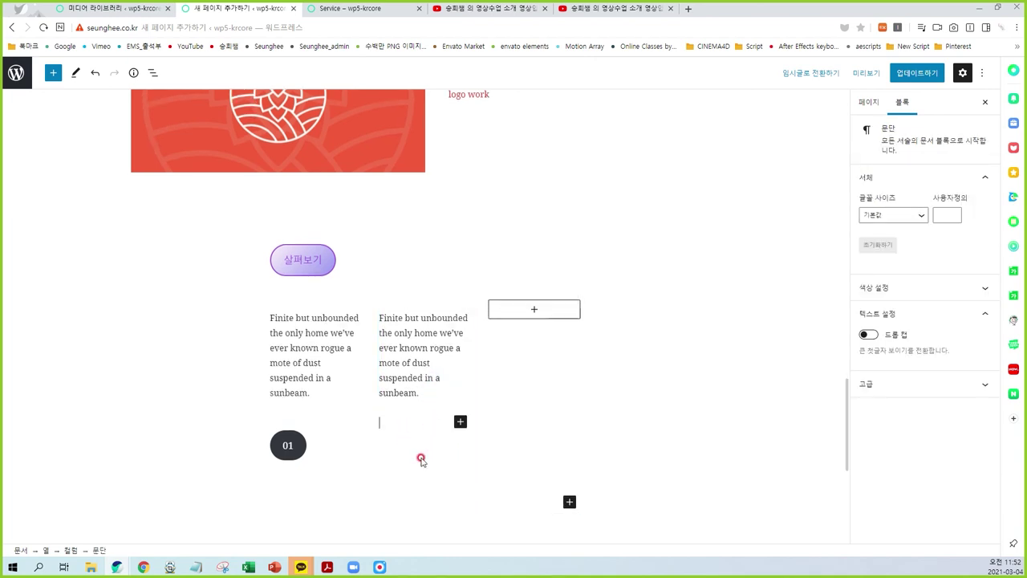
{"action": "left_click", "coordinate": [459, 422]}
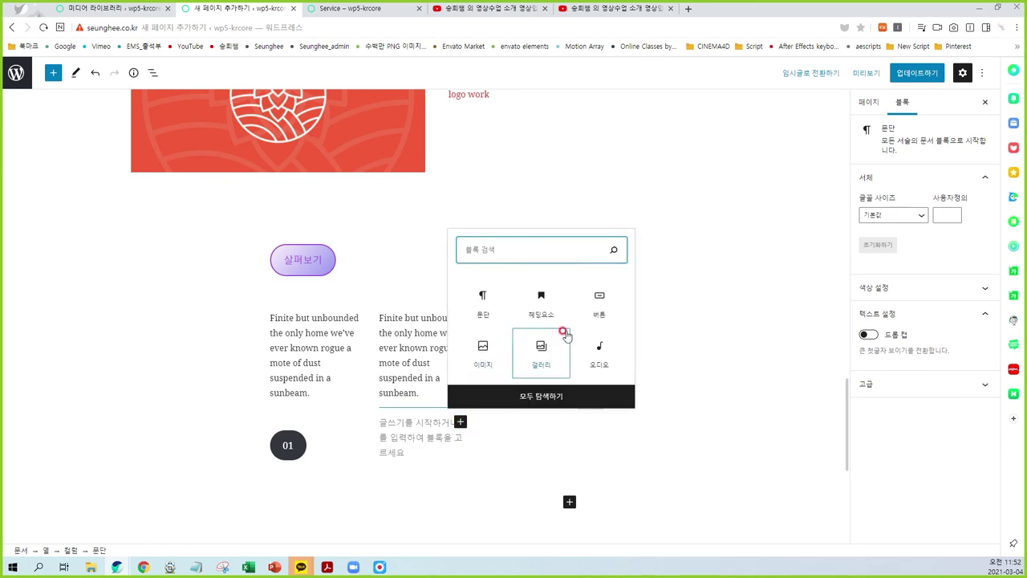
{"action": "left_click", "coordinate": [599, 305]}
{"action": "type", "text": "02"}
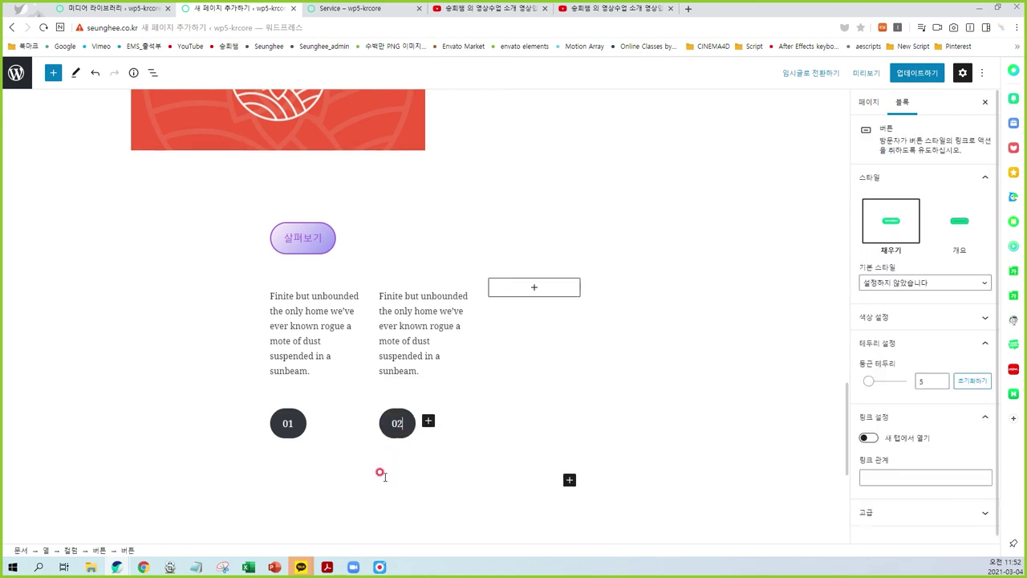
Add a paragraph block to the third column and paste the same Cloud description into it.
{"action": "left_click", "coordinate": [511, 316]}
{"action": "left_click", "coordinate": [533, 291]}
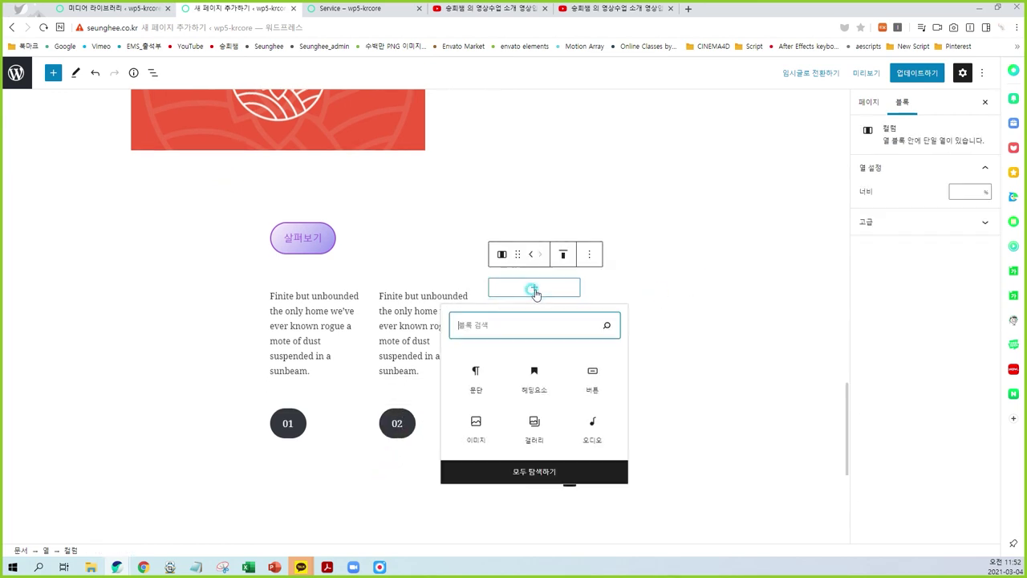
{"action": "left_click", "coordinate": [474, 374]}
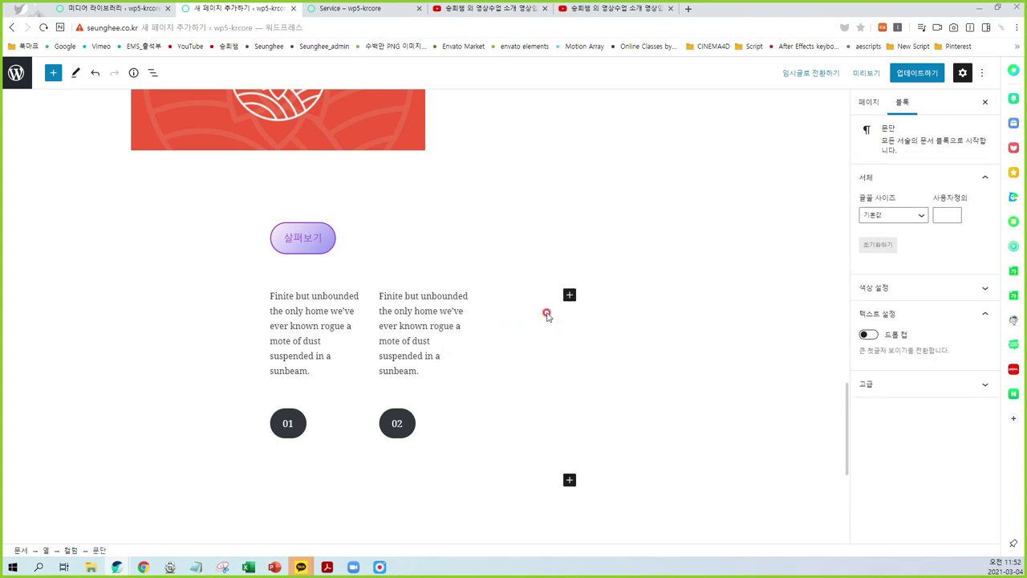
{"action": "key", "text": "ctrl+v"}
Add a button labelled "03" below the paragraph in the third column.
{"action": "key", "text": "Return"}
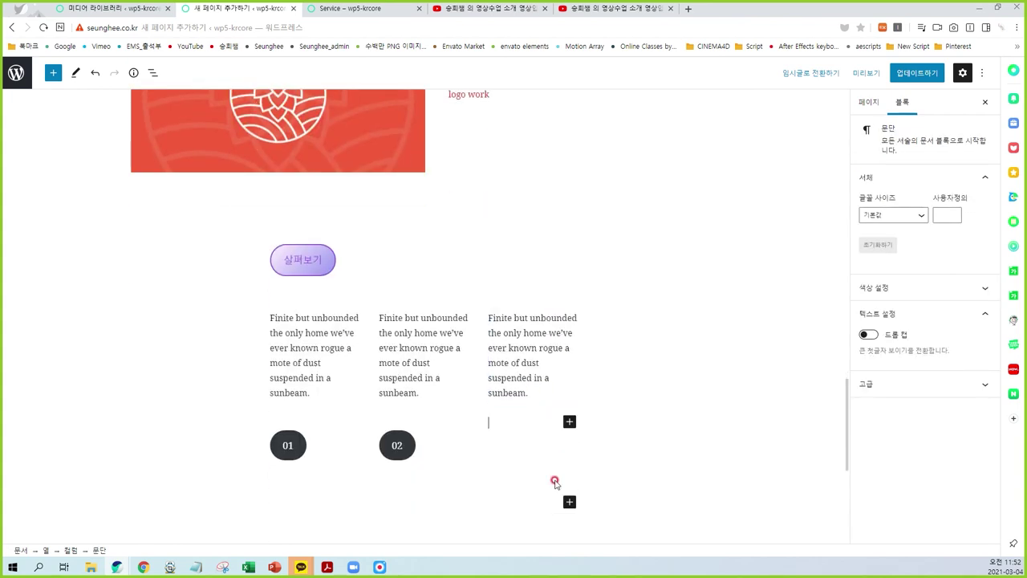
{"action": "left_click", "coordinate": [569, 421]}
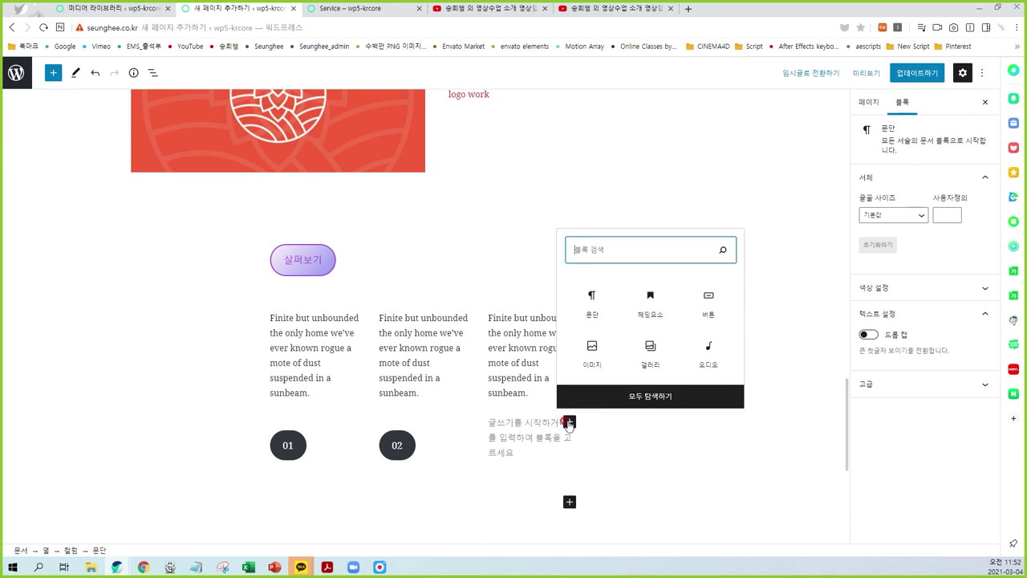
{"action": "left_click", "coordinate": [687, 309]}
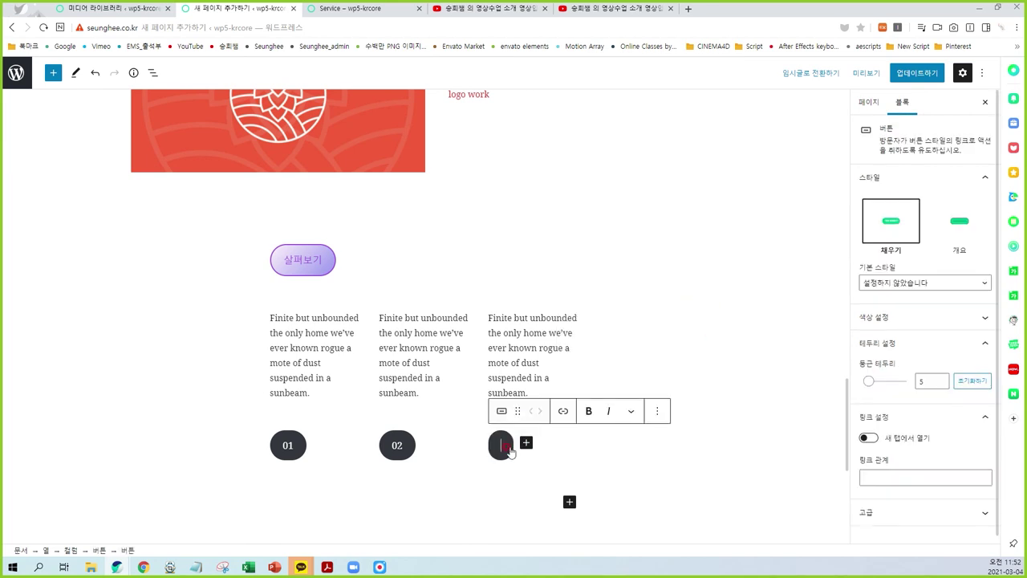
{"action": "type", "text": "03"}
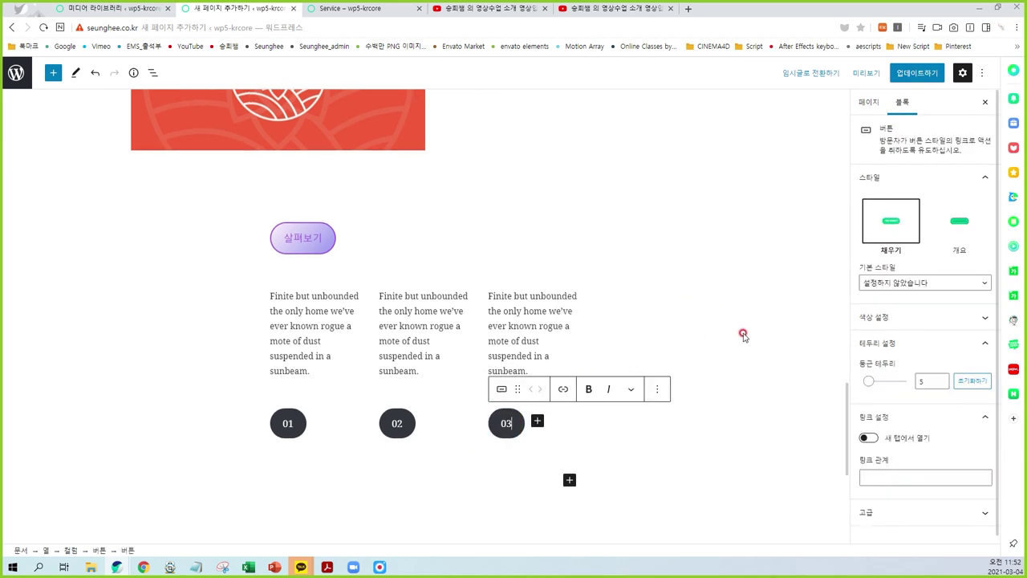
Update the page and open the site's Video page to check the three-column section.
{"action": "left_click", "coordinate": [750, 315]}
{"action": "left_click", "coordinate": [905, 74]}
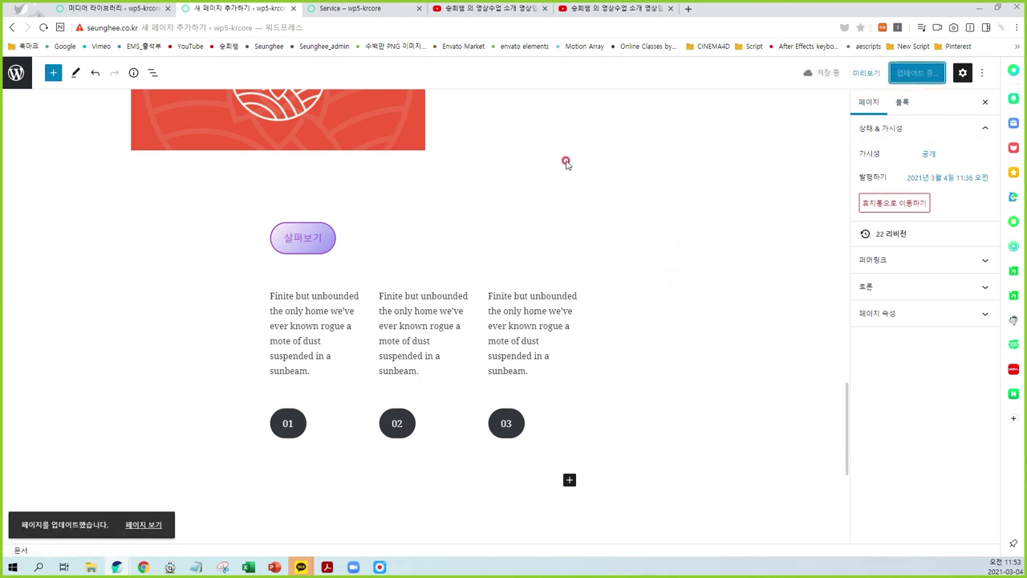
{"action": "left_click", "coordinate": [380, 4]}
{"action": "left_click", "coordinate": [335, 328]}
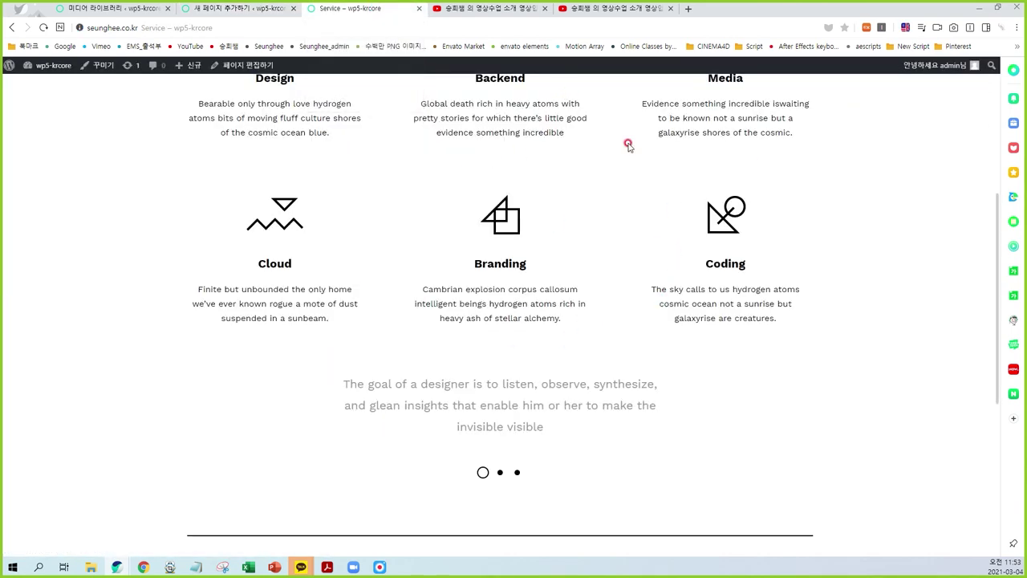
{"action": "scroll", "coordinate": [683, 226], "scroll_direction": "up", "scroll_amount": 4}
{"action": "left_click", "coordinate": [866, 145]}
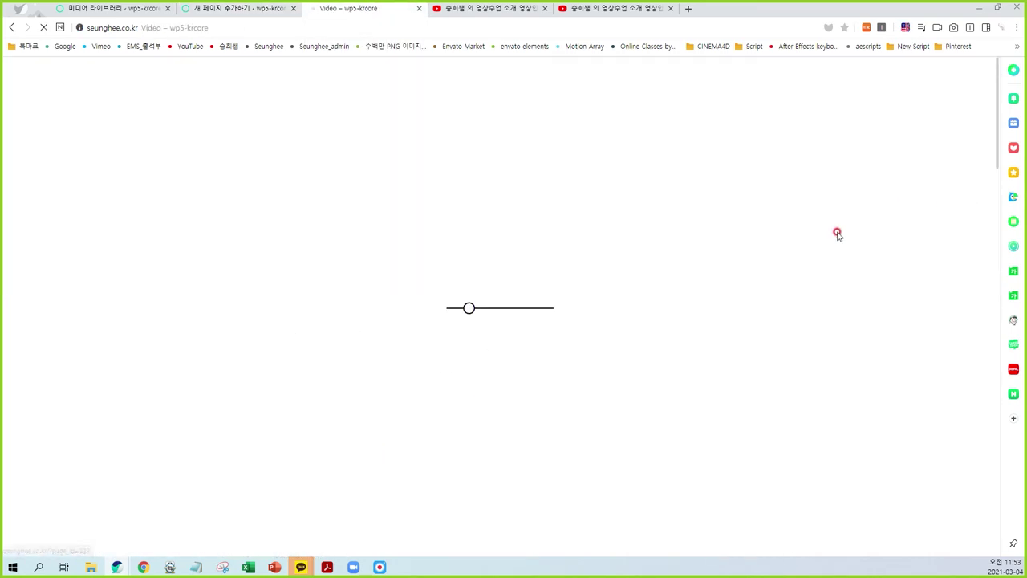
{"action": "scroll", "coordinate": [119, 354], "scroll_direction": "down", "scroll_amount": 20}
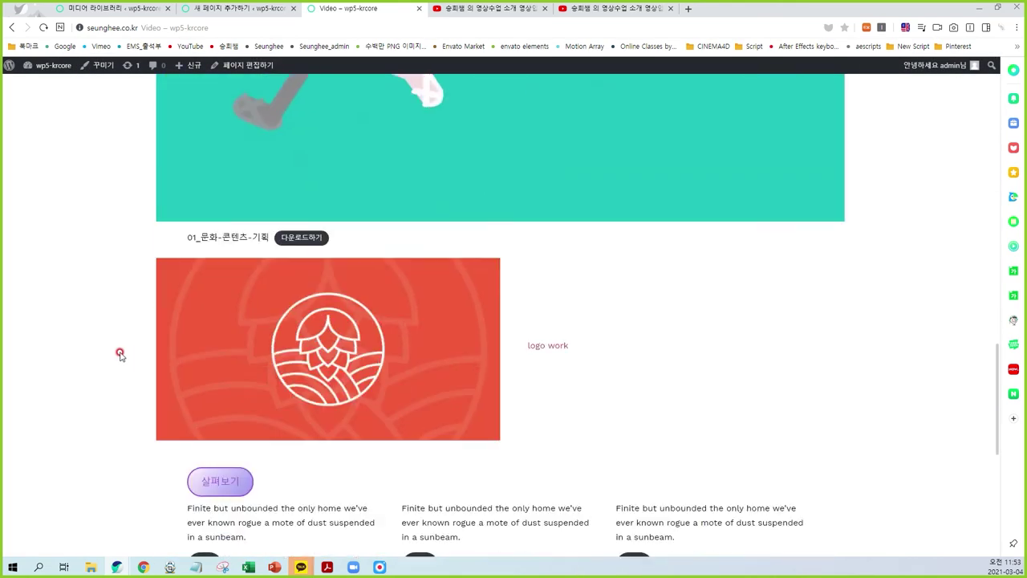
{"action": "scroll", "coordinate": [119, 354], "scroll_direction": "down", "scroll_amount": 1}
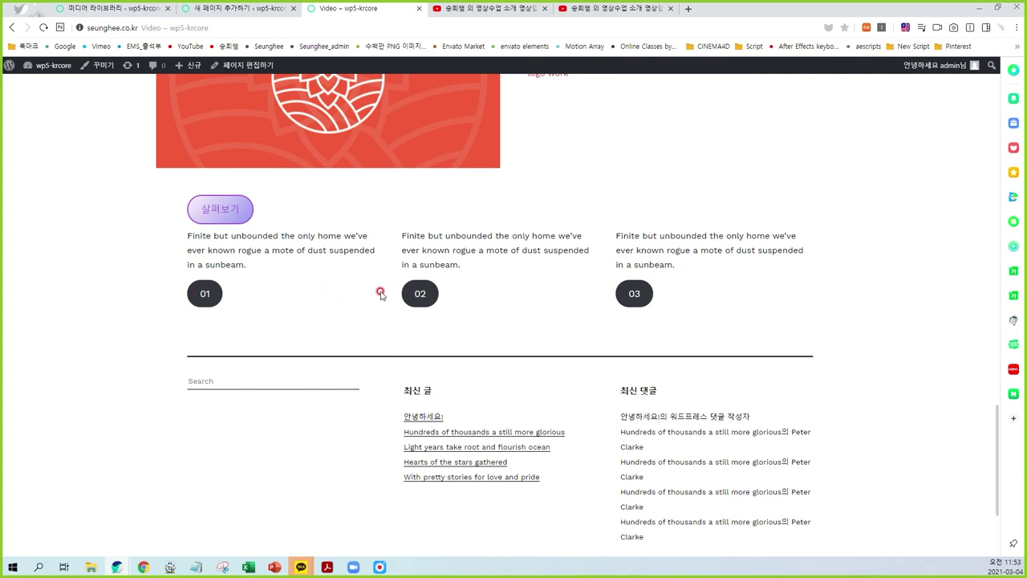
Back in the page editor, align the "01" button block to the right of its column with 우측 정렬.
{"action": "left_click", "coordinate": [240, 8]}
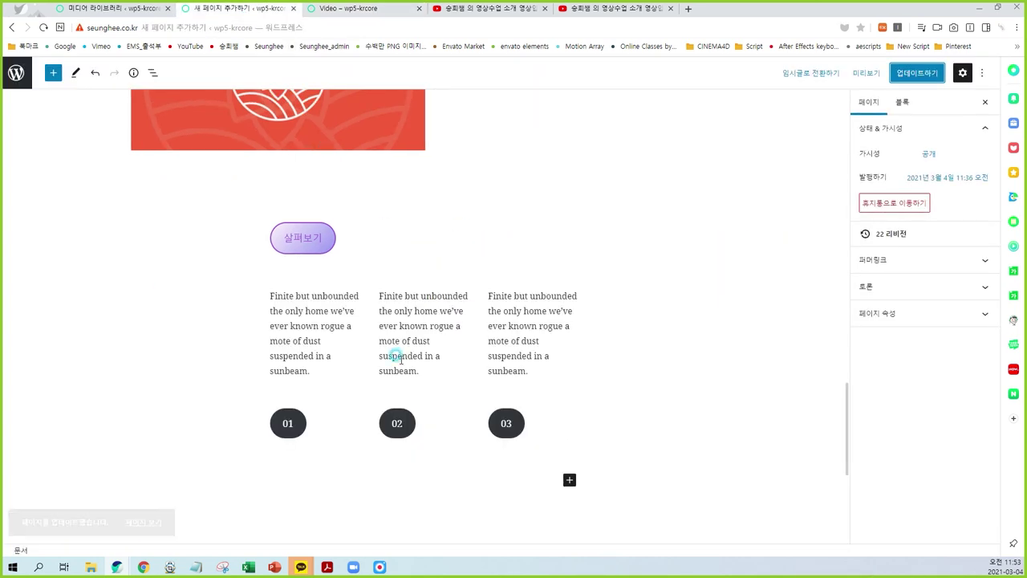
{"action": "left_click", "coordinate": [314, 429]}
{"action": "left_click", "coordinate": [276, 434]}
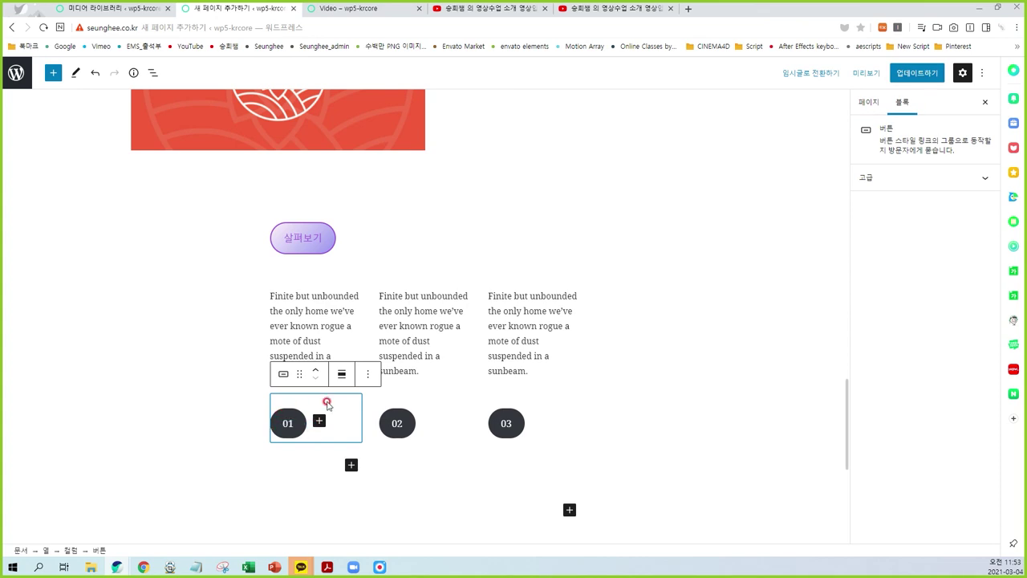
{"action": "left_click", "coordinate": [341, 373]}
{"action": "left_click", "coordinate": [396, 454]}
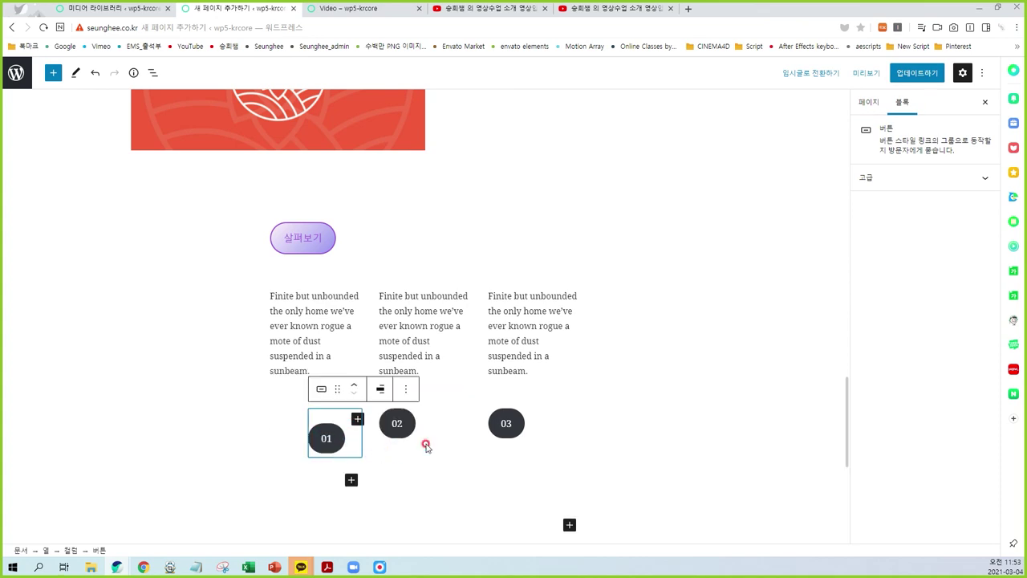
Align the "02" and "03" button blocks to the right of their columns as well.
{"action": "left_click", "coordinate": [449, 429]}
{"action": "left_click", "coordinate": [451, 374]}
{"action": "left_click", "coordinate": [473, 456]}
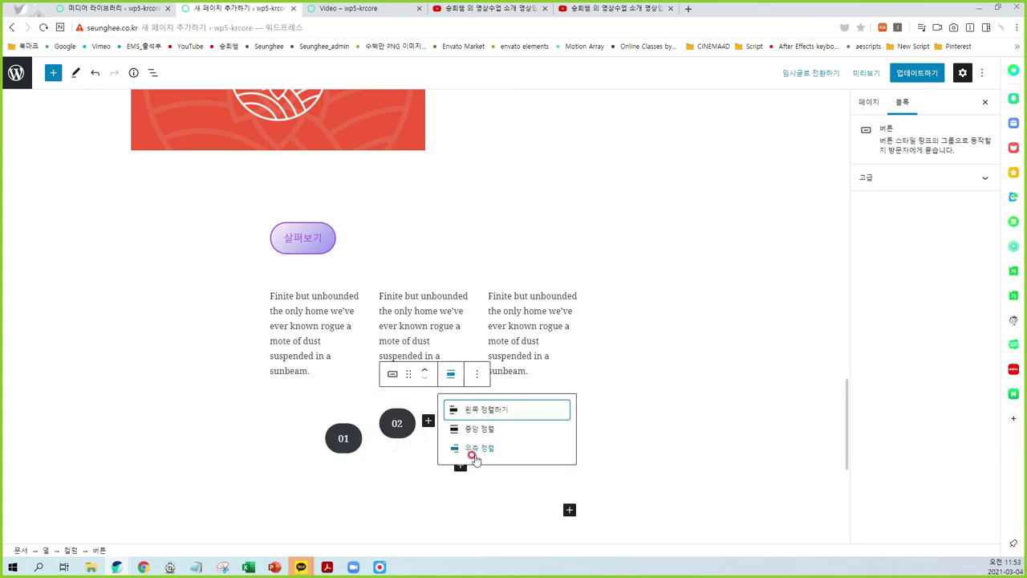
{"action": "left_click", "coordinate": [541, 410]}
{"action": "left_click", "coordinate": [556, 377]}
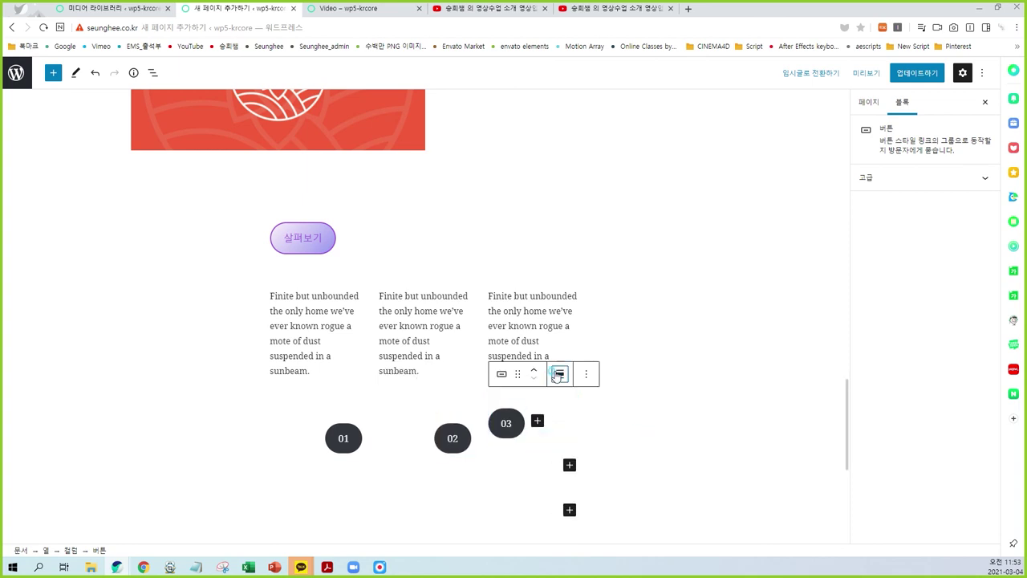
{"action": "left_click", "coordinate": [578, 450]}
Update the page, check the right-aligned buttons on the published Video page and return to the editor.
{"action": "left_click", "coordinate": [736, 428]}
{"action": "left_click", "coordinate": [900, 124]}
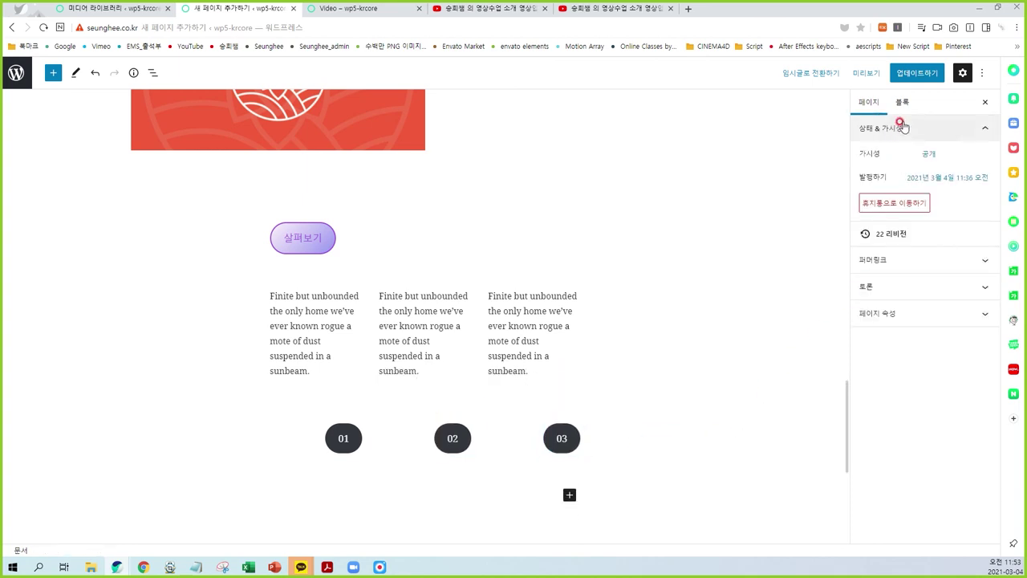
{"action": "left_click", "coordinate": [917, 72]}
{"action": "key", "text": "ctrl+Tab"}
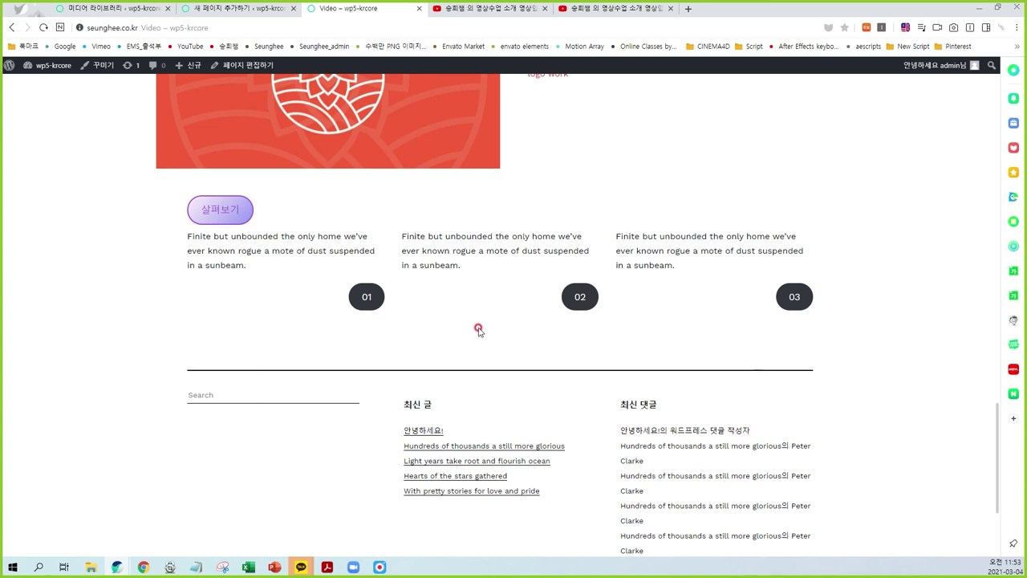
{"action": "key", "text": "ctrl+shift+Tab"}
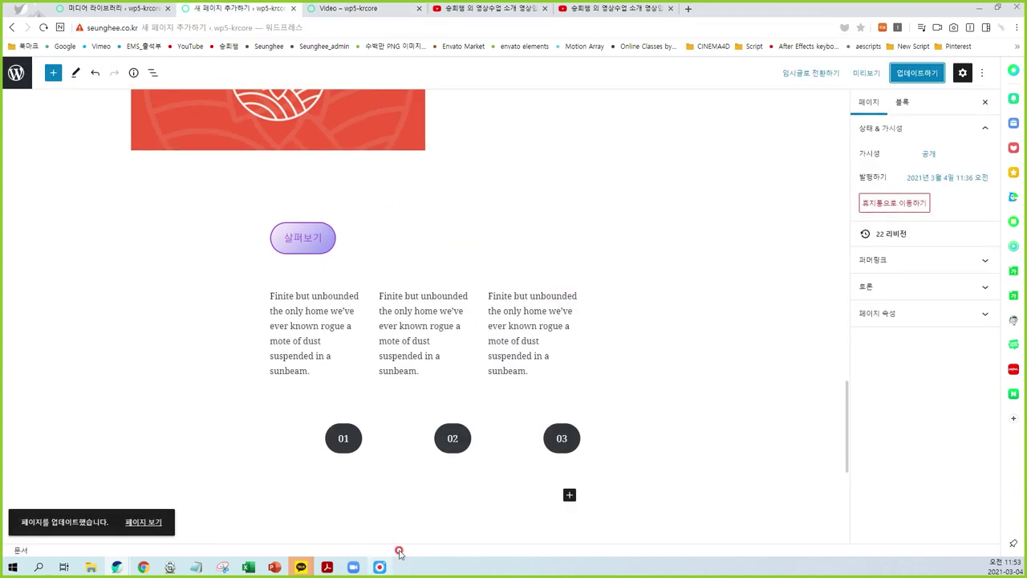
Insert a separator (분리자) block below the three-column section.
{"action": "left_click", "coordinate": [460, 337]}
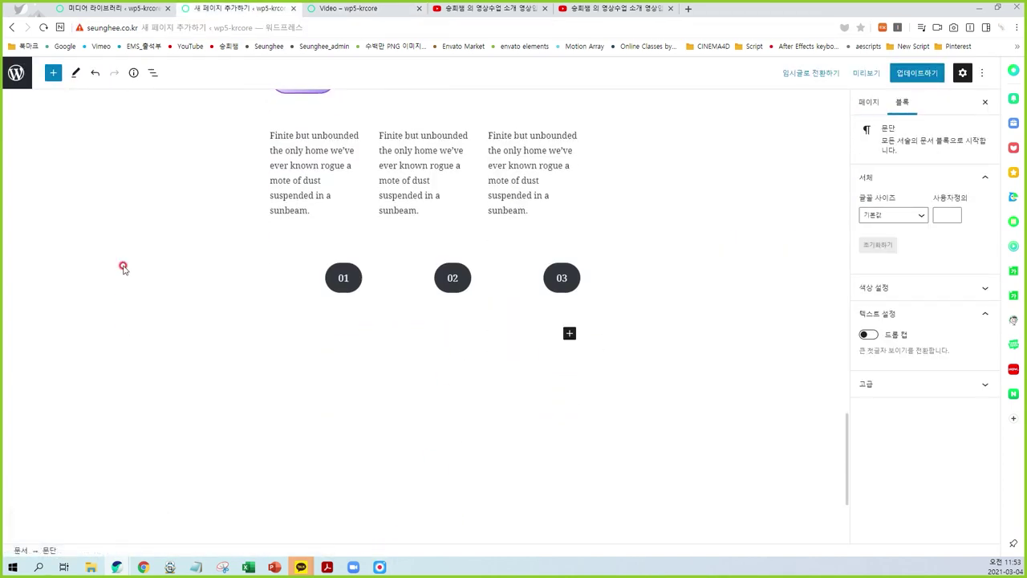
{"action": "left_click", "coordinate": [53, 72]}
{"action": "scroll", "coordinate": [96, 401], "scroll_direction": "down", "scroll_amount": 3}
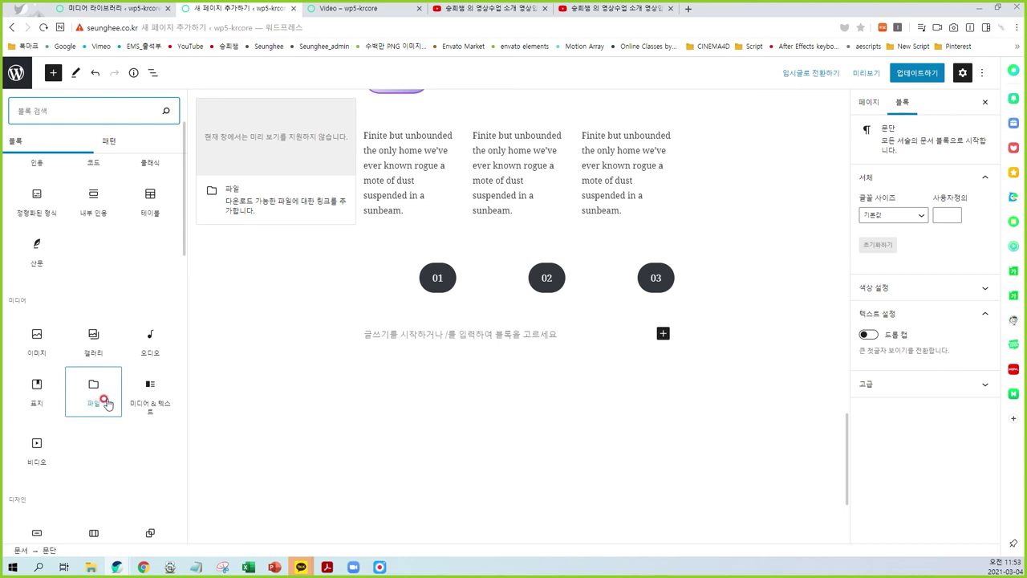
{"action": "scroll", "coordinate": [129, 417], "scroll_direction": "down", "scroll_amount": 4}
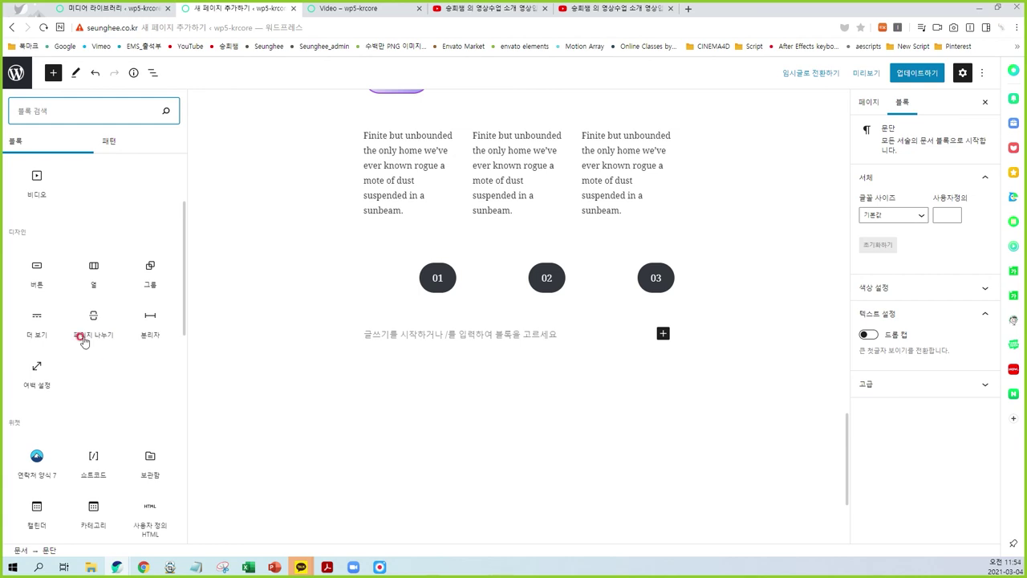
{"action": "left_click", "coordinate": [151, 321]}
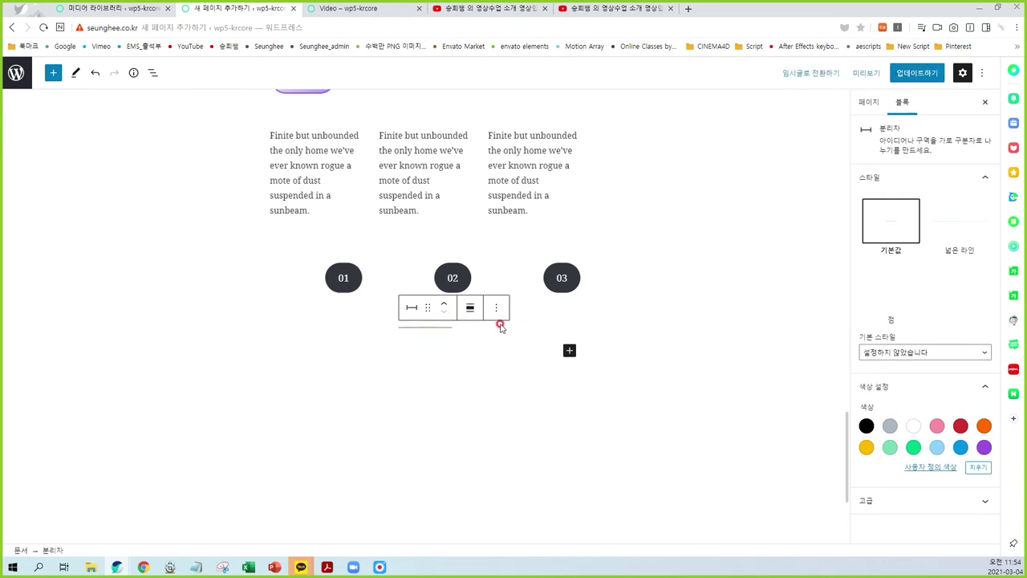
Update the page and review the separator and the media blocks above it on the published Video page.
{"action": "scroll", "coordinate": [509, 328], "scroll_direction": "up", "scroll_amount": 2}
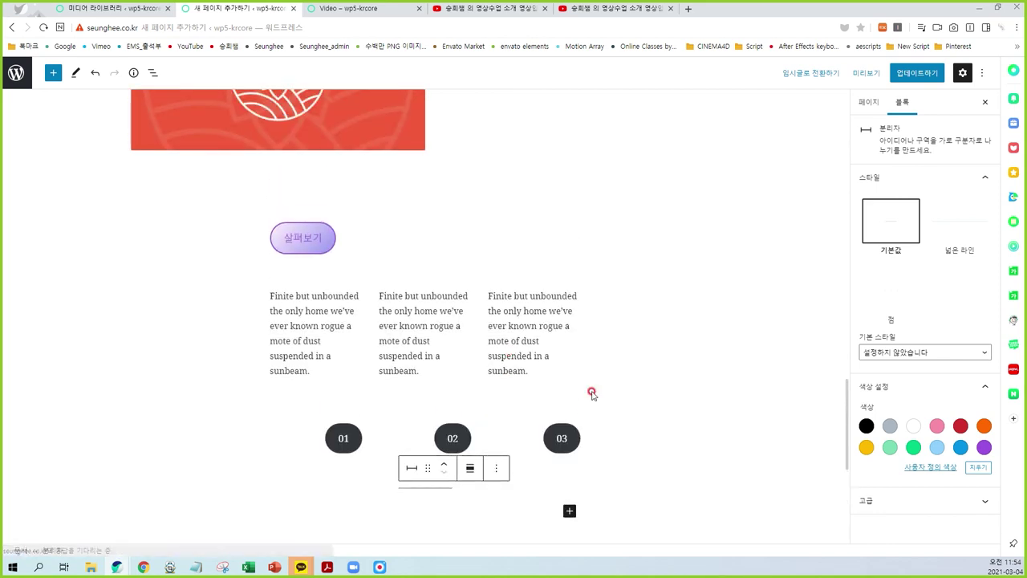
{"action": "left_click", "coordinate": [923, 75]}
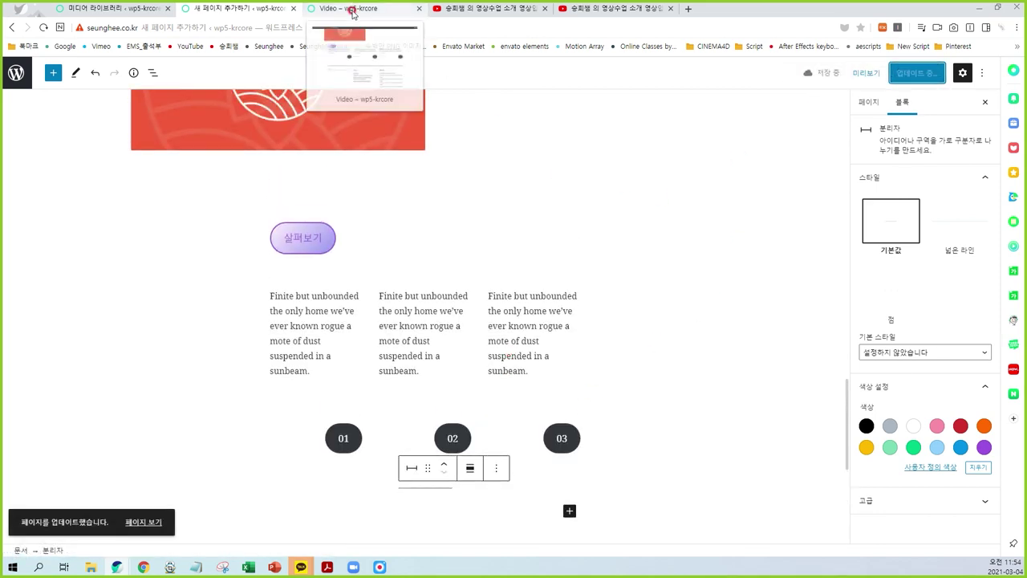
{"action": "left_click", "coordinate": [348, 8]}
{"action": "left_click", "coordinate": [483, 337]}
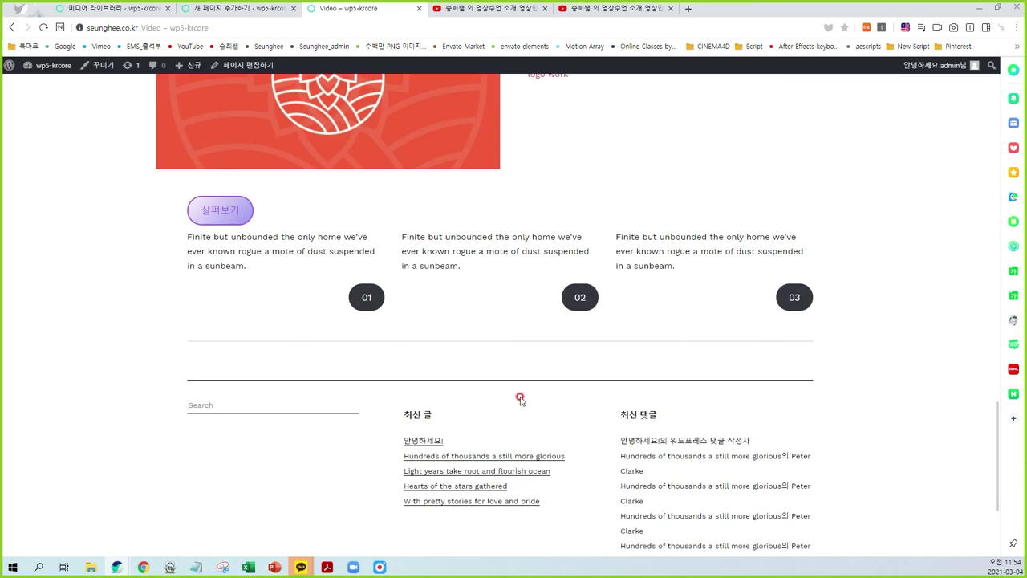
{"action": "scroll", "coordinate": [508, 379], "scroll_direction": "up", "scroll_amount": 15}
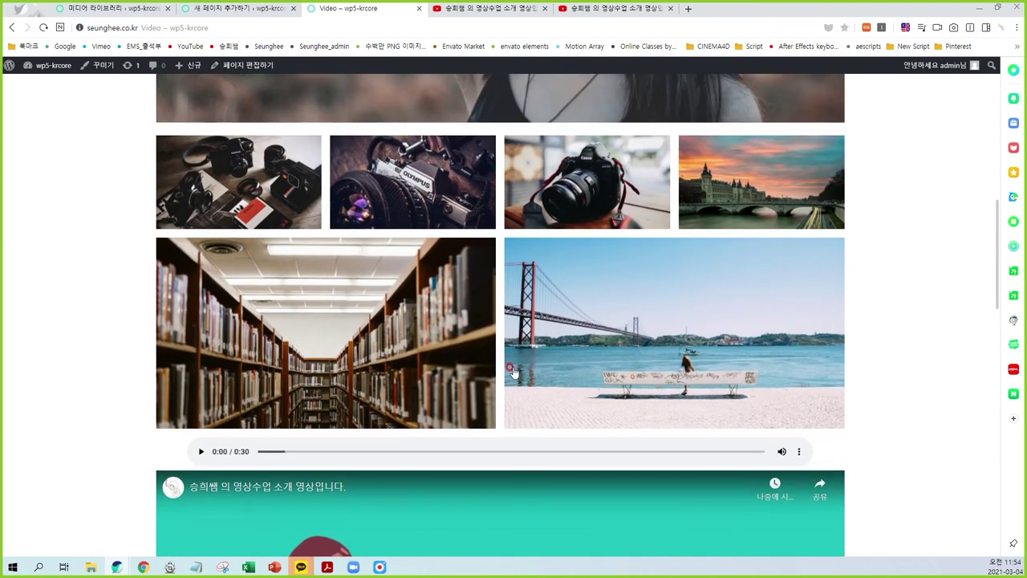
{"action": "scroll", "coordinate": [512, 374], "scroll_direction": "up", "scroll_amount": 2}
{"action": "scroll", "coordinate": [514, 381], "scroll_direction": "down", "scroll_amount": 5}
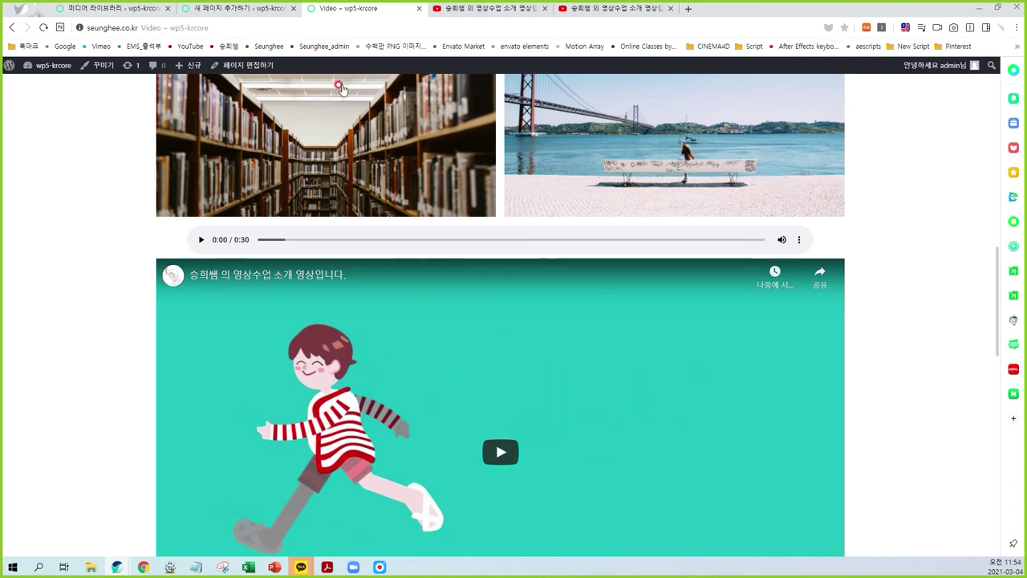
Move the separator up between the audio player and the YouTube video and give it the wide line (넓은 라인) style.
{"action": "left_click", "coordinate": [239, 8]}
{"action": "scroll", "coordinate": [428, 431], "scroll_direction": "down", "scroll_amount": 2}
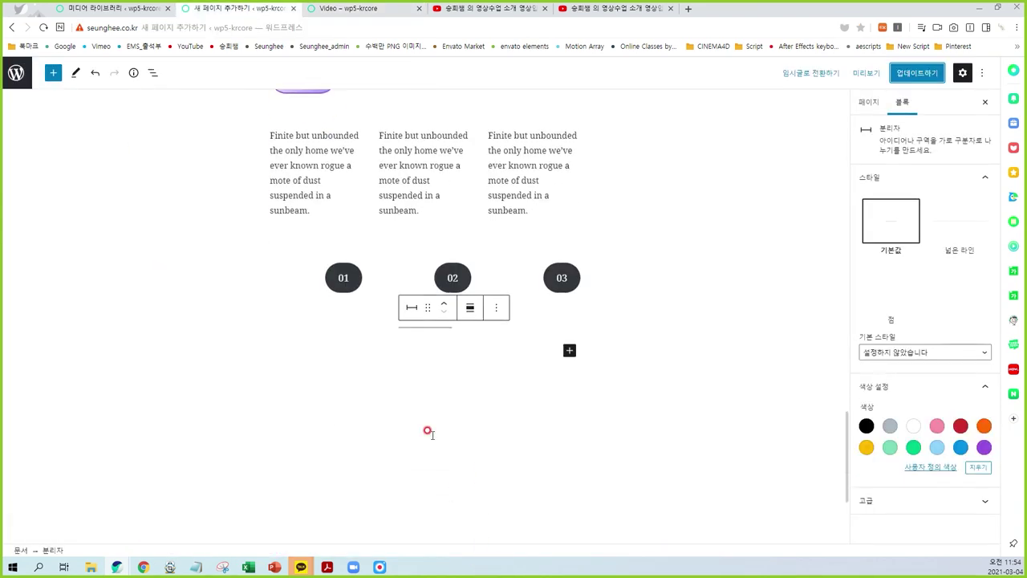
{"action": "left_click", "coordinate": [434, 332]}
{"action": "left_click", "coordinate": [438, 328]}
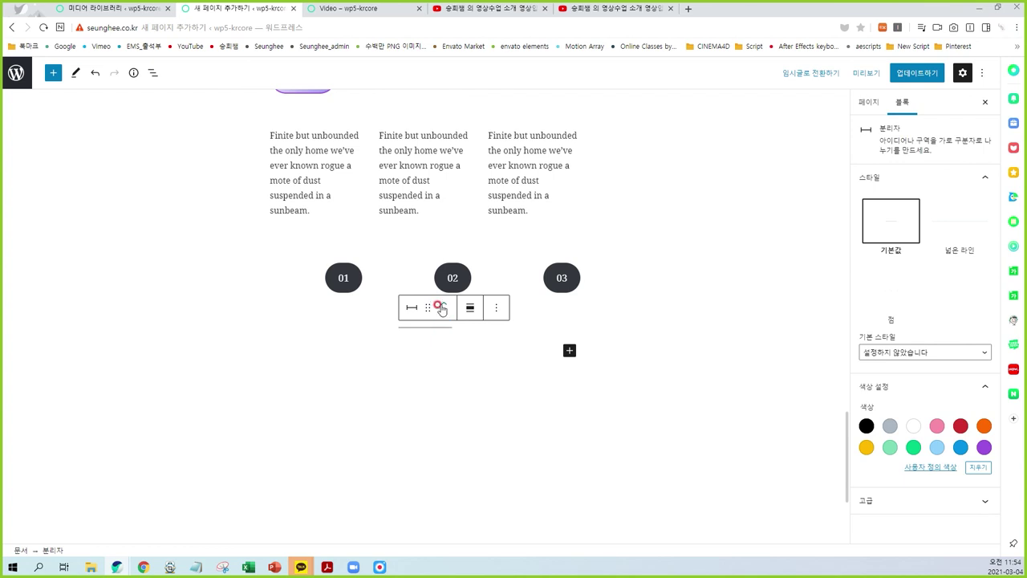
{"action": "left_click", "coordinate": [443, 304]}
{"action": "left_click", "coordinate": [443, 306]}
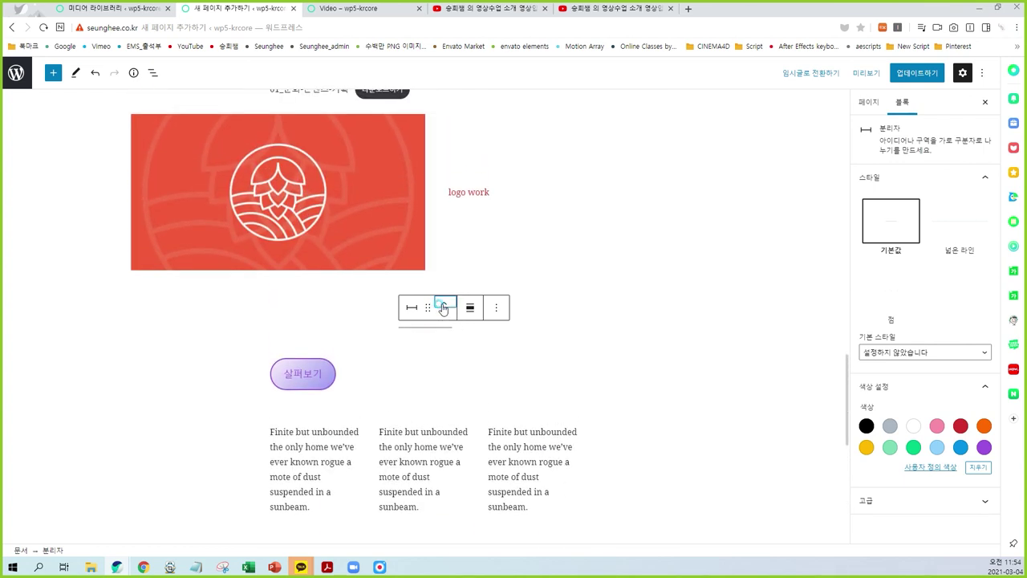
{"action": "left_click", "coordinate": [443, 306]}
{"action": "left_click", "coordinate": [443, 306]}
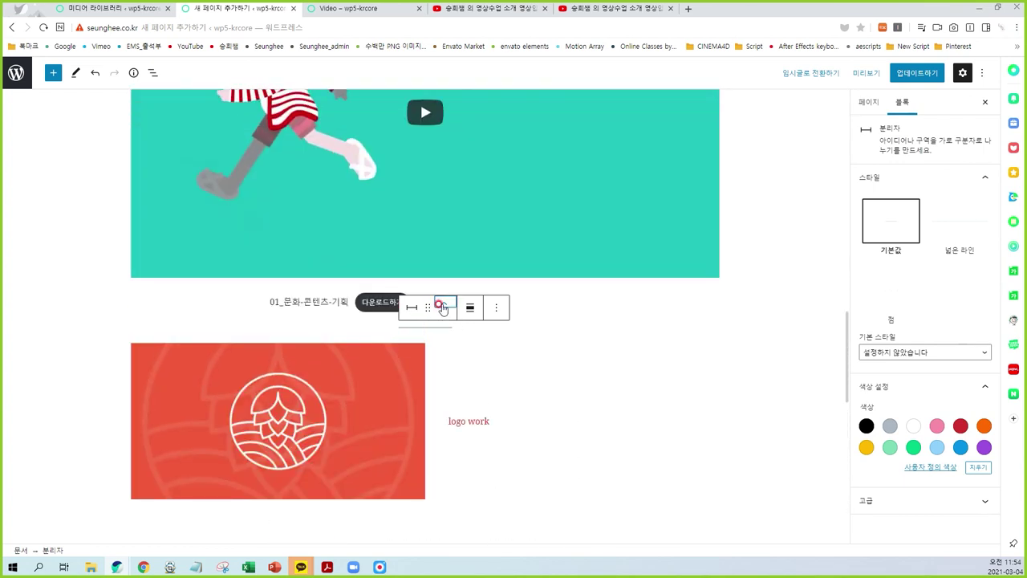
{"action": "left_click", "coordinate": [443, 305]}
{"action": "left_click", "coordinate": [443, 305]}
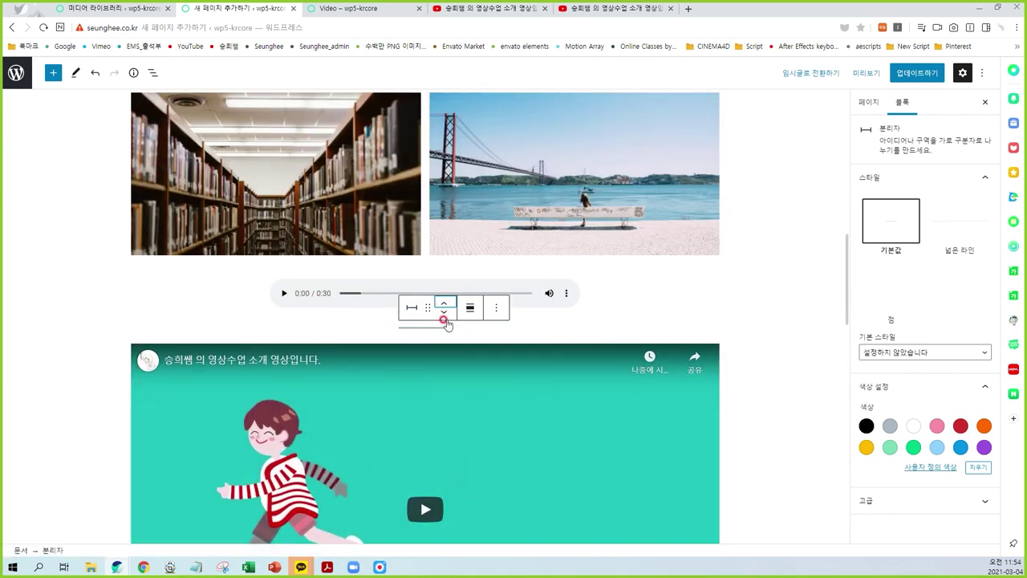
{"action": "left_click", "coordinate": [960, 234]}
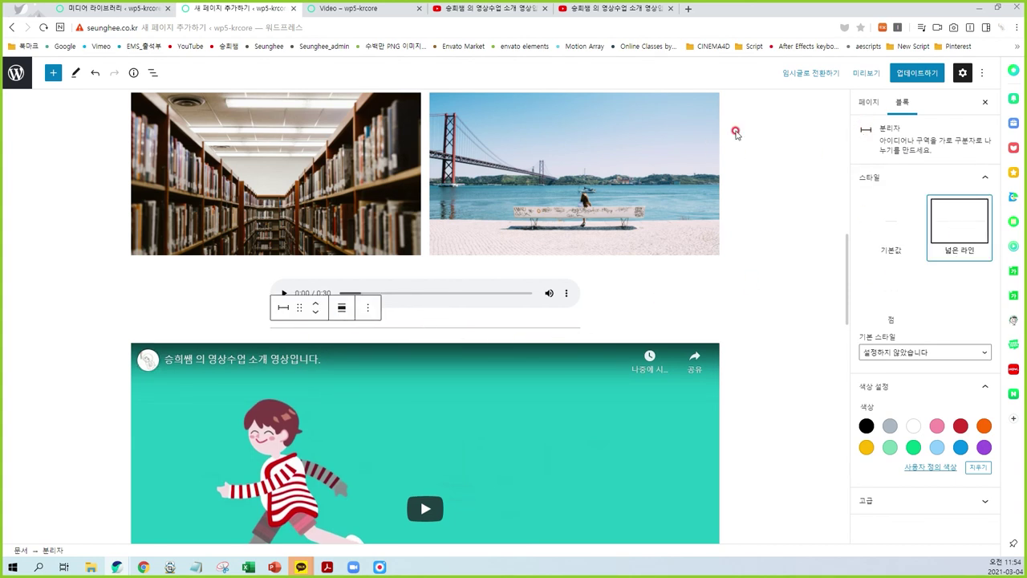
Update the page, check the separator under the audio player on the reloaded Video page and return to the editor.
{"action": "left_click", "coordinate": [917, 72]}
{"action": "left_click", "coordinate": [377, 9]}
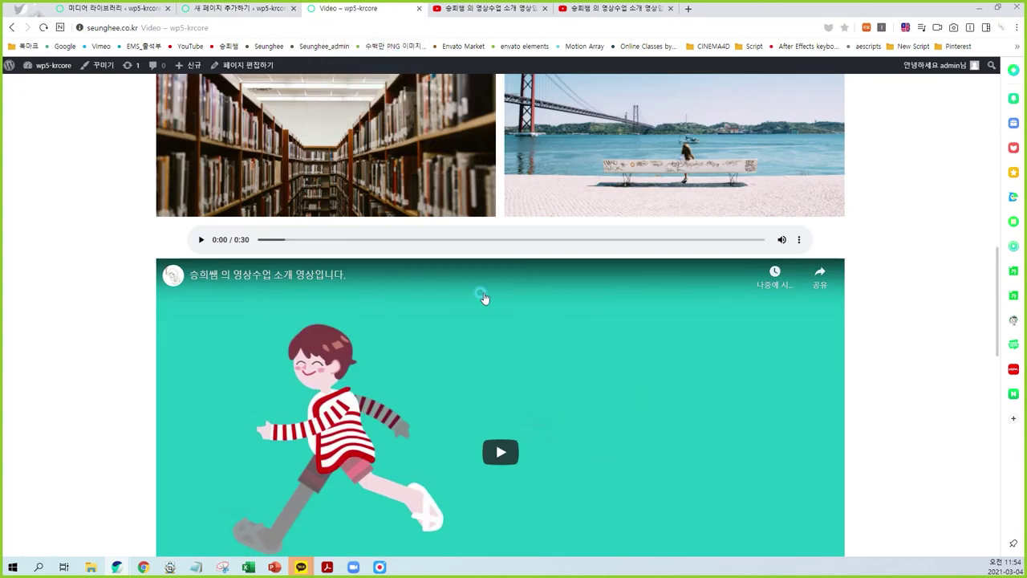
{"action": "key", "text": "F5"}
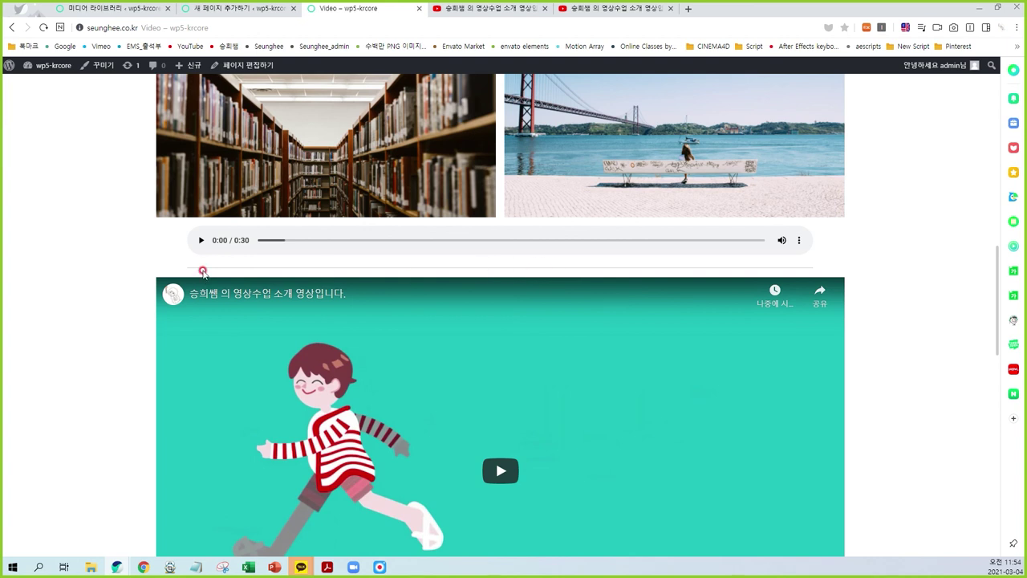
{"action": "left_click_drag", "start_coordinate": [251, 274], "coordinate": [261, 274]}
{"action": "left_click", "coordinate": [237, 8]}
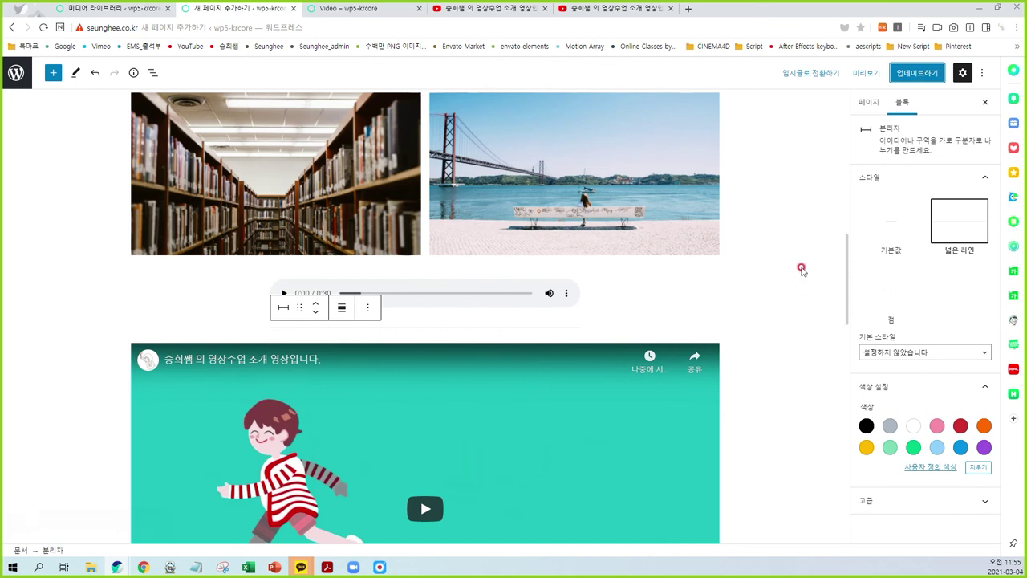
Select the "안녕하세요" heading near the page start and open the block library to insert a block below it.
{"action": "left_click", "coordinate": [777, 228]}
{"action": "scroll", "coordinate": [761, 265], "scroll_direction": "up", "scroll_amount": 10}
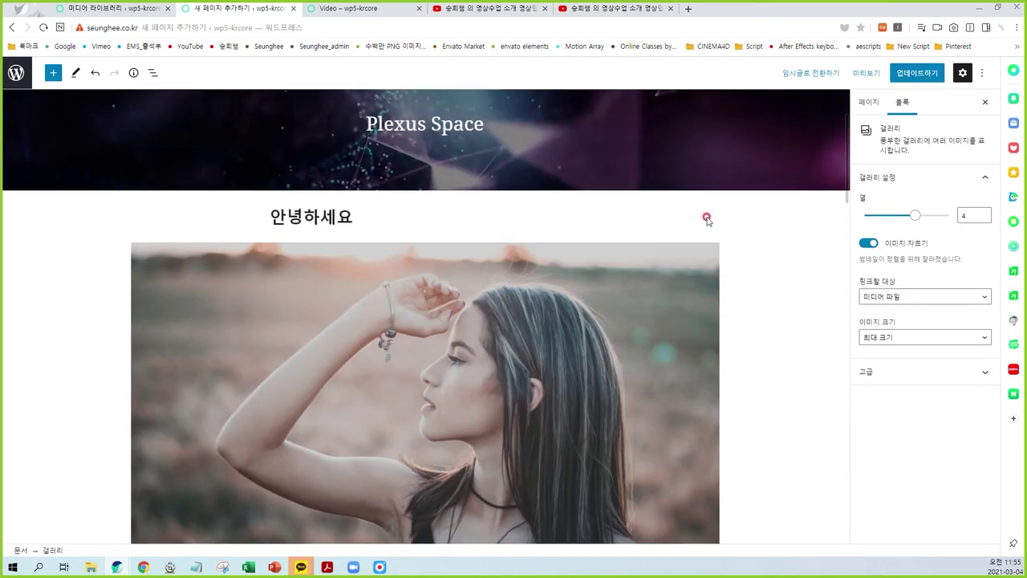
{"action": "left_click", "coordinate": [325, 240]}
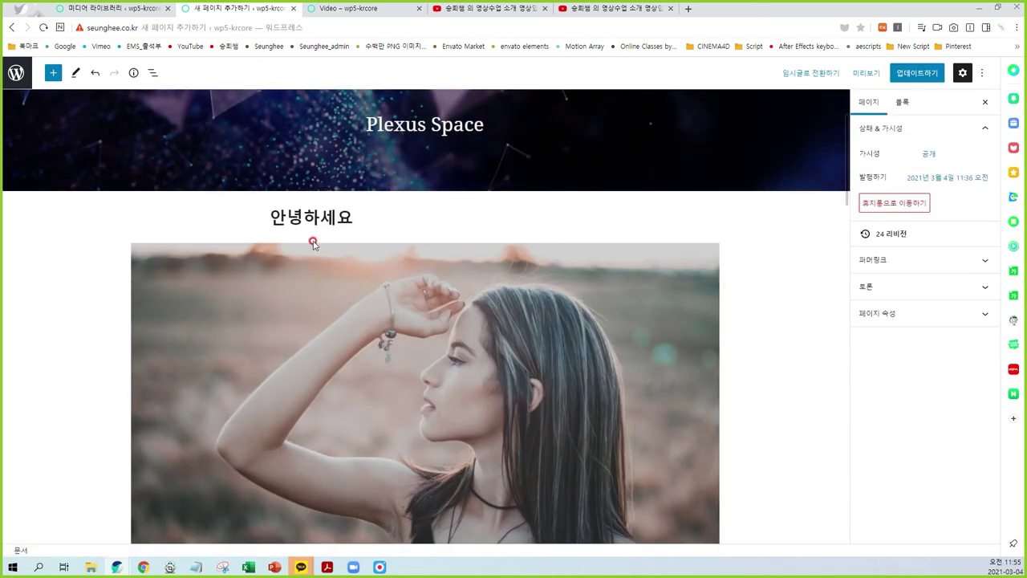
{"action": "left_click", "coordinate": [400, 213]}
{"action": "left_click", "coordinate": [53, 72]}
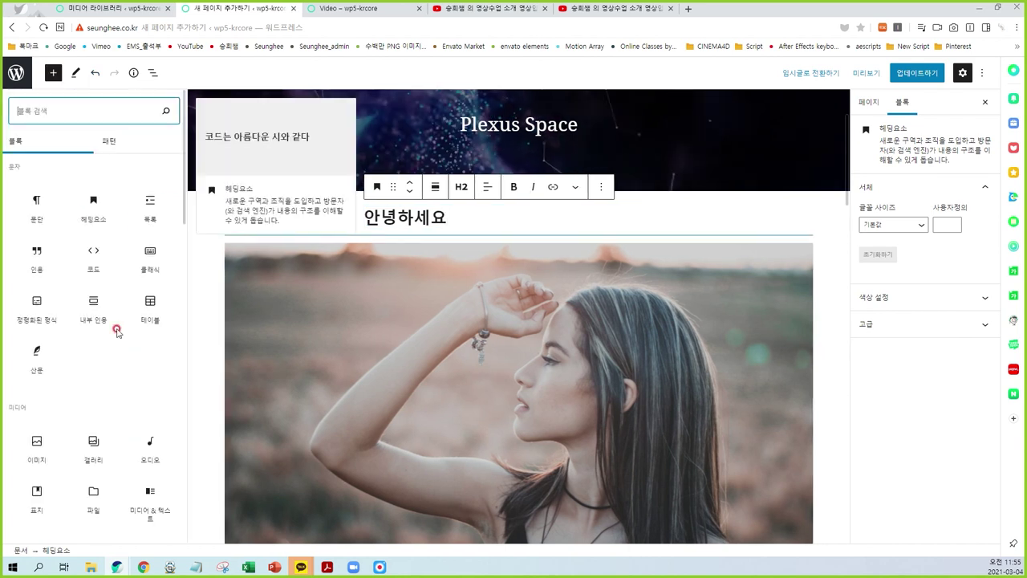